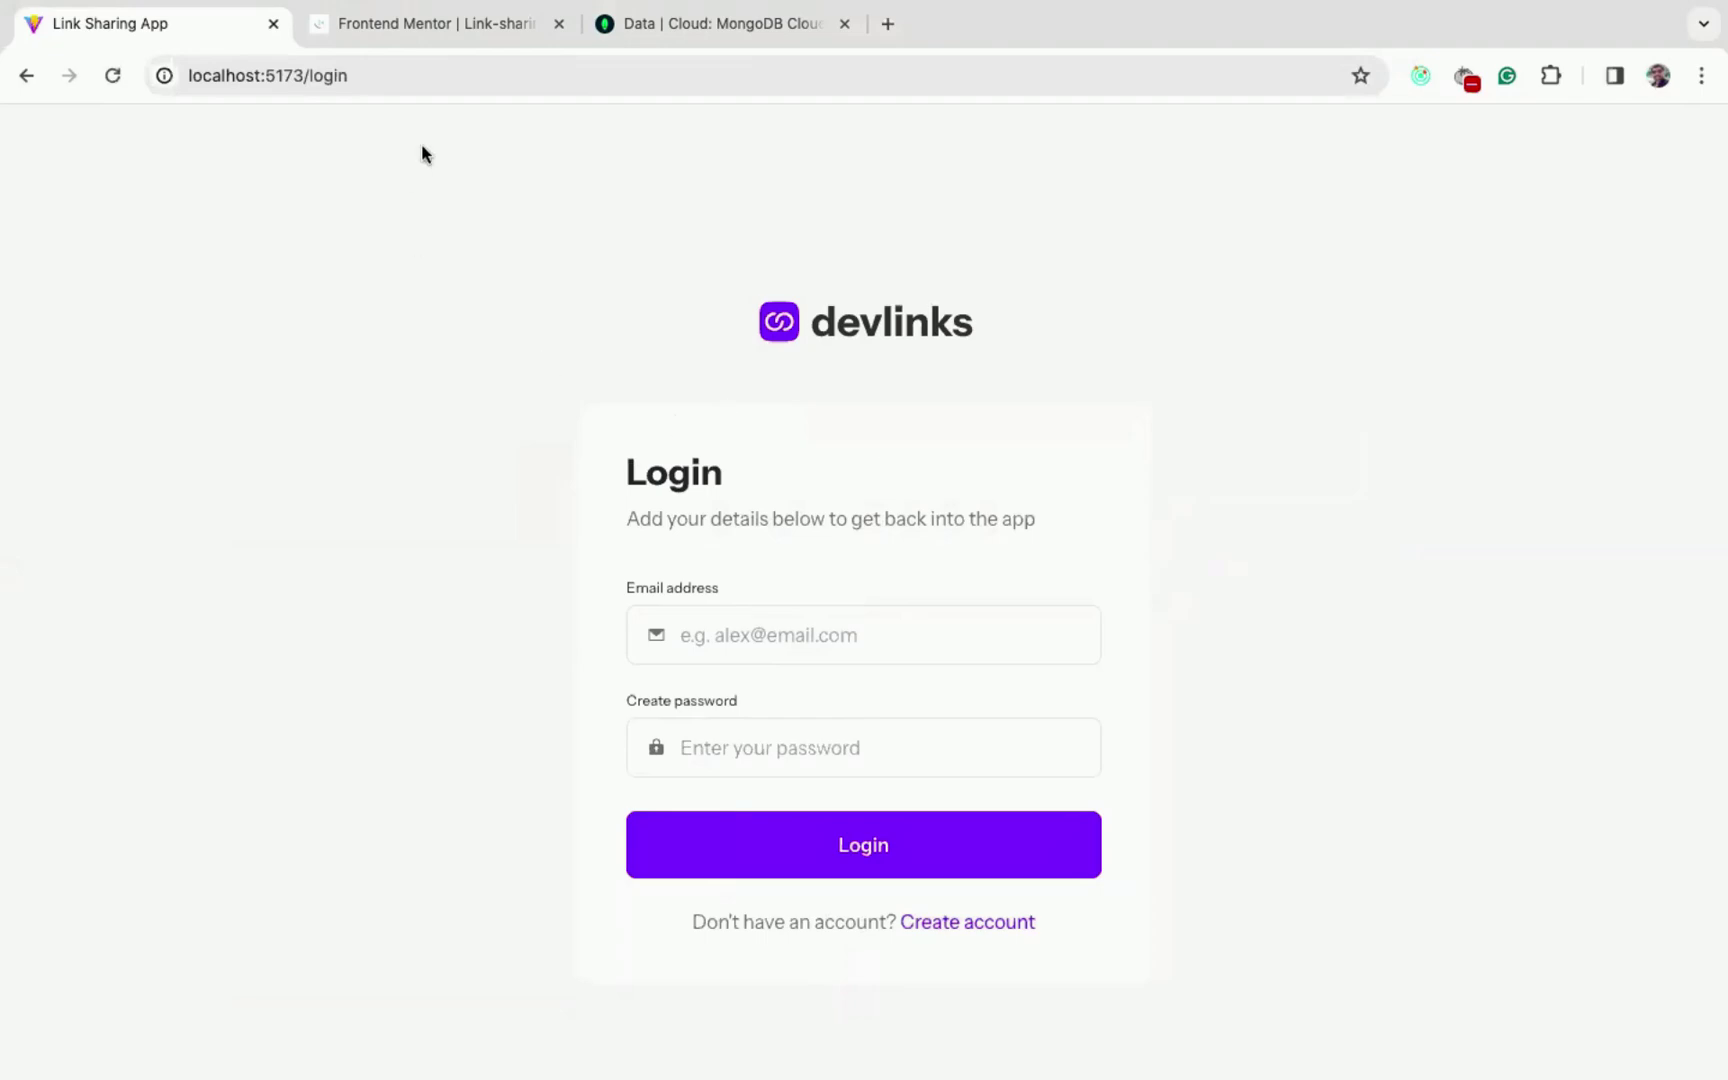
- Step through the challenge's design gallery from the Profile Page to image 5 of 5, Mobile Design
click(427, 32)
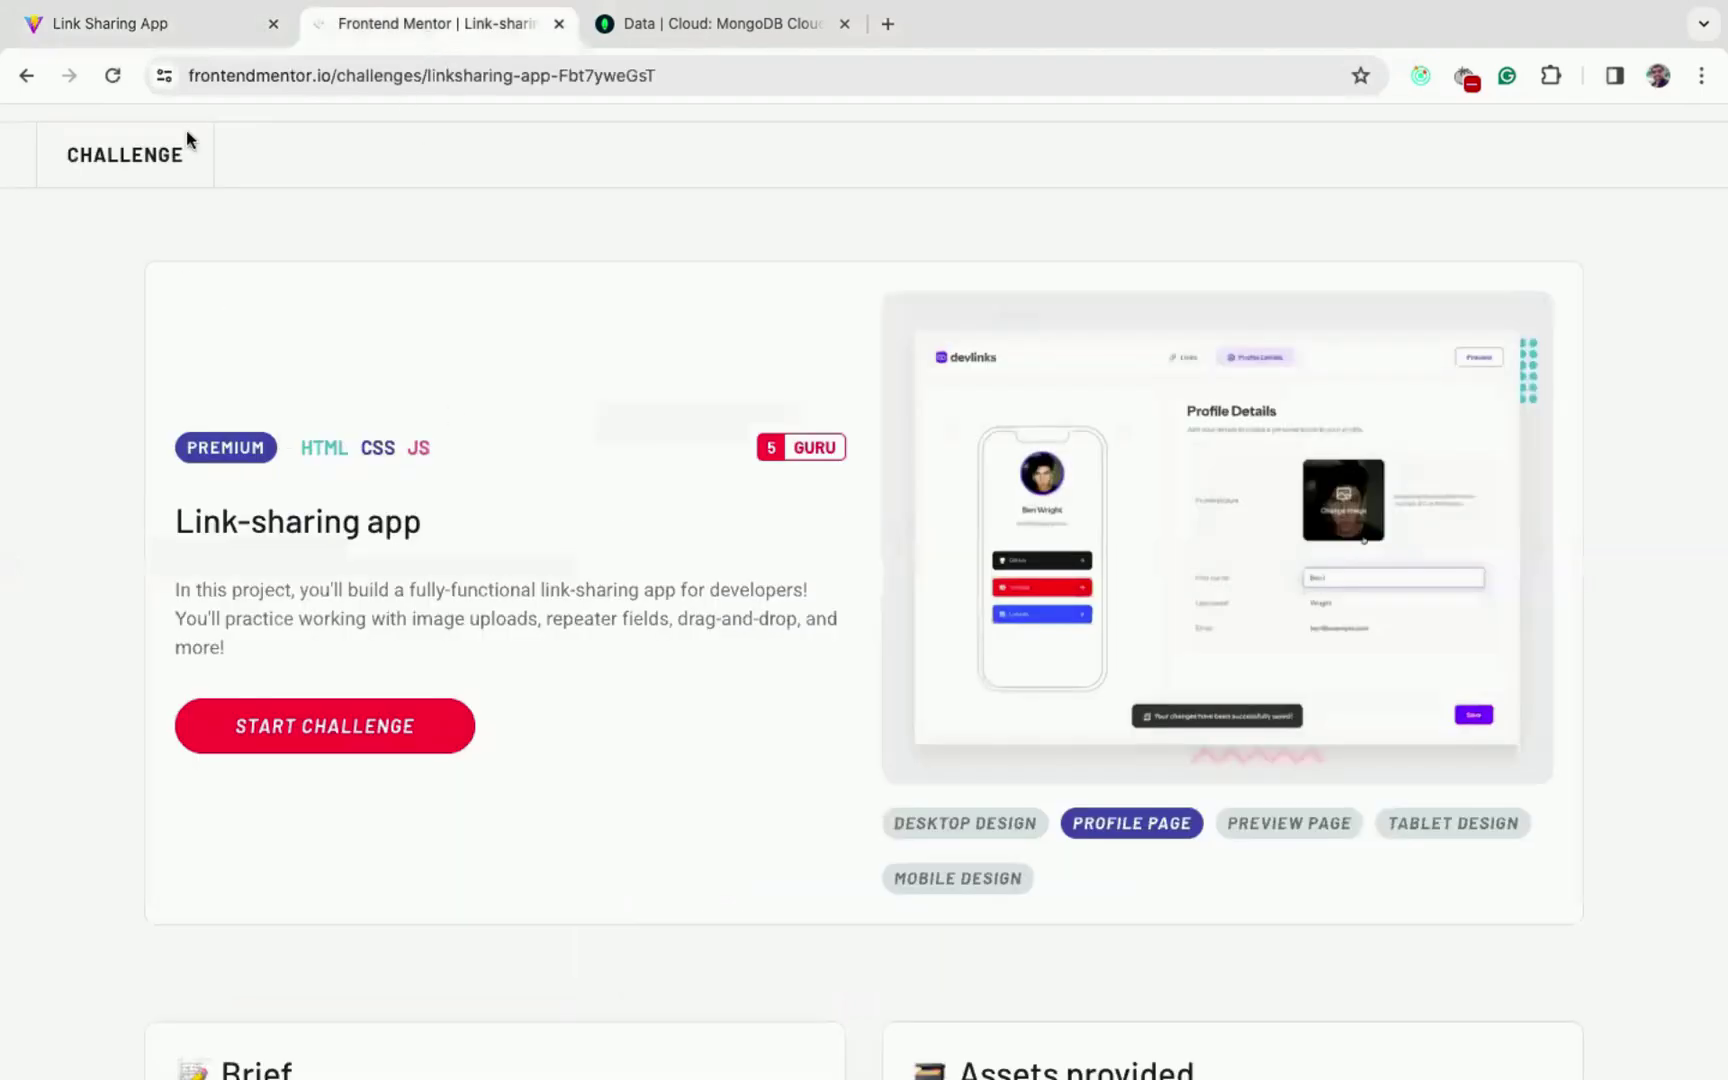
scroll(491, 438, down, 1)
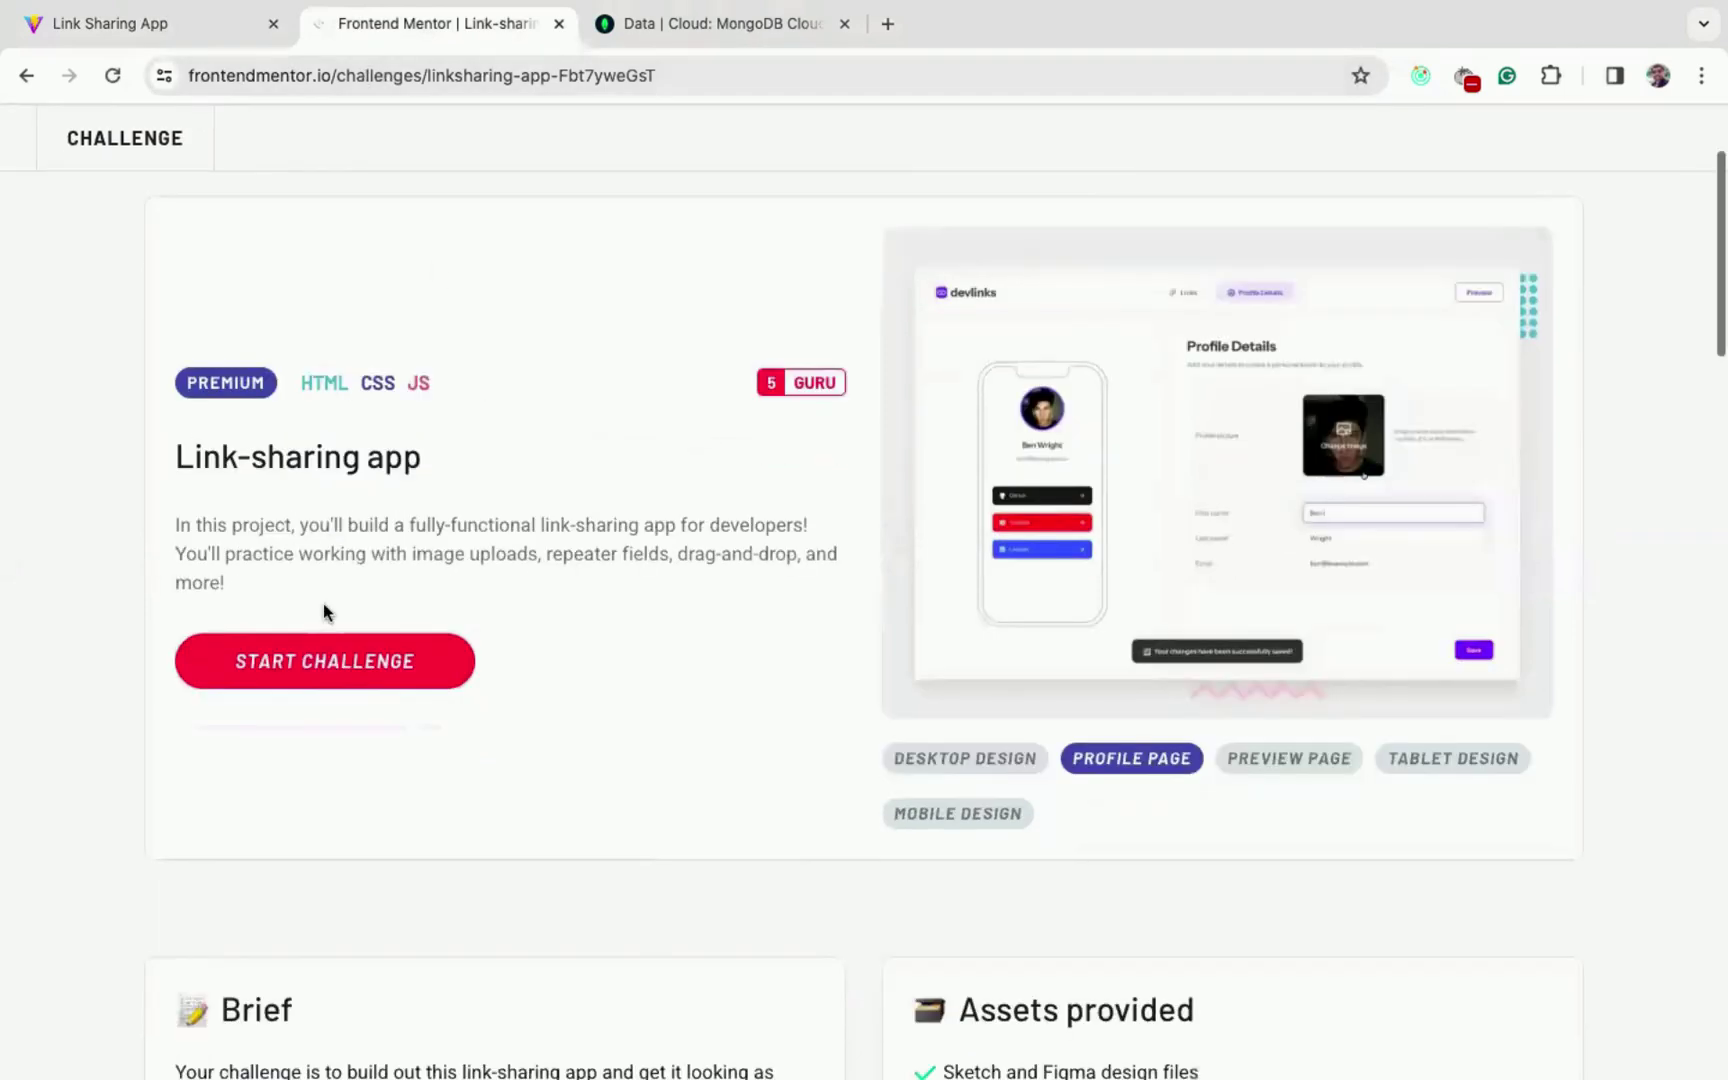
click(1238, 503)
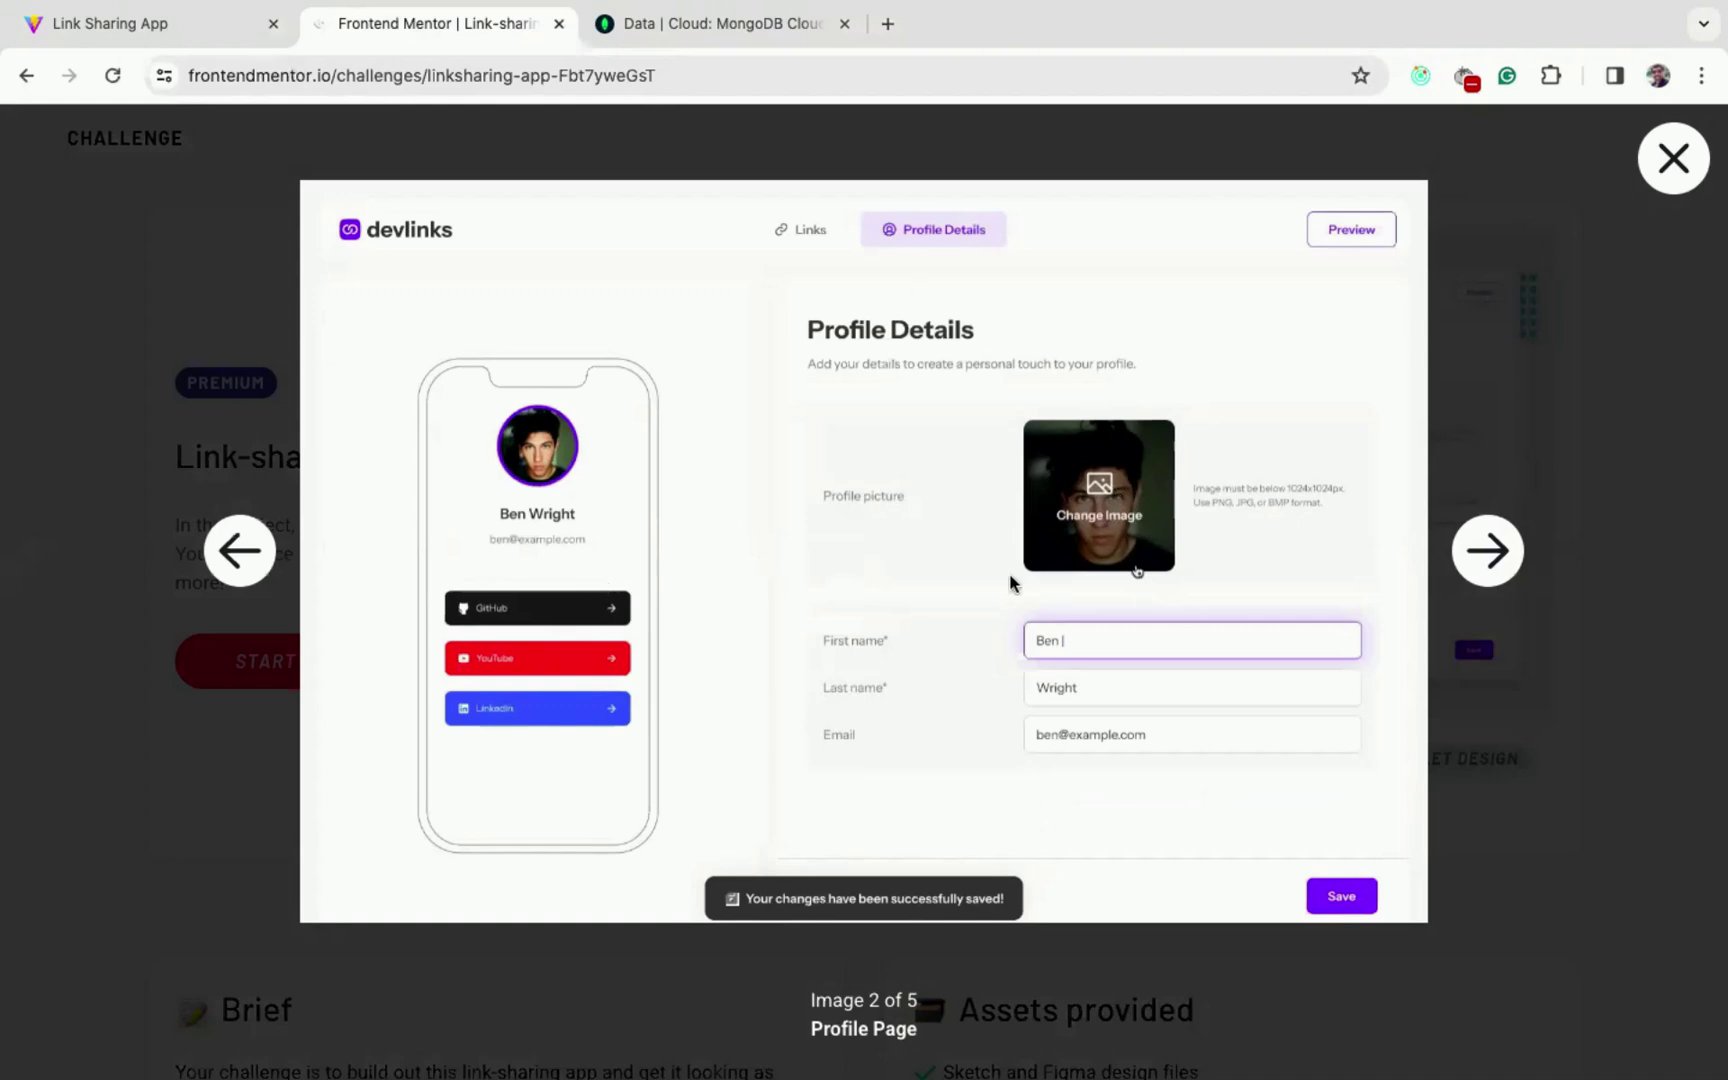
click(1497, 556)
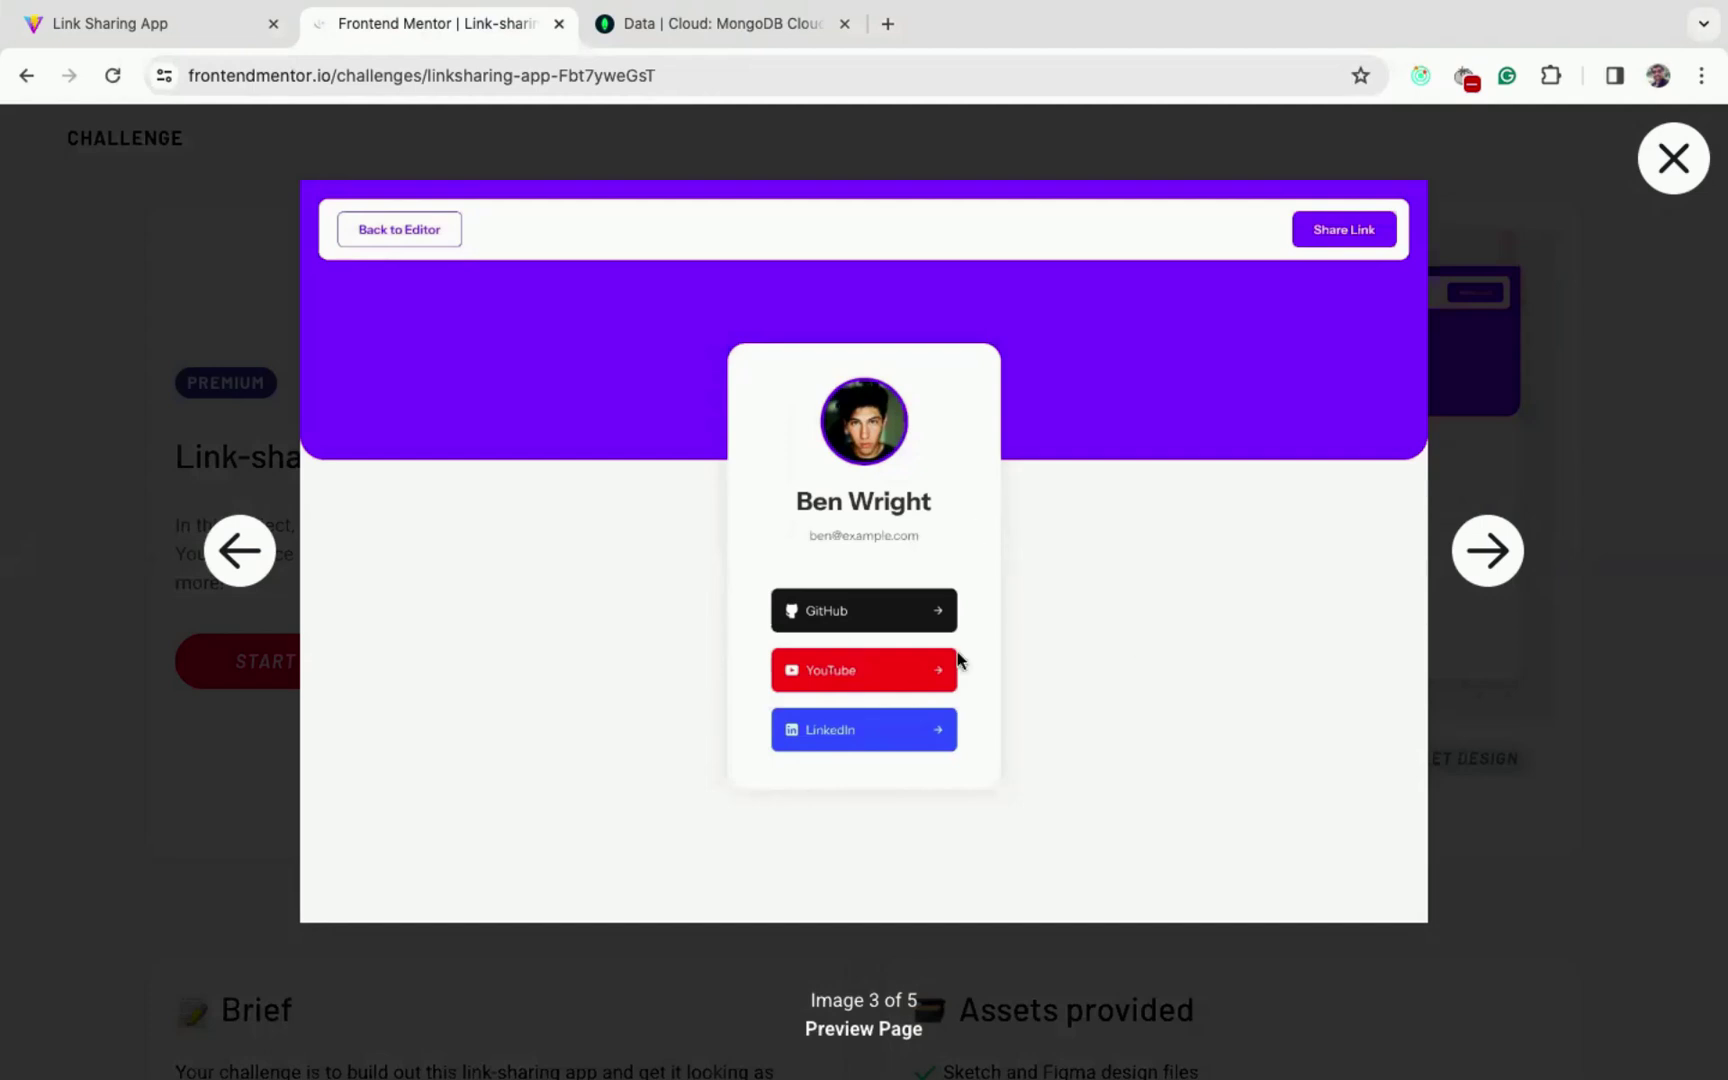
click(1478, 546)
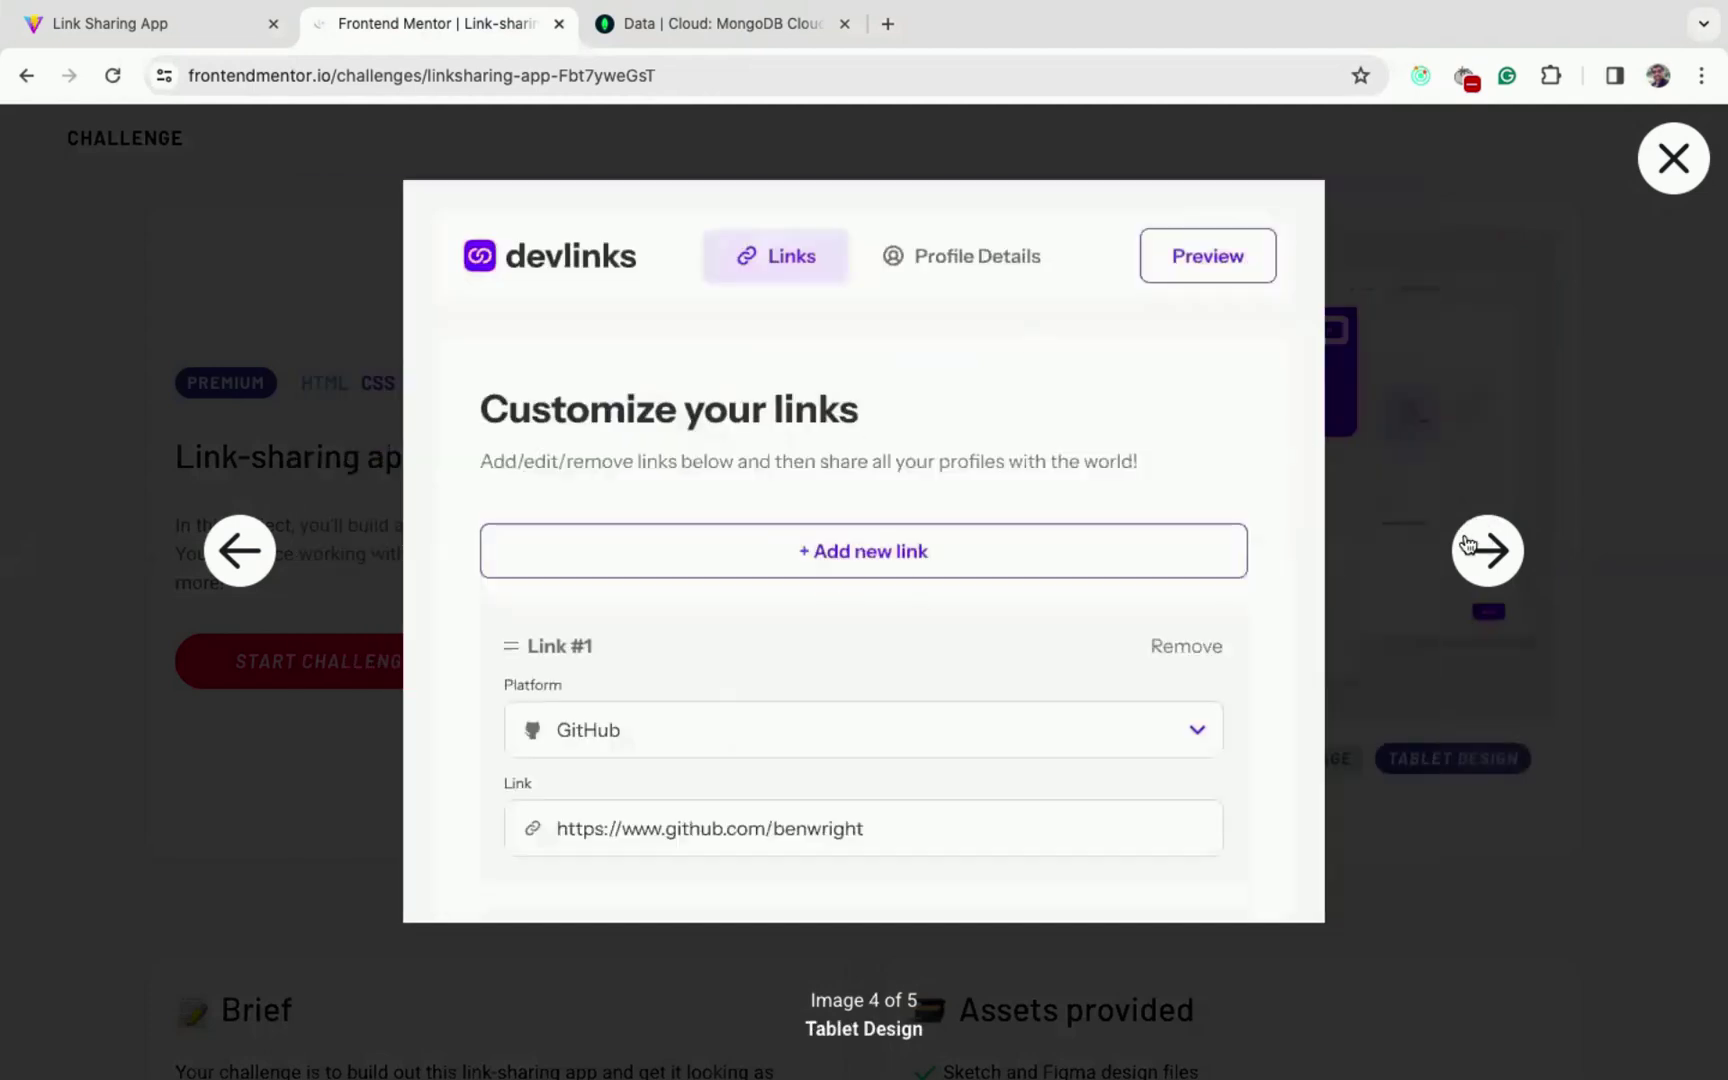
click(1467, 544)
scroll(767, 562, down, 4)
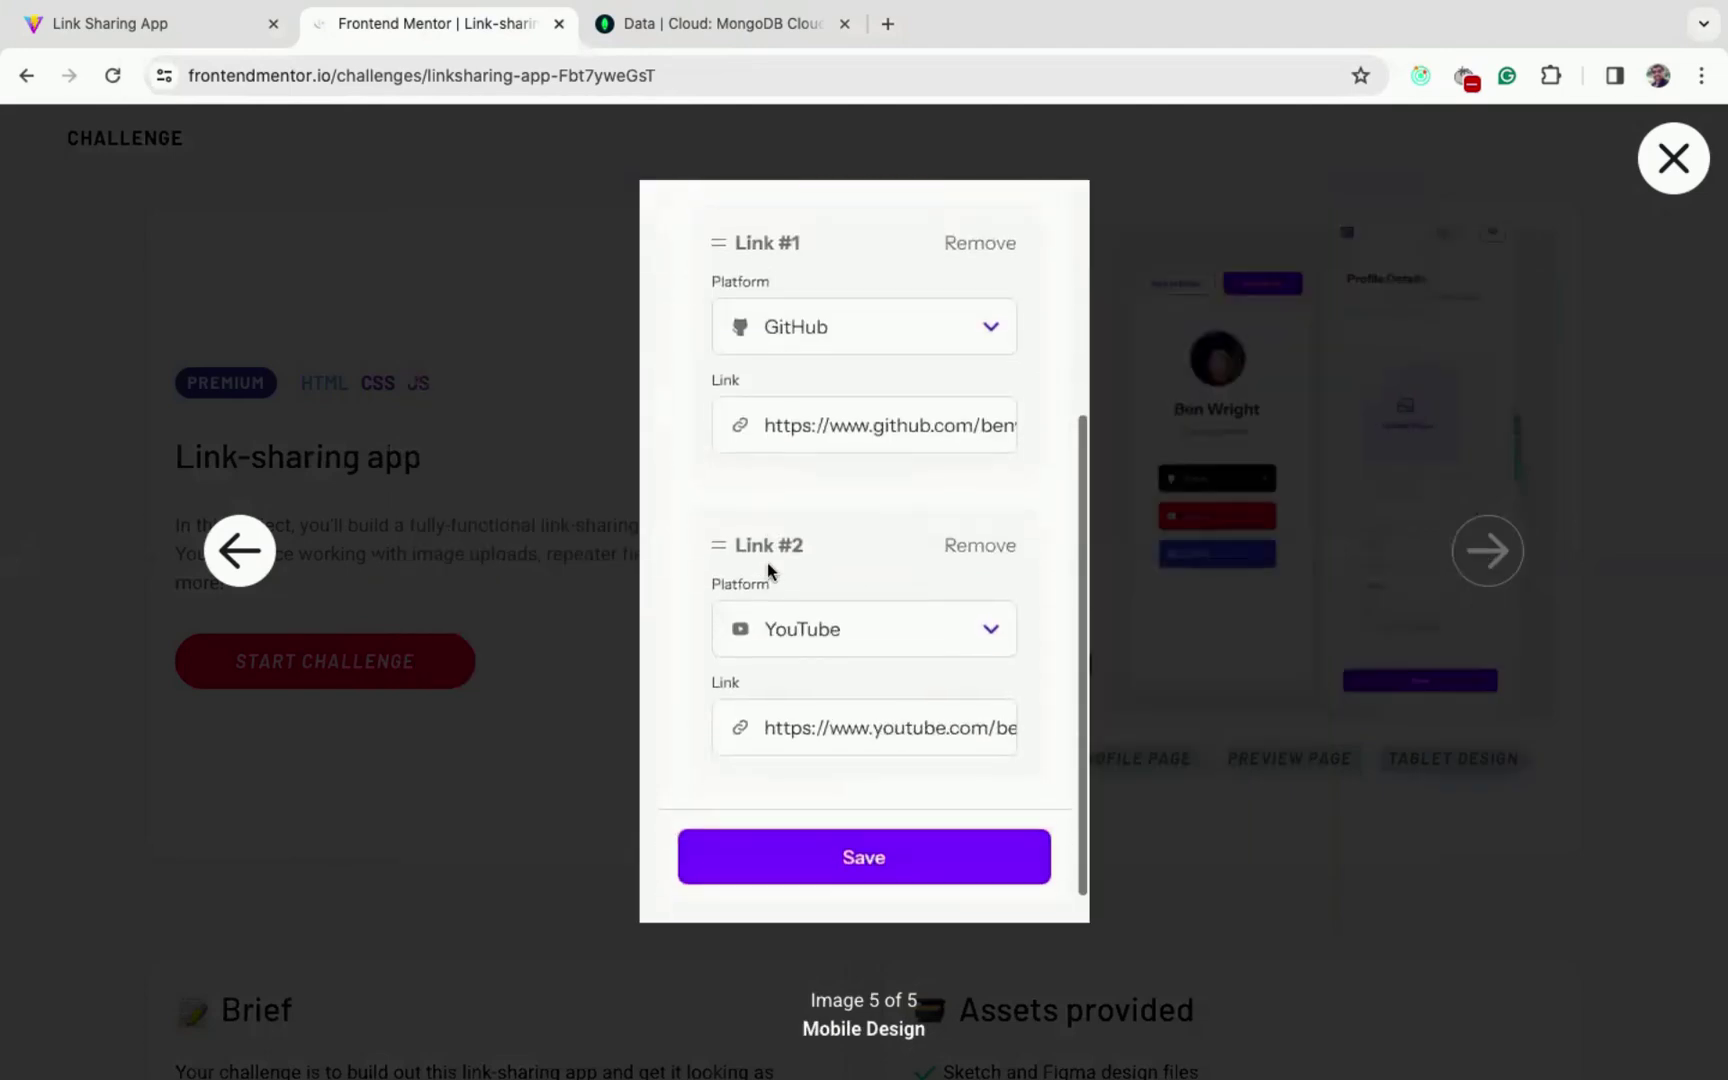
scroll(767, 571, up, 4)
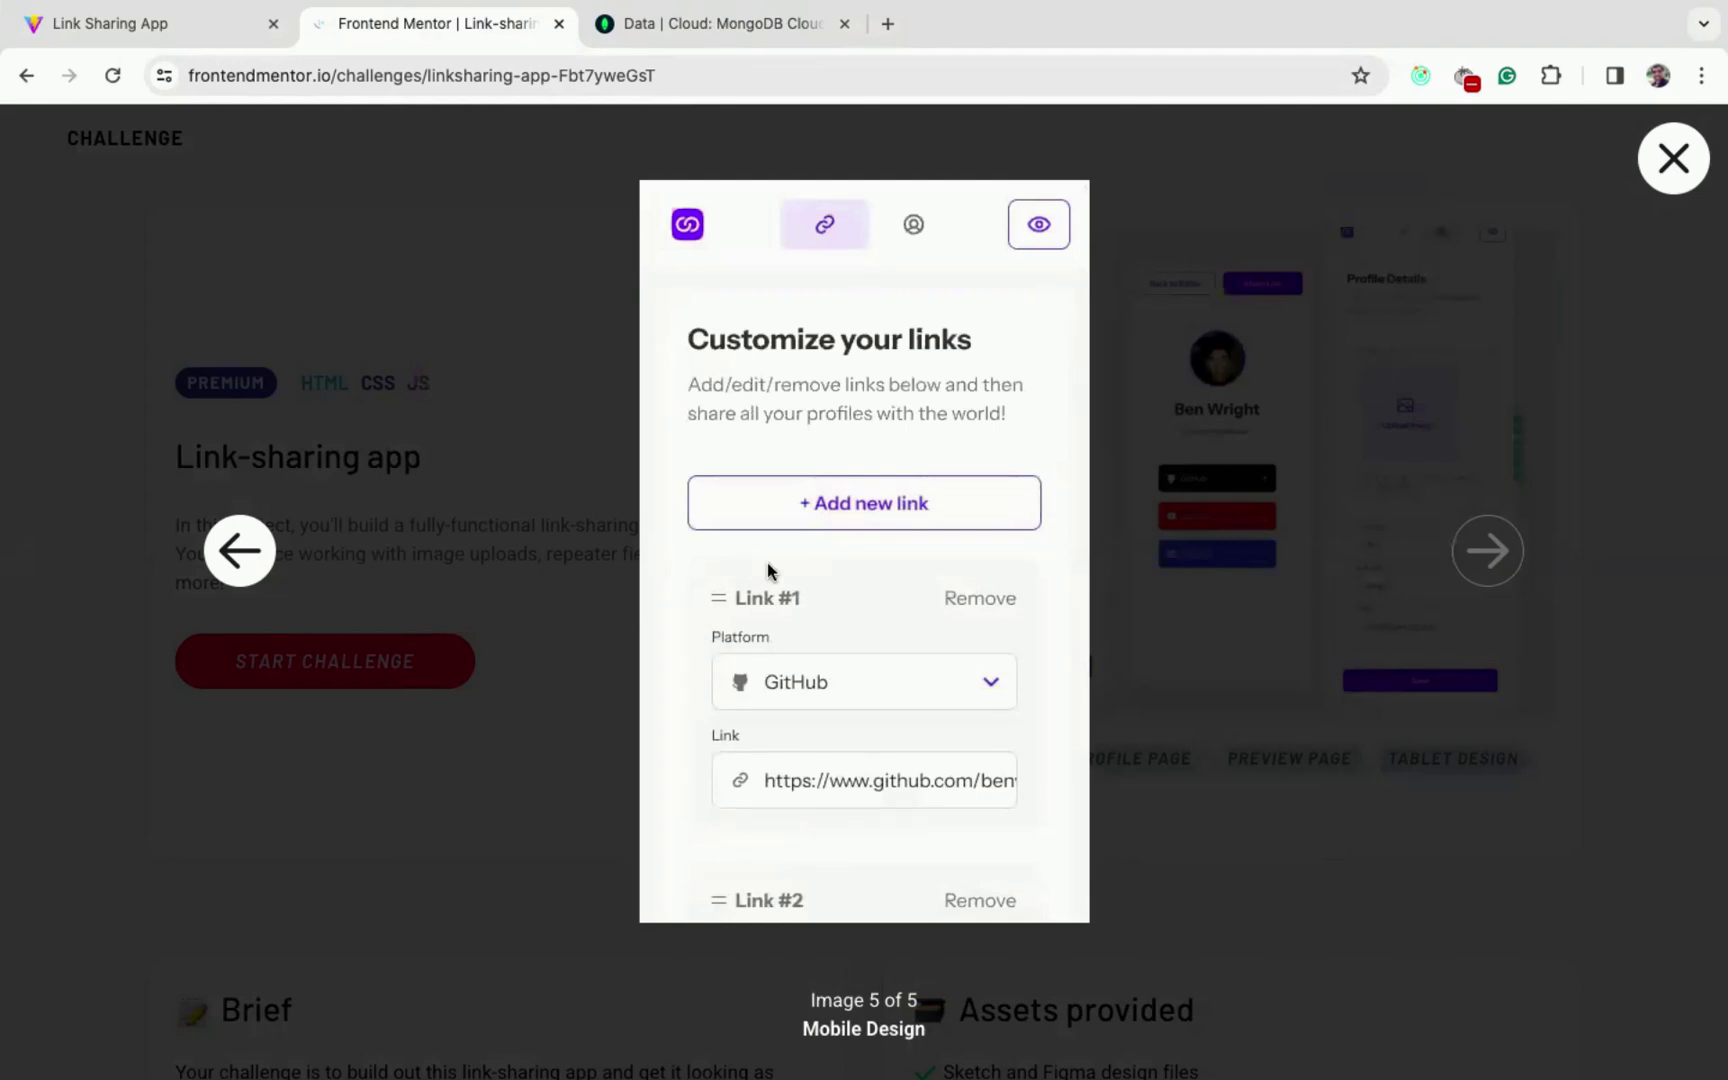
- Open the devlinks Create account form and submit it empty to show the validation errors
click(140, 23)
scroll(347, 530, up, 1)
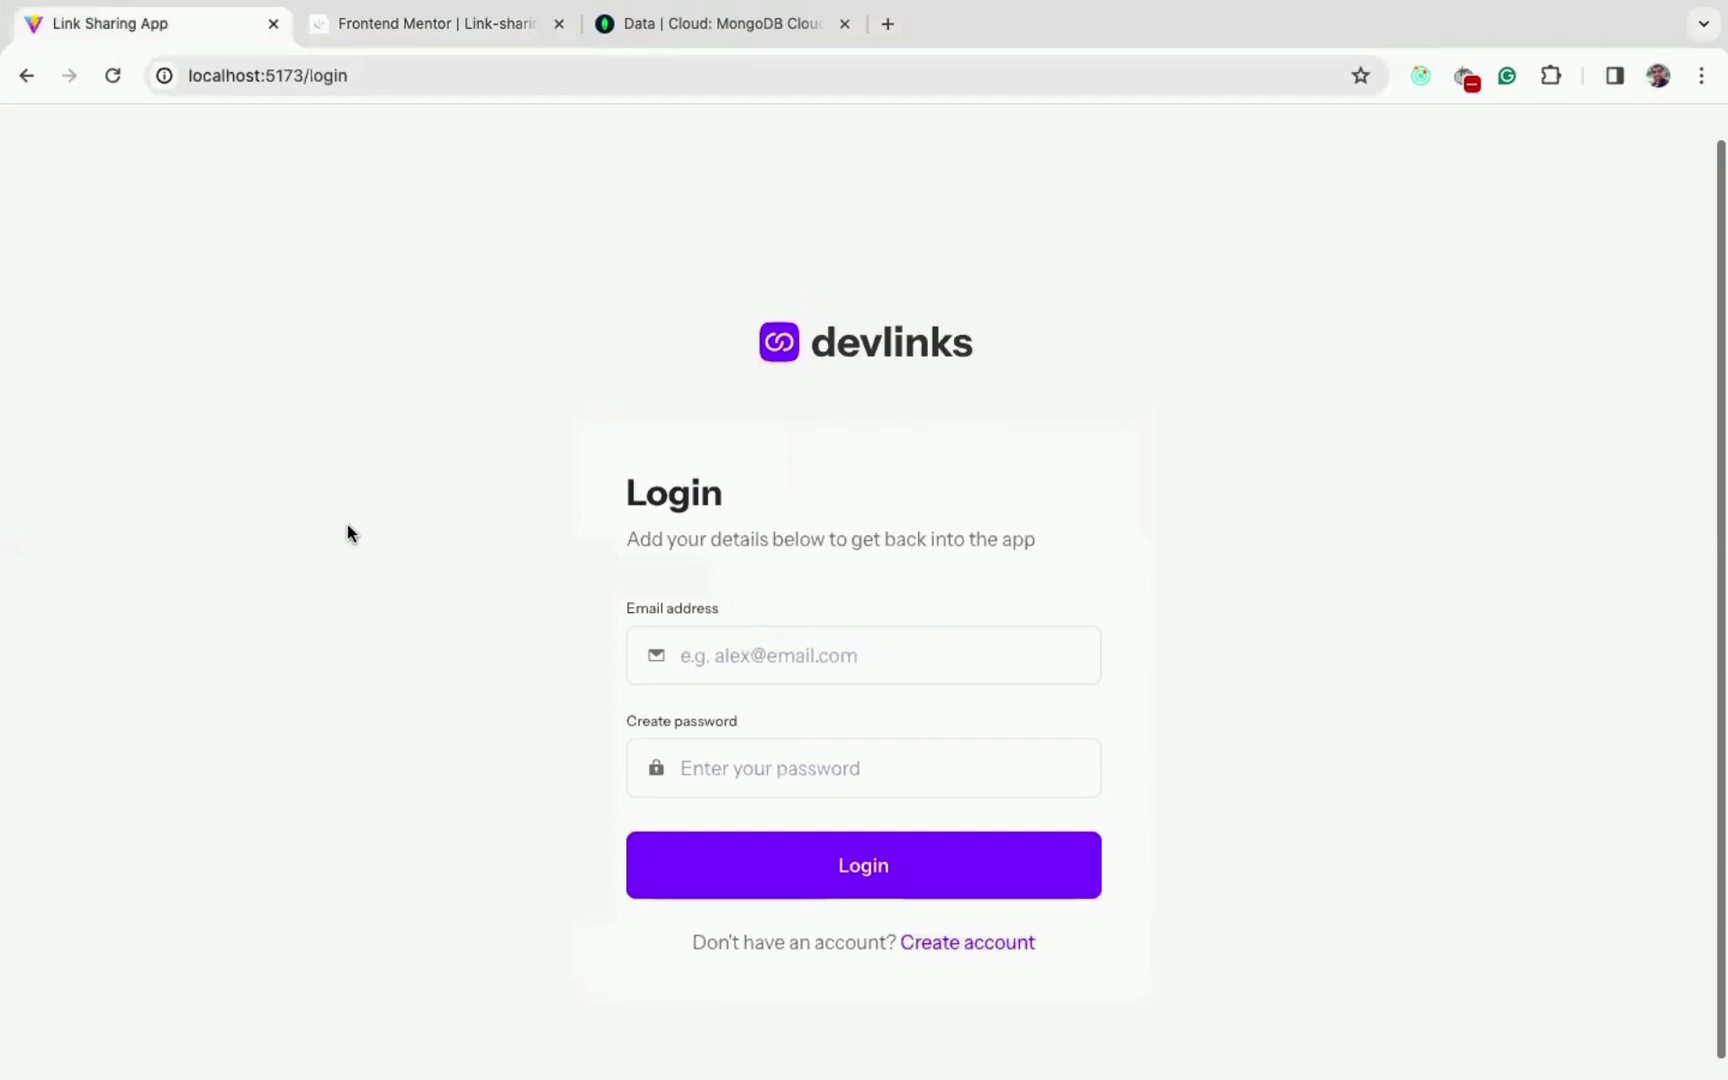
click(980, 945)
scroll(1067, 505, down, 2)
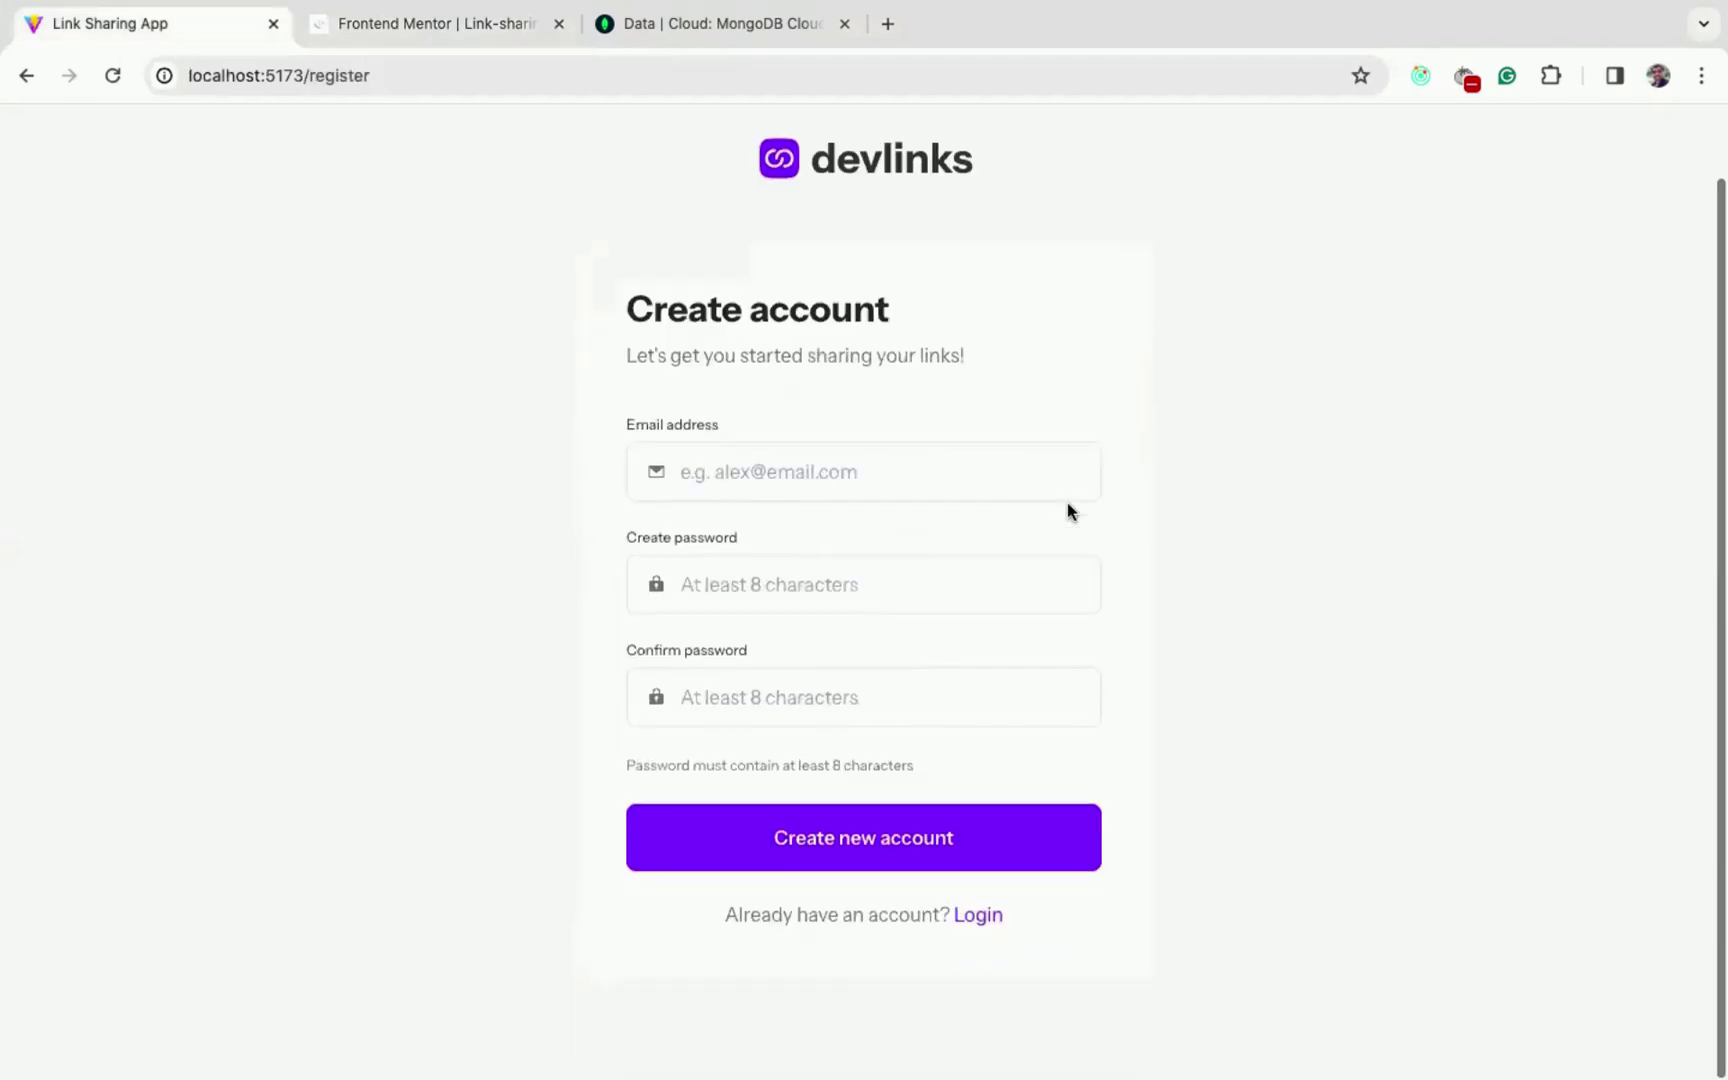
click(864, 853)
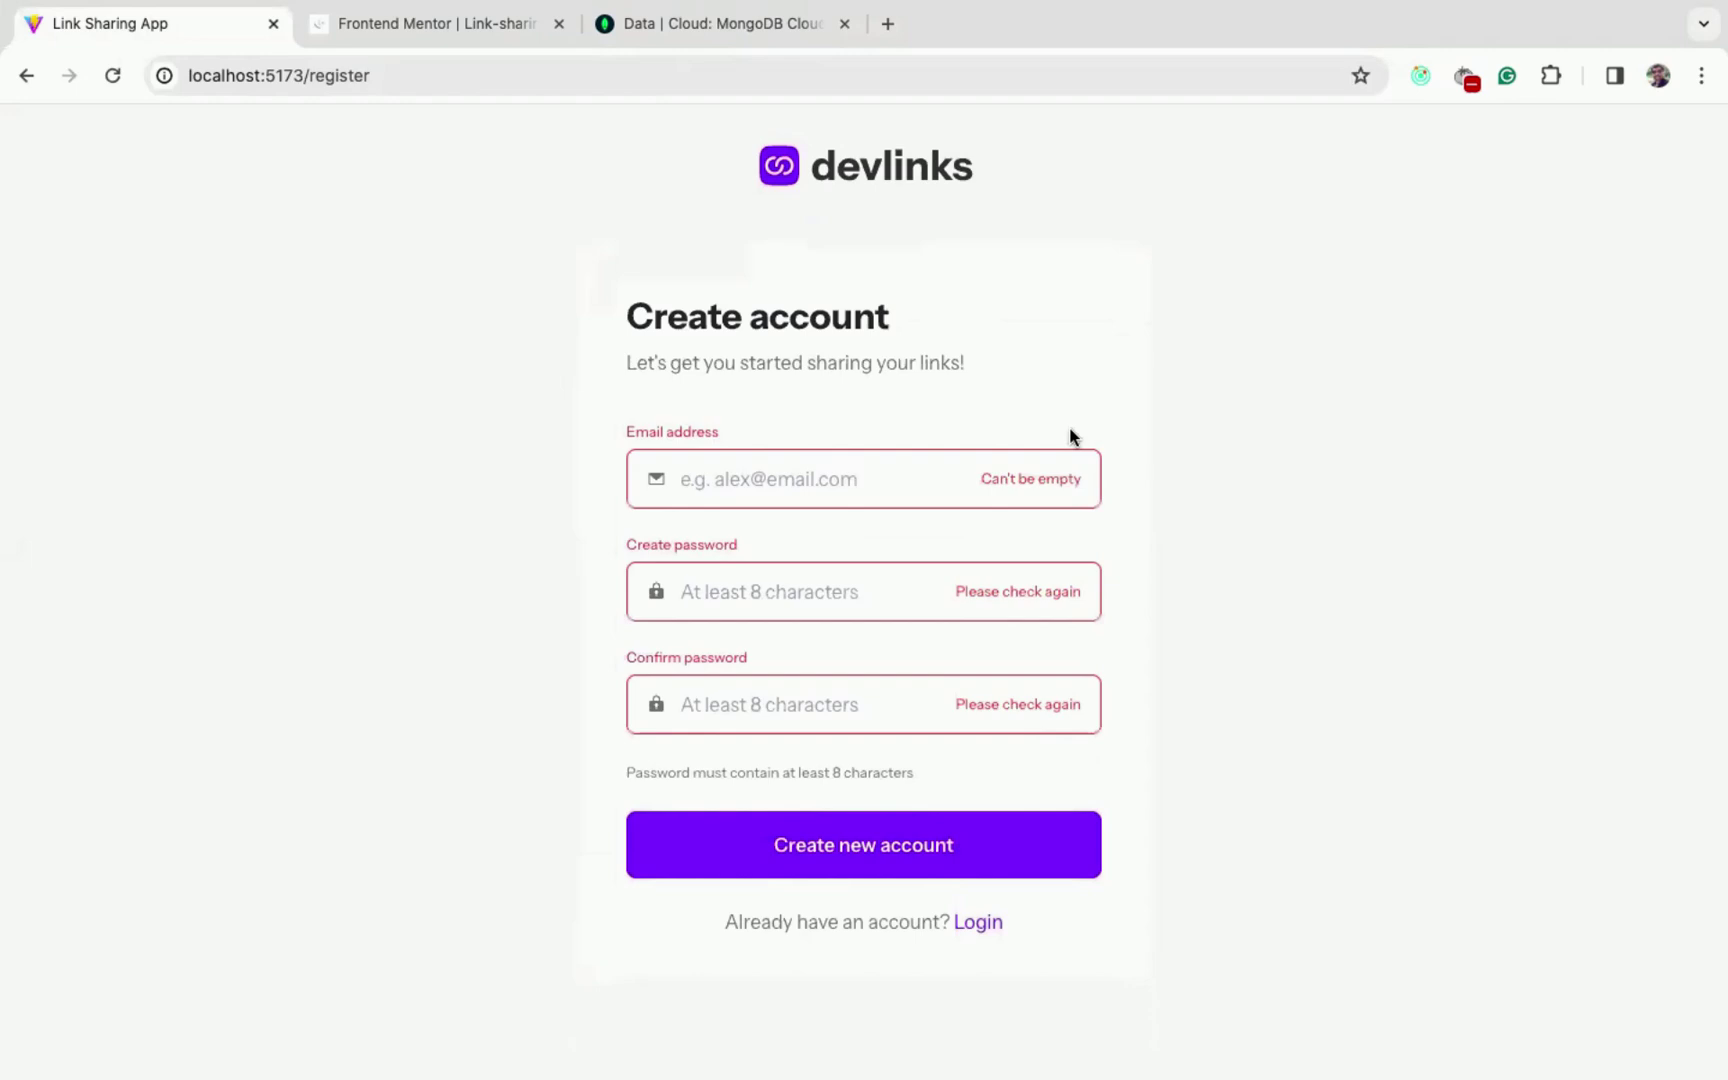
- Register with an email address and a matching password and password confirmation
click(819, 486)
text(jerry@examp)
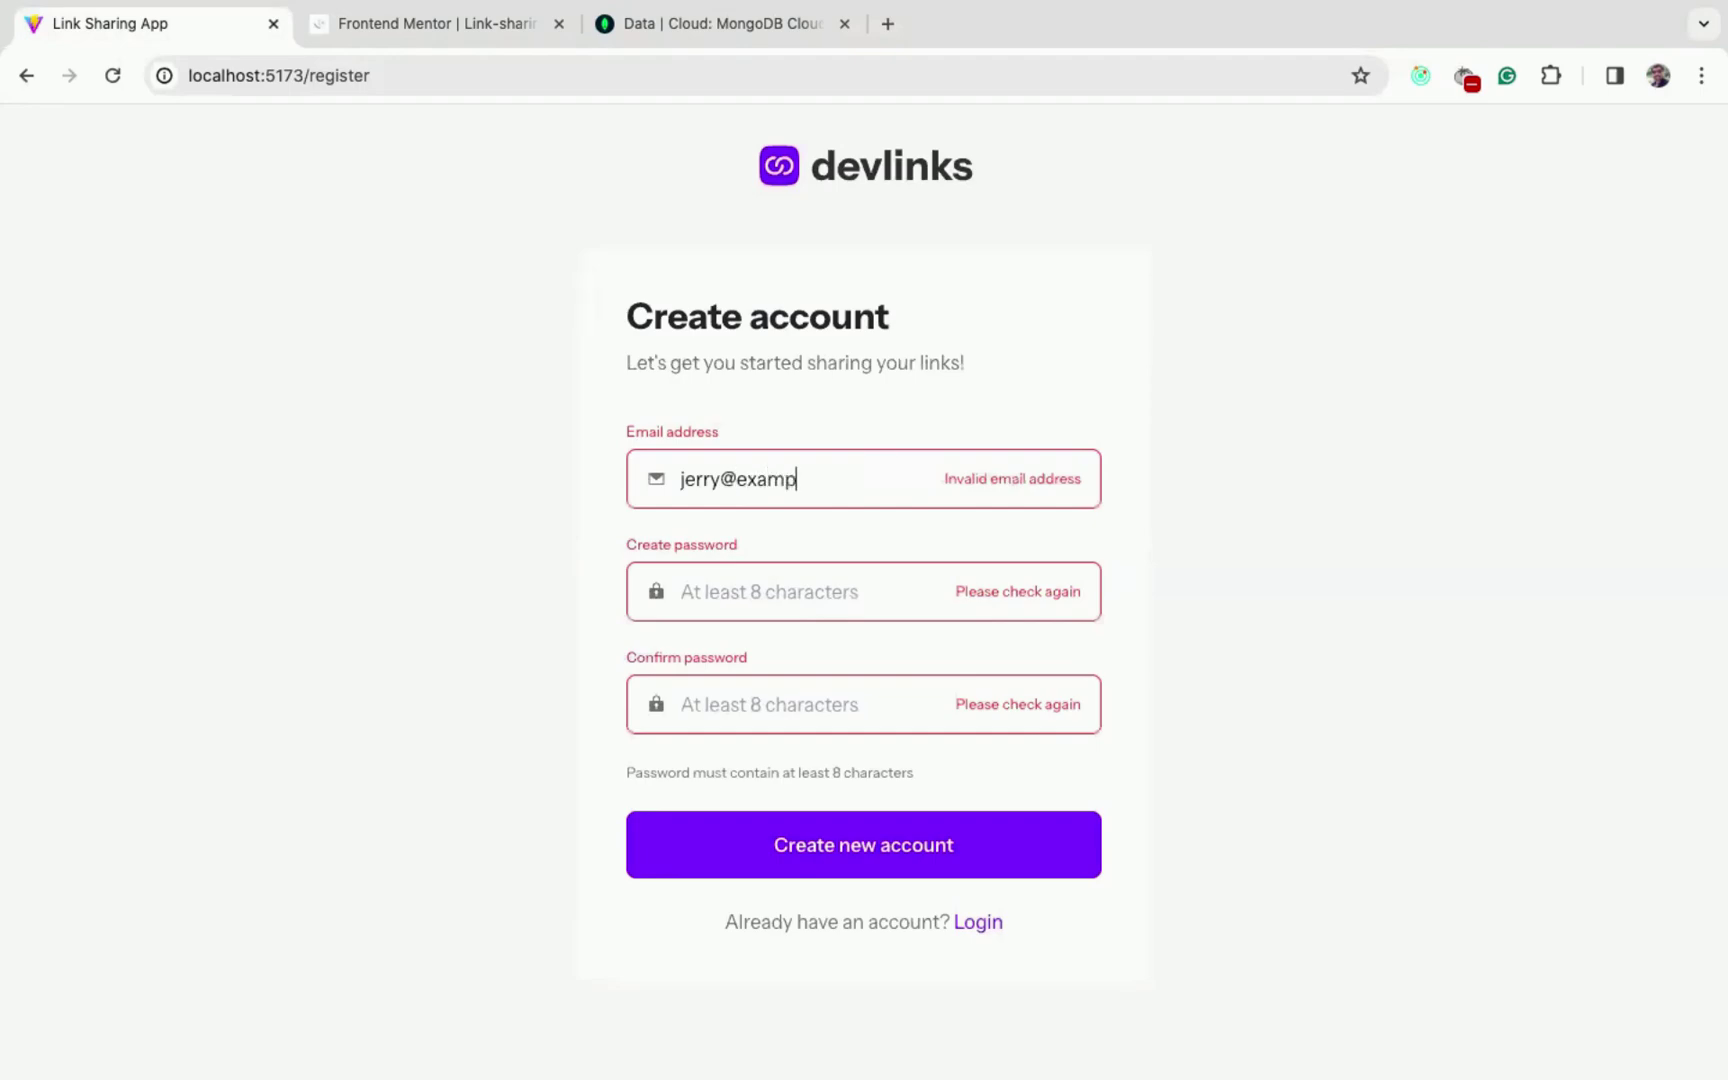
text(le.com)
key(BackSpace)
text(o)
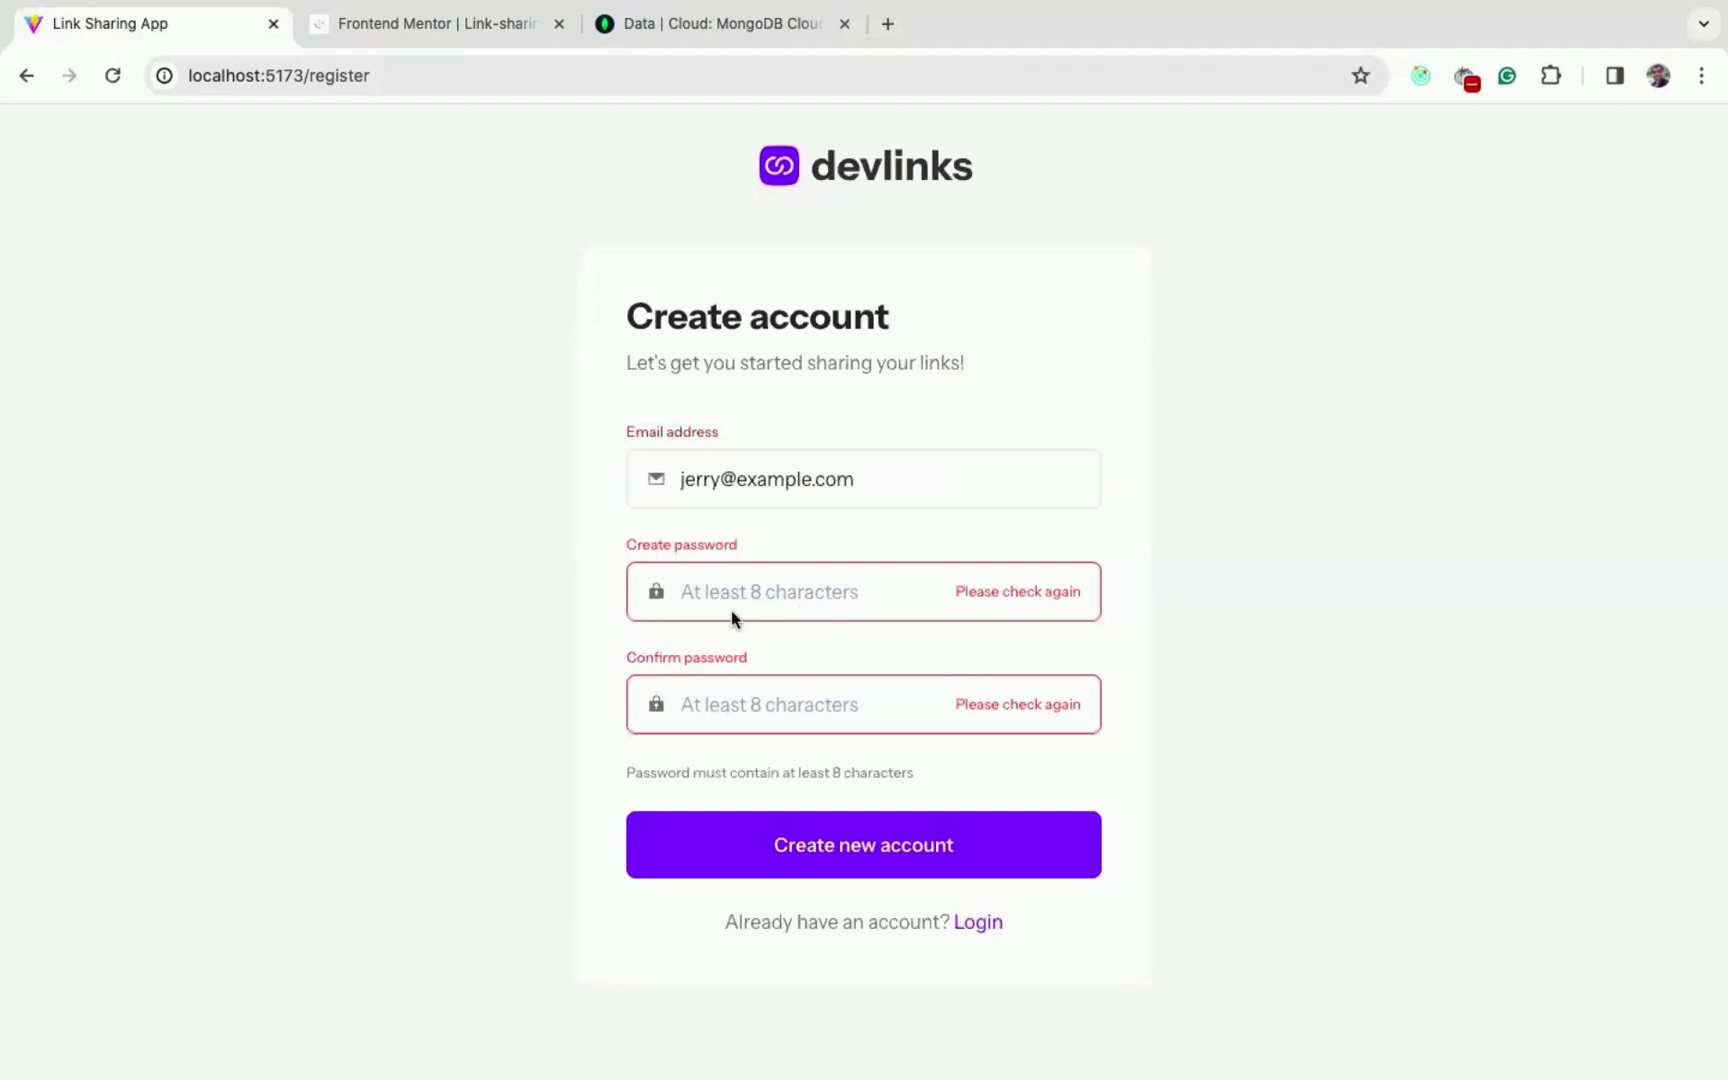
click(749, 590)
text(123)
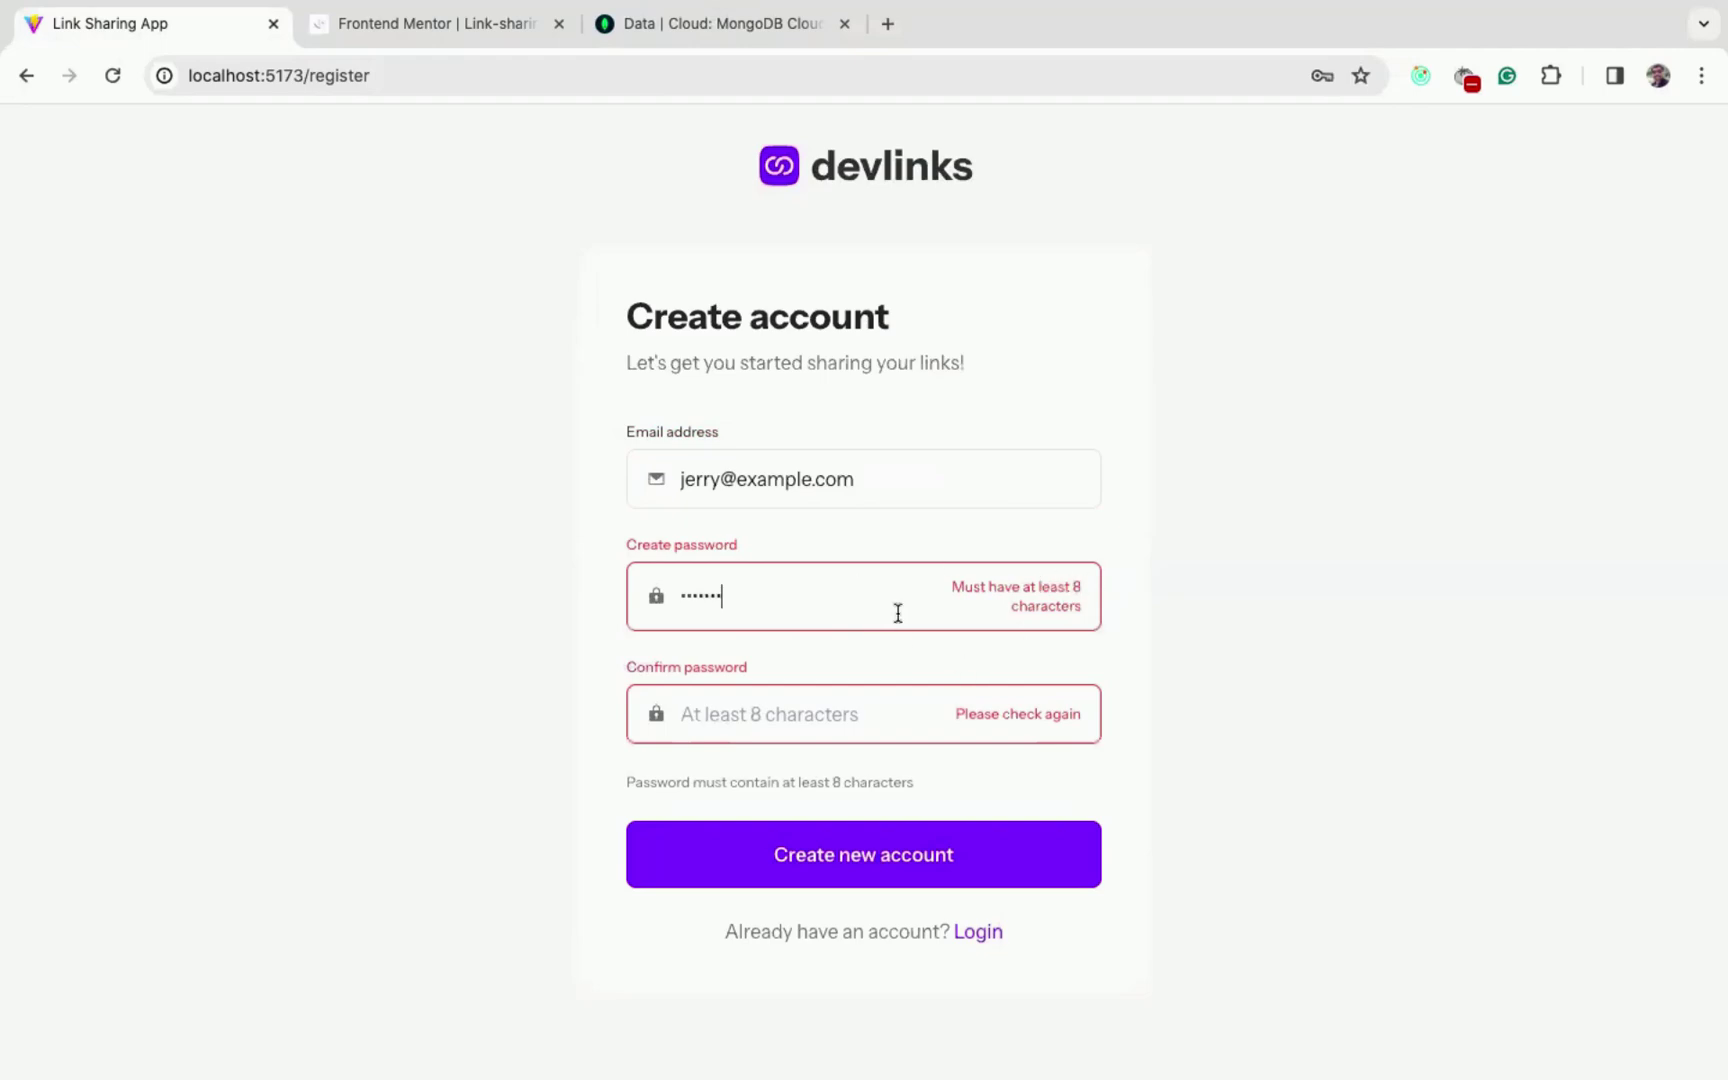
key(ctrl+a)
text(123456789)
click(804, 706)
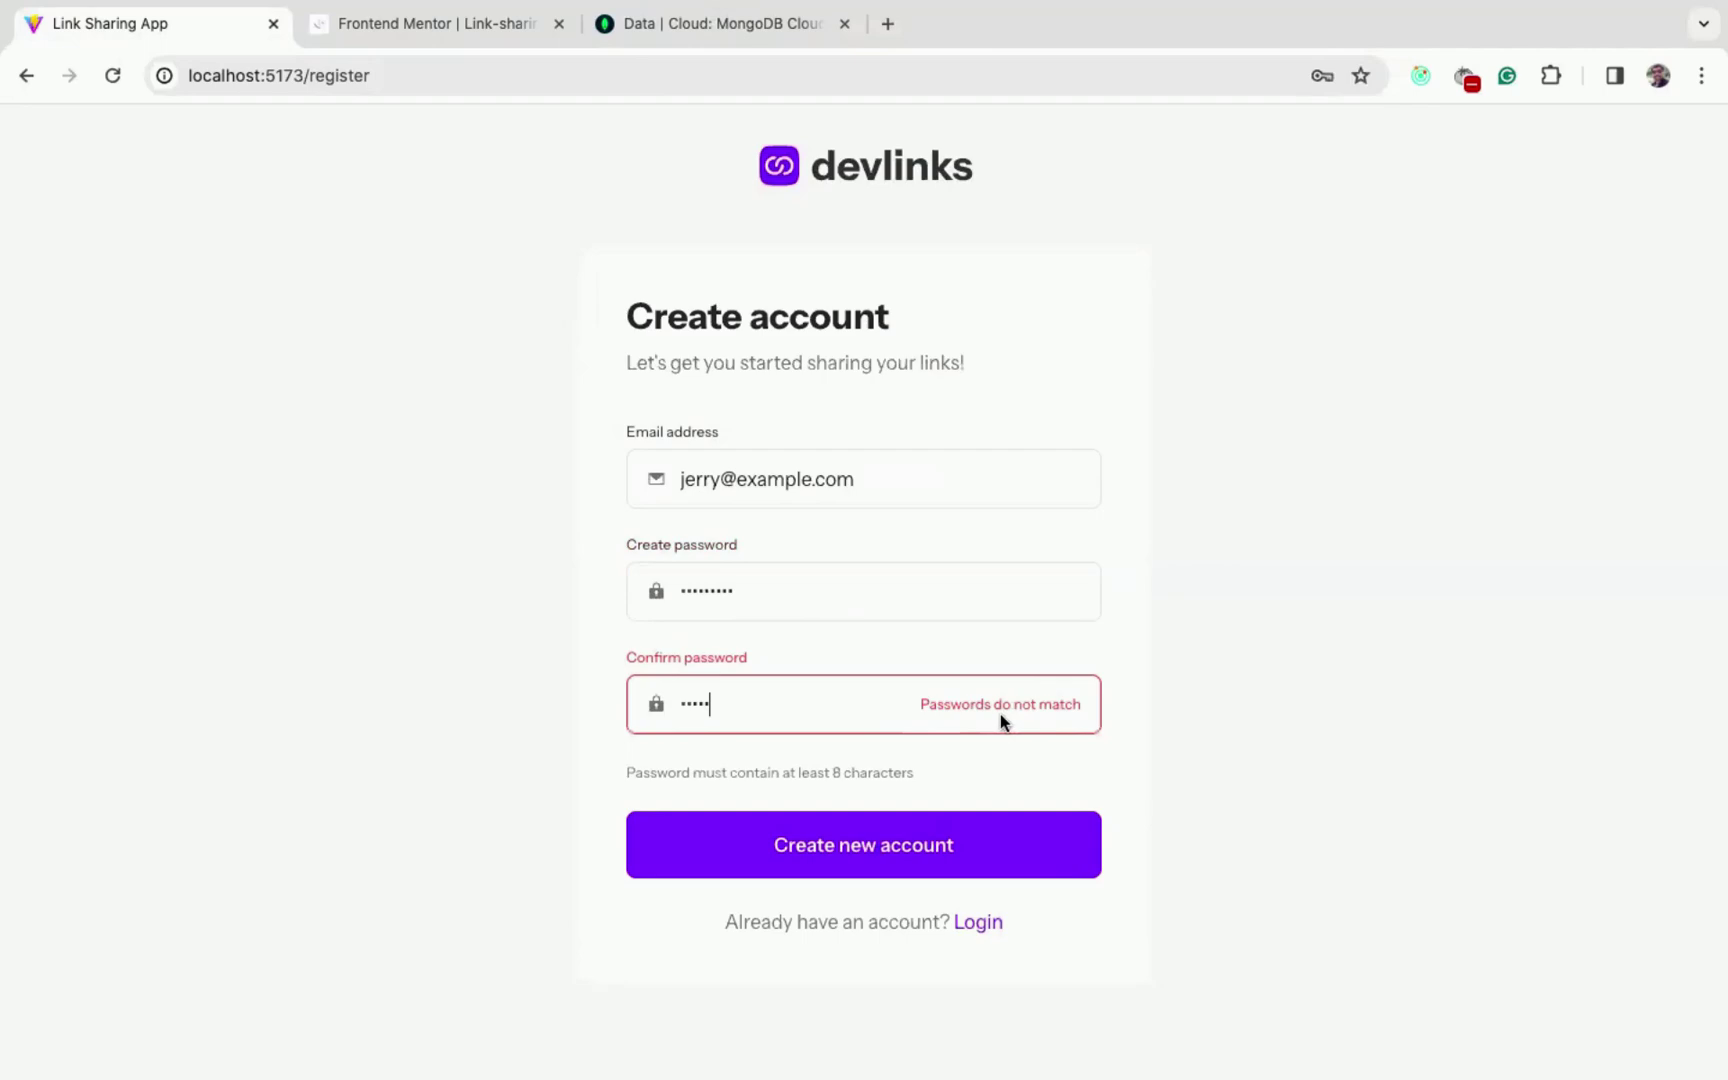
key(ctrl+a)
text(123456789)
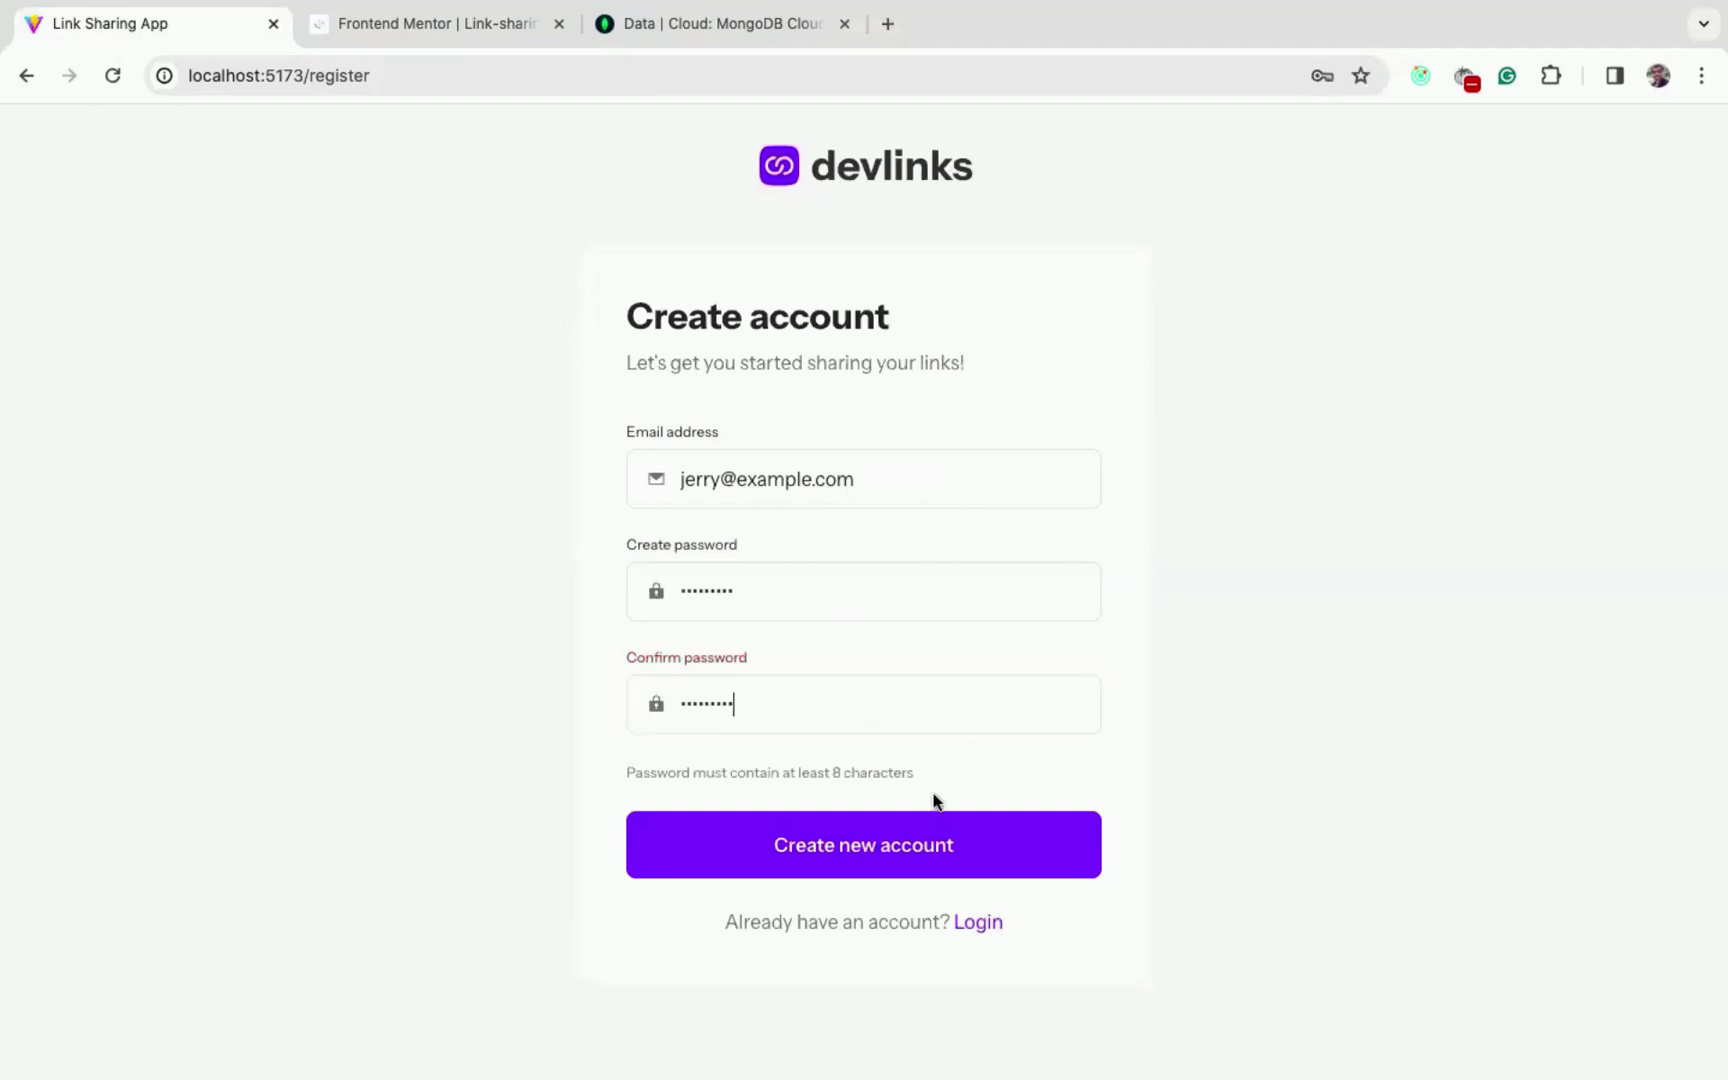
click(860, 840)
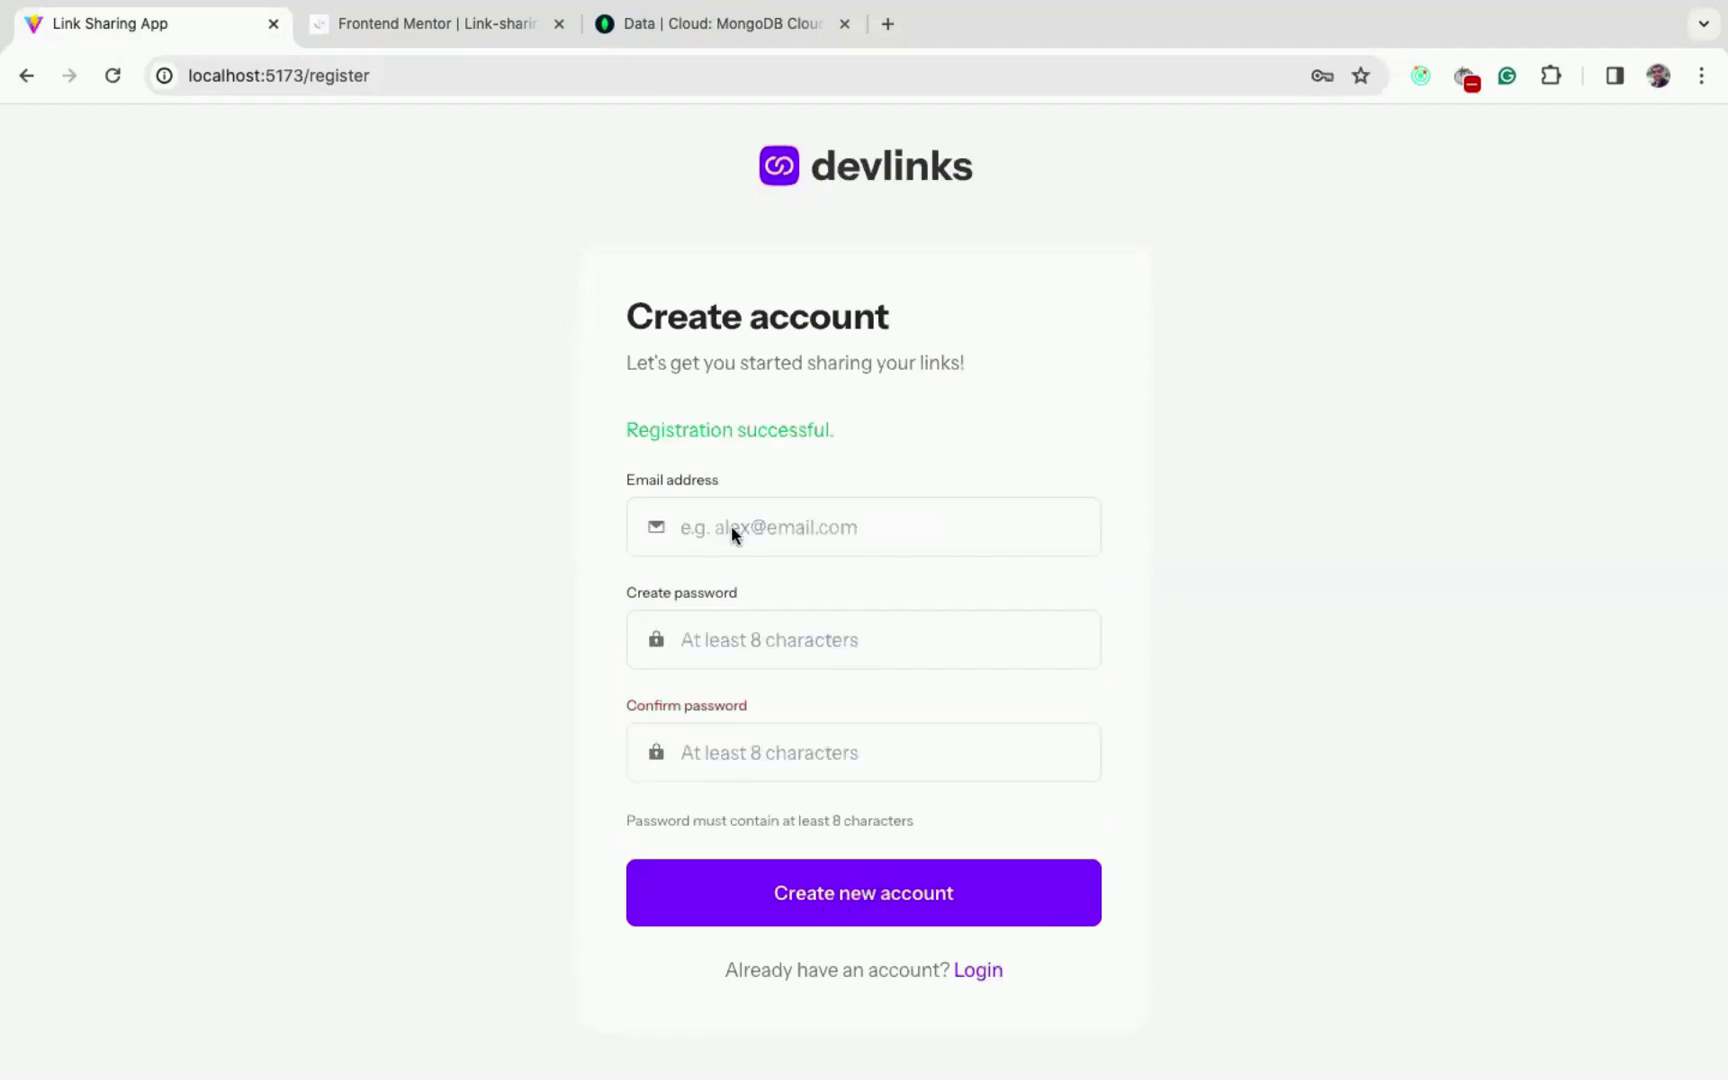
- Log in to devlinks with the new account's email and password
double_click(691, 436)
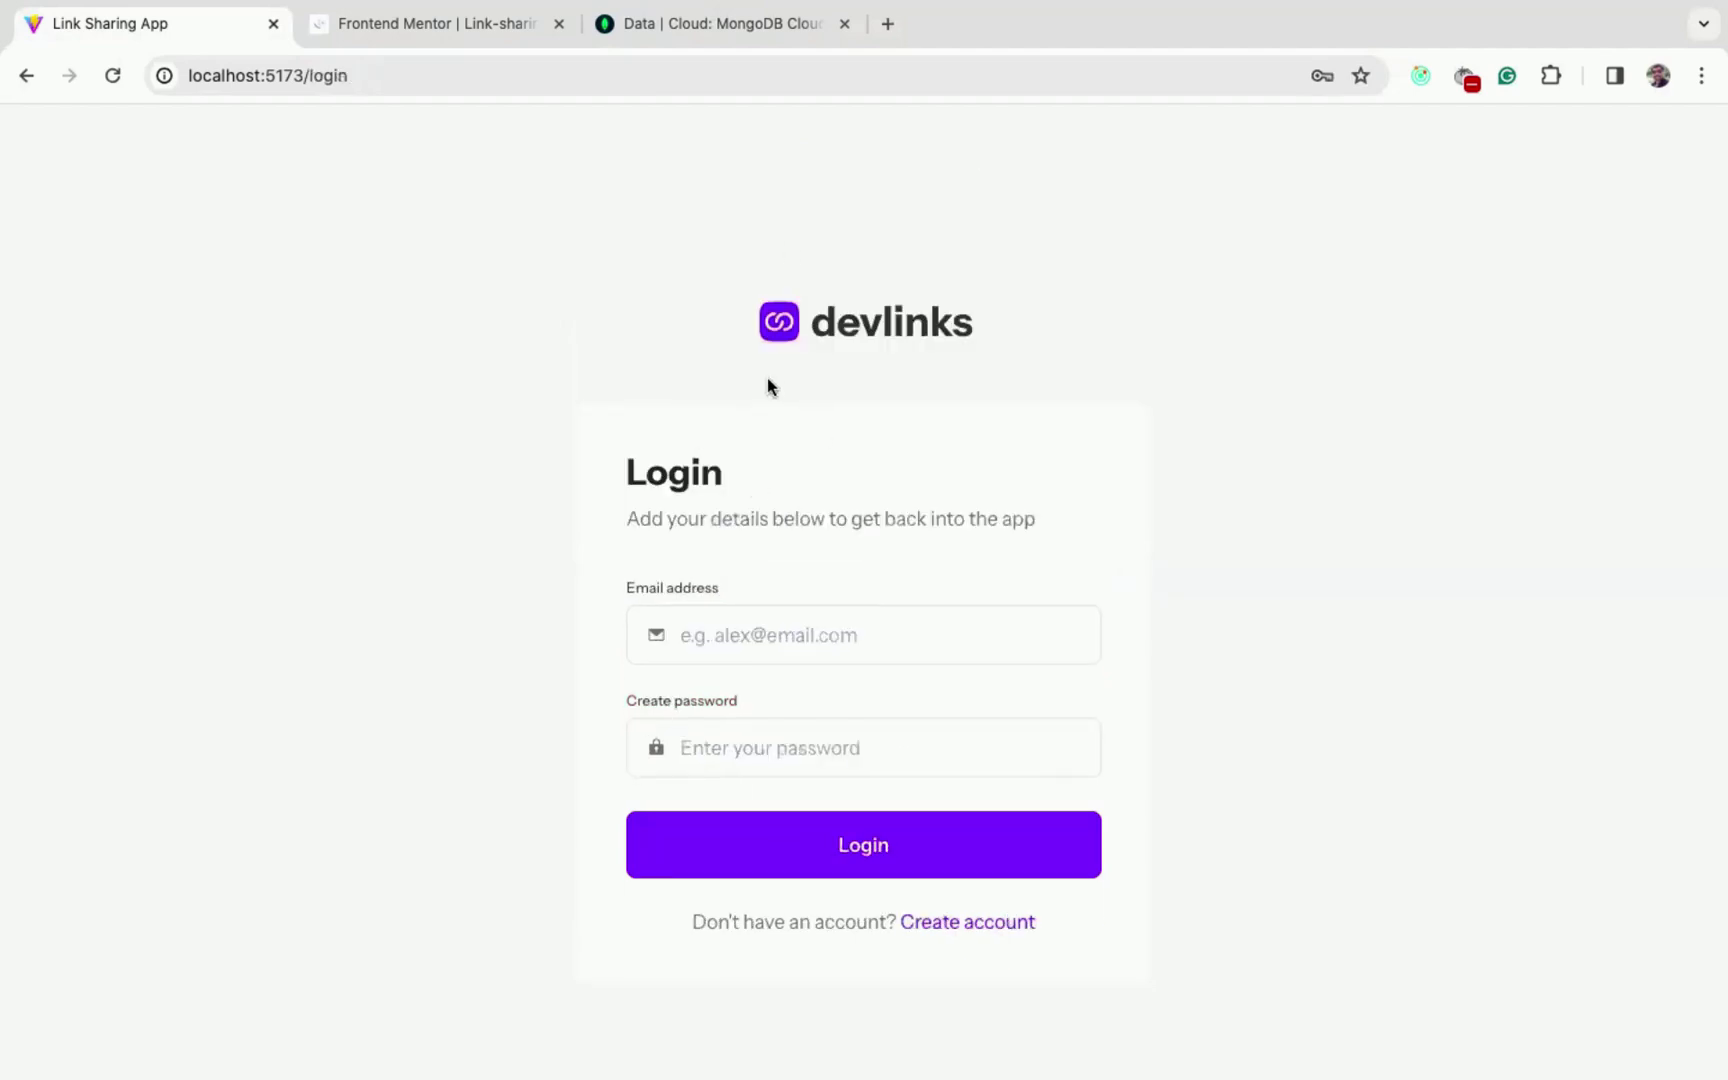
click(797, 622)
text(jerry@e)
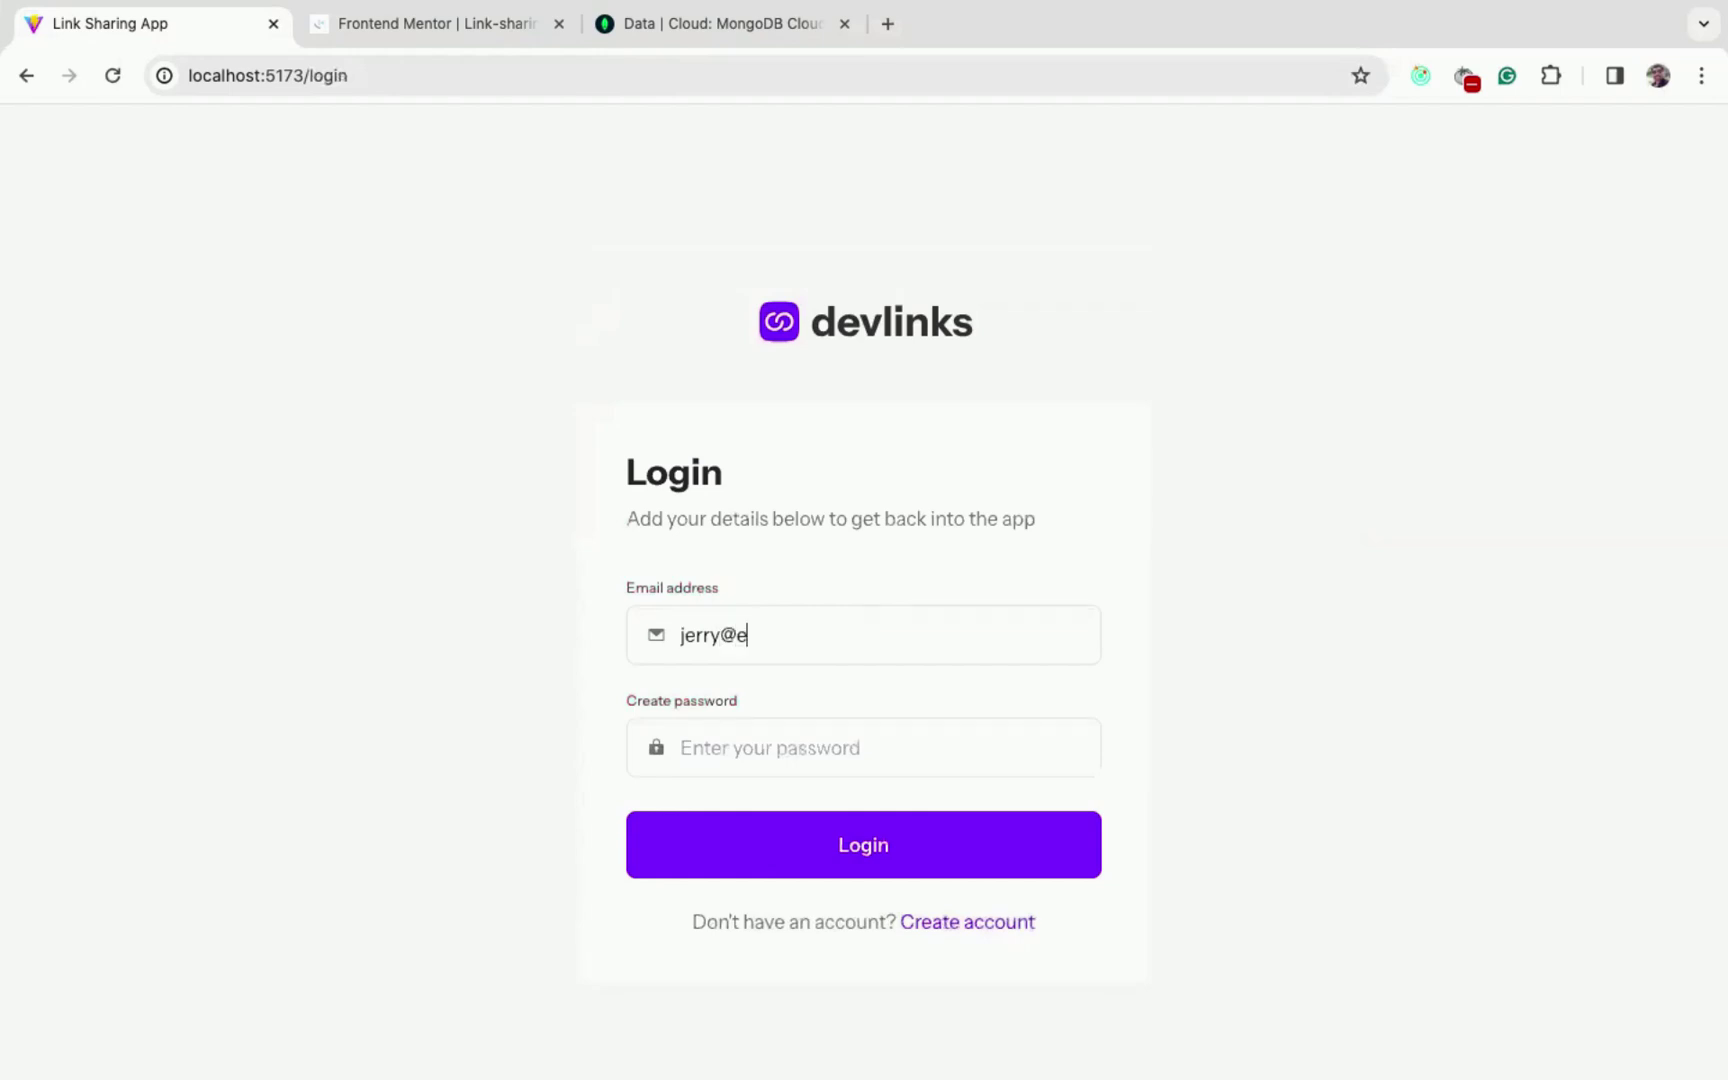
text(xample.comp)
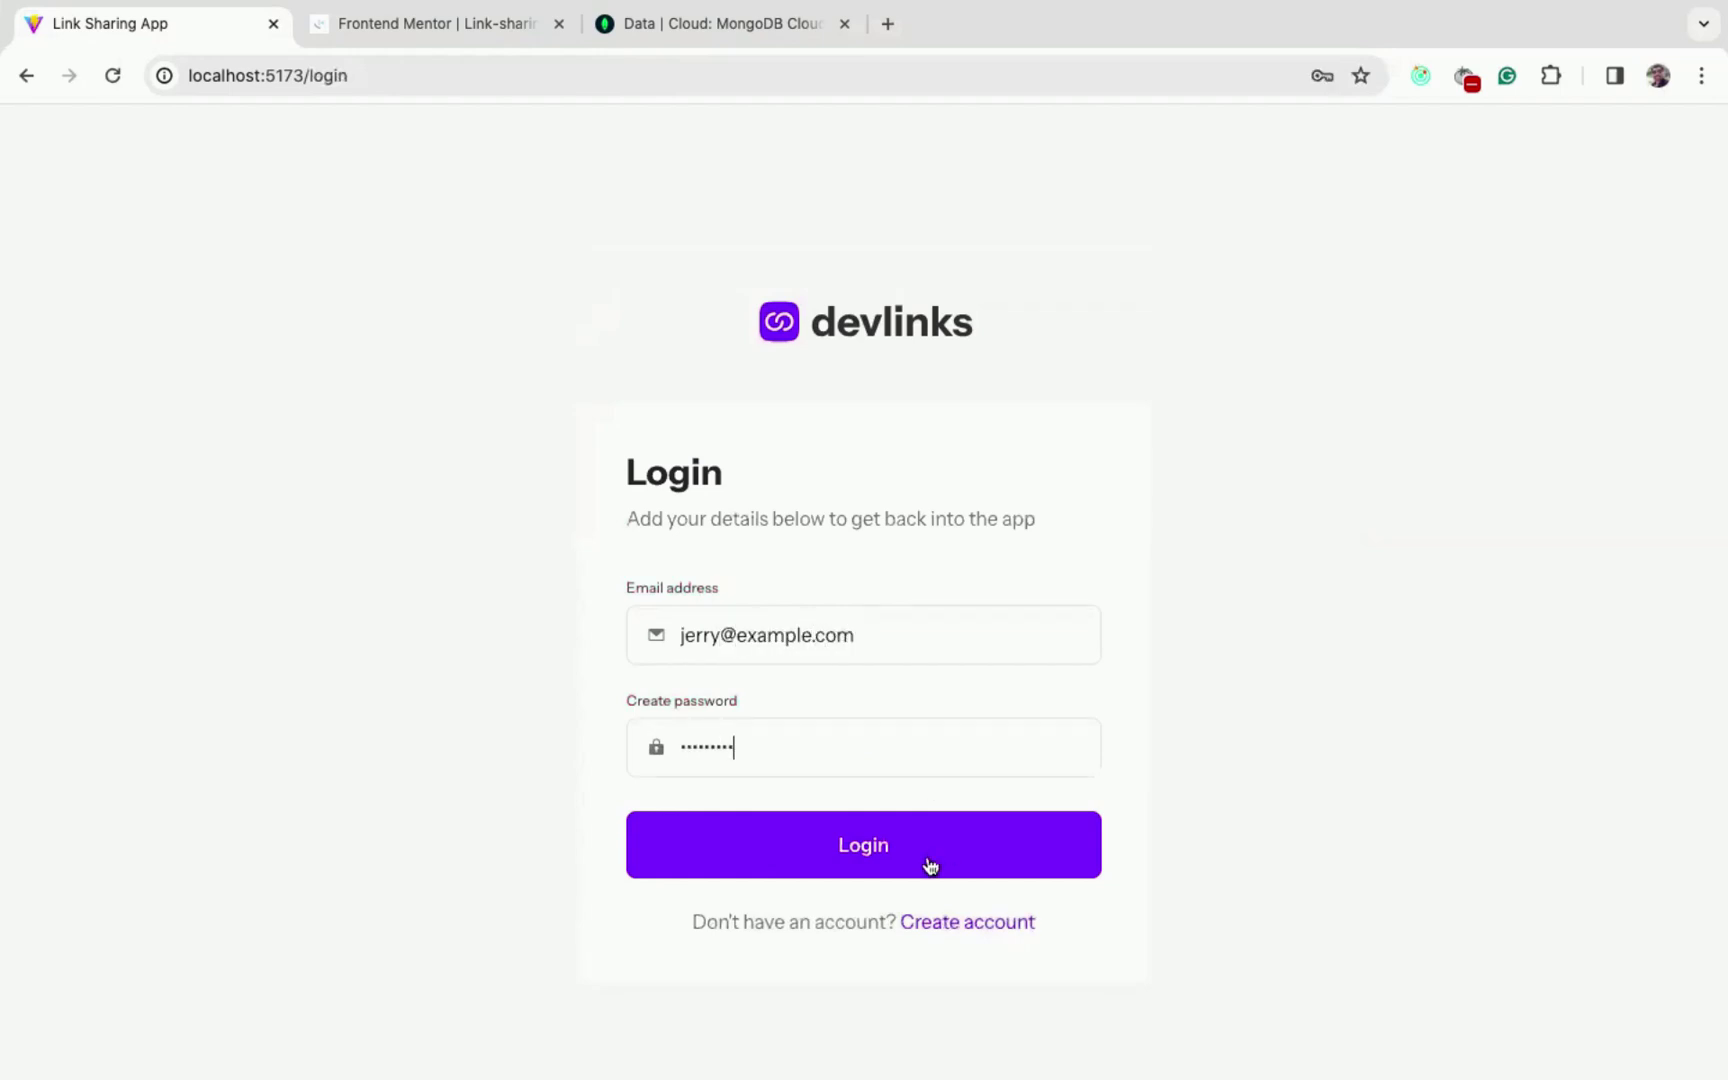
click(876, 850)
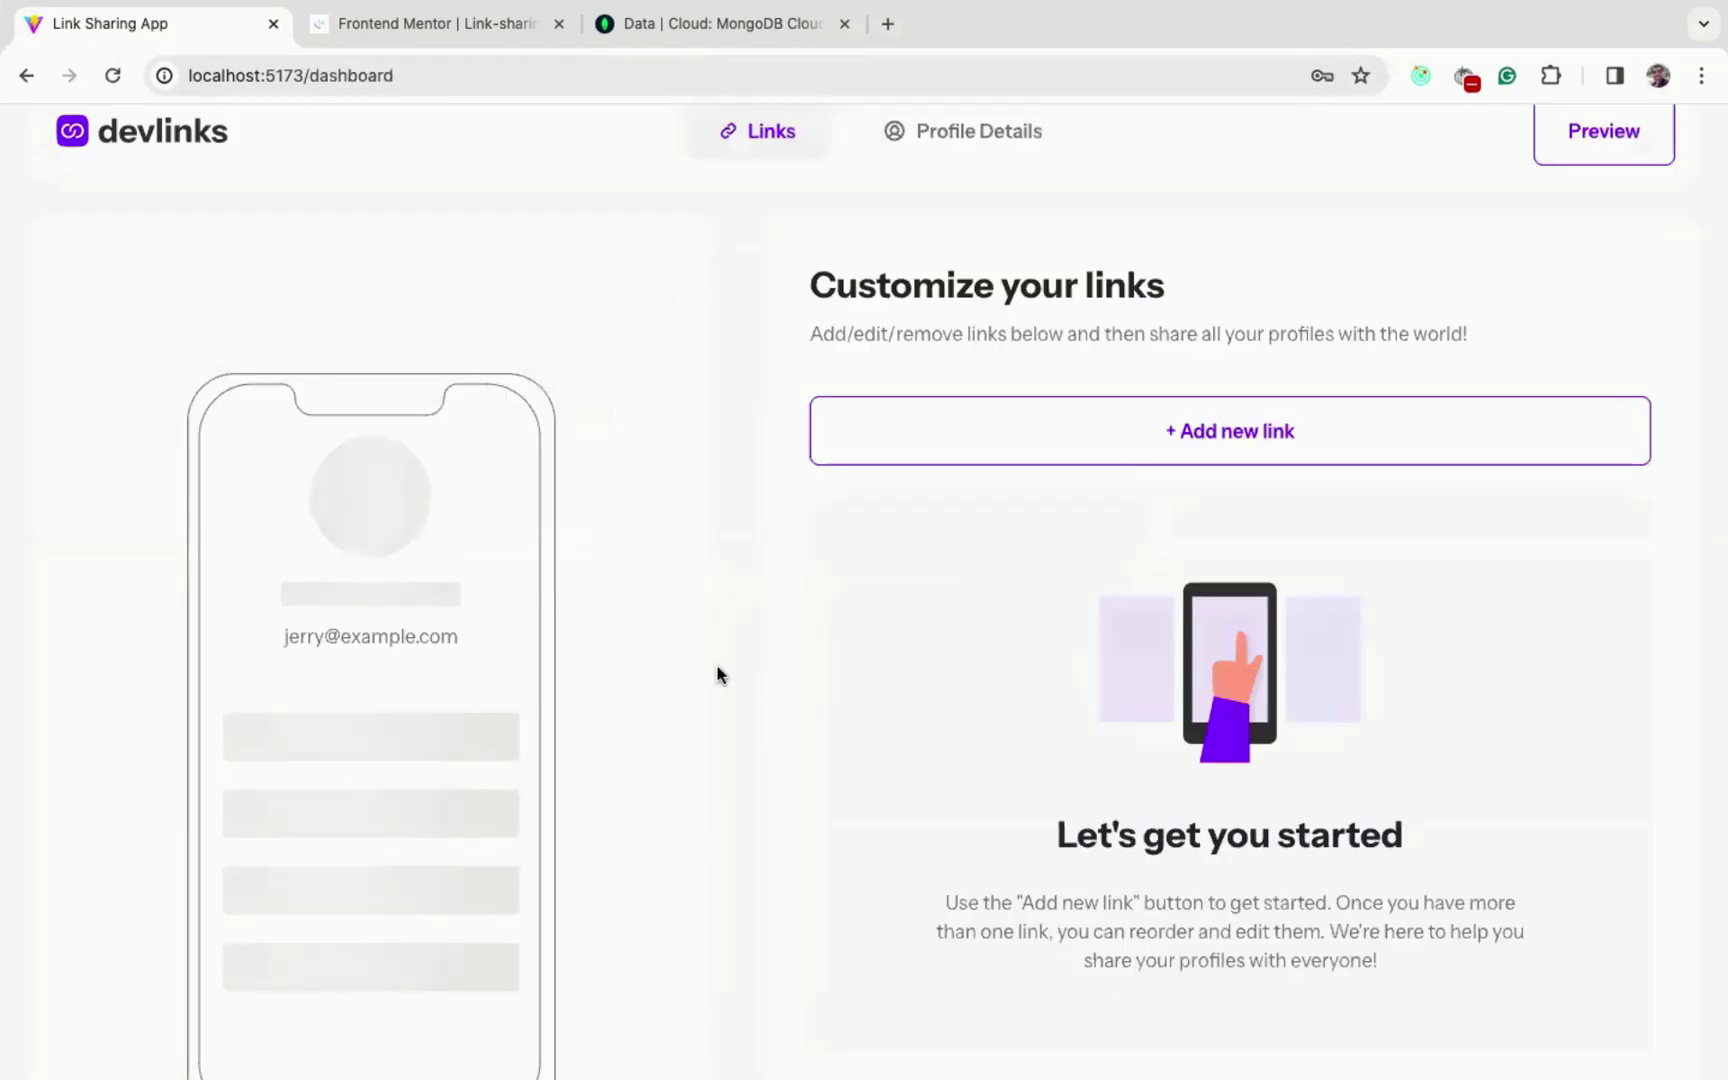
- Look over the empty Customize your links dashboard, briefly checking the Frontend Mentor tab
scroll(698, 629, down, 3)
scroll(698, 629, up, 3)
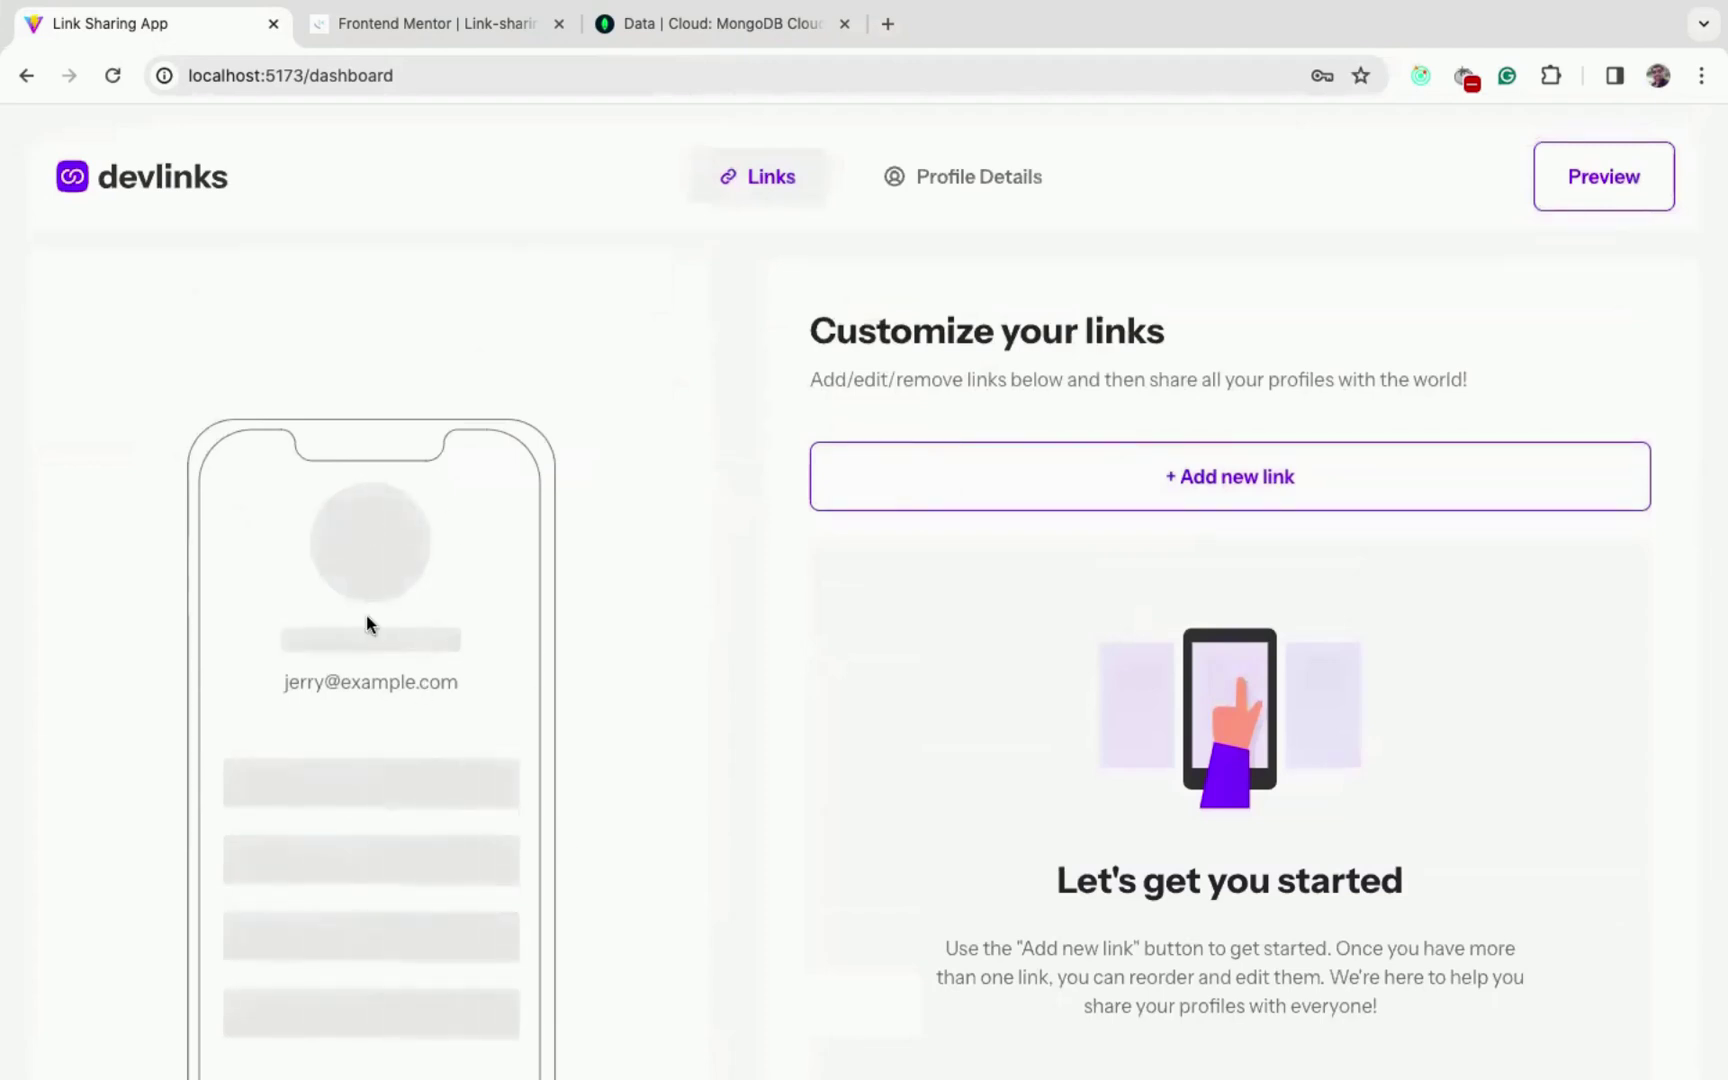
scroll(366, 630, down, 3)
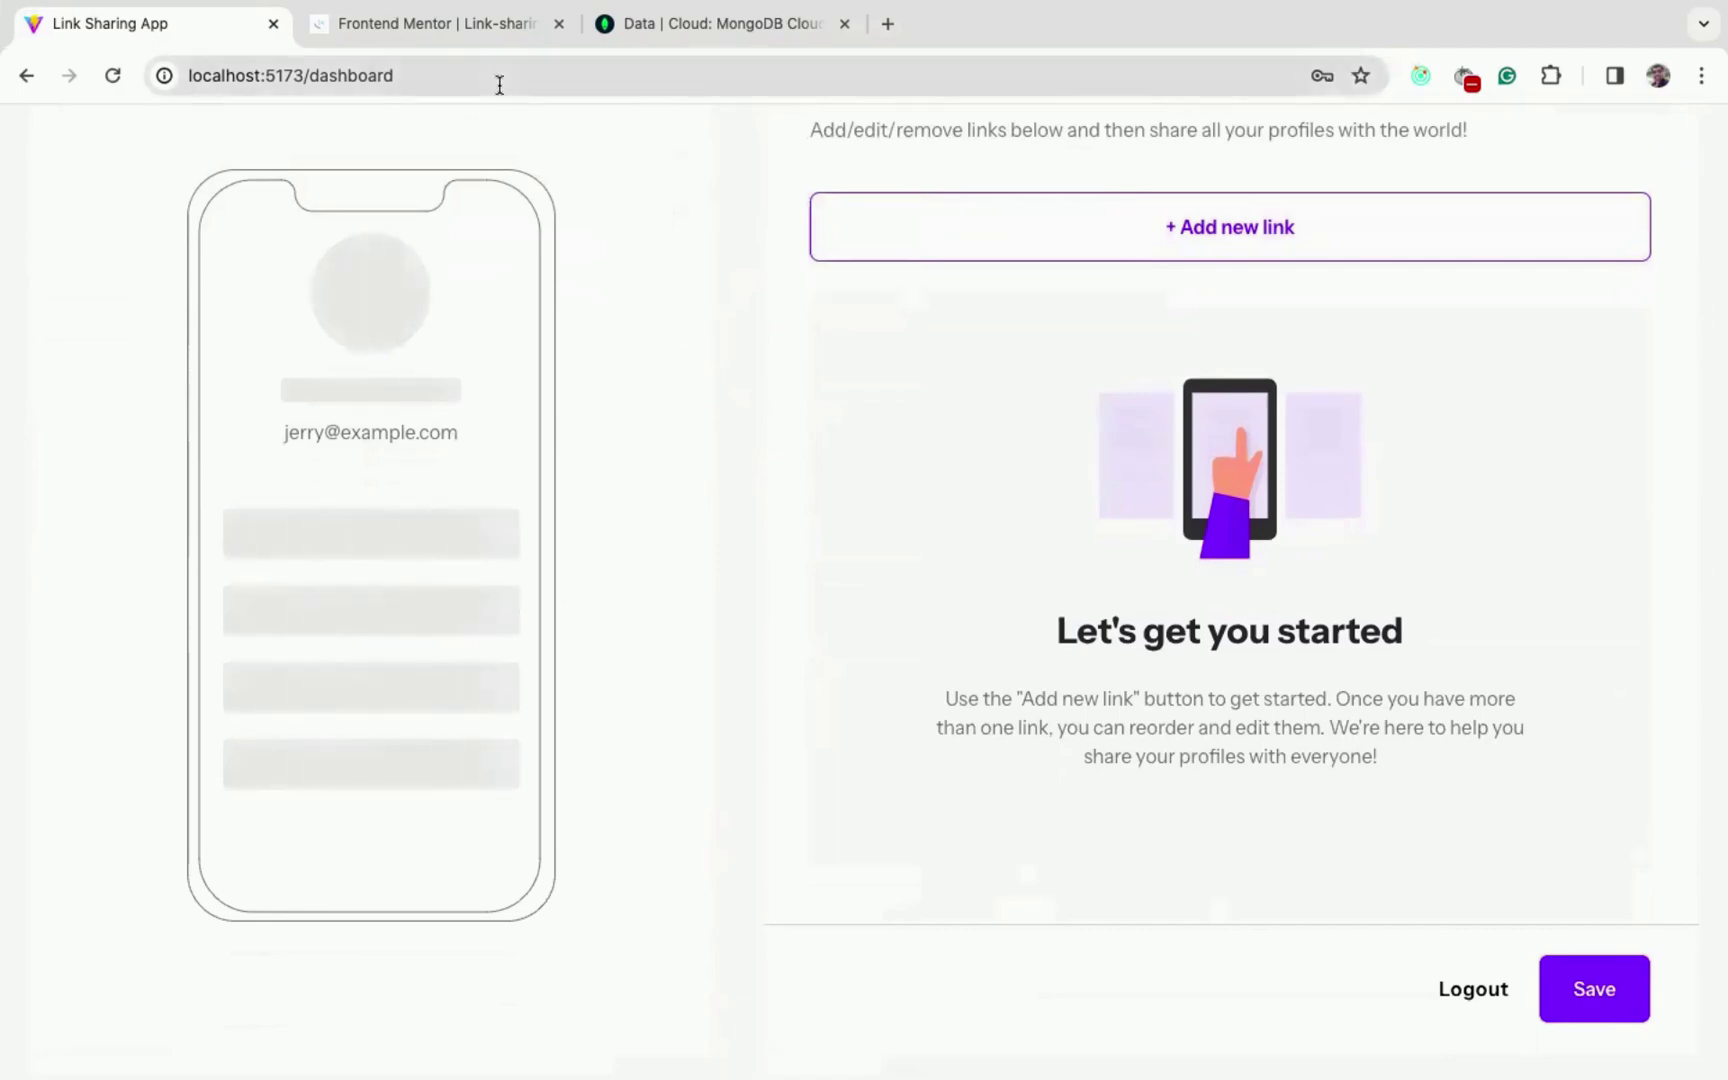
click(430, 25)
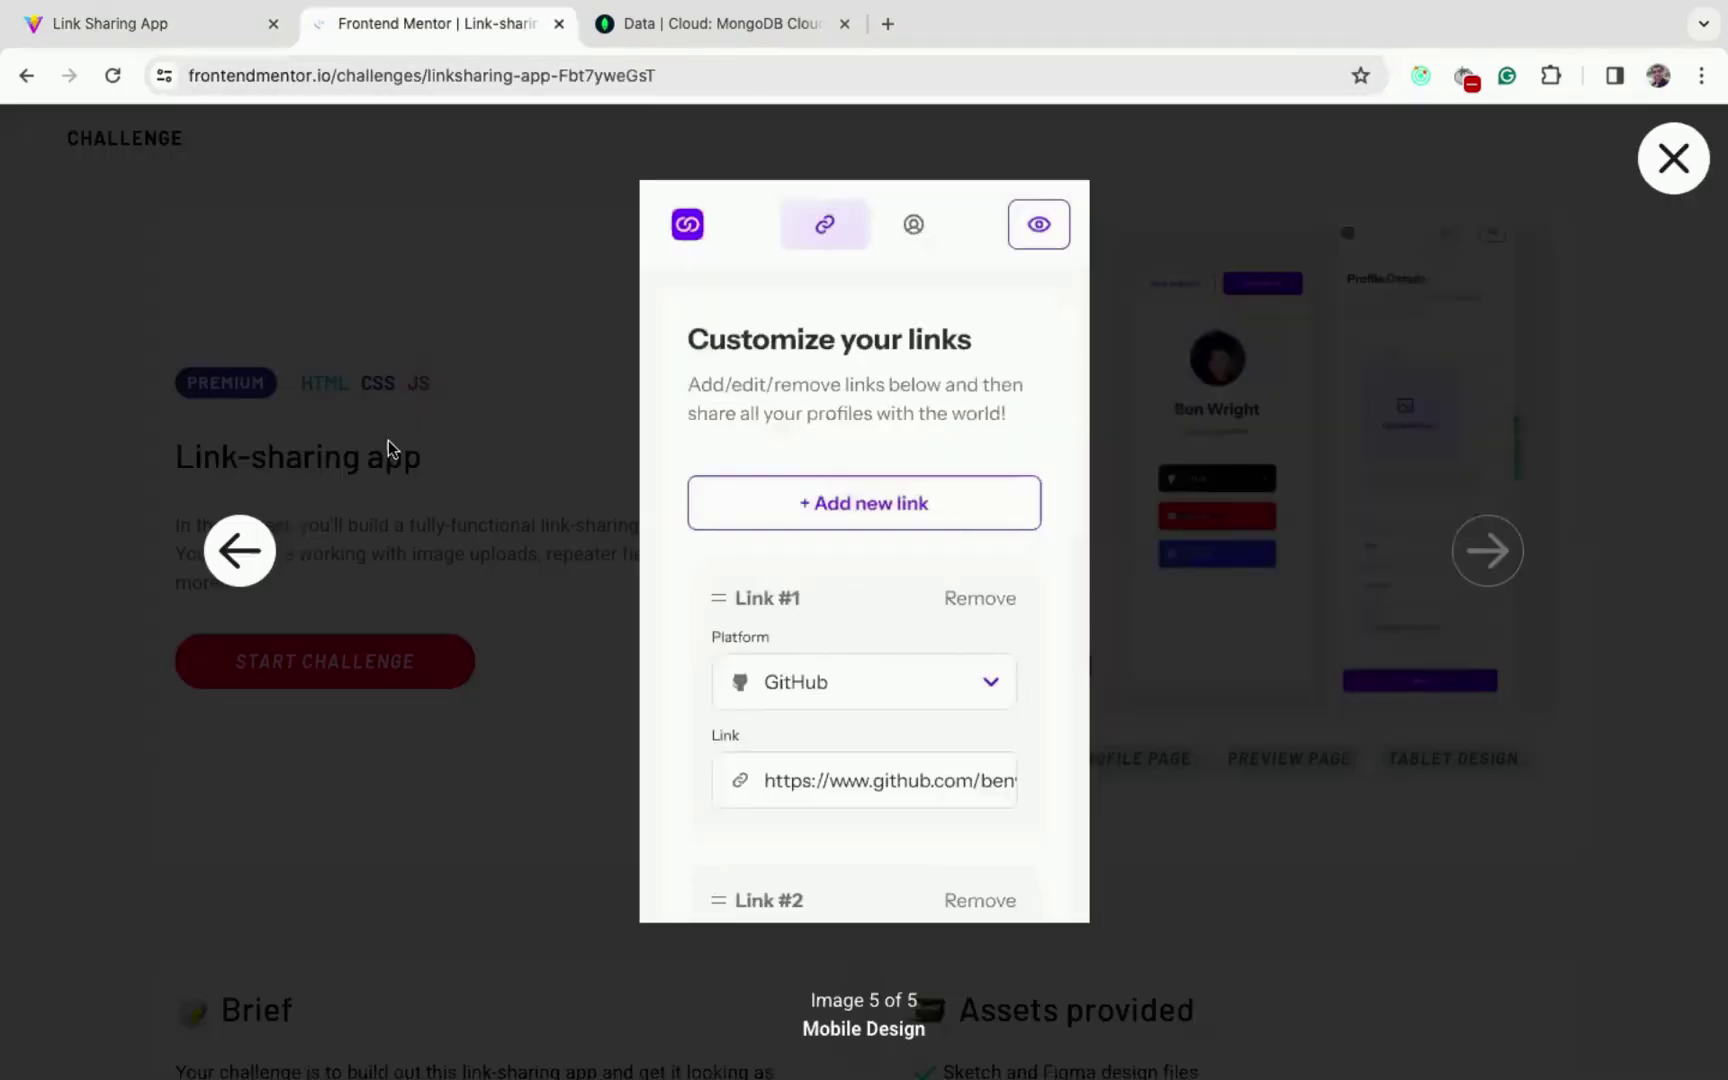
click(180, 28)
scroll(687, 378, up, 3)
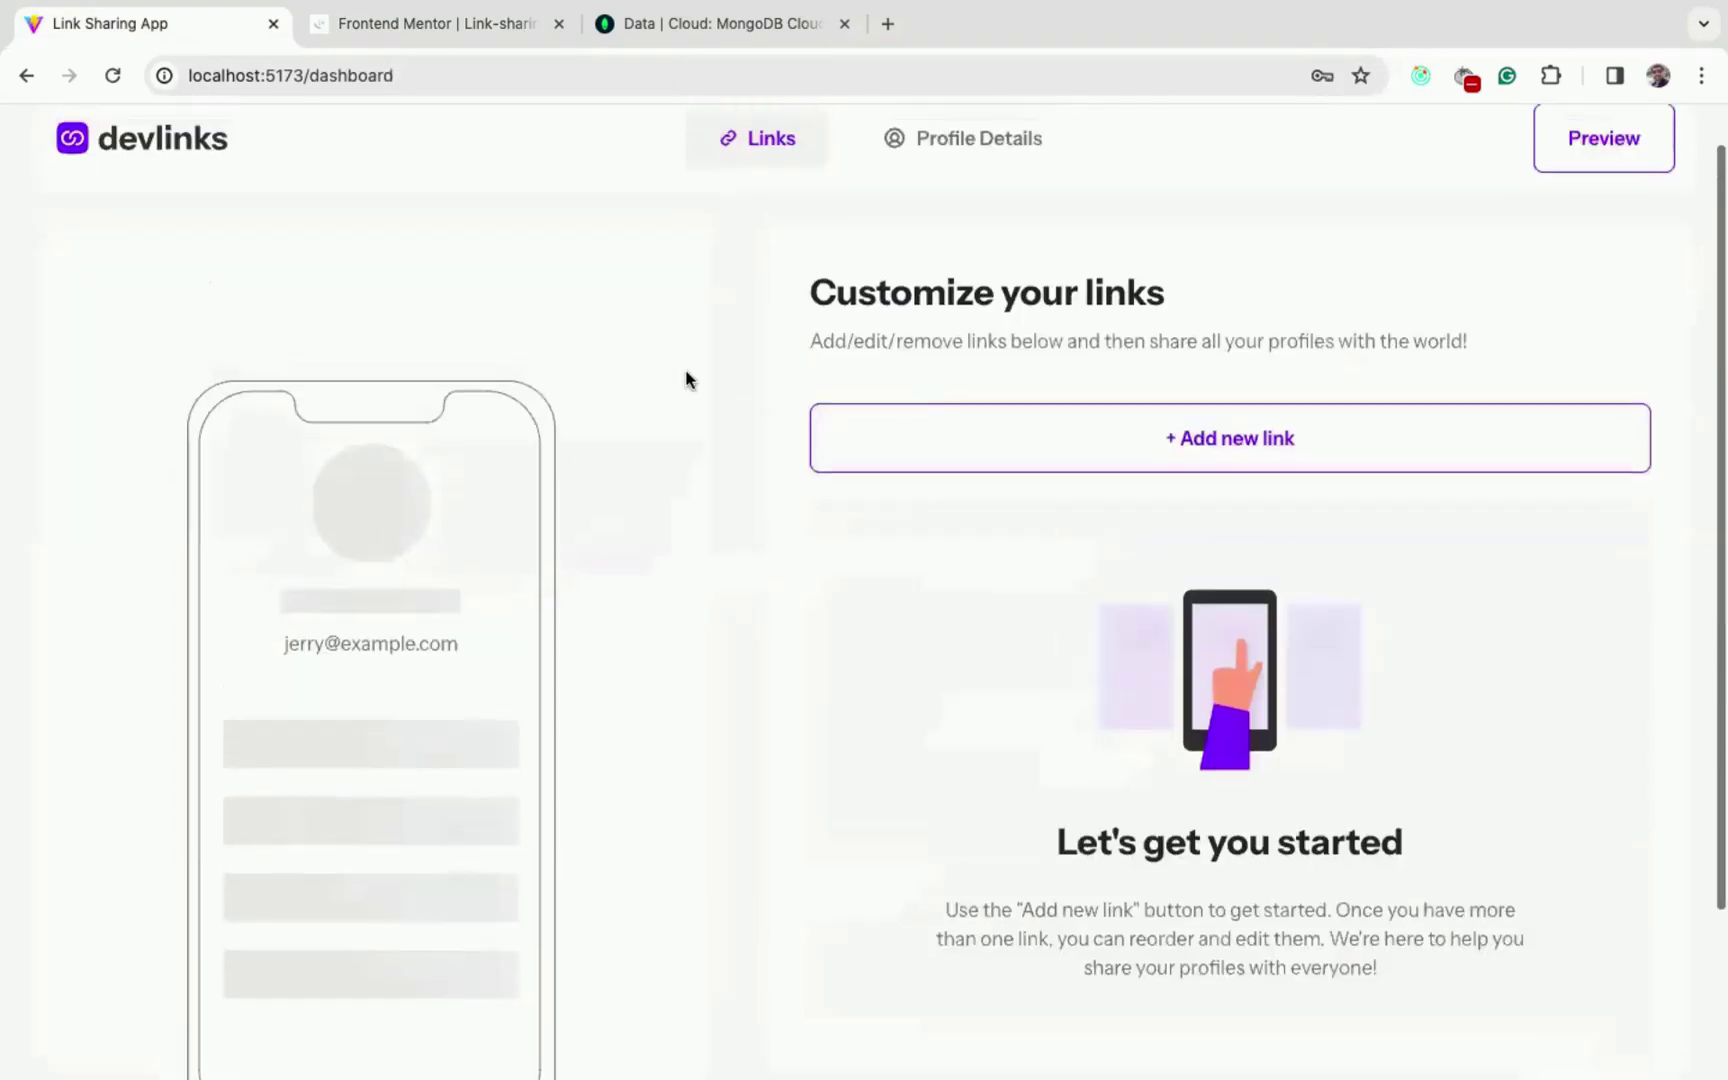
- Upload the small Unsplash photo as the profile picture in Profile Details
click(964, 148)
scroll(1259, 609, down, 1)
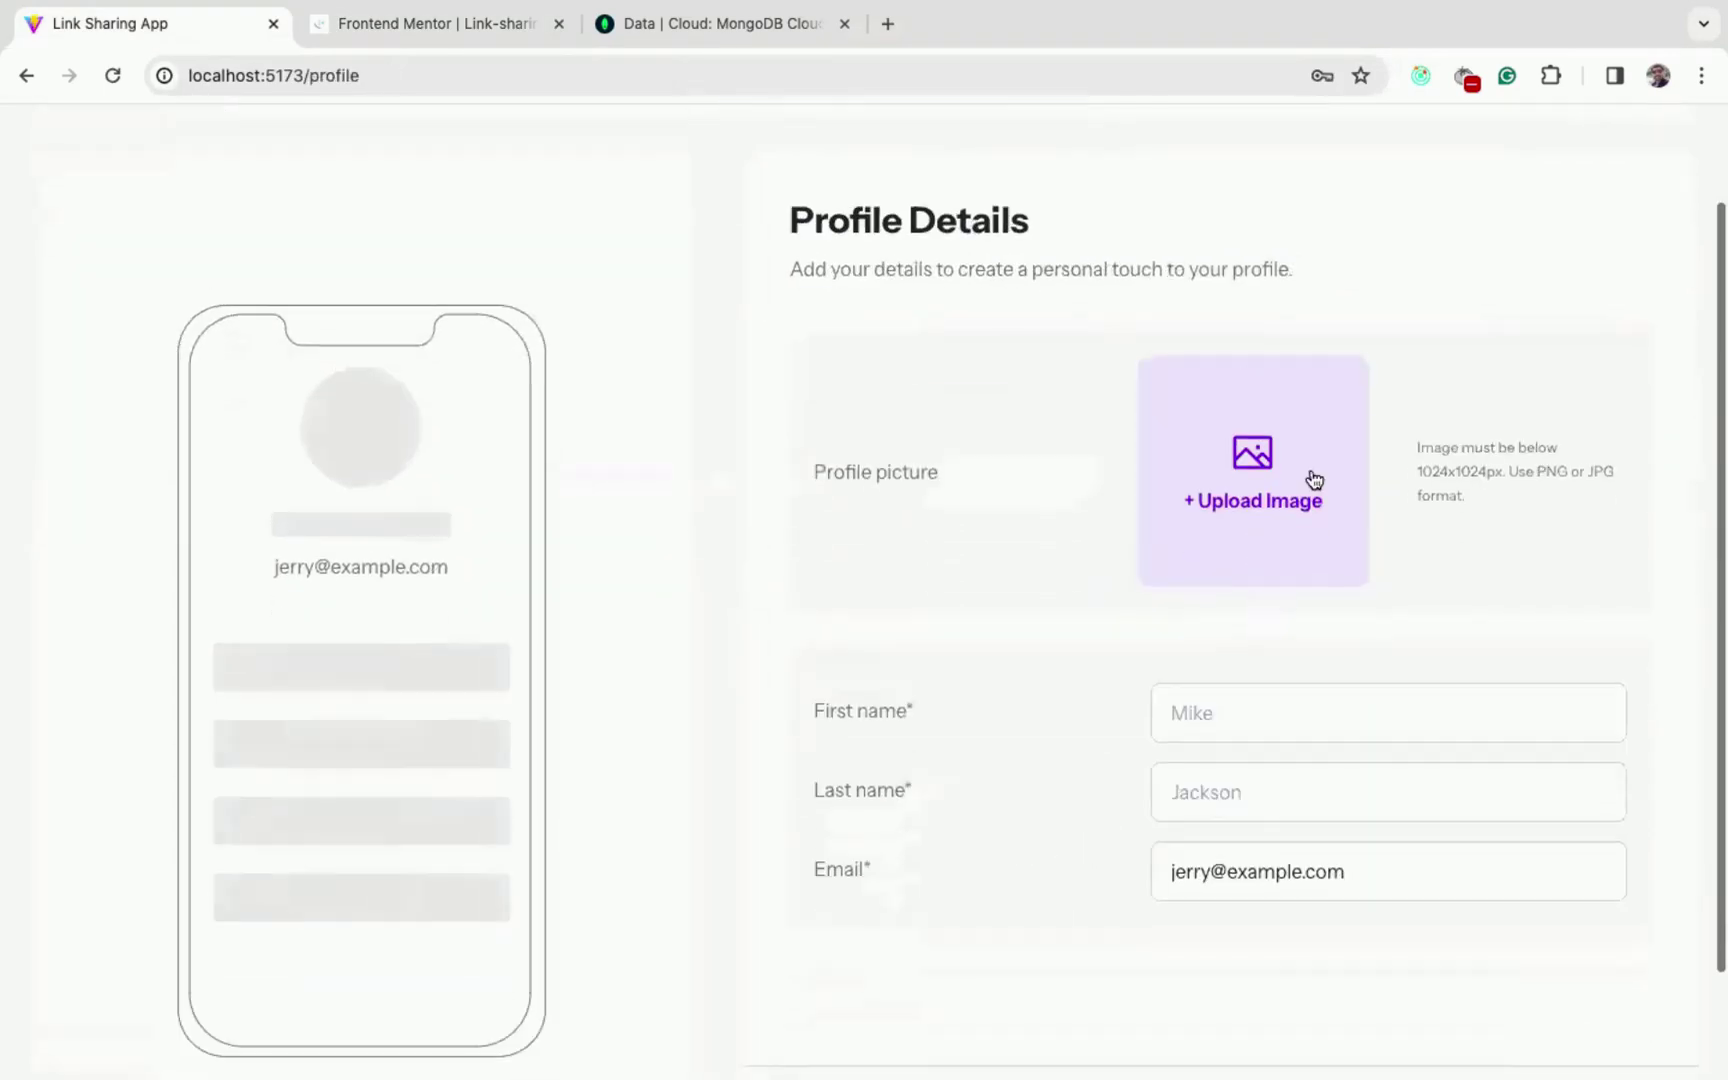
click(1266, 507)
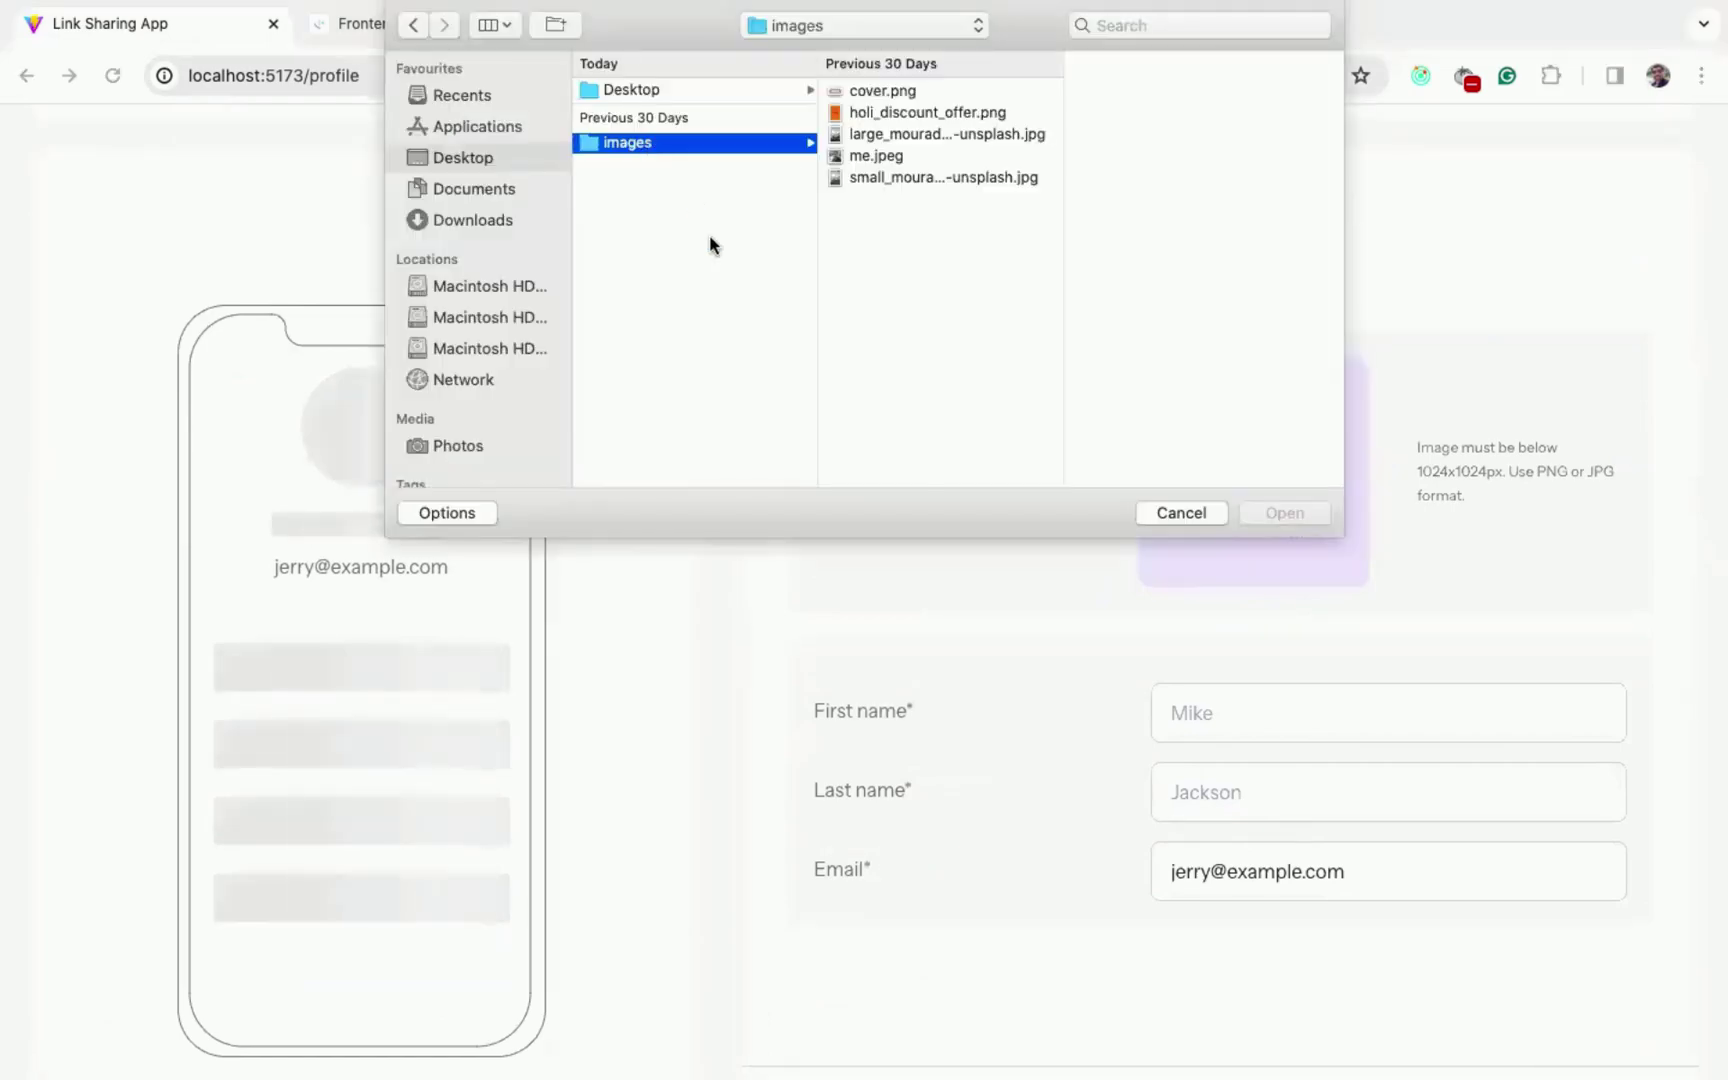
click(911, 178)
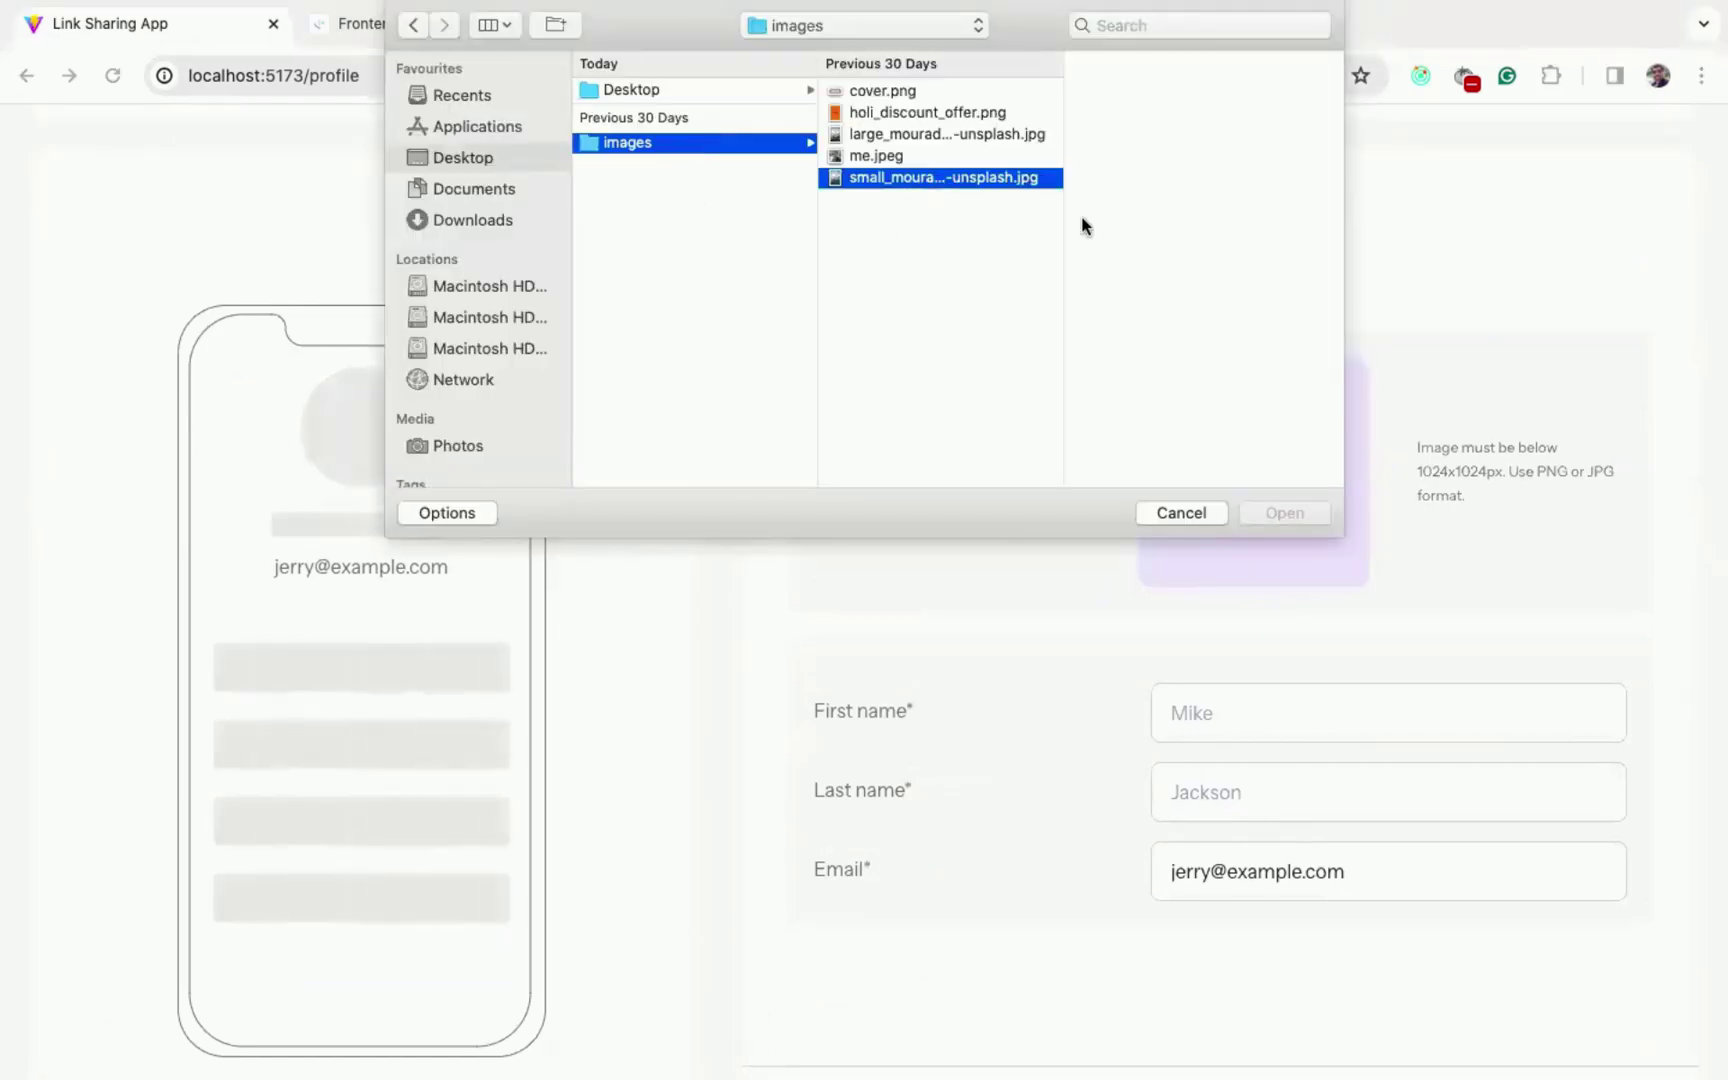
click(1292, 515)
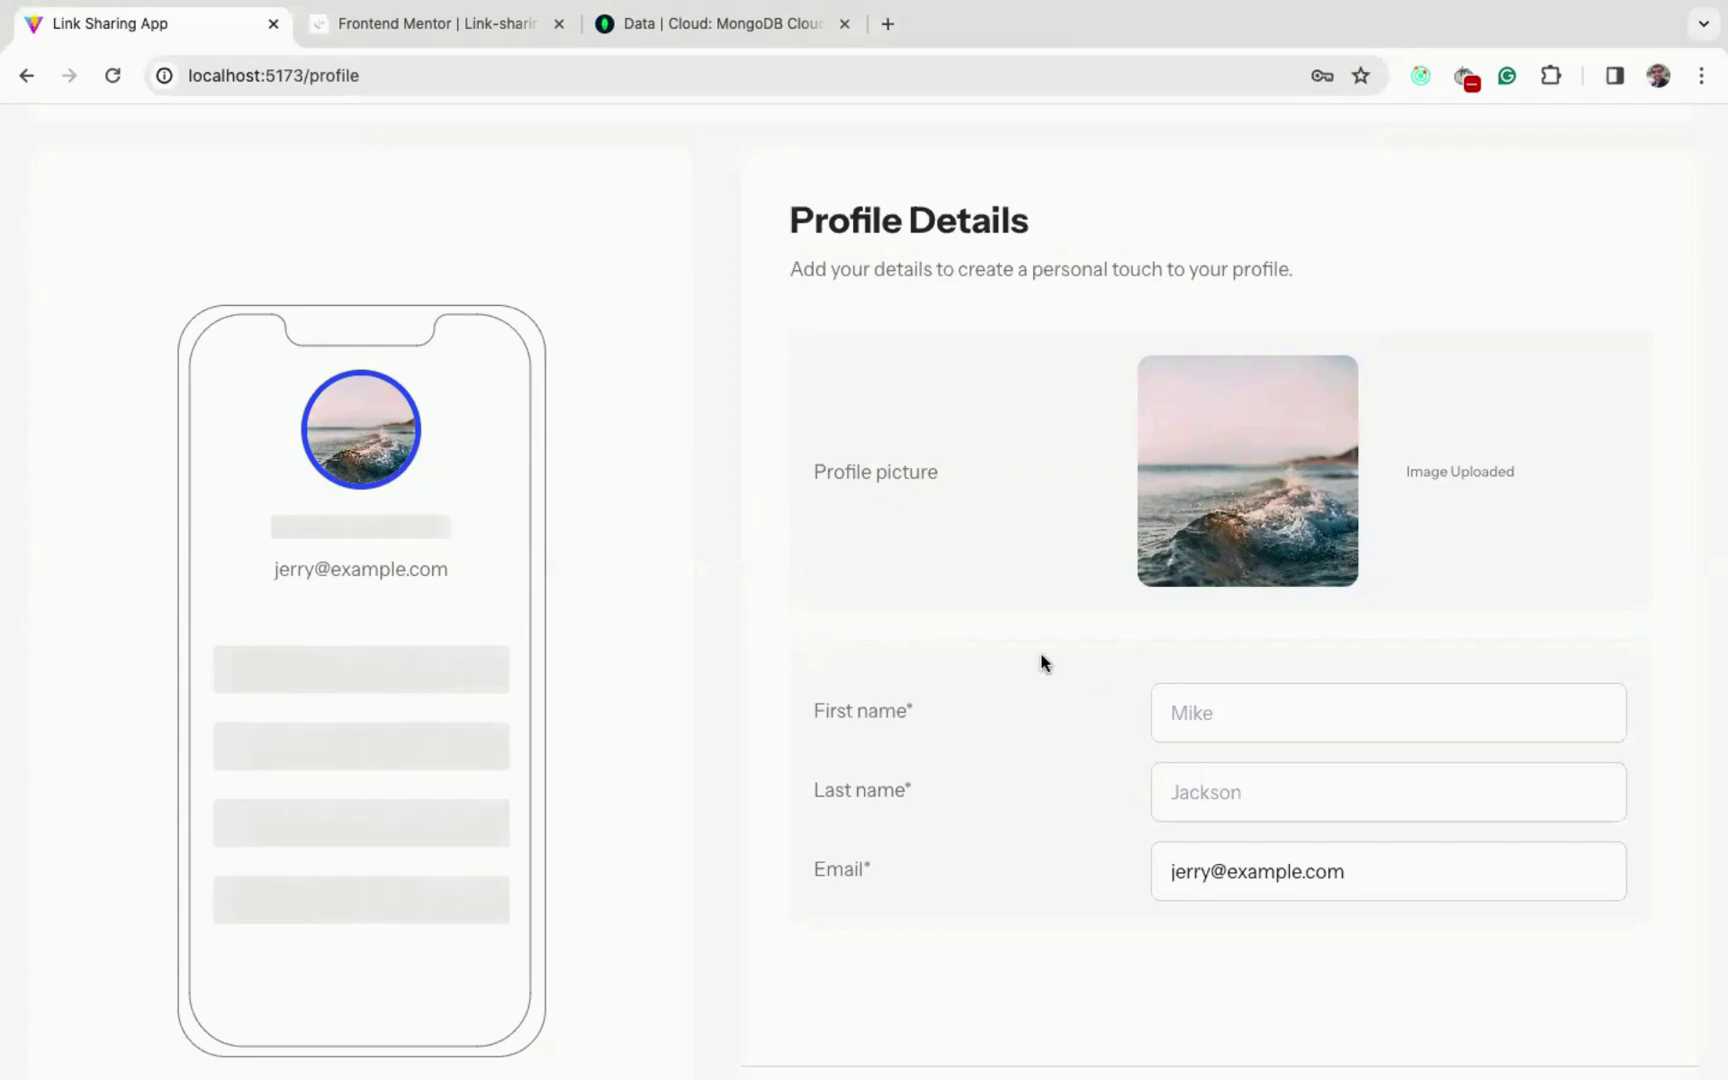
mouse_move(1238, 451)
- Enter the first name, save the profile, and highlight the name in the phone preview
scroll(1169, 548, down, 2)
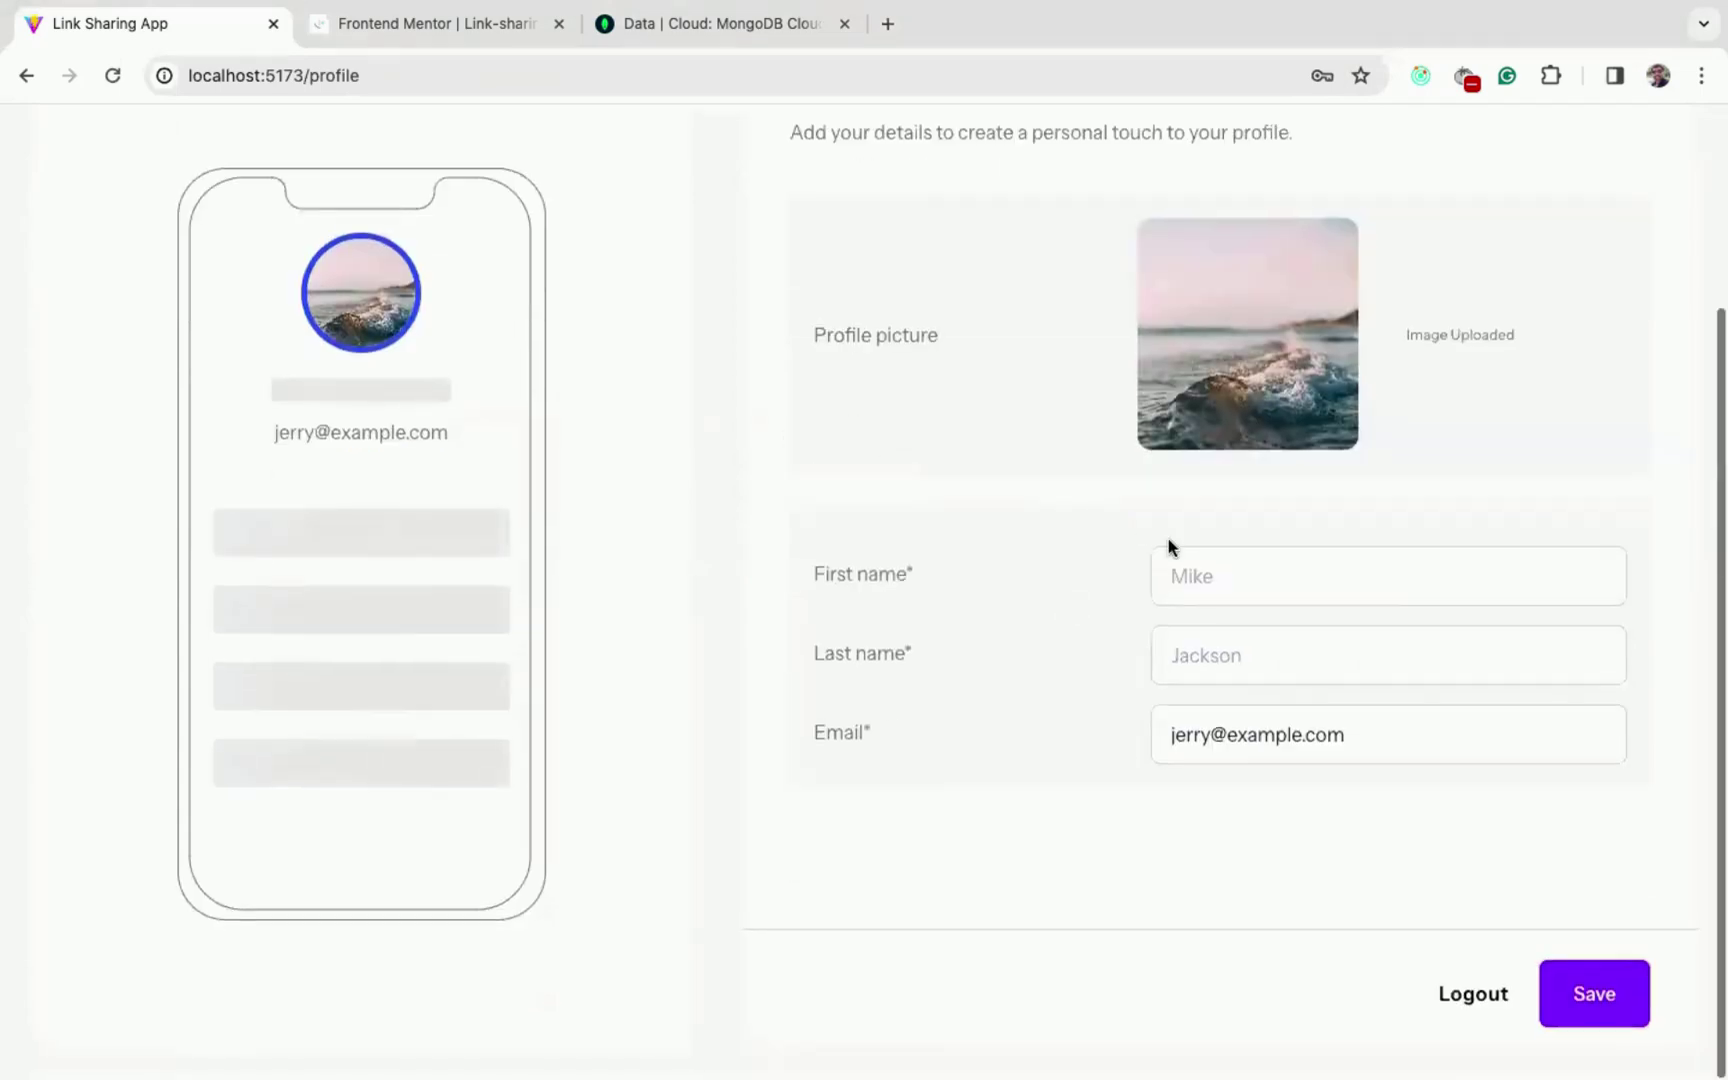
click(1238, 572)
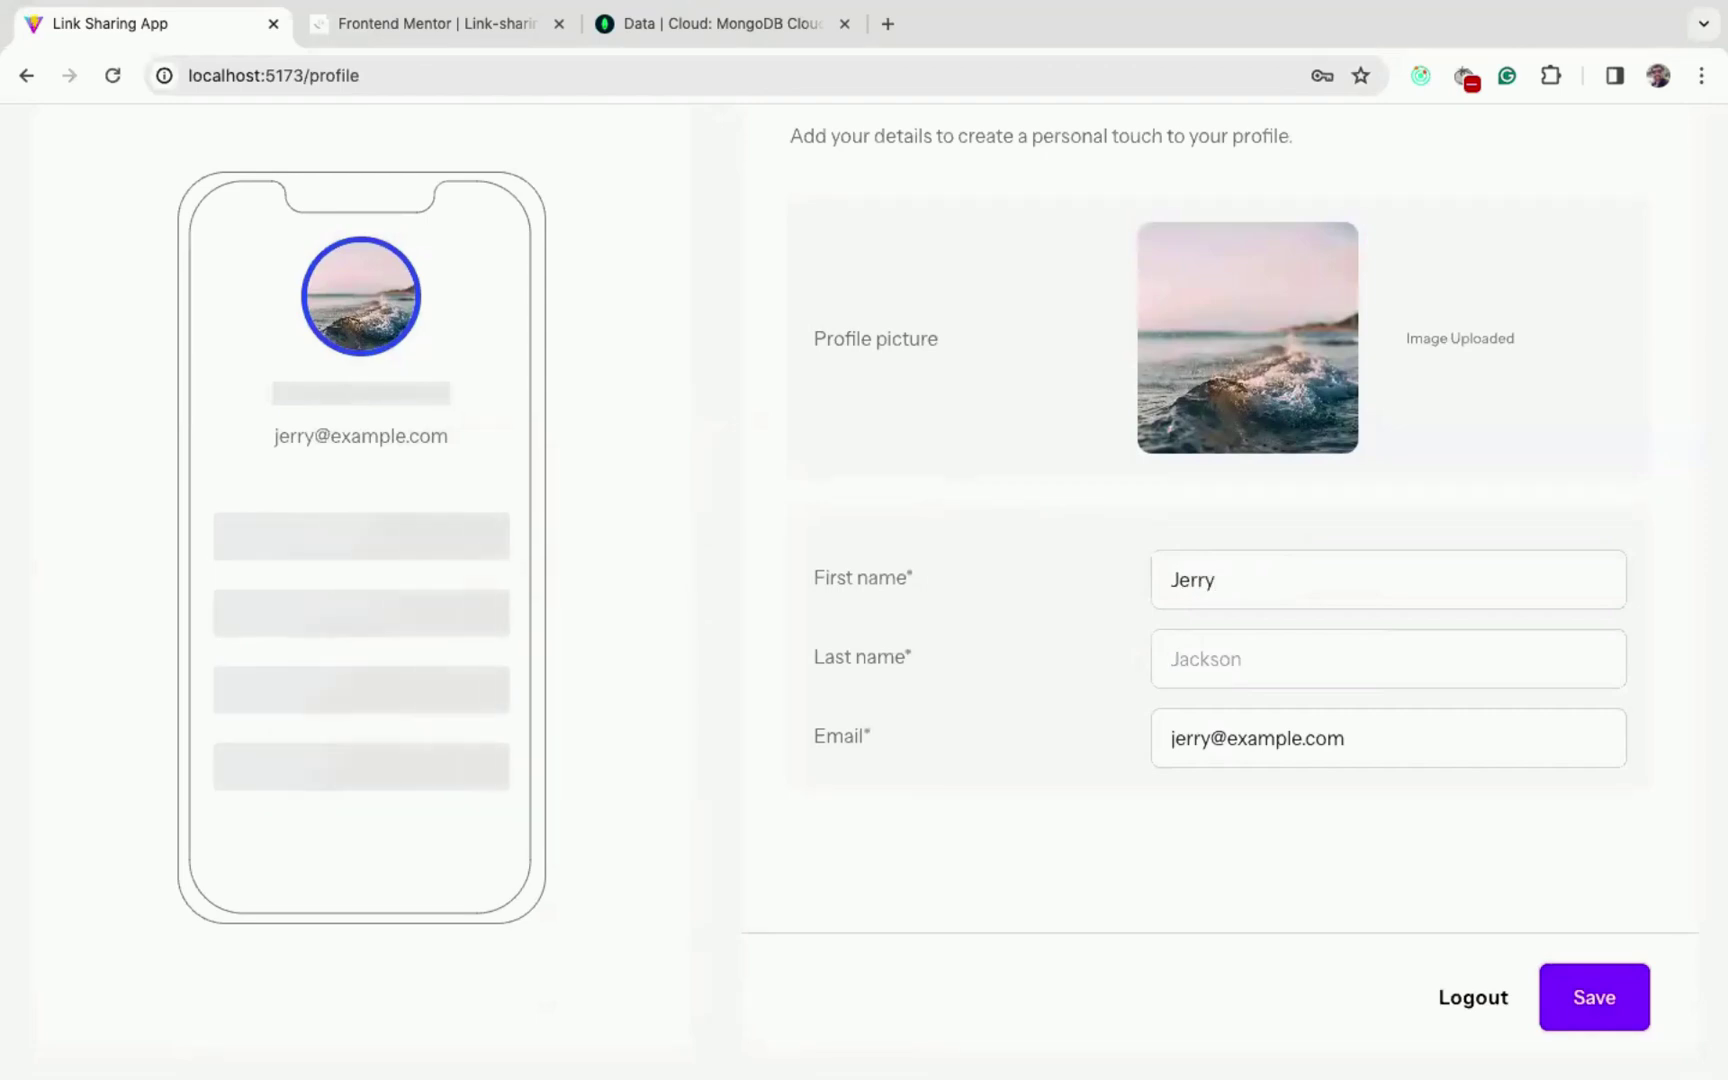
click(1593, 999)
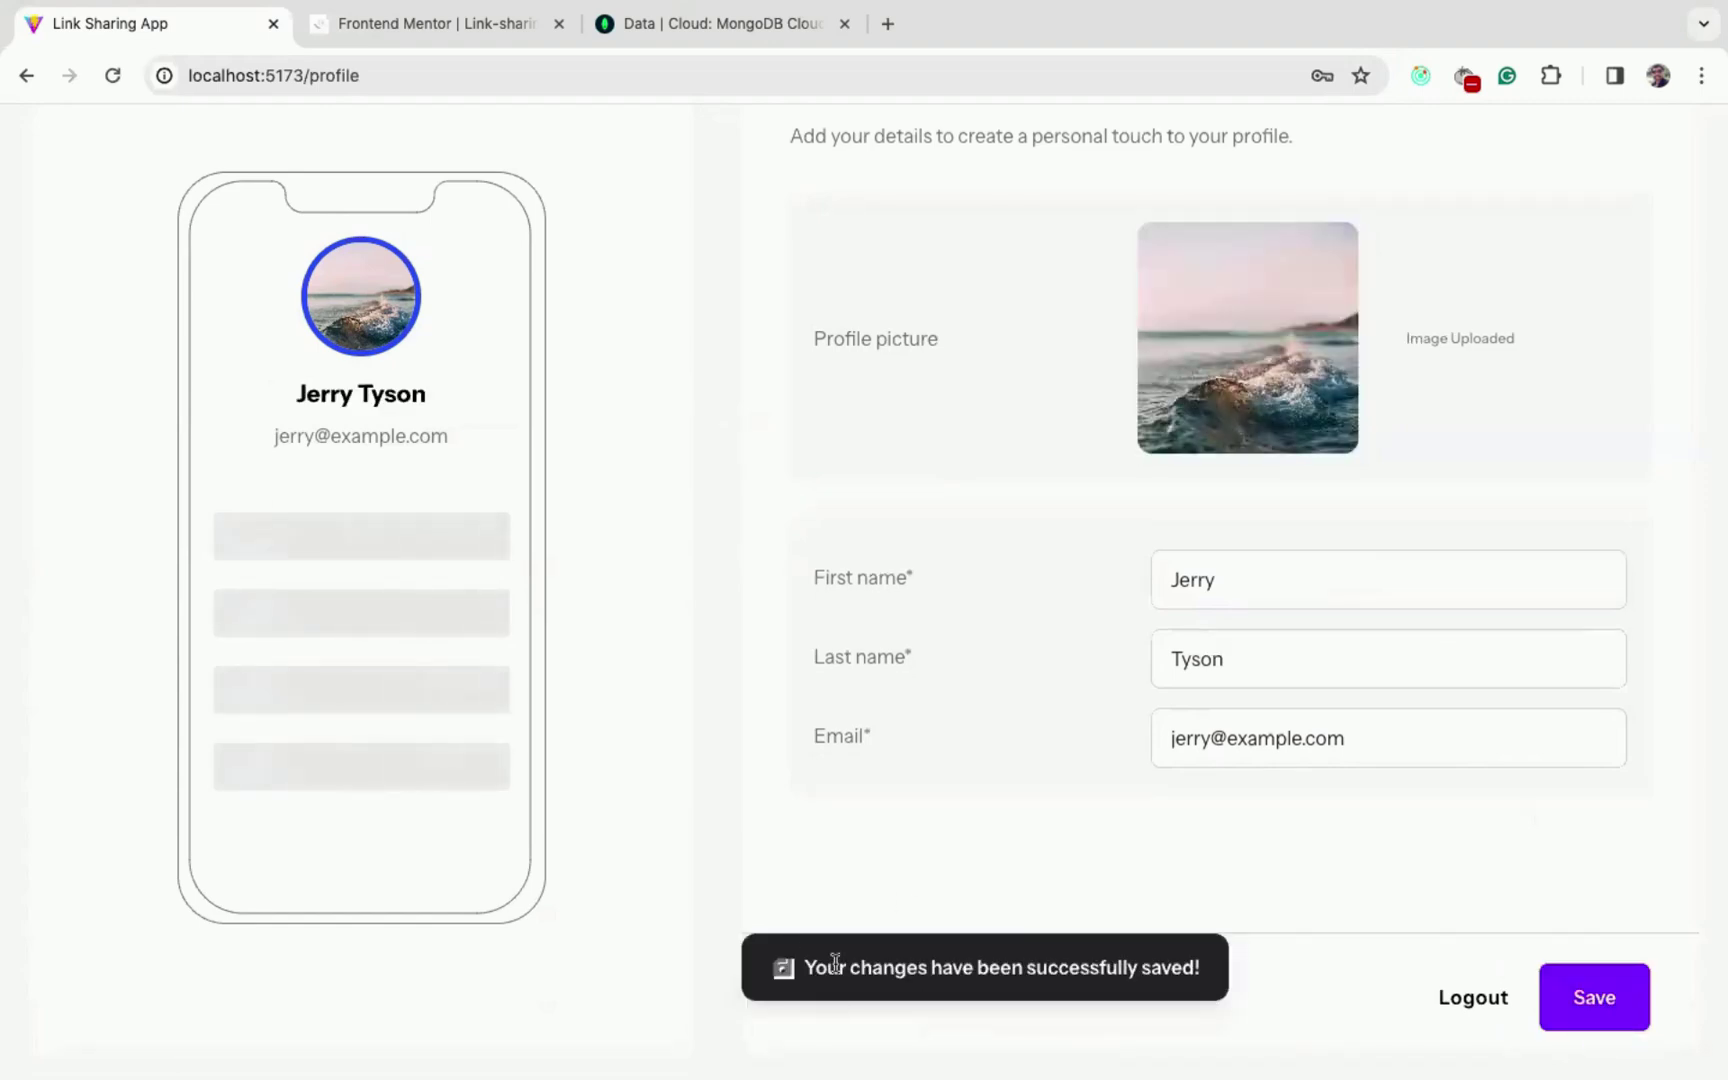
drag(268, 391, 471, 413)
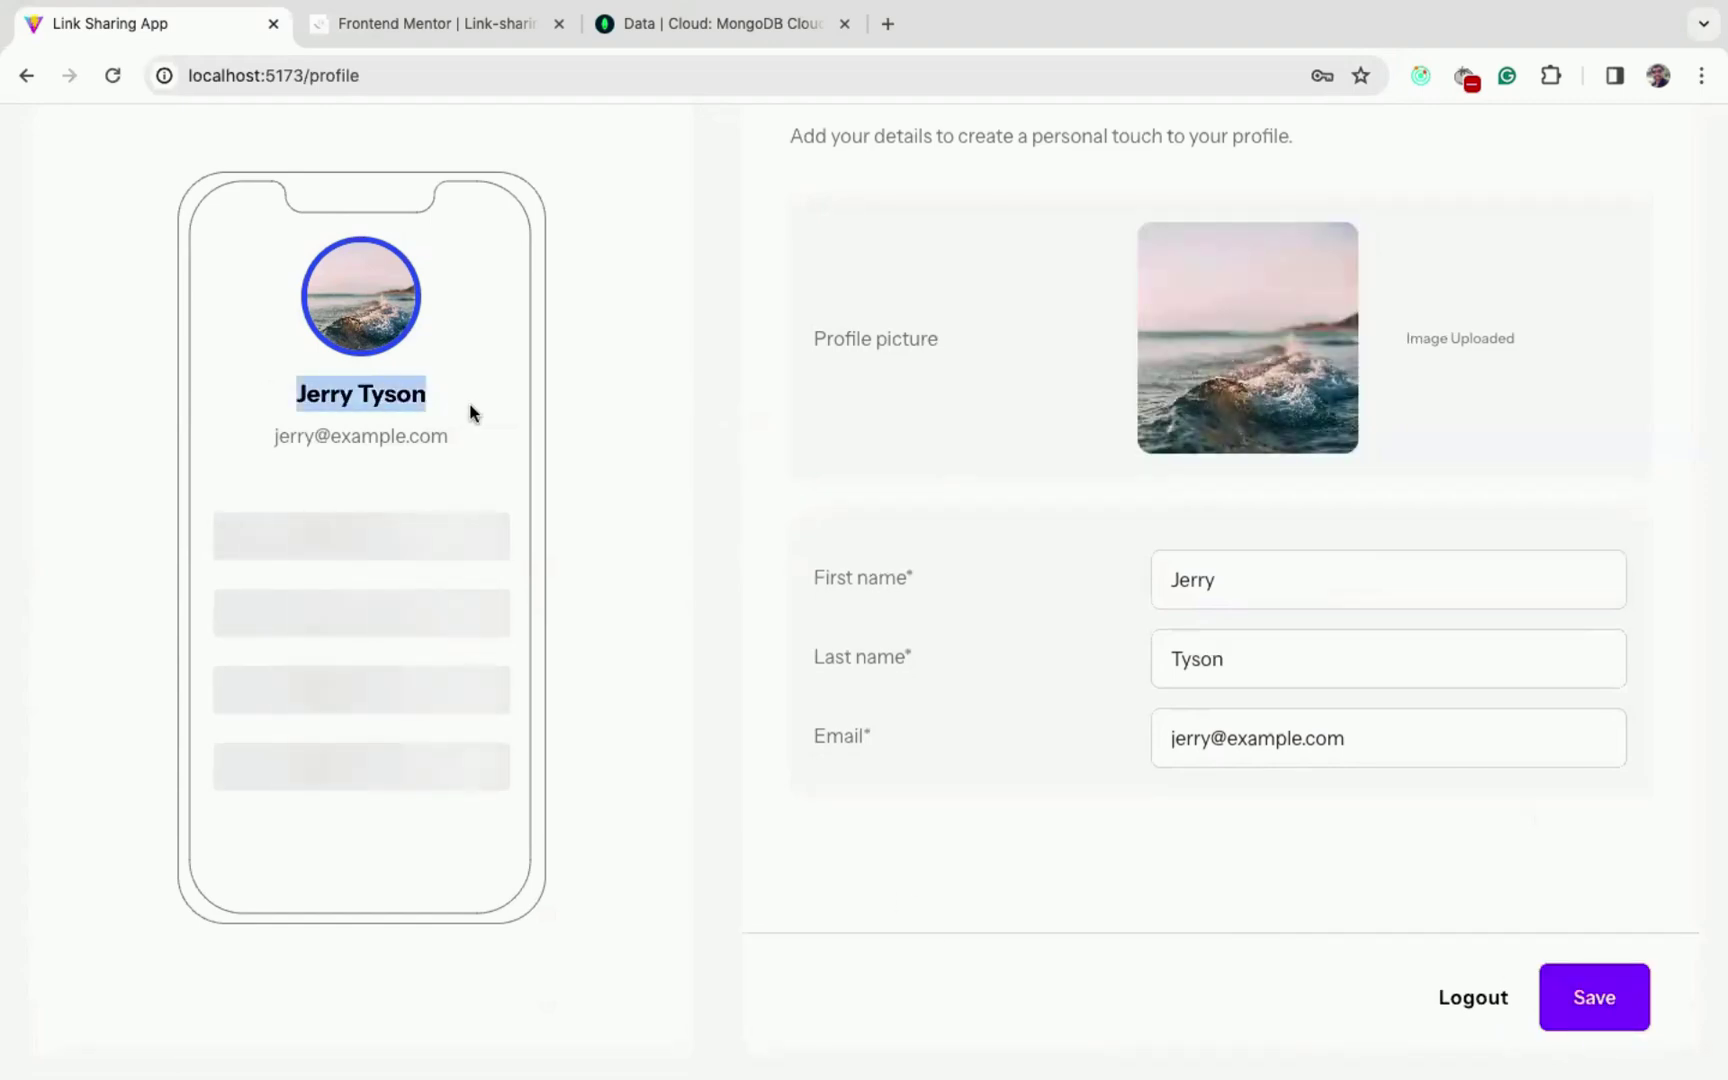
scroll(713, 585, up, 3)
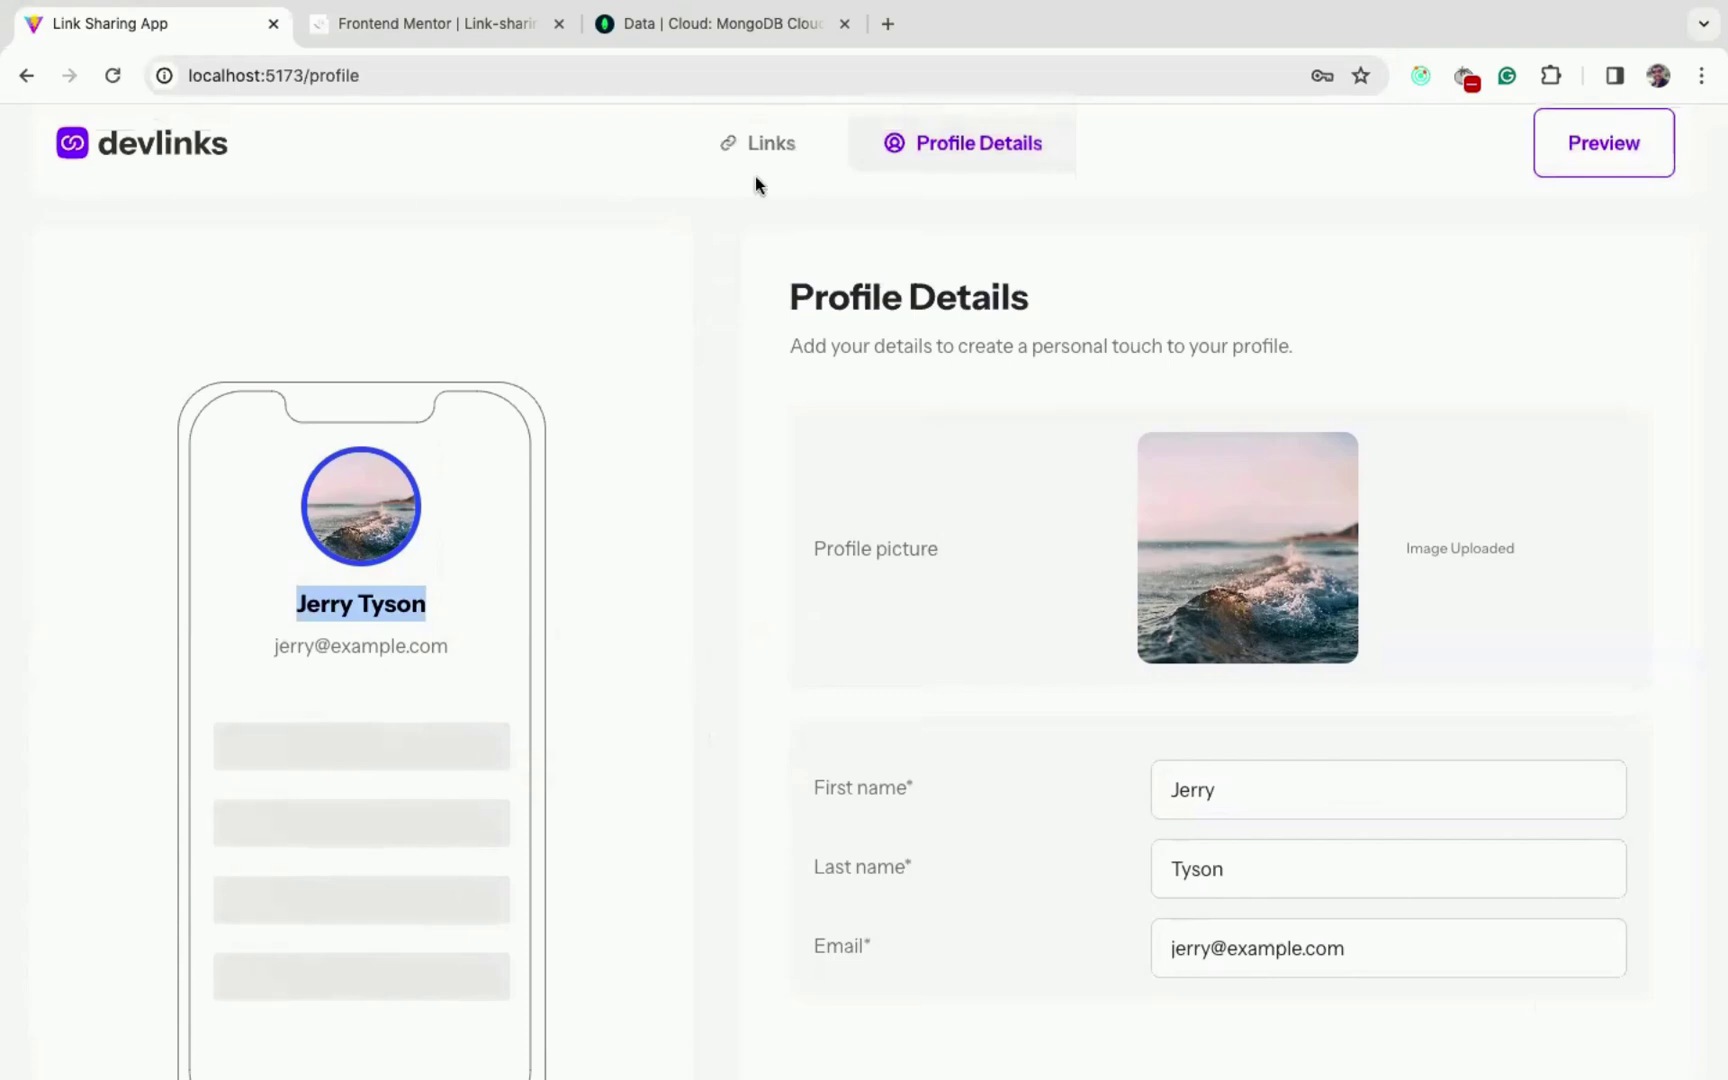
- On the Links page, add a new link and set its platform to Youtube
click(764, 155)
scroll(791, 343, down, 2)
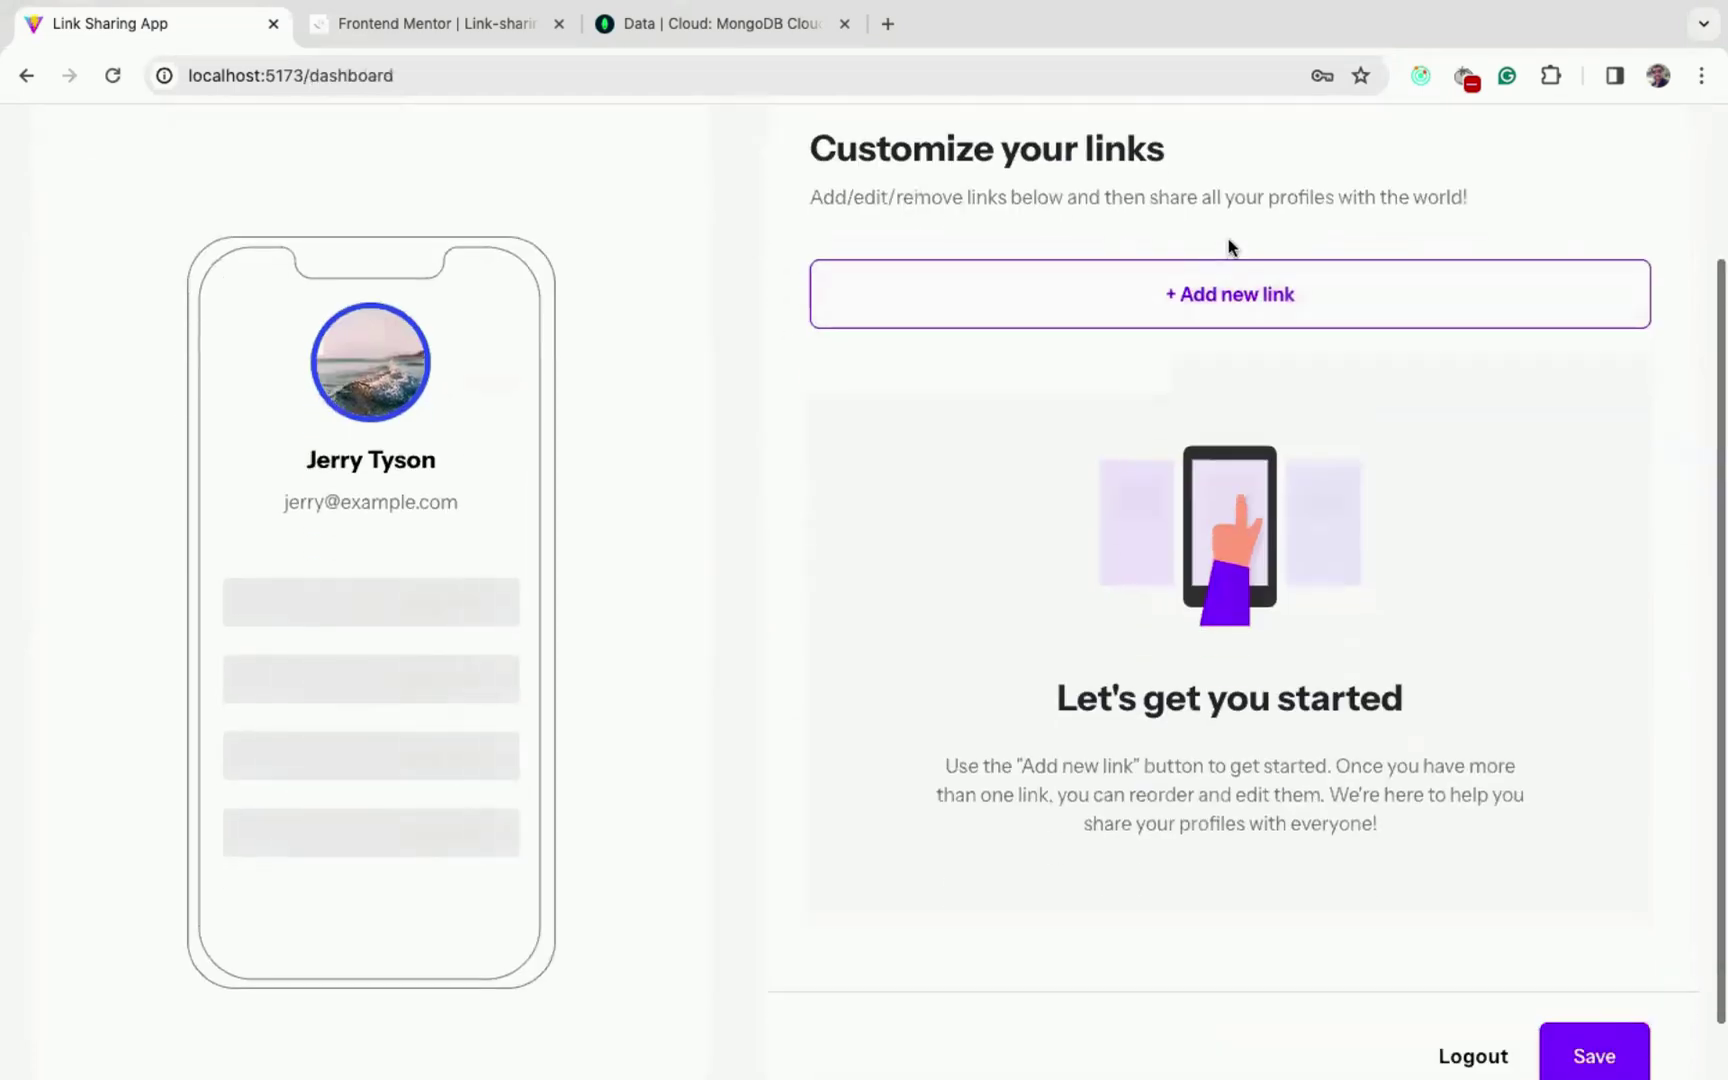
click(1219, 292)
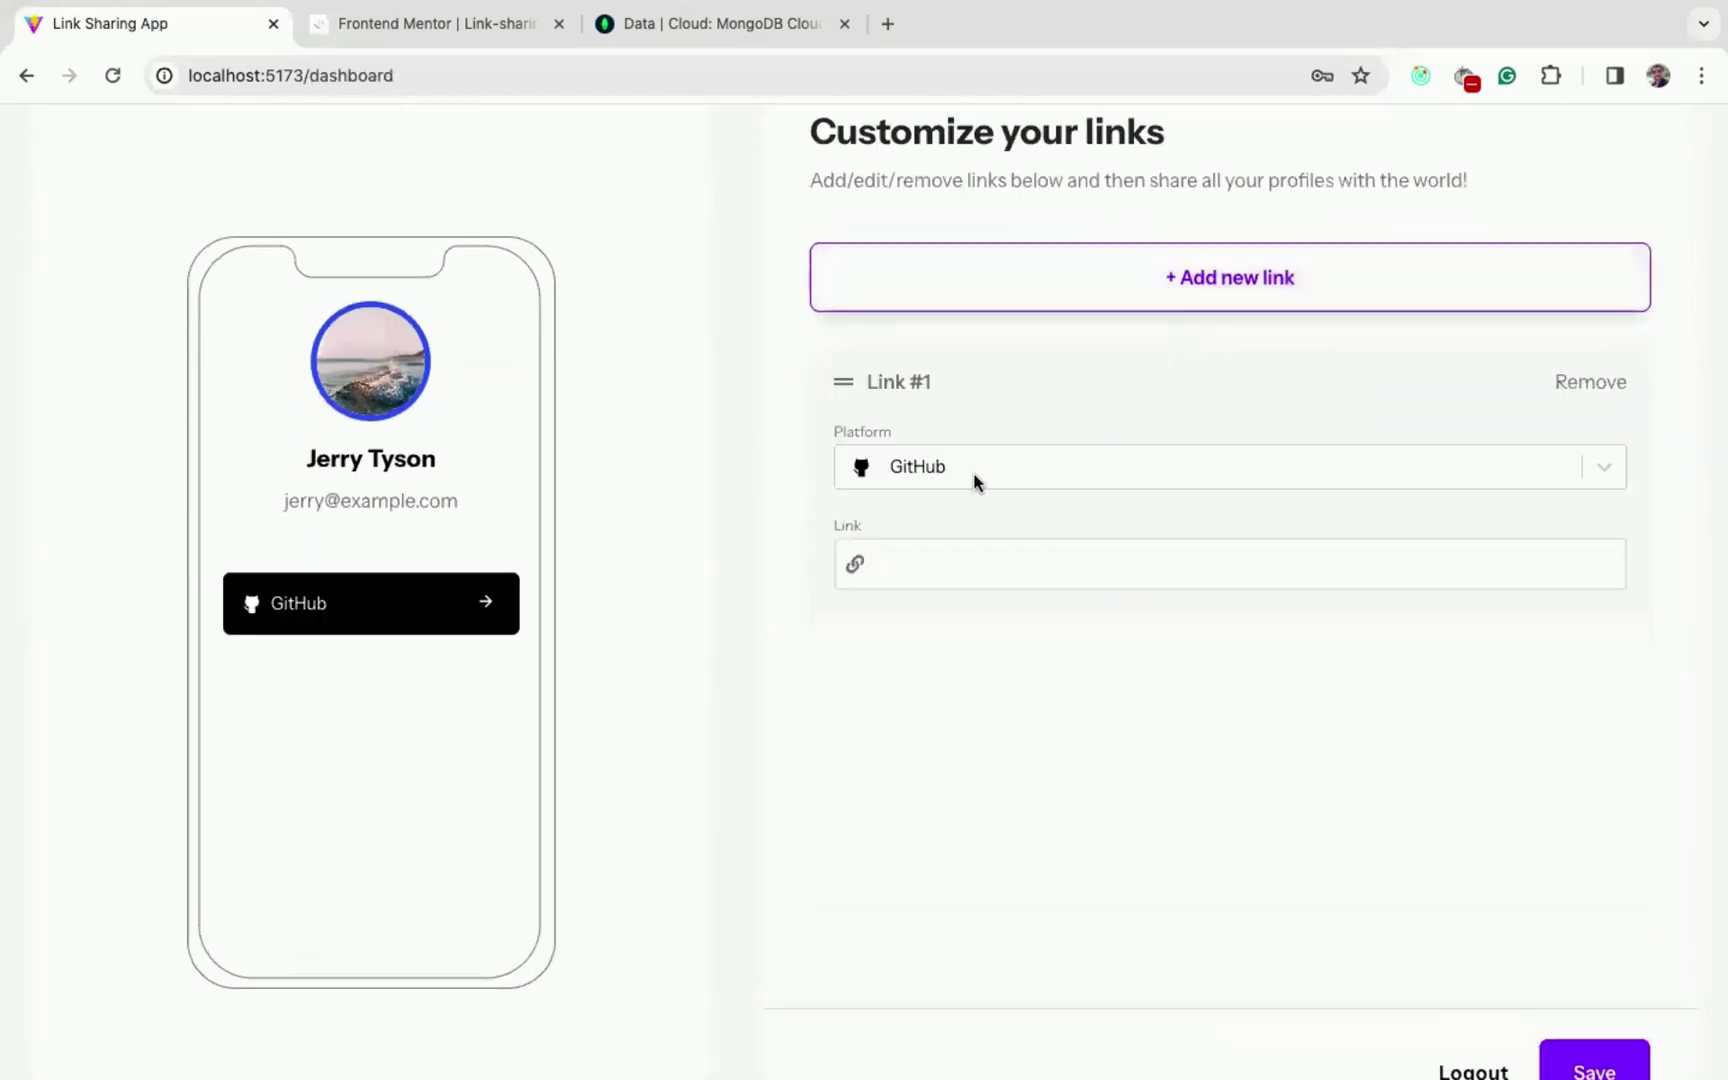
click(989, 468)
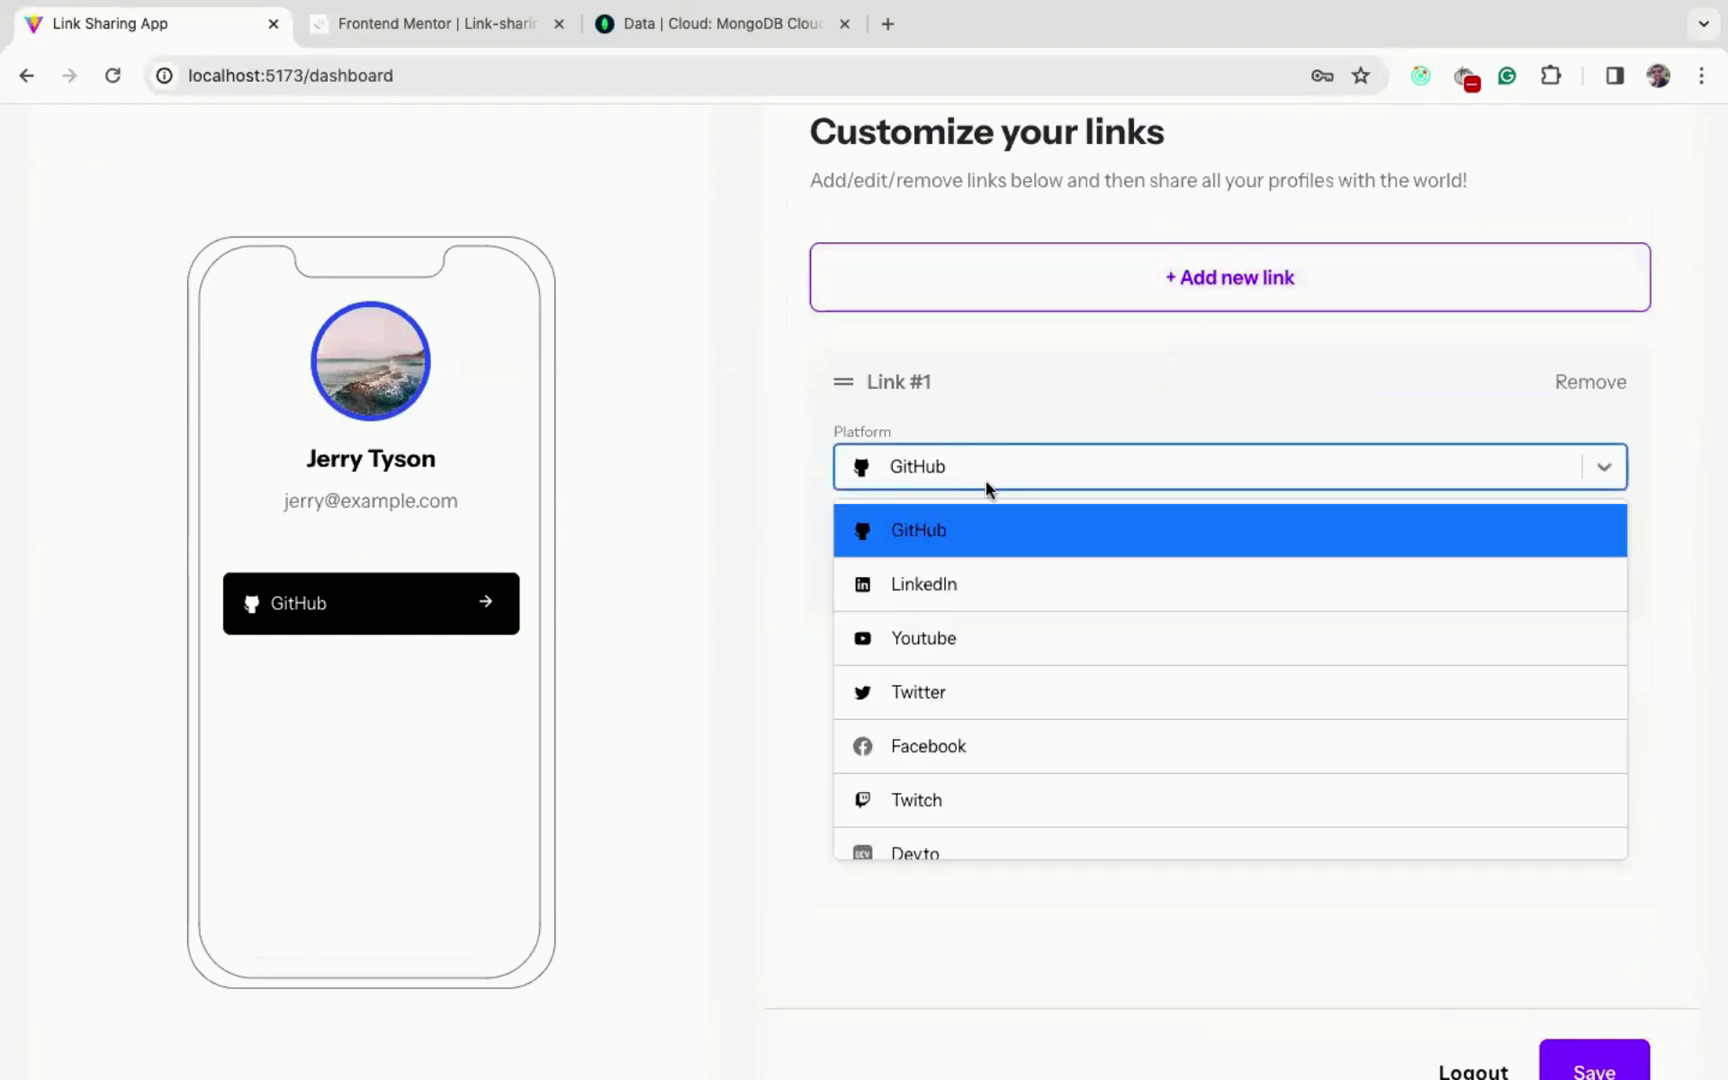
scroll(1014, 649, down, 2)
scroll(1014, 651, up, 2)
scroll(1014, 651, down, 1)
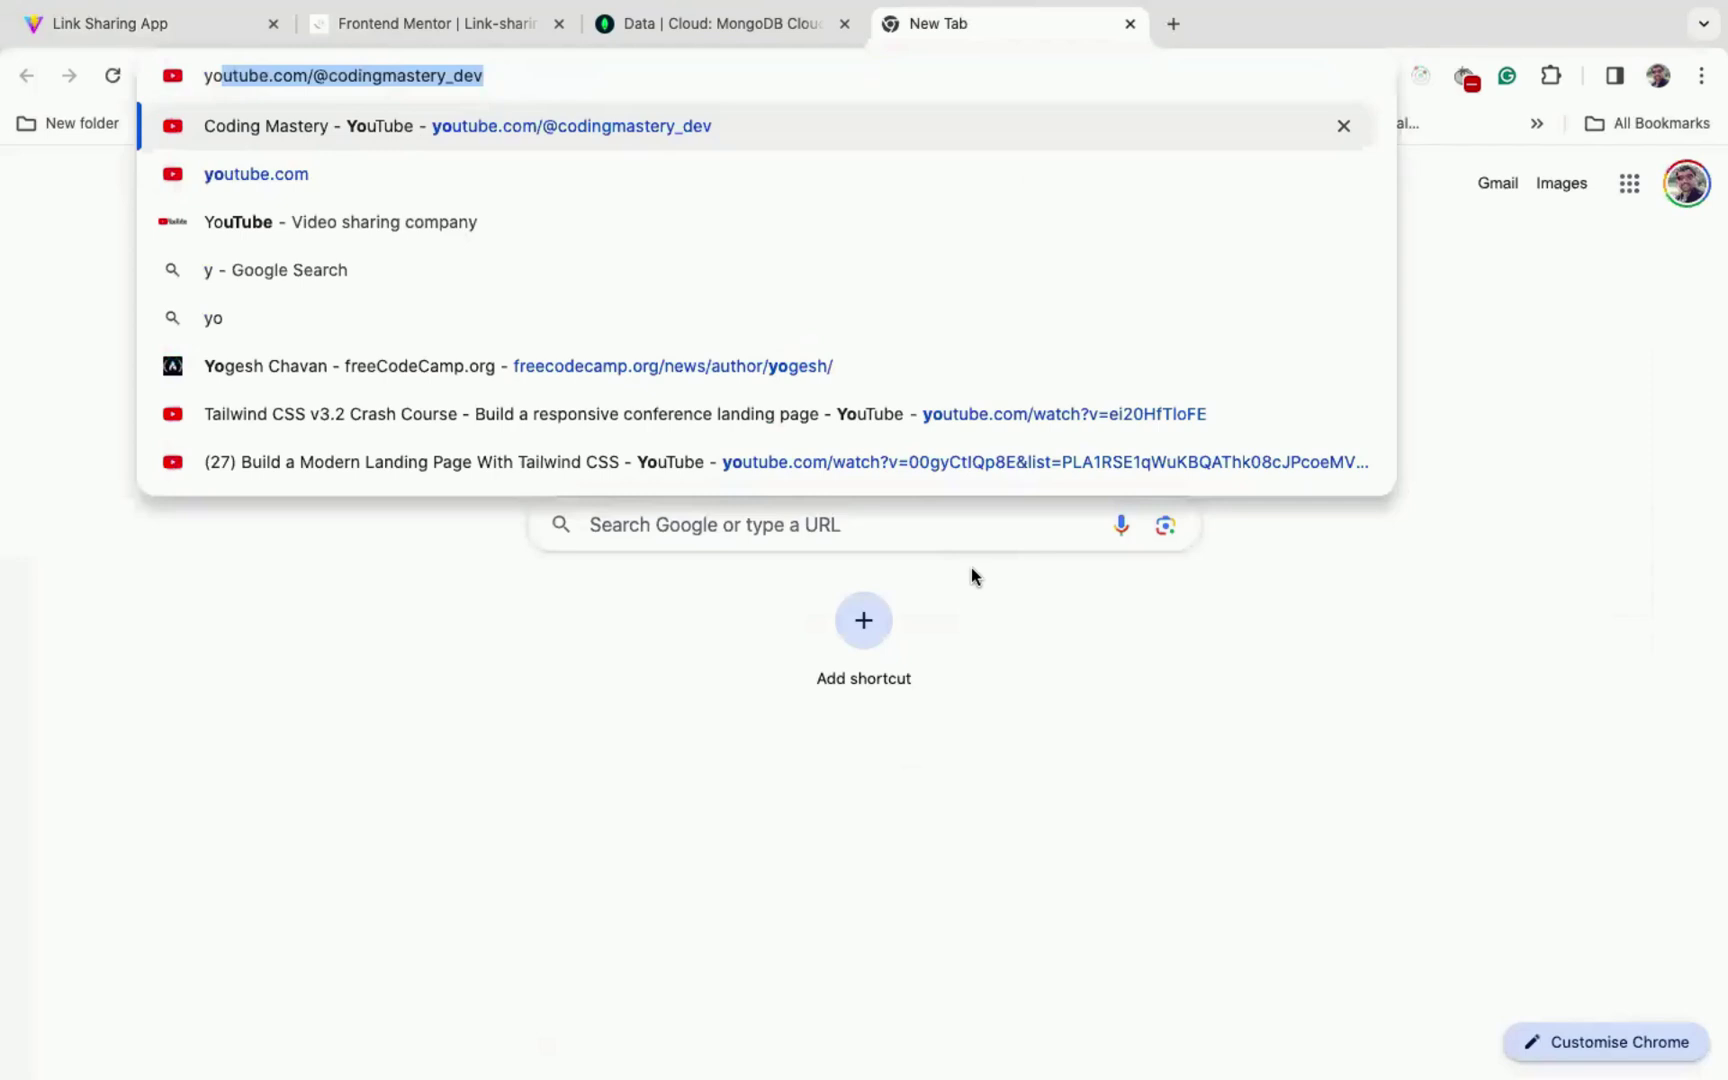
- Paste the YouTube channel URL into Link #1 and save it
key(ctrl+a)
key(ctrl+c)
key(ctrl+w)
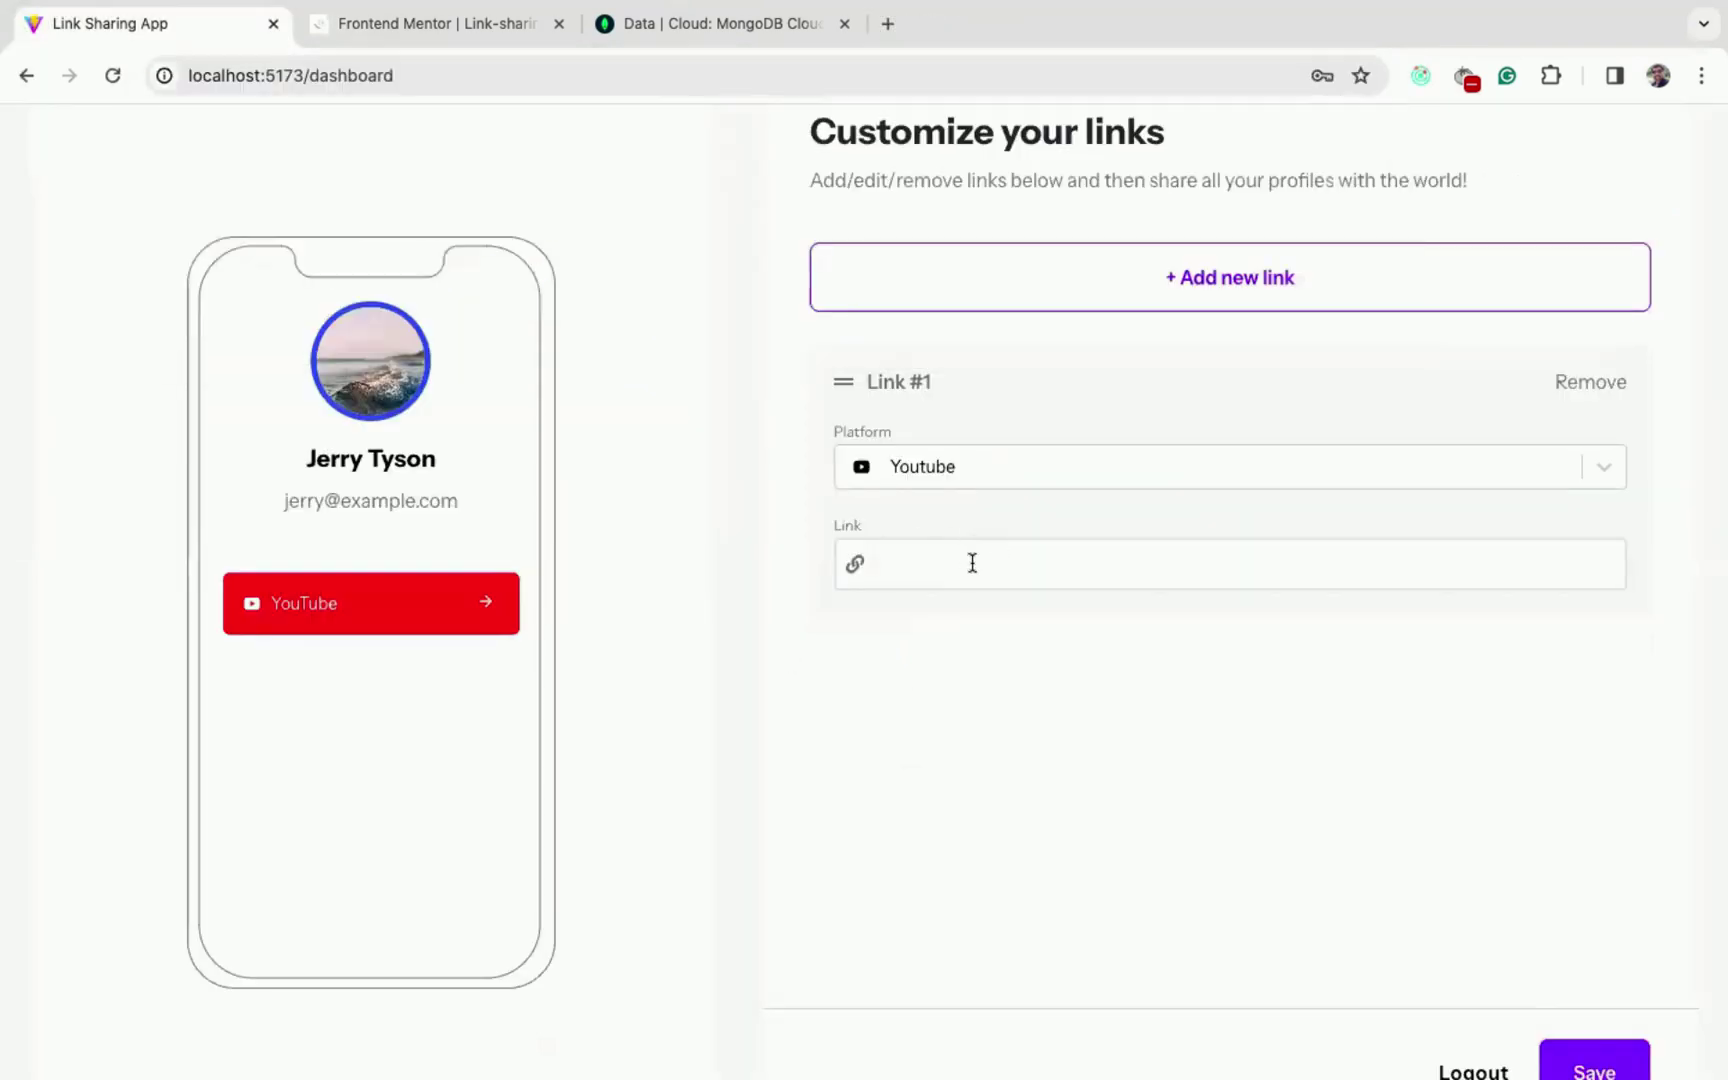
key(ctrl+v)
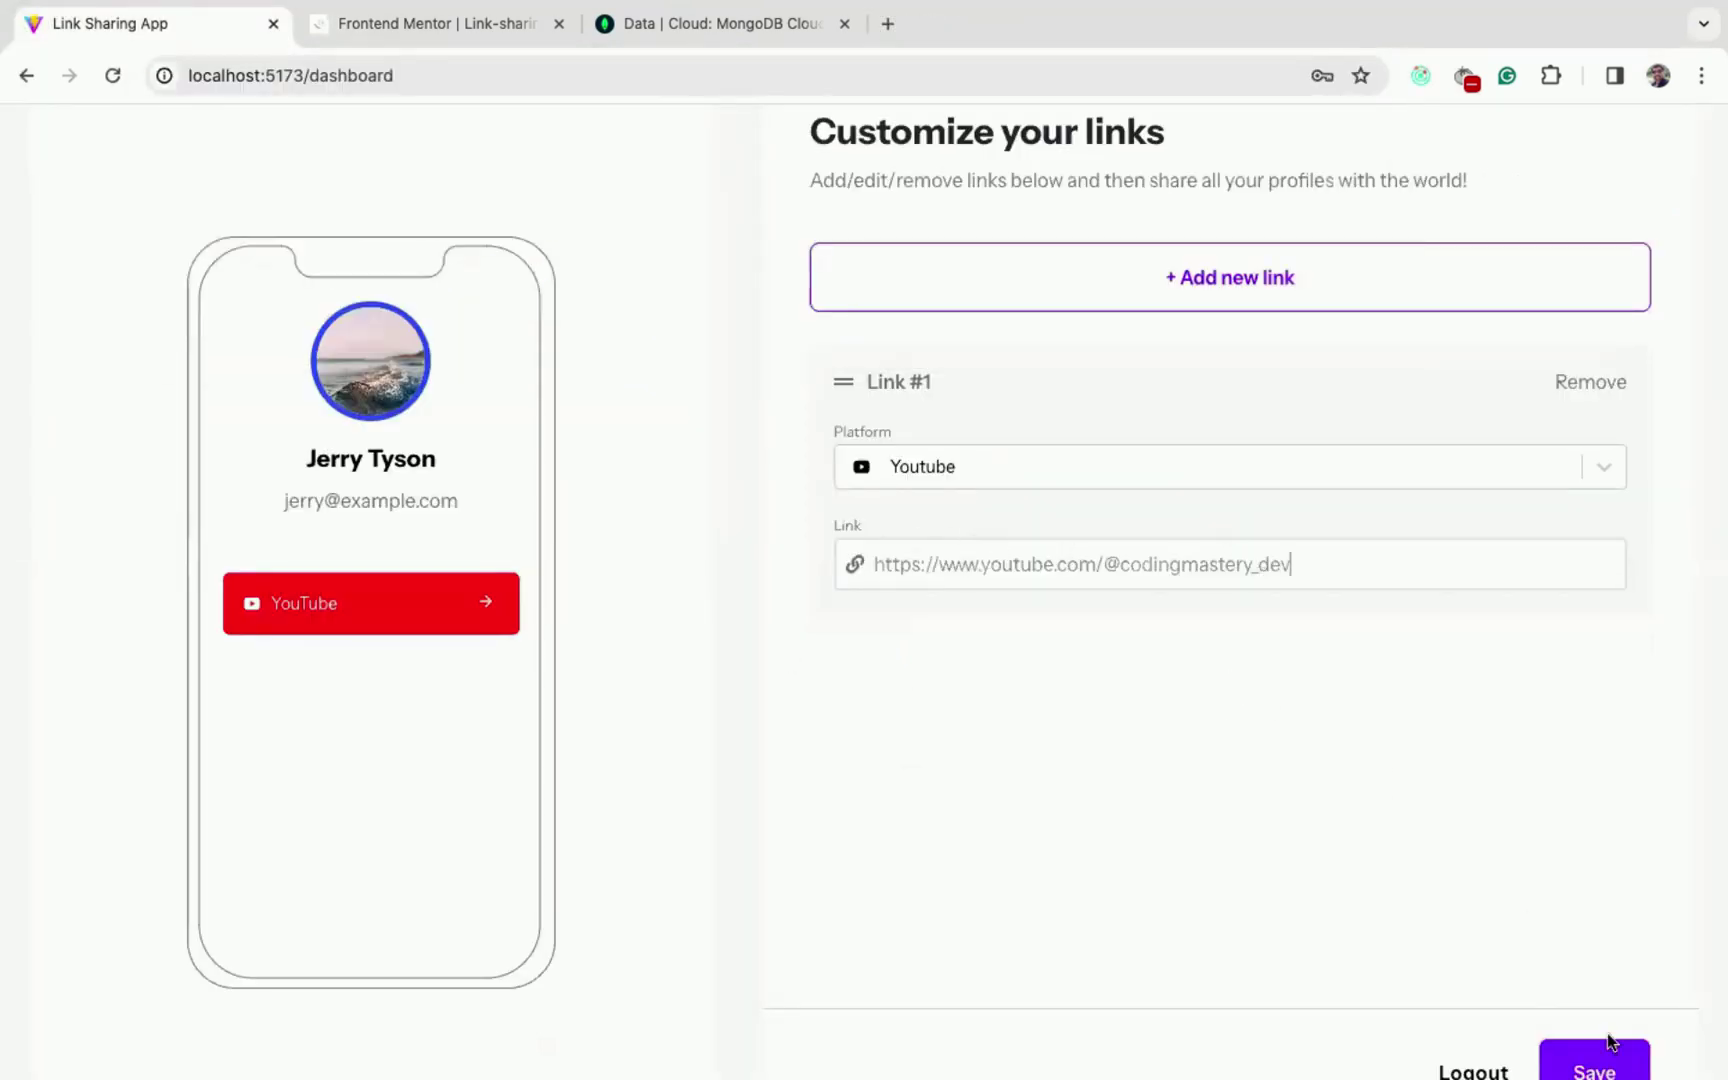
click(1594, 1068)
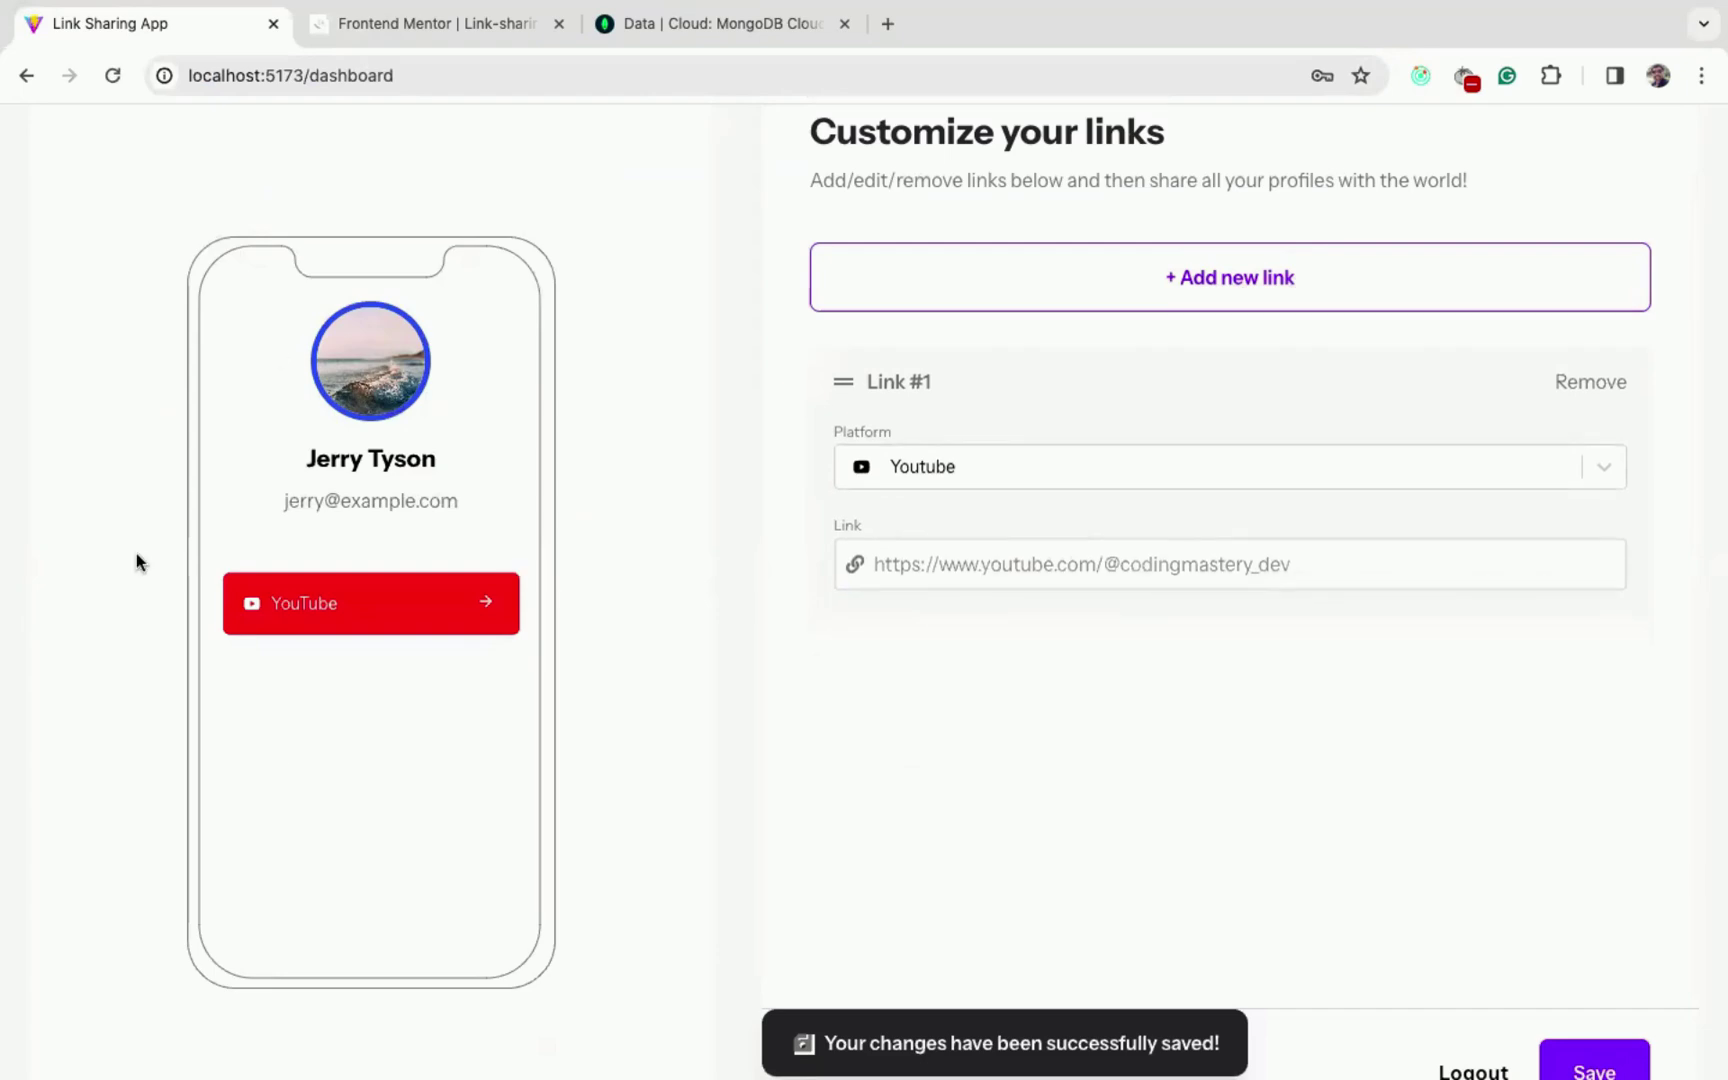
scroll(748, 639, down, 1)
scroll(748, 639, up, 3)
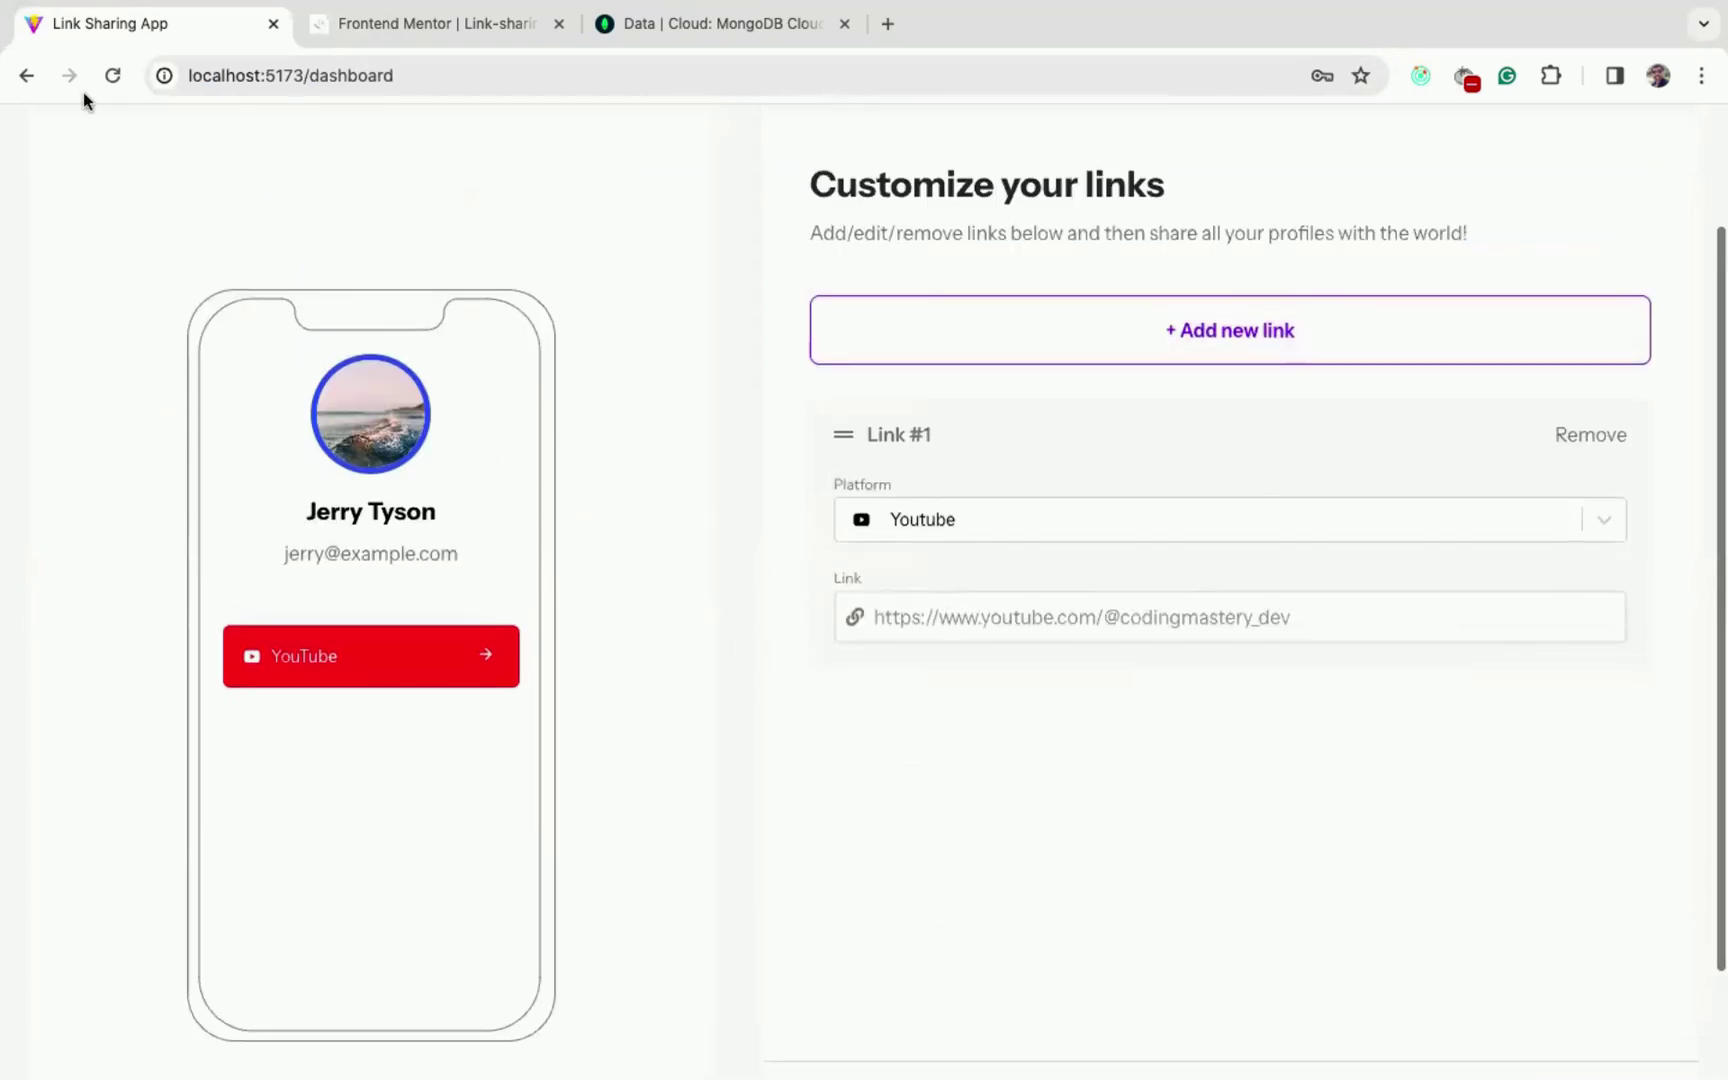
- Reload the page, add another link and set its platform to LinkedIn
click(114, 77)
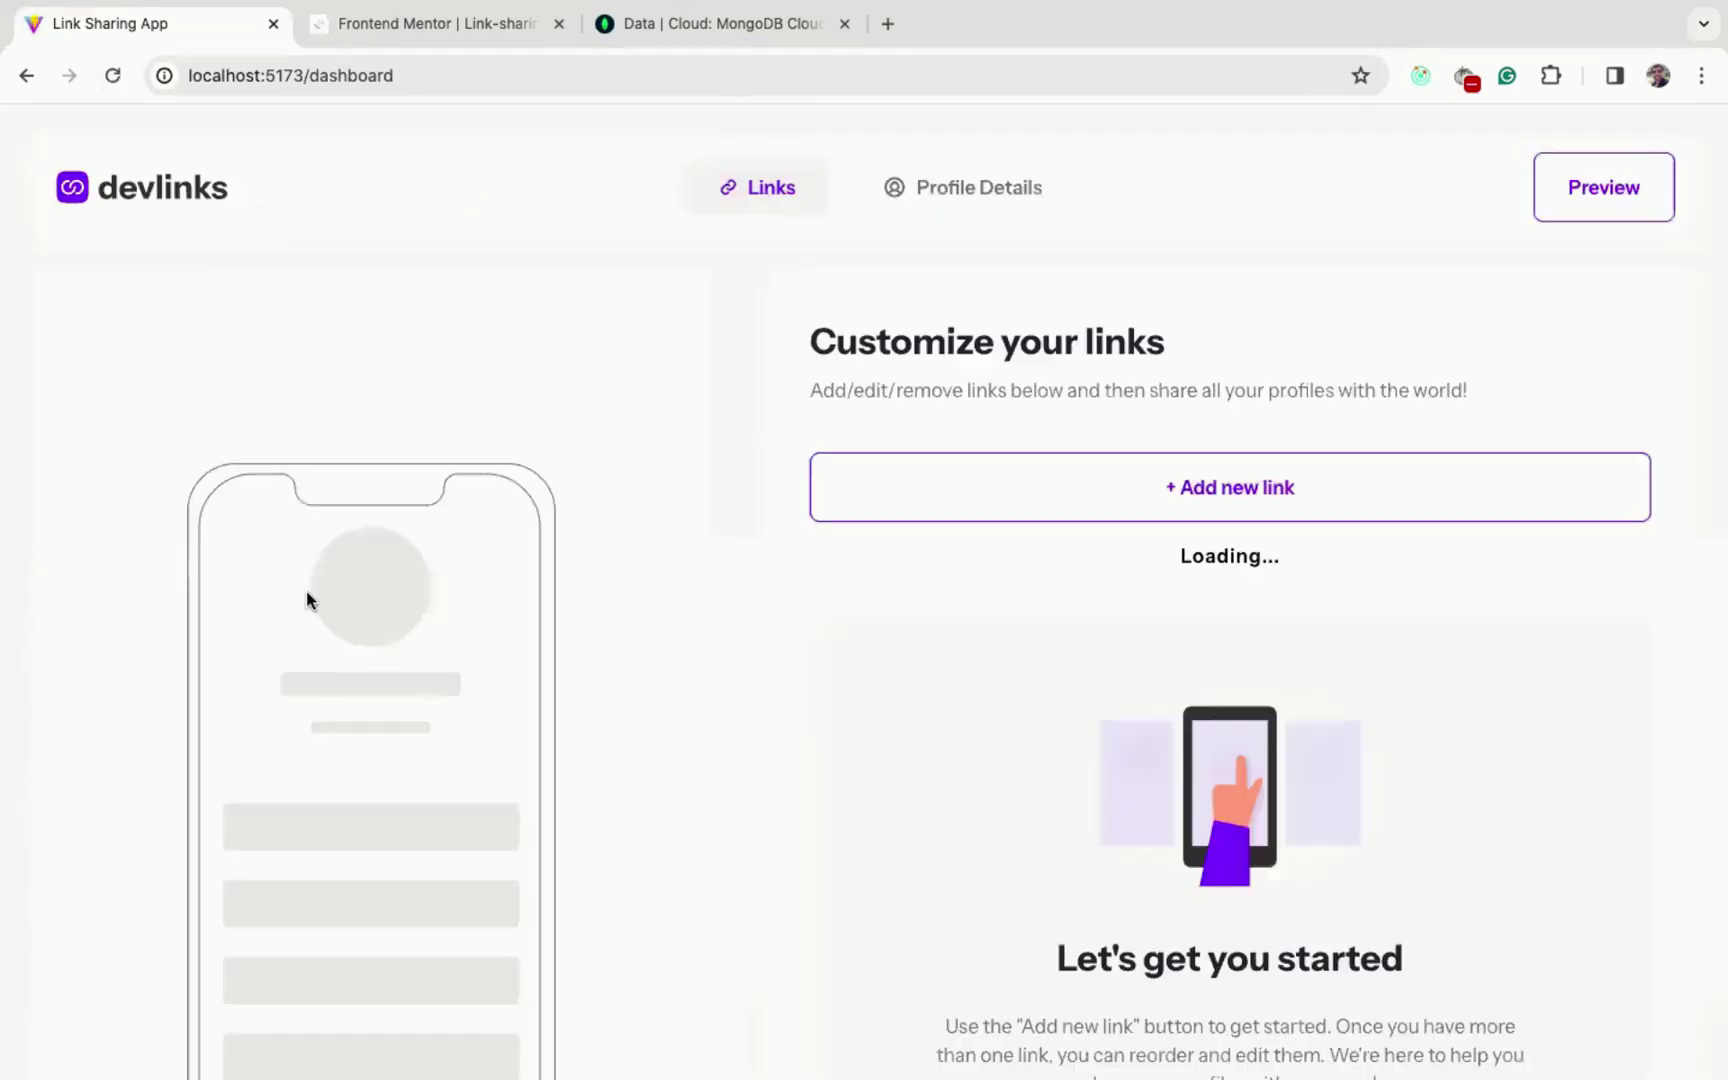
scroll(1219, 293, down, 2)
click(1219, 293)
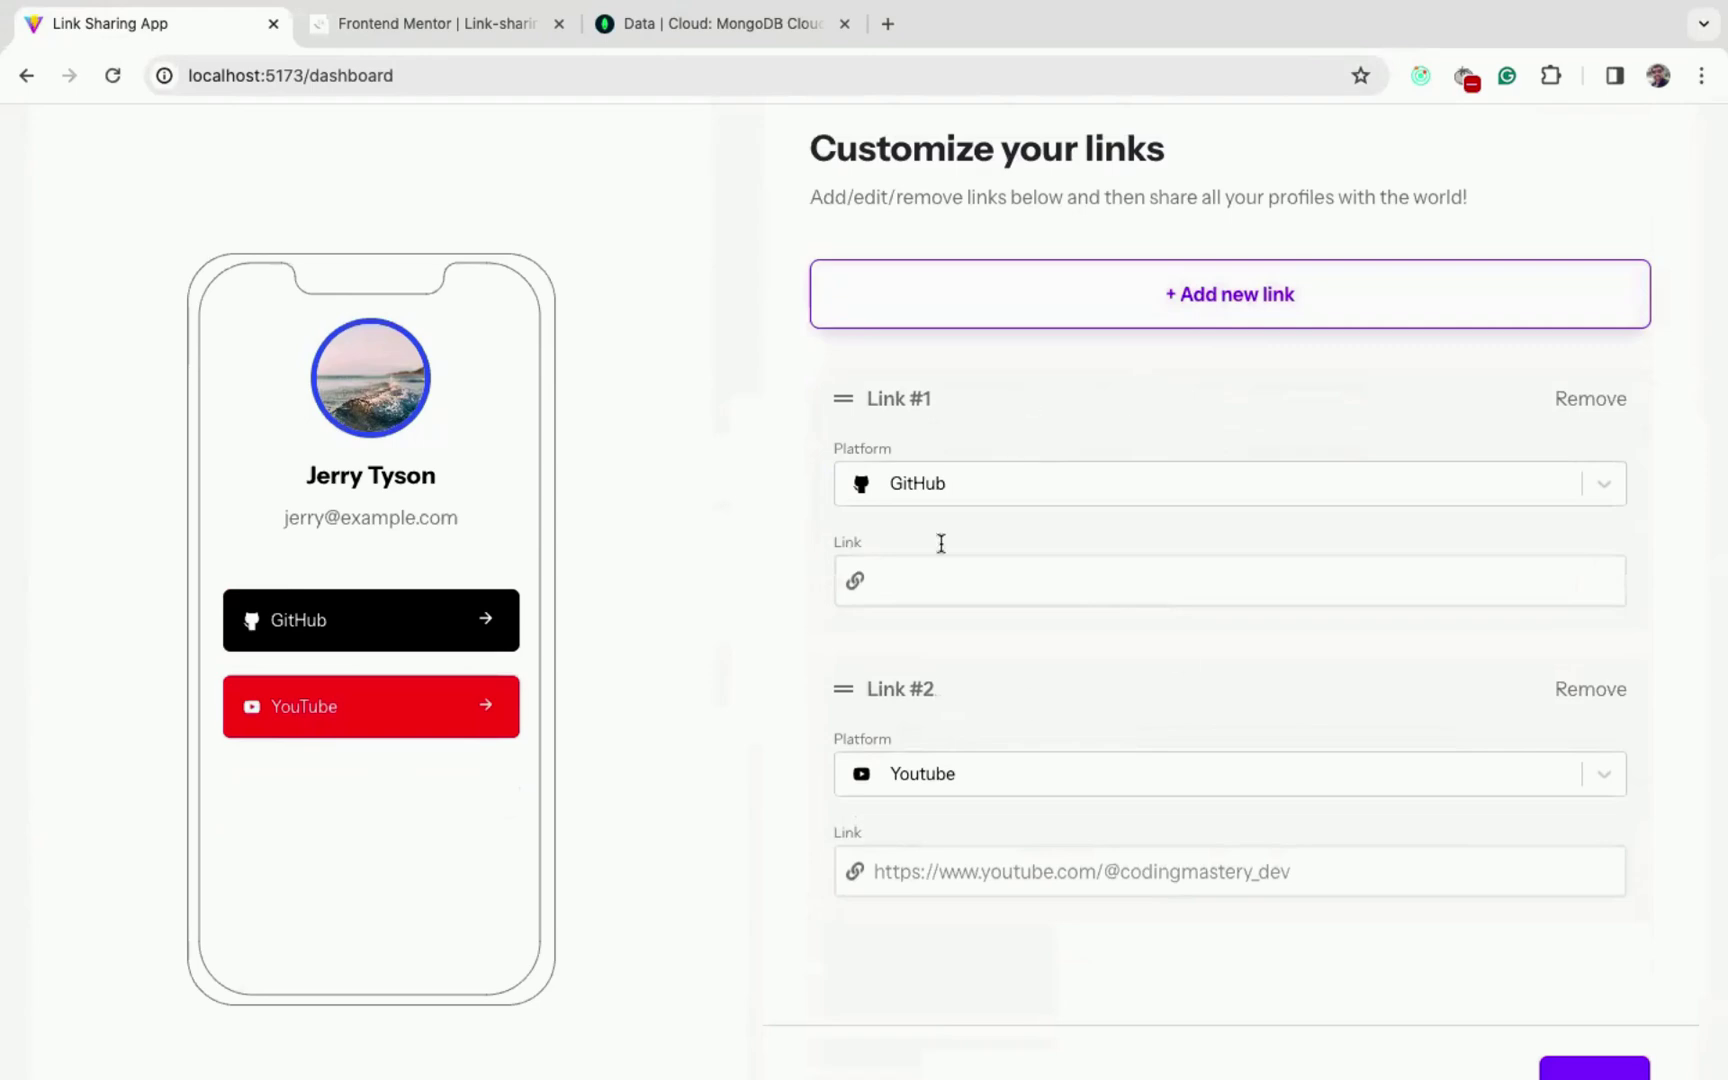
click(977, 492)
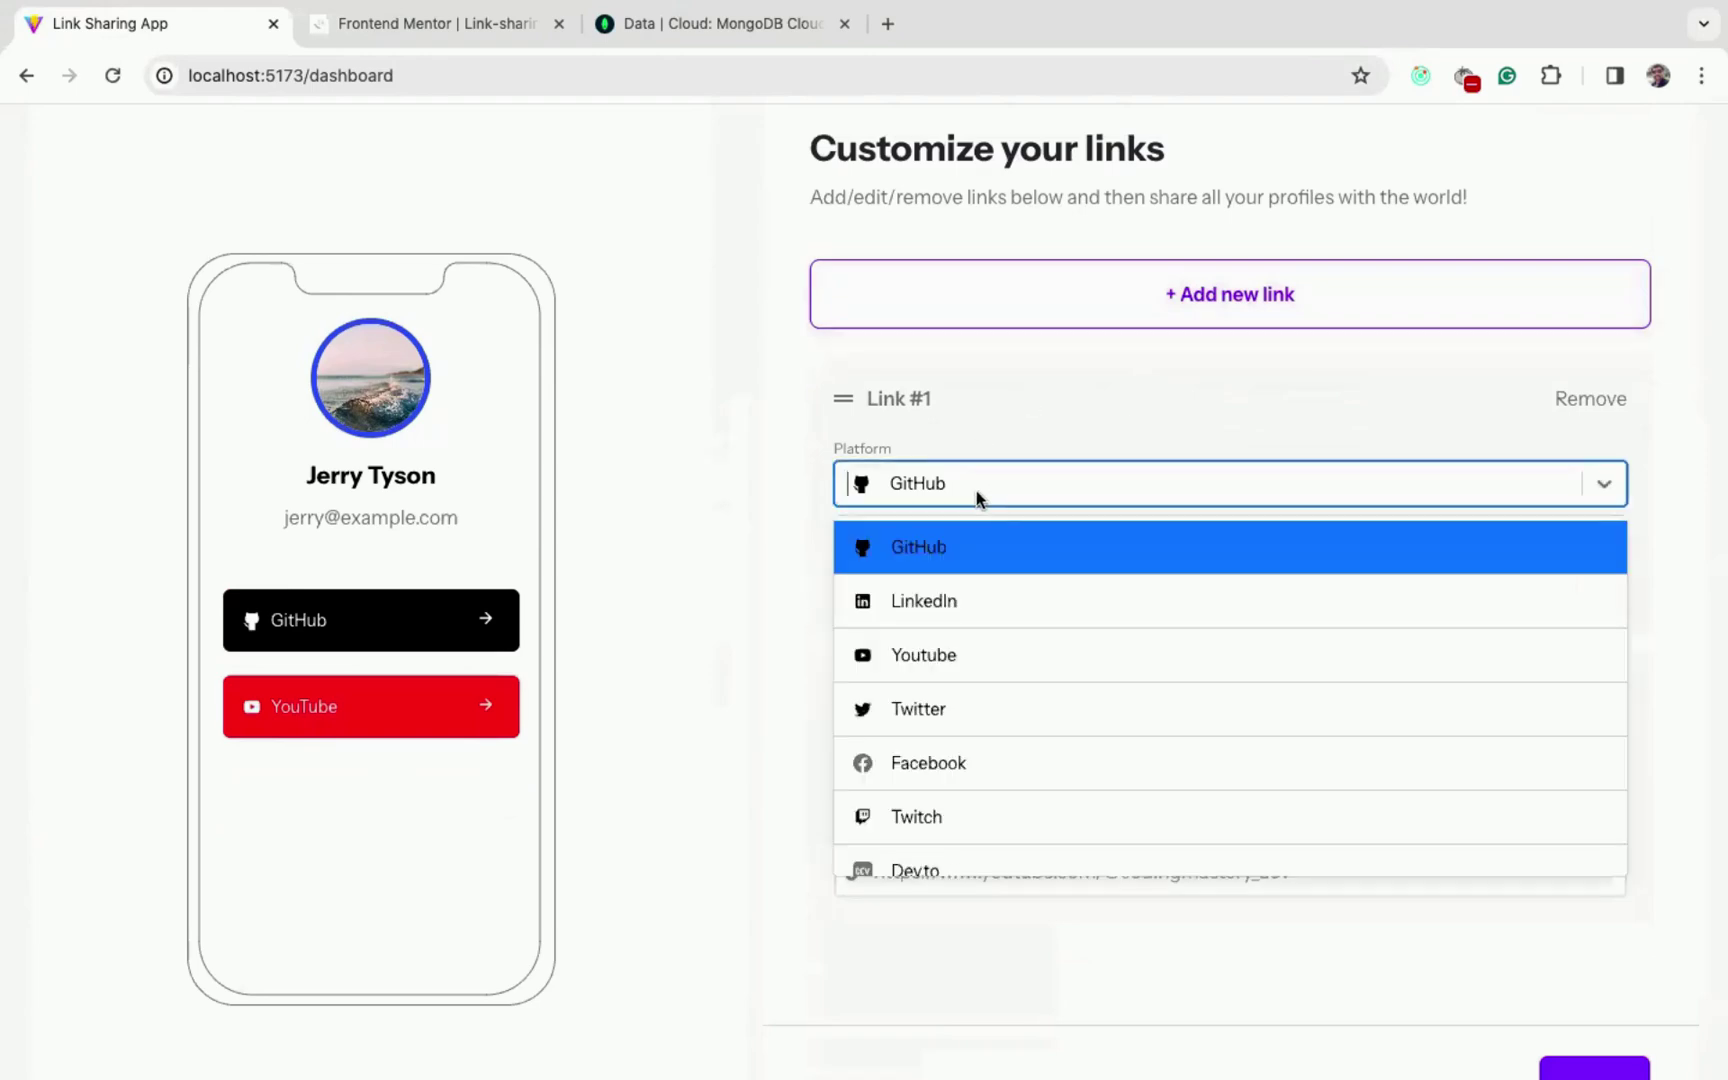
click(971, 583)
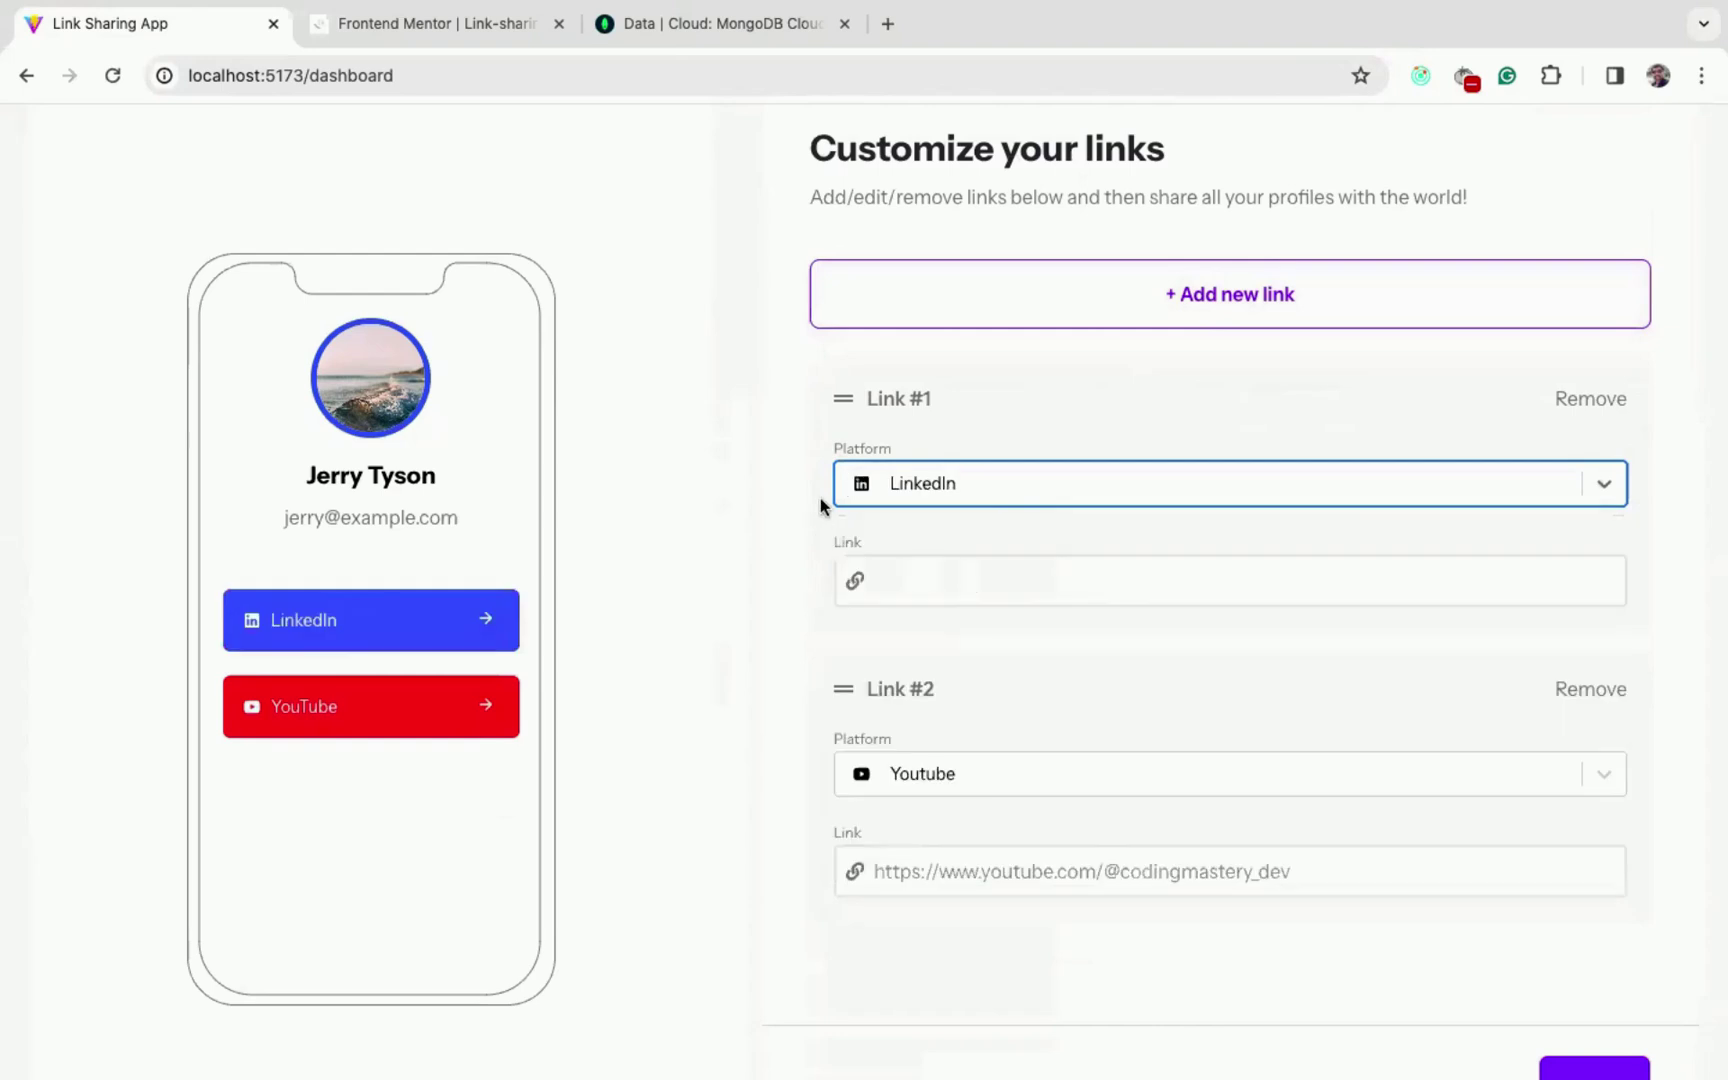
- Paste the LinkedIn profile URL into Link #1 and save it
key(ctrl+t)
key(ctrl+w)
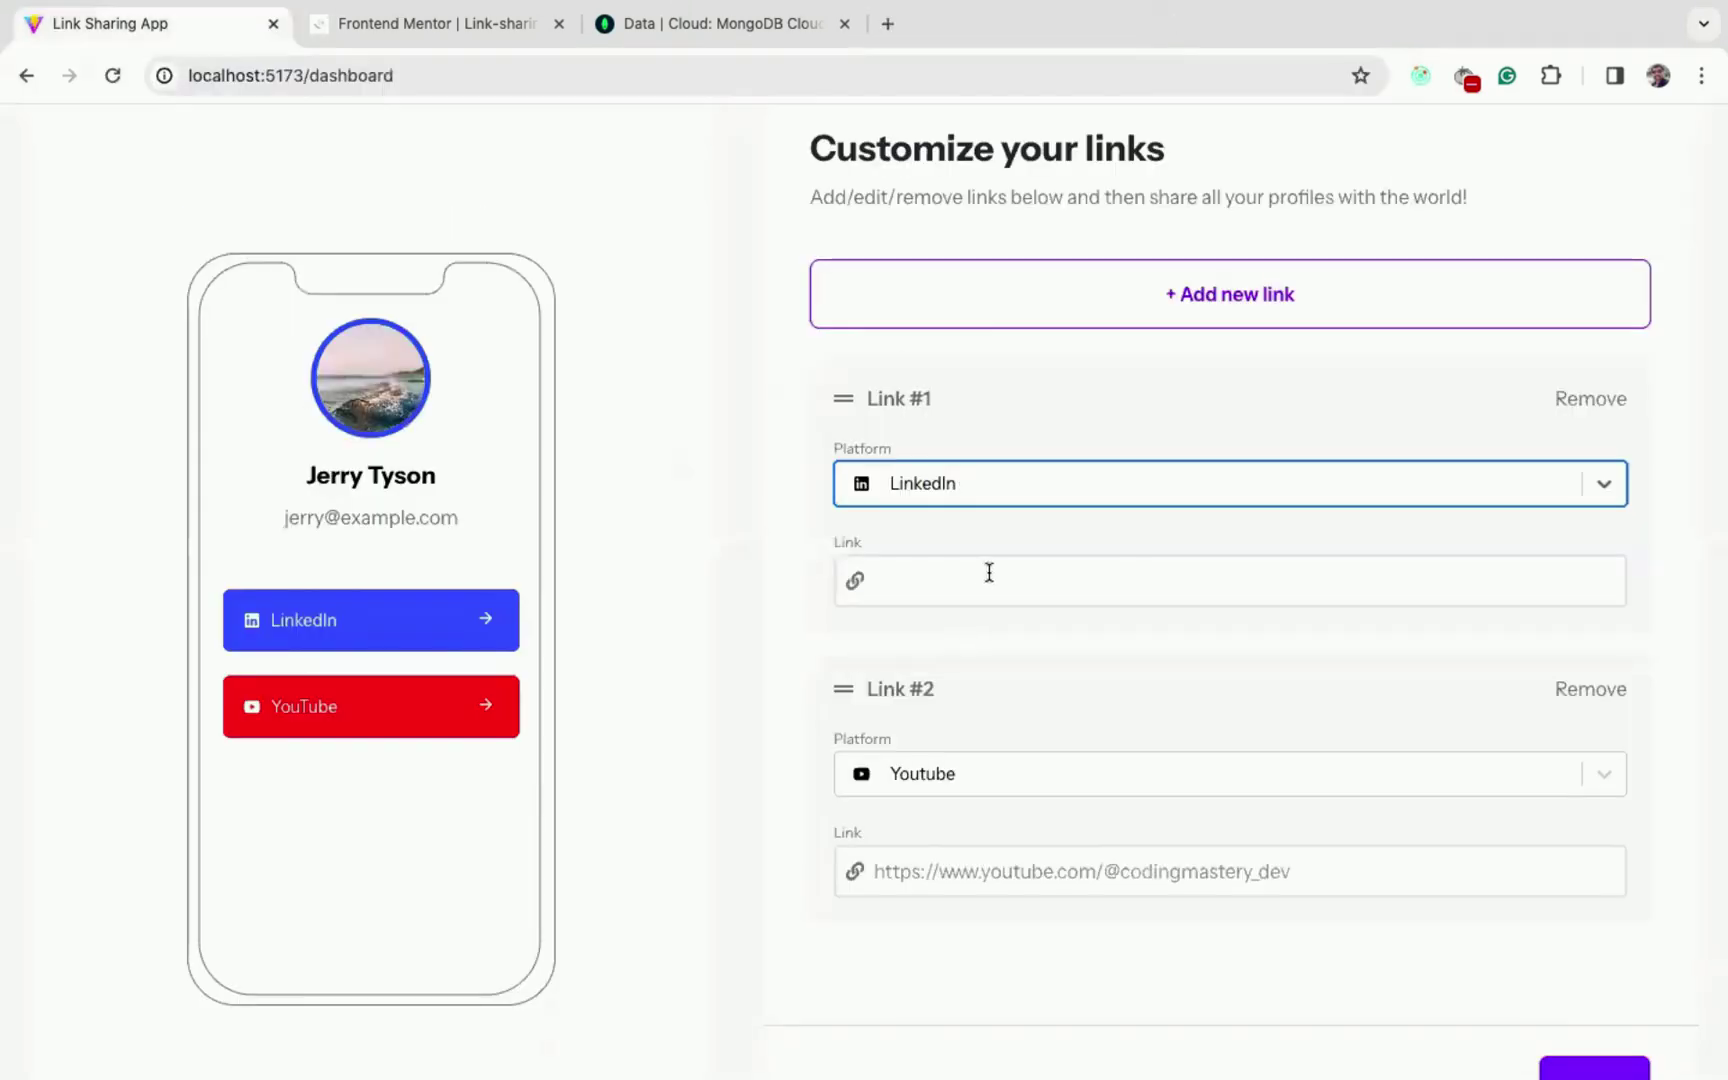
click(989, 572)
text(https://www.linkedin.com/in/yogesh-chavan97/)
scroll(1314, 658, down, 2)
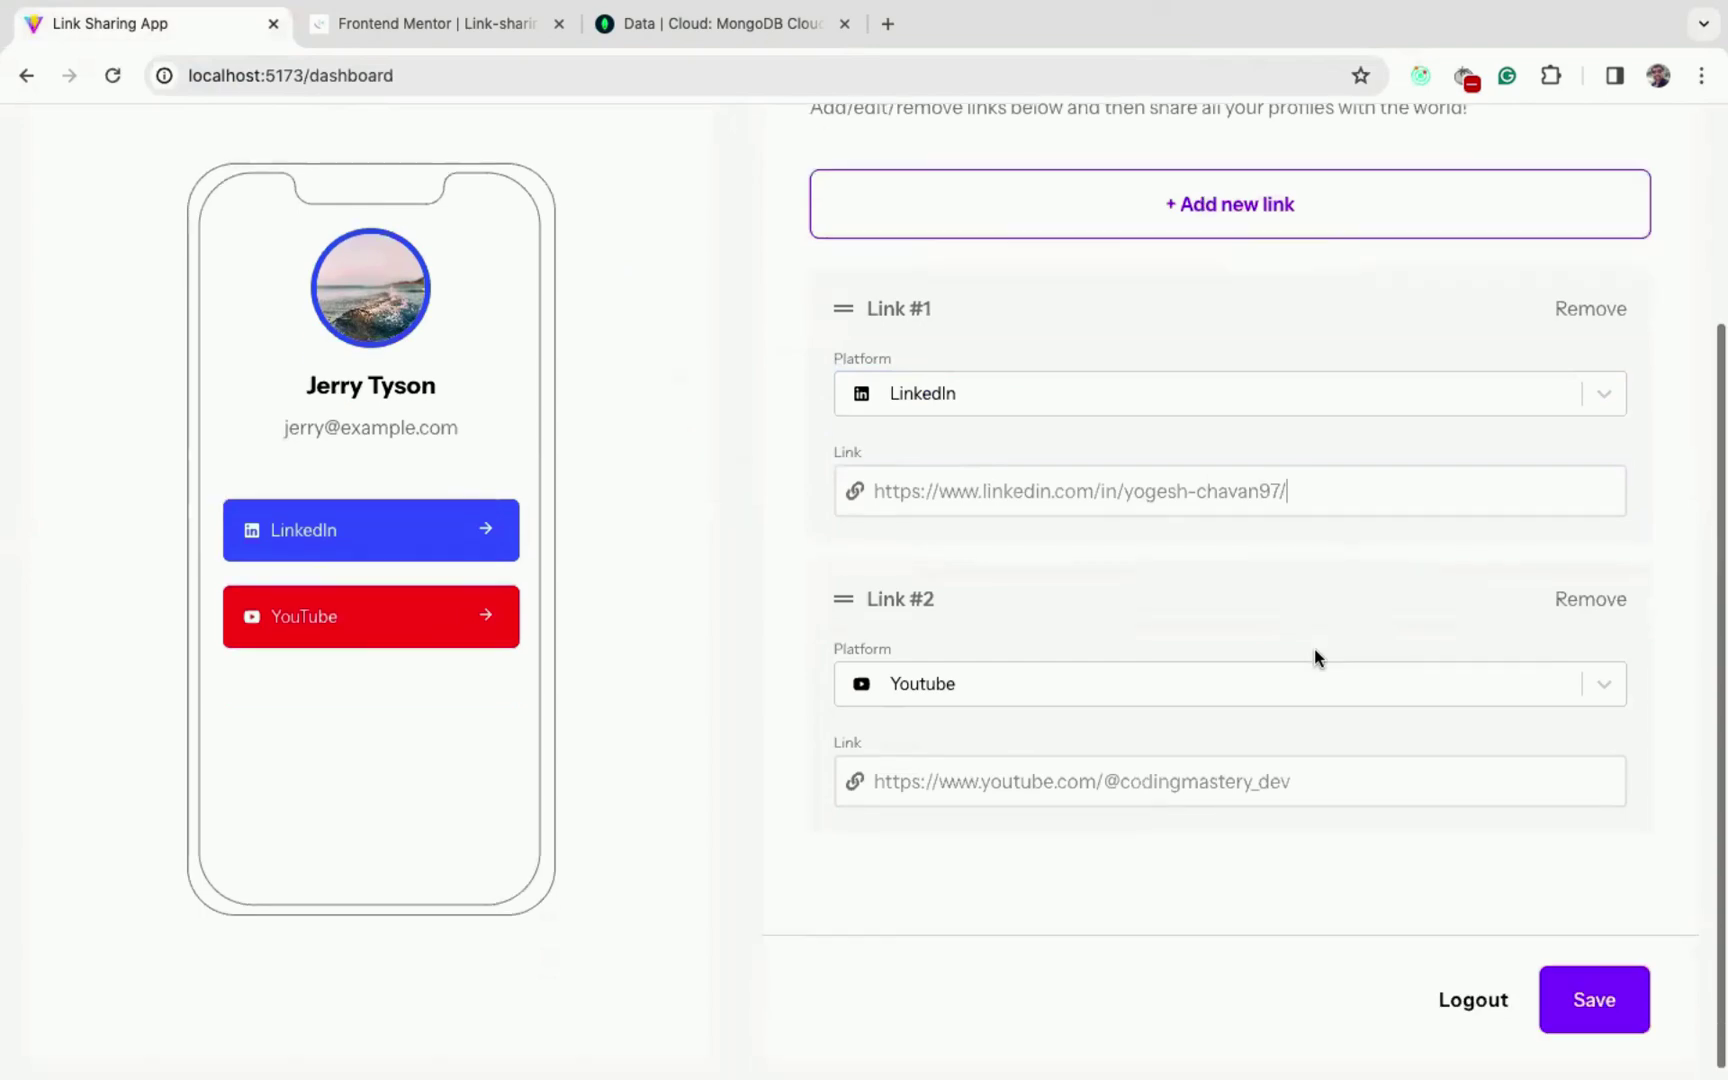
click(1590, 992)
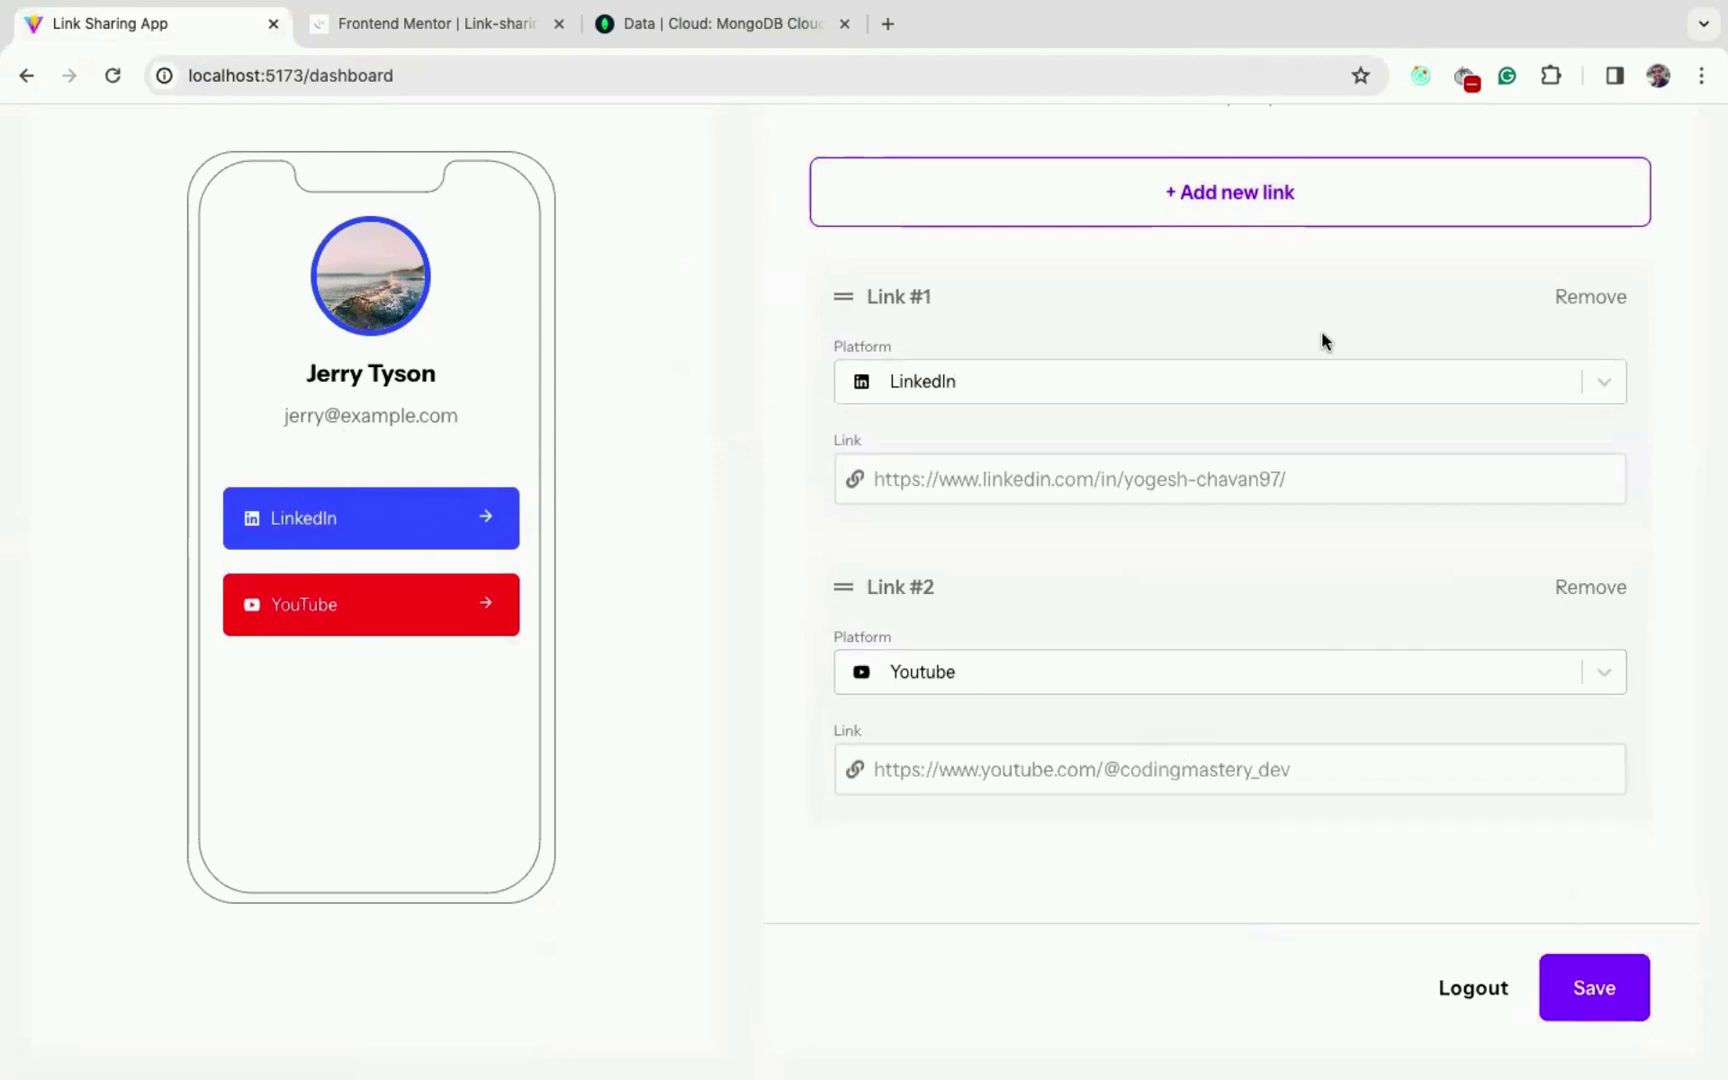
- Add a new GitHub link at the top with the GitHub profile URL and save it
click(1226, 206)
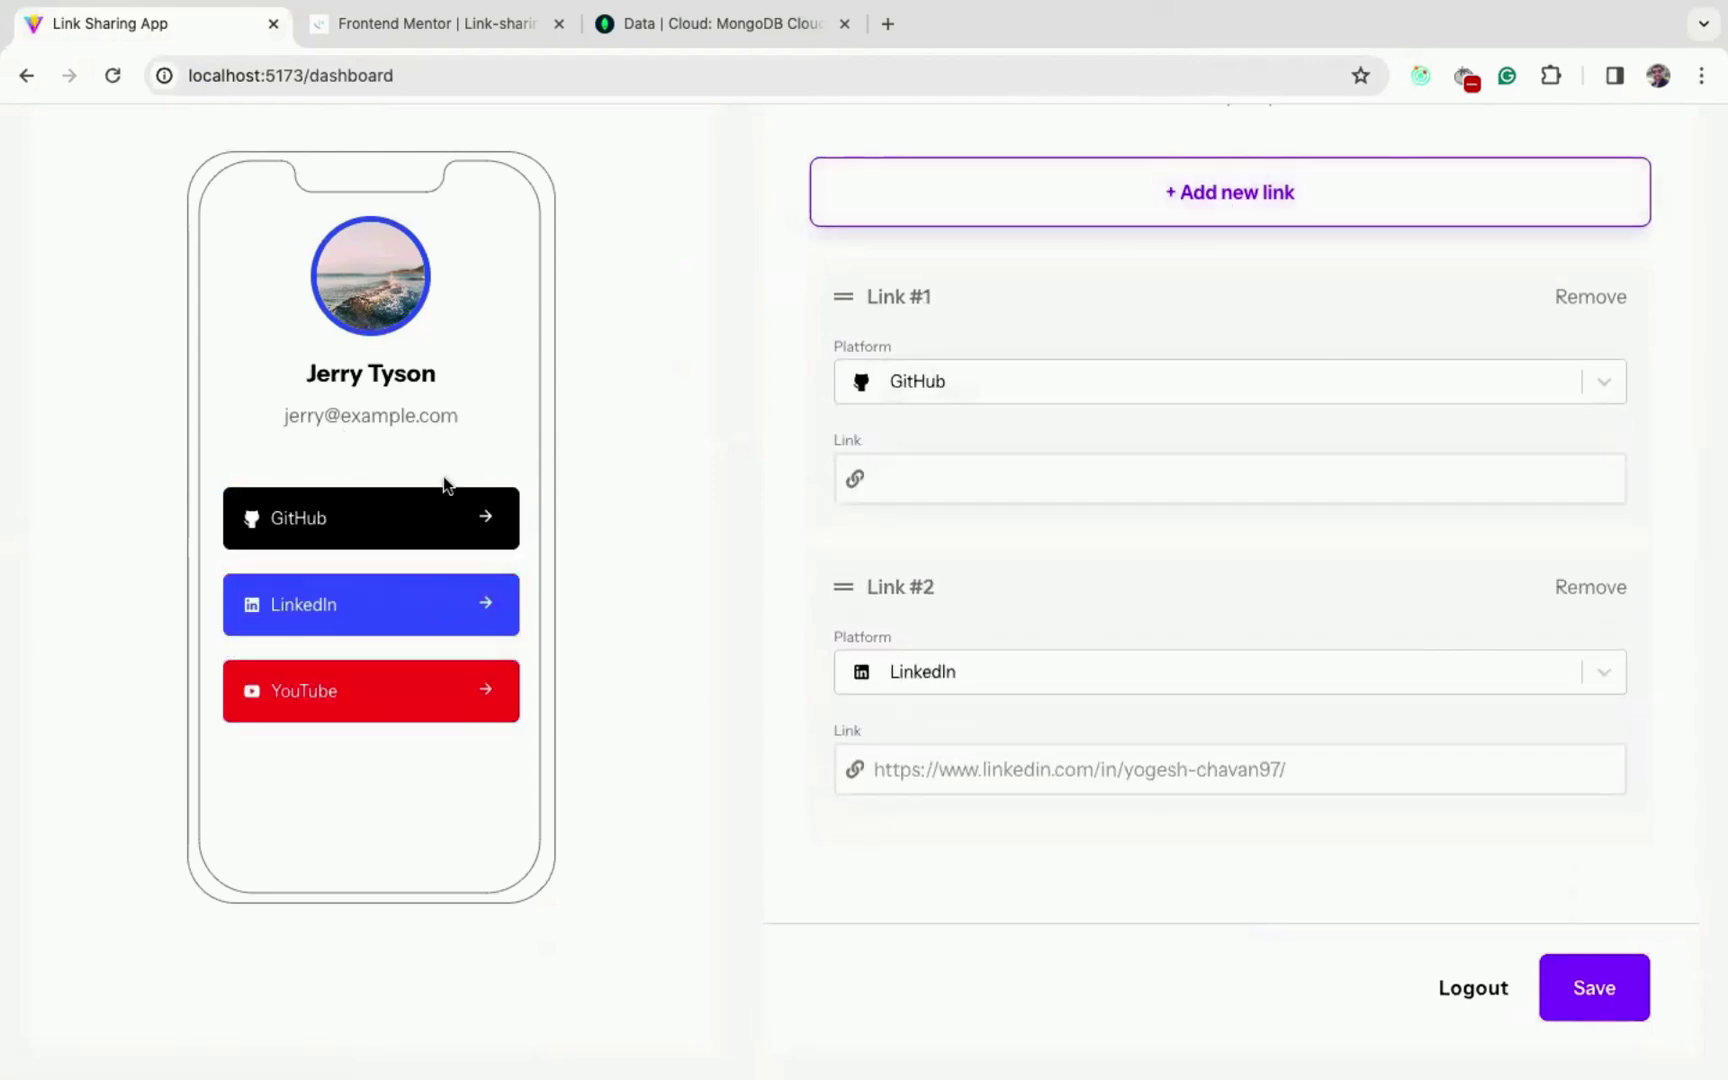
click(362, 530)
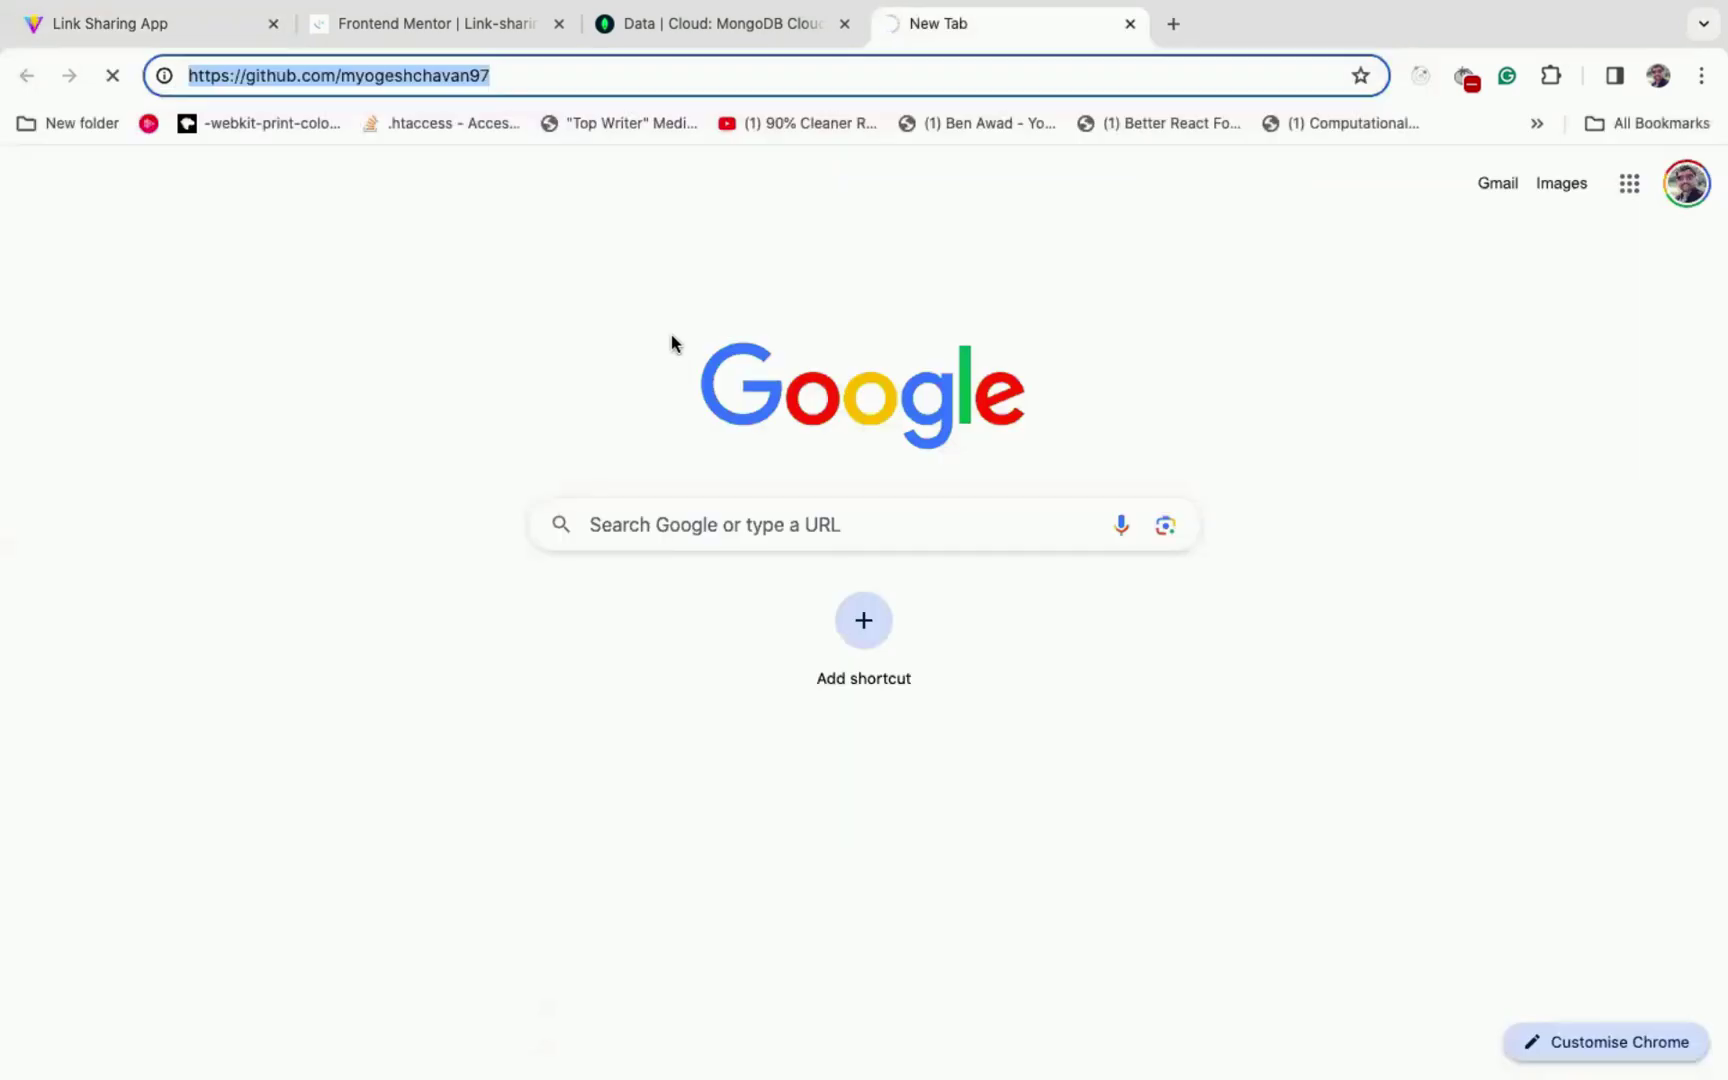
key(super+w)
click(1049, 469)
text(https://github.com/myogeshchavan97)
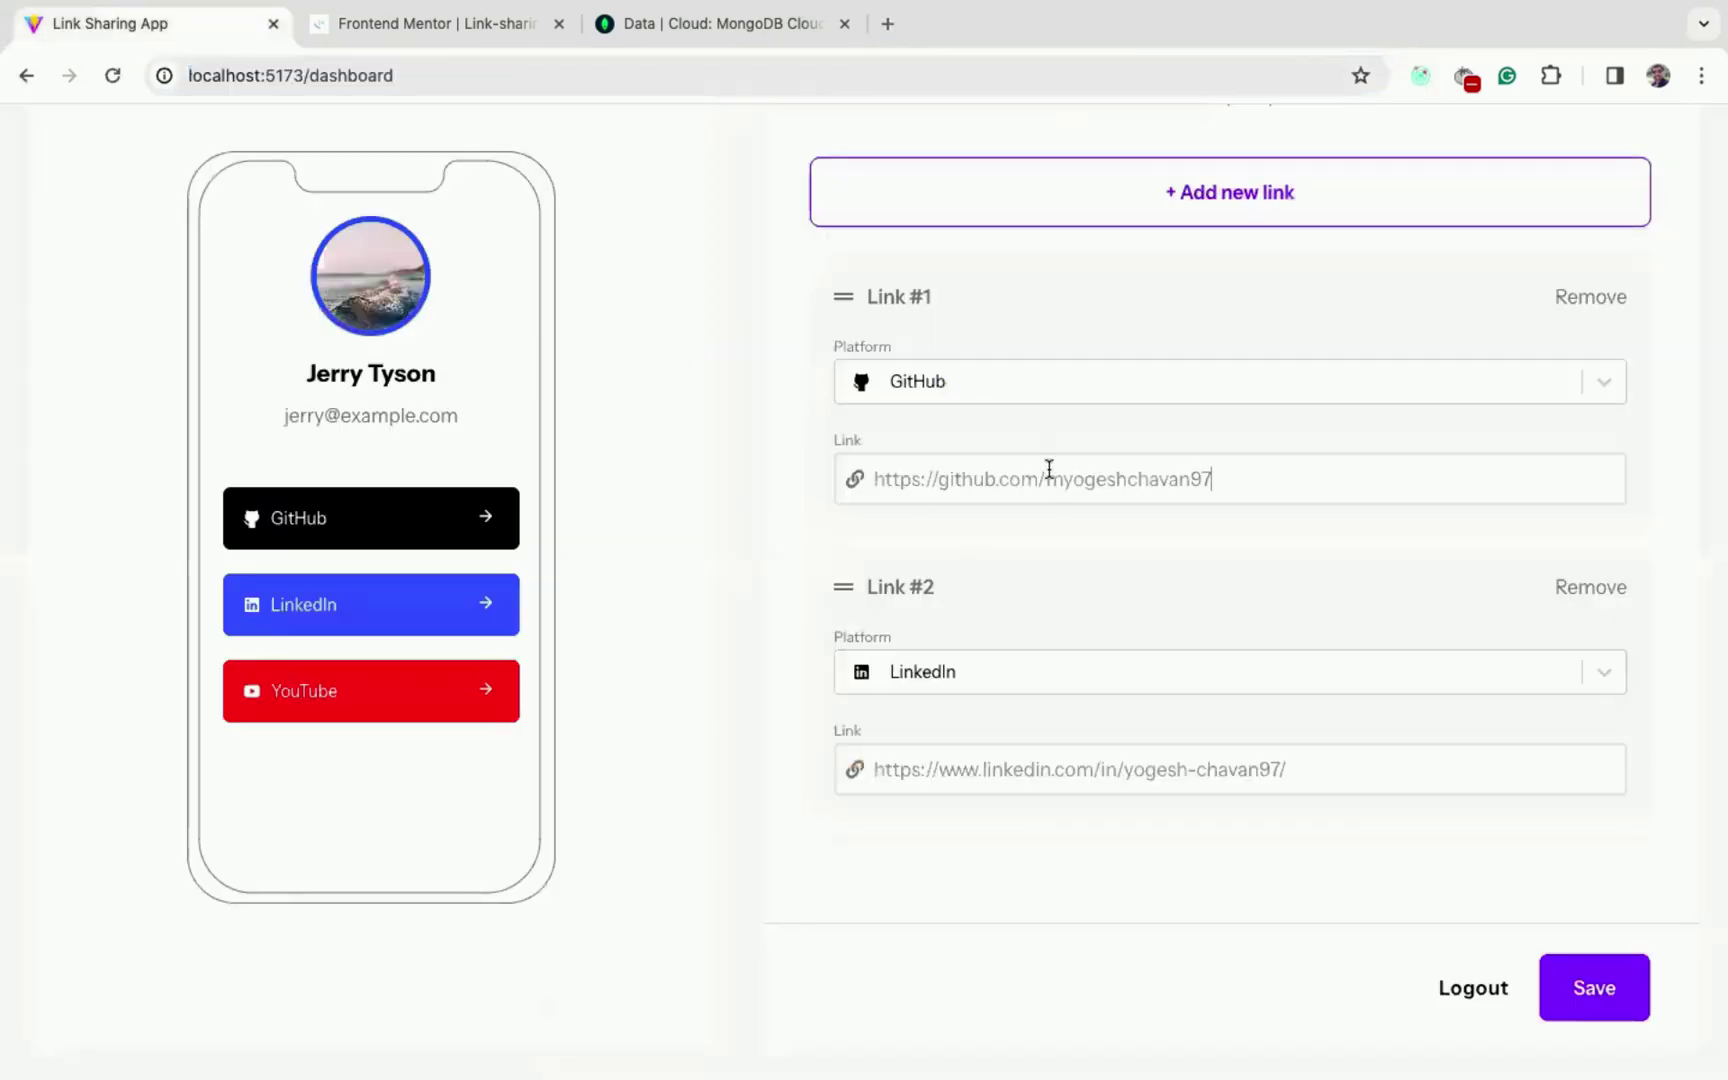
click(1595, 992)
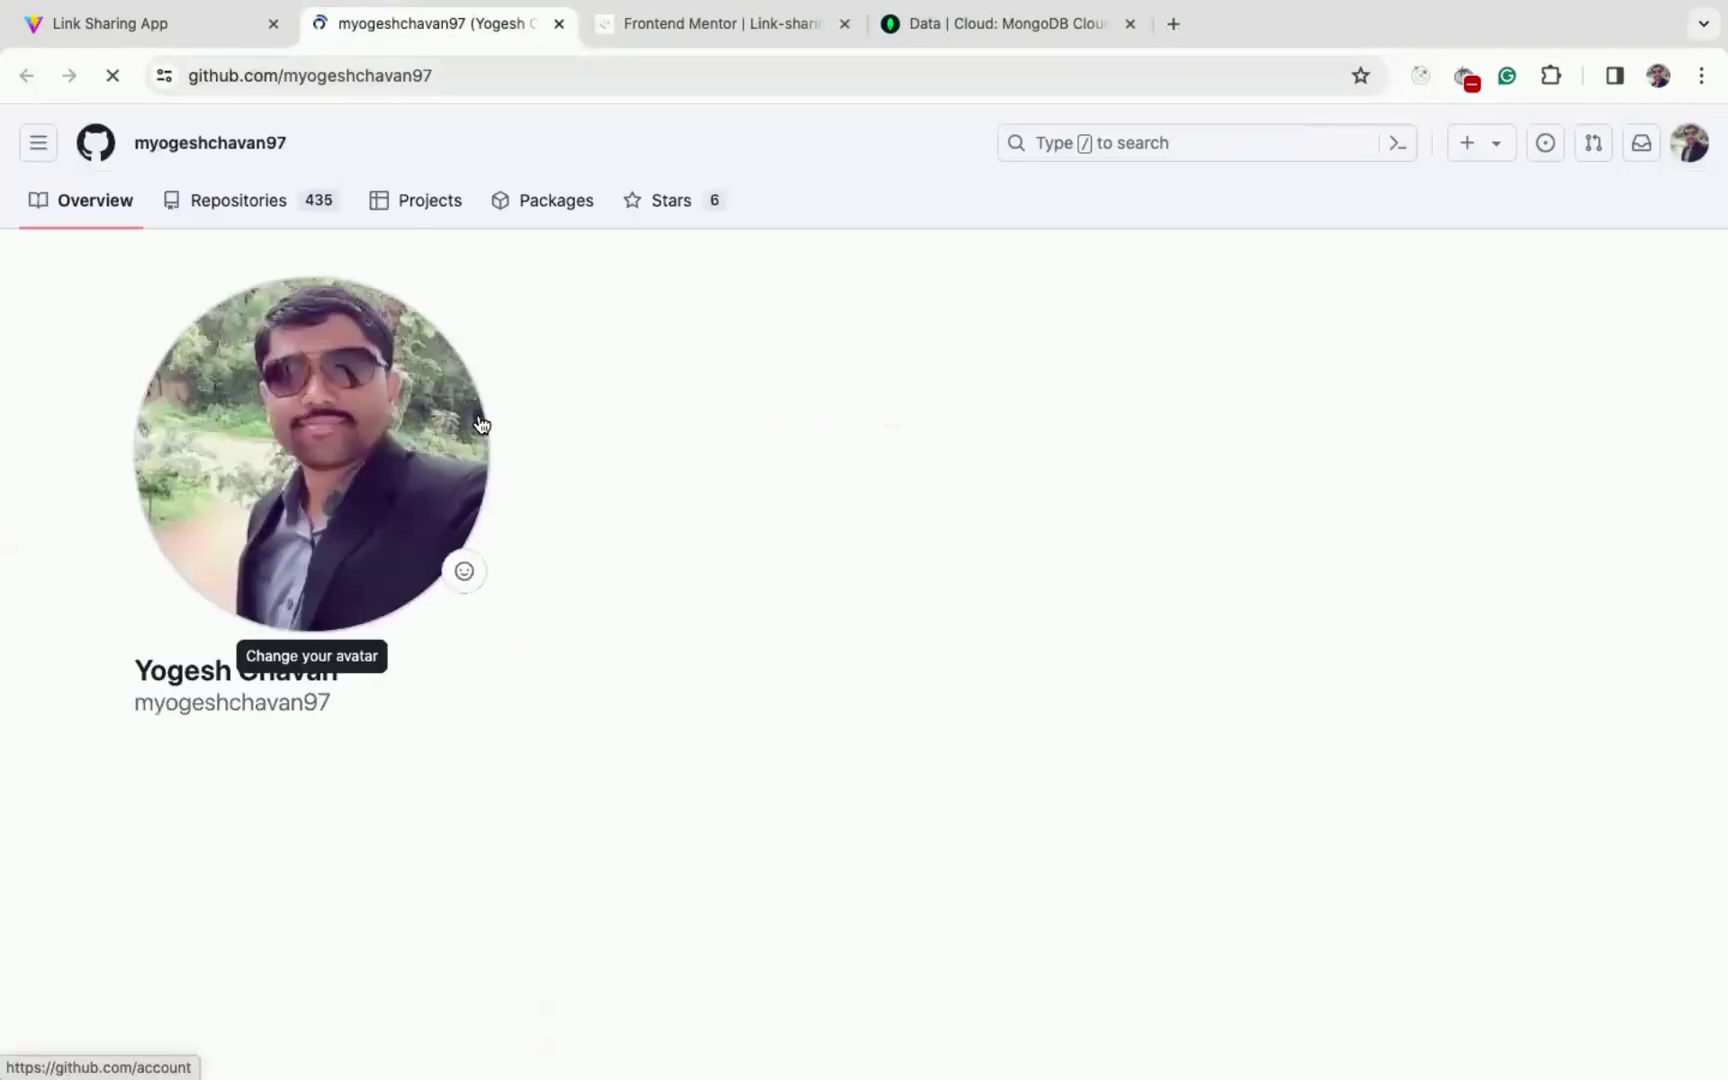
- Add two empty links and remove them again, leaving GitHub and LinkedIn as Links #1 and #2
key(super+w)
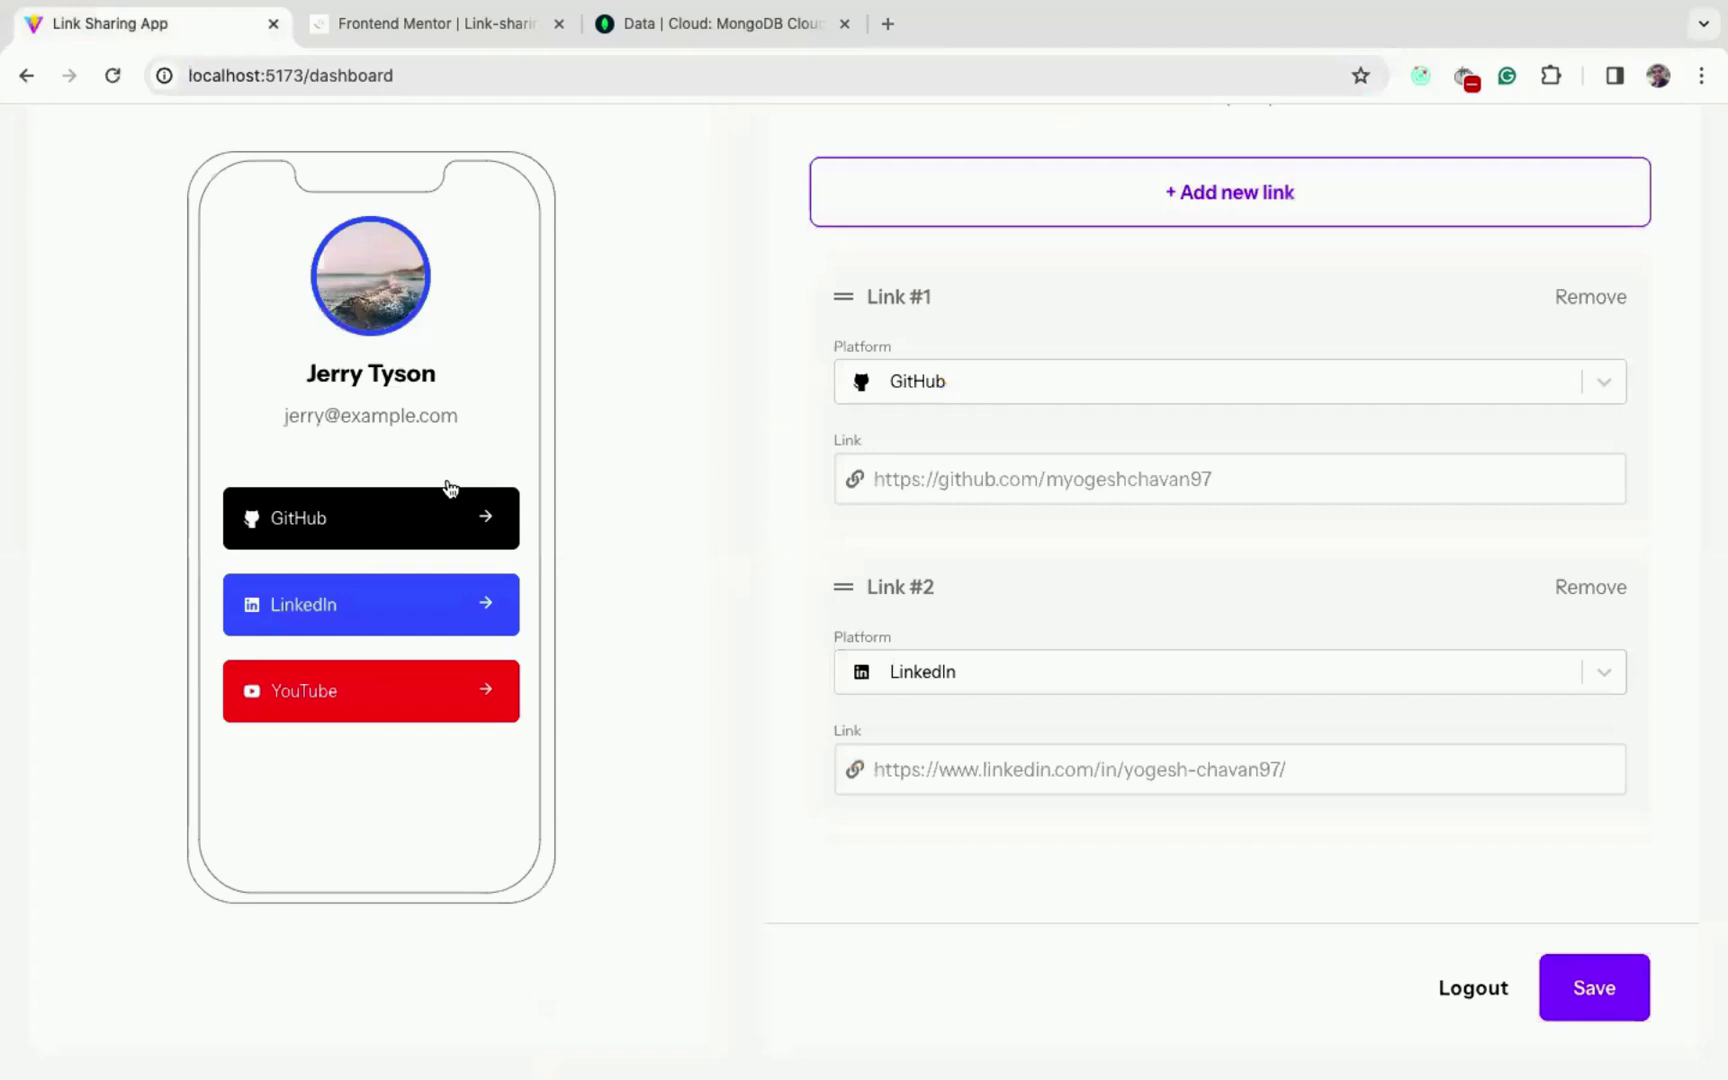
scroll(450, 488, up, 2)
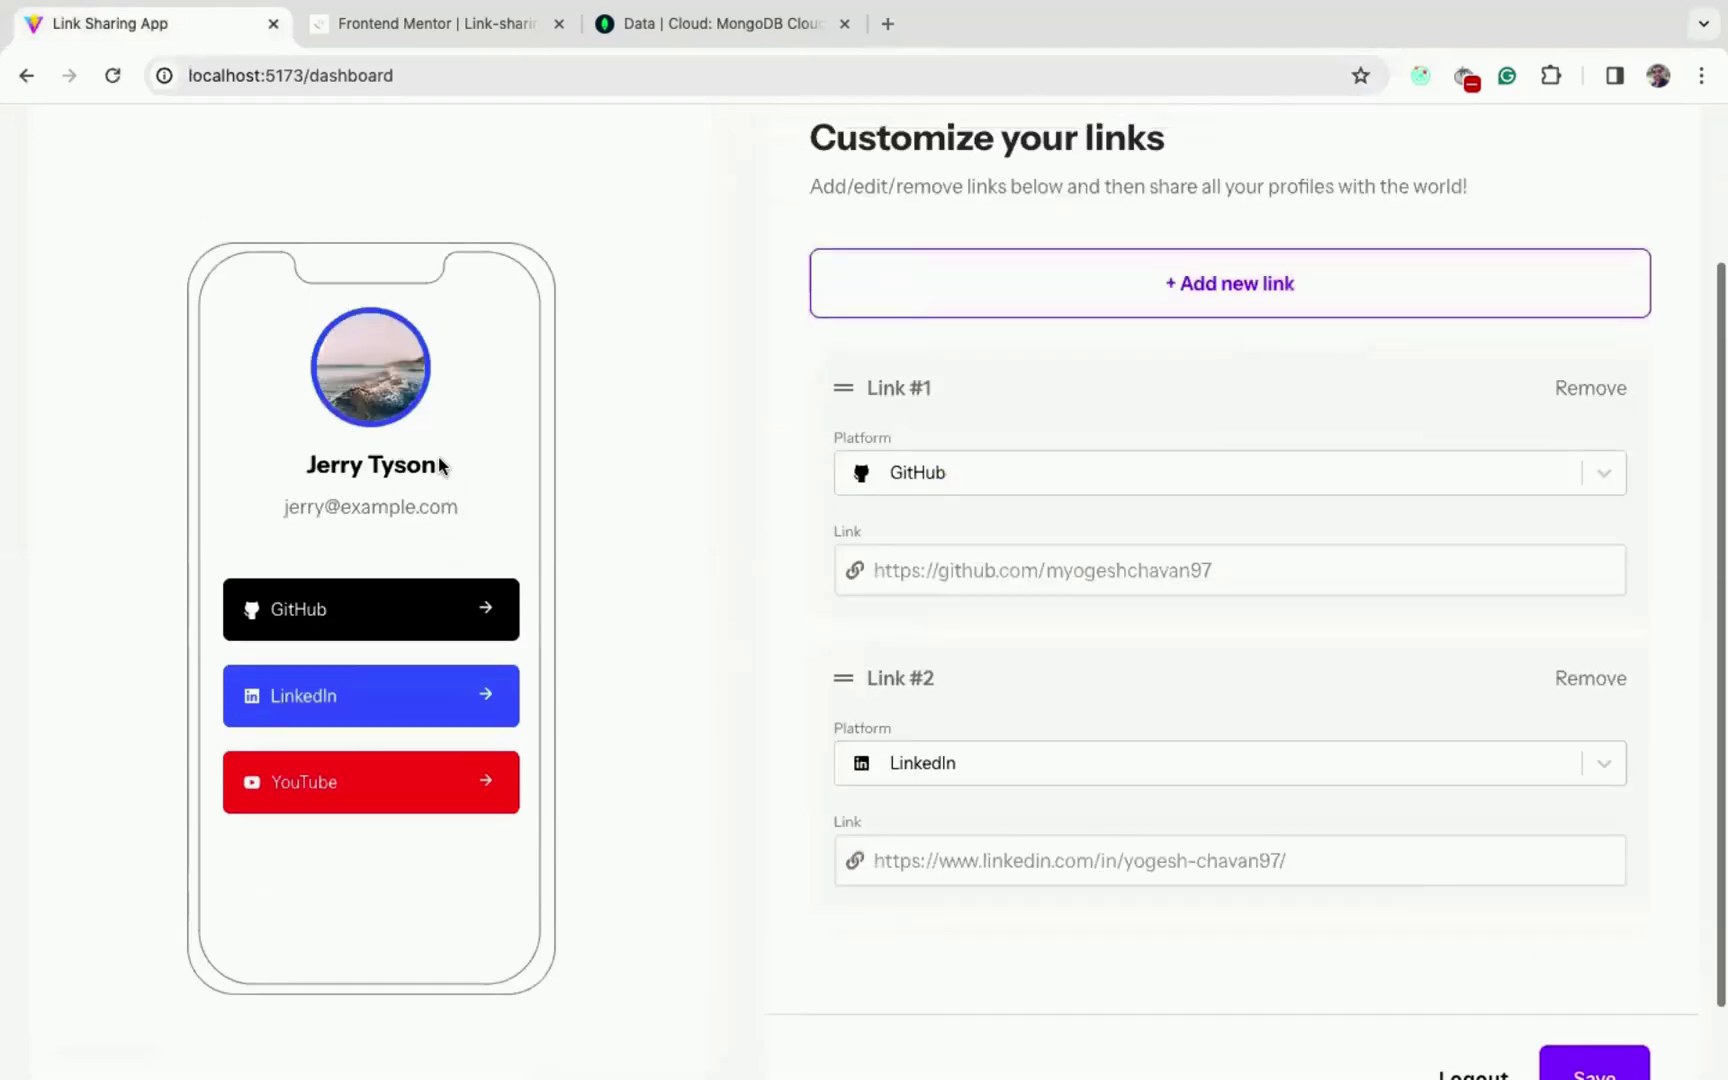
click(1127, 312)
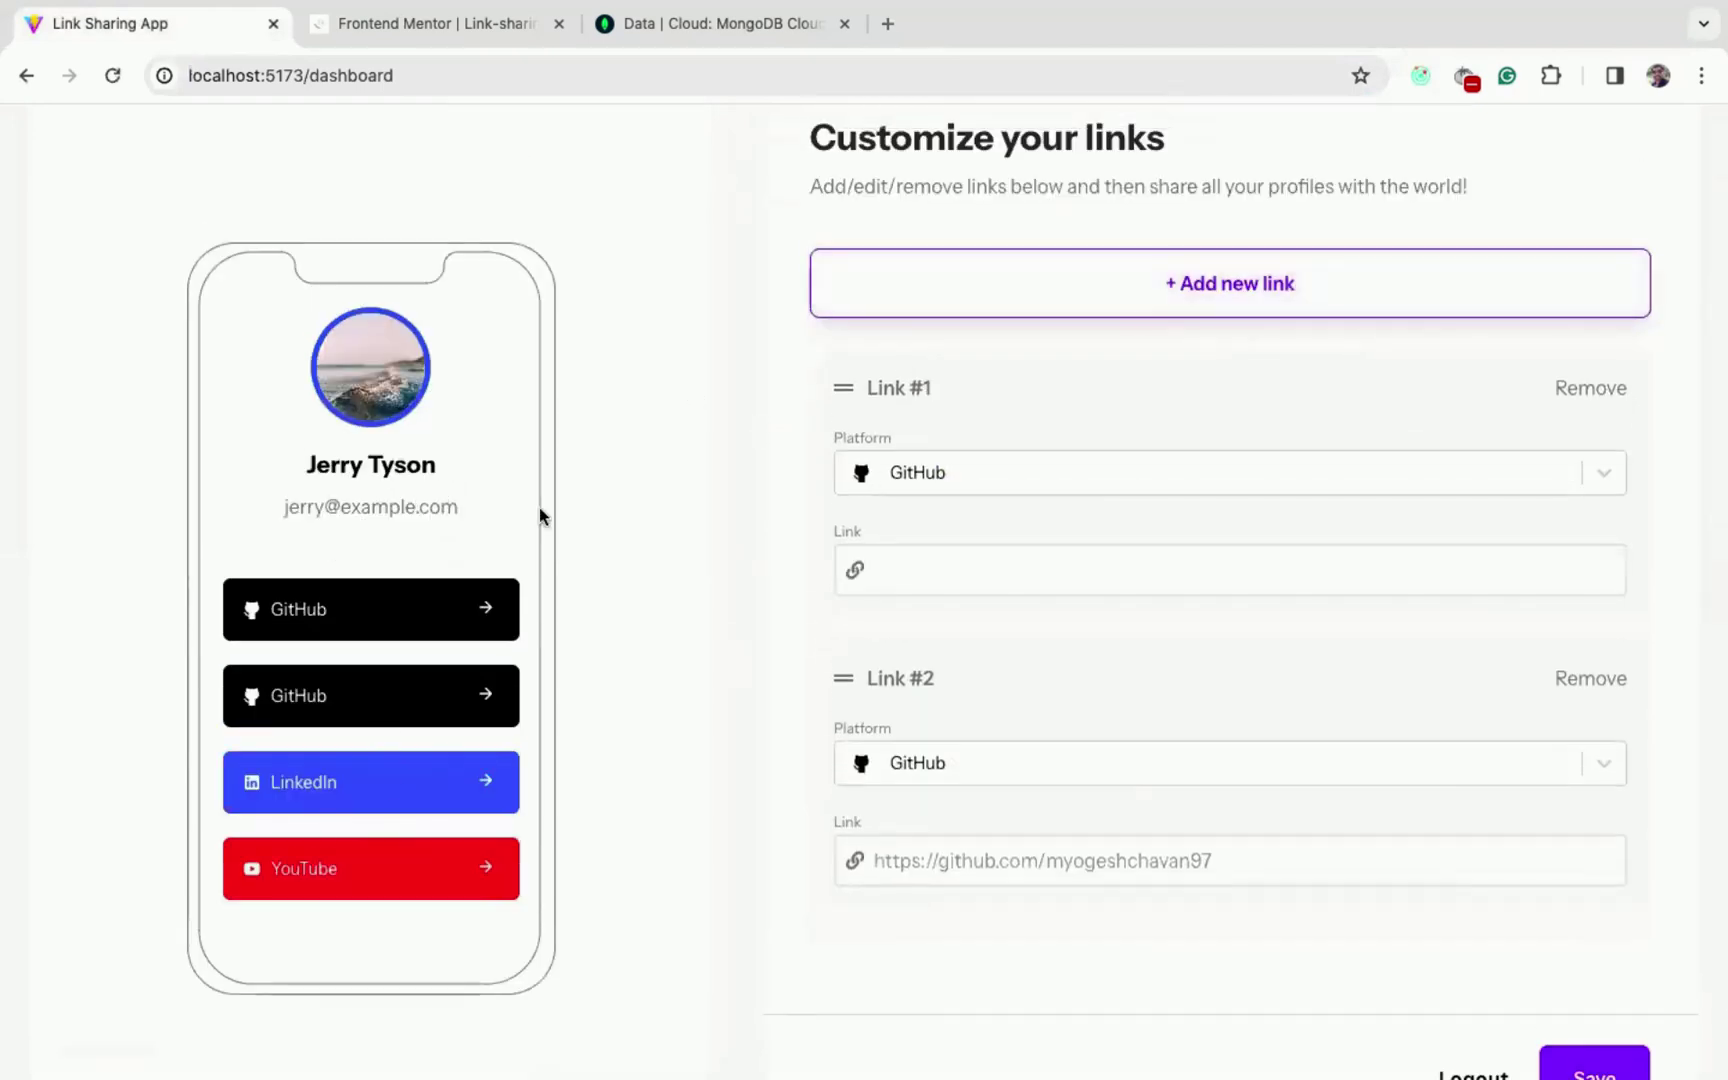
click(1146, 280)
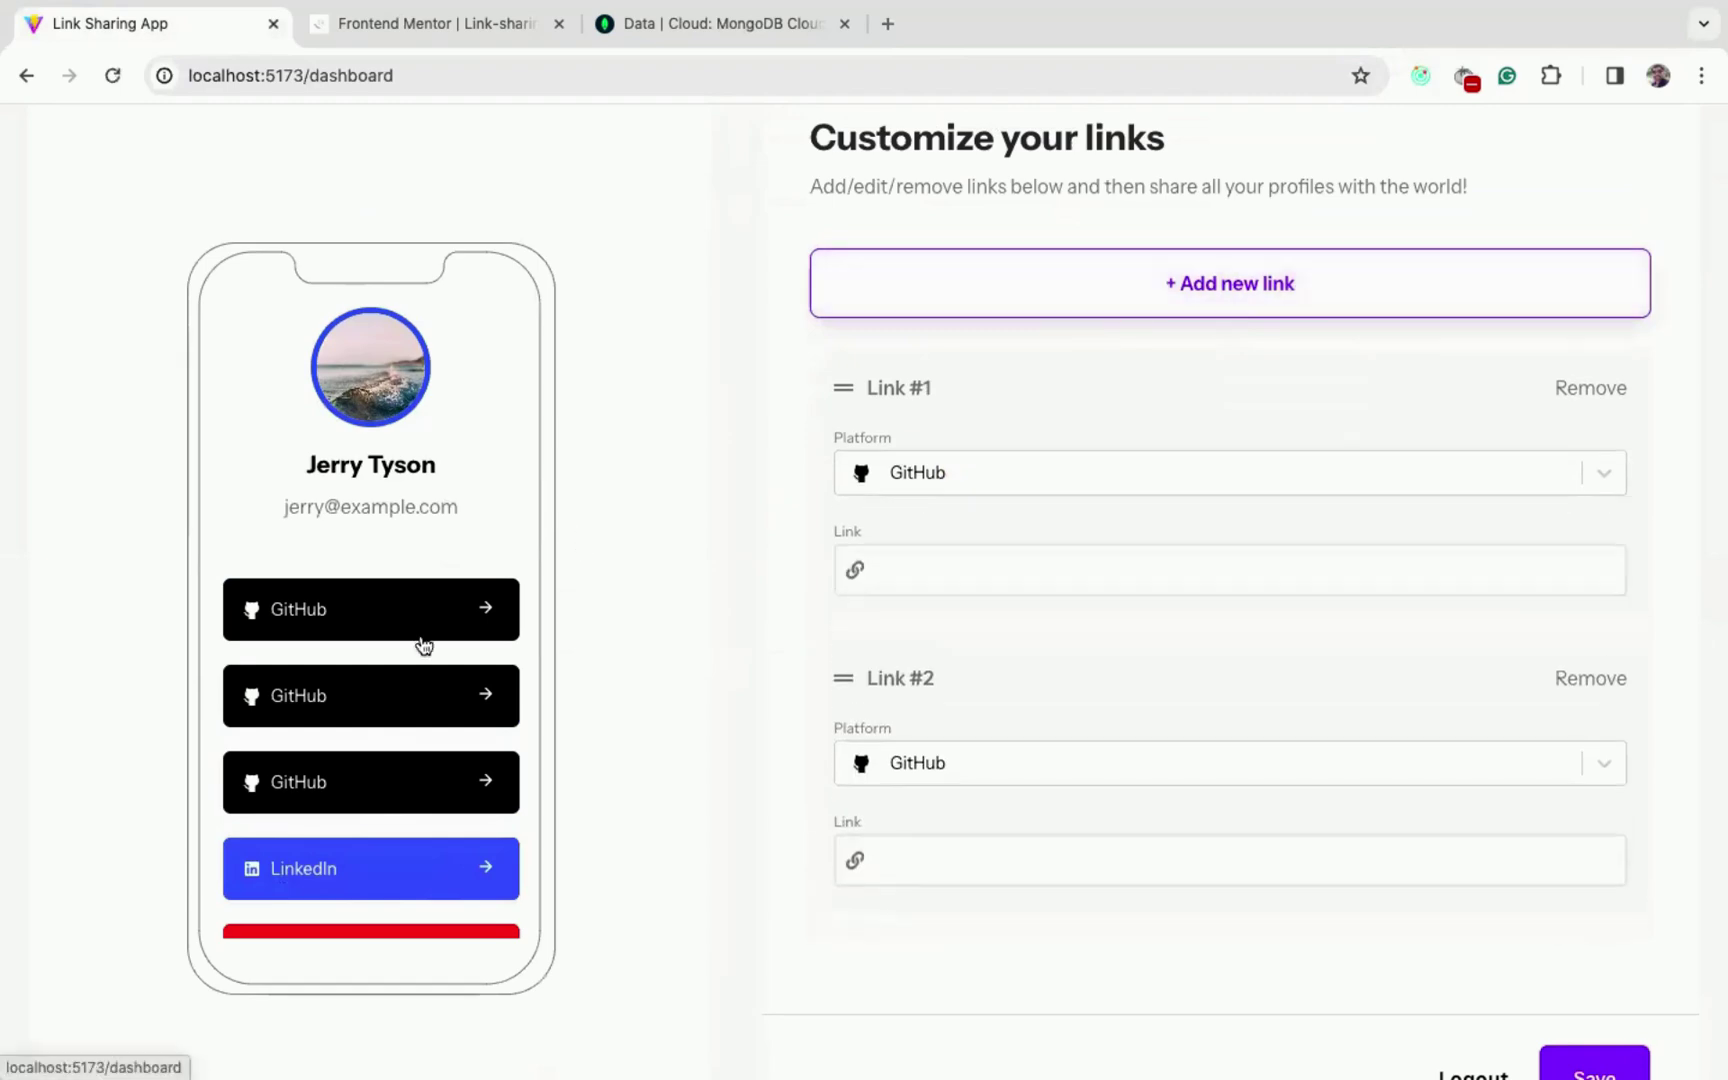
scroll(424, 645, down, 1)
scroll(440, 664, up, 1)
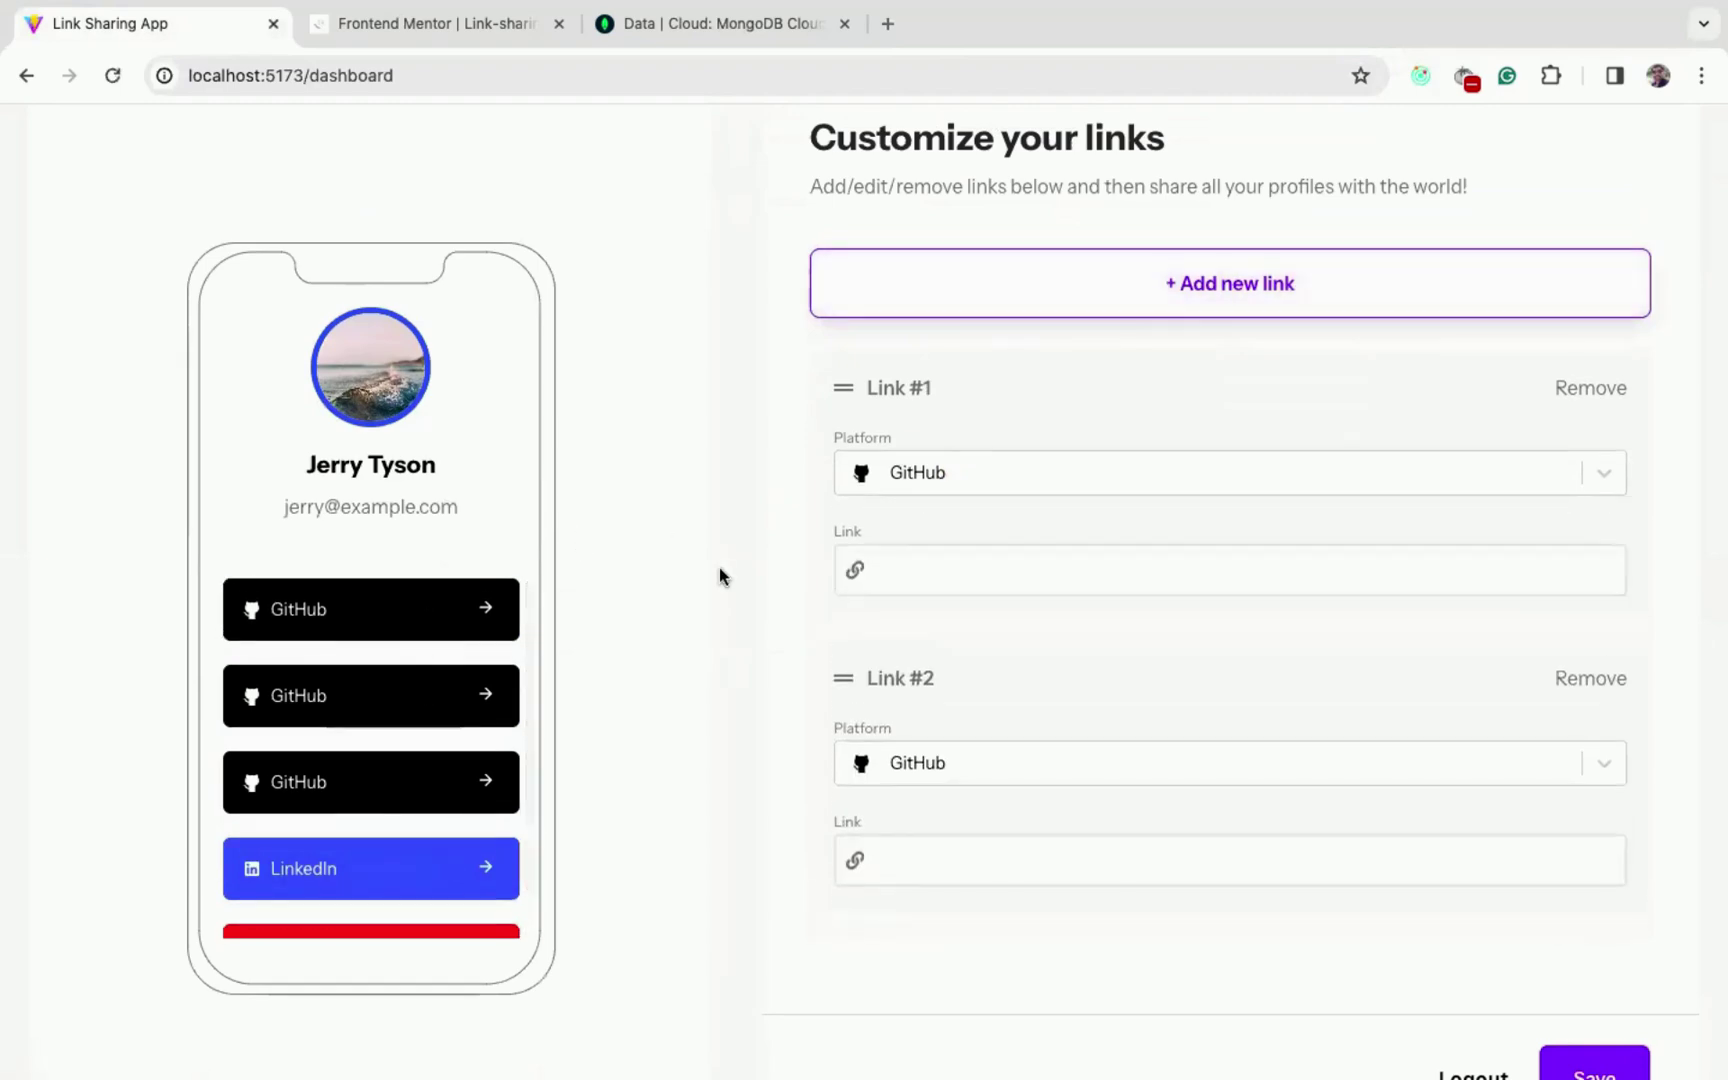
scroll(724, 583, down, 2)
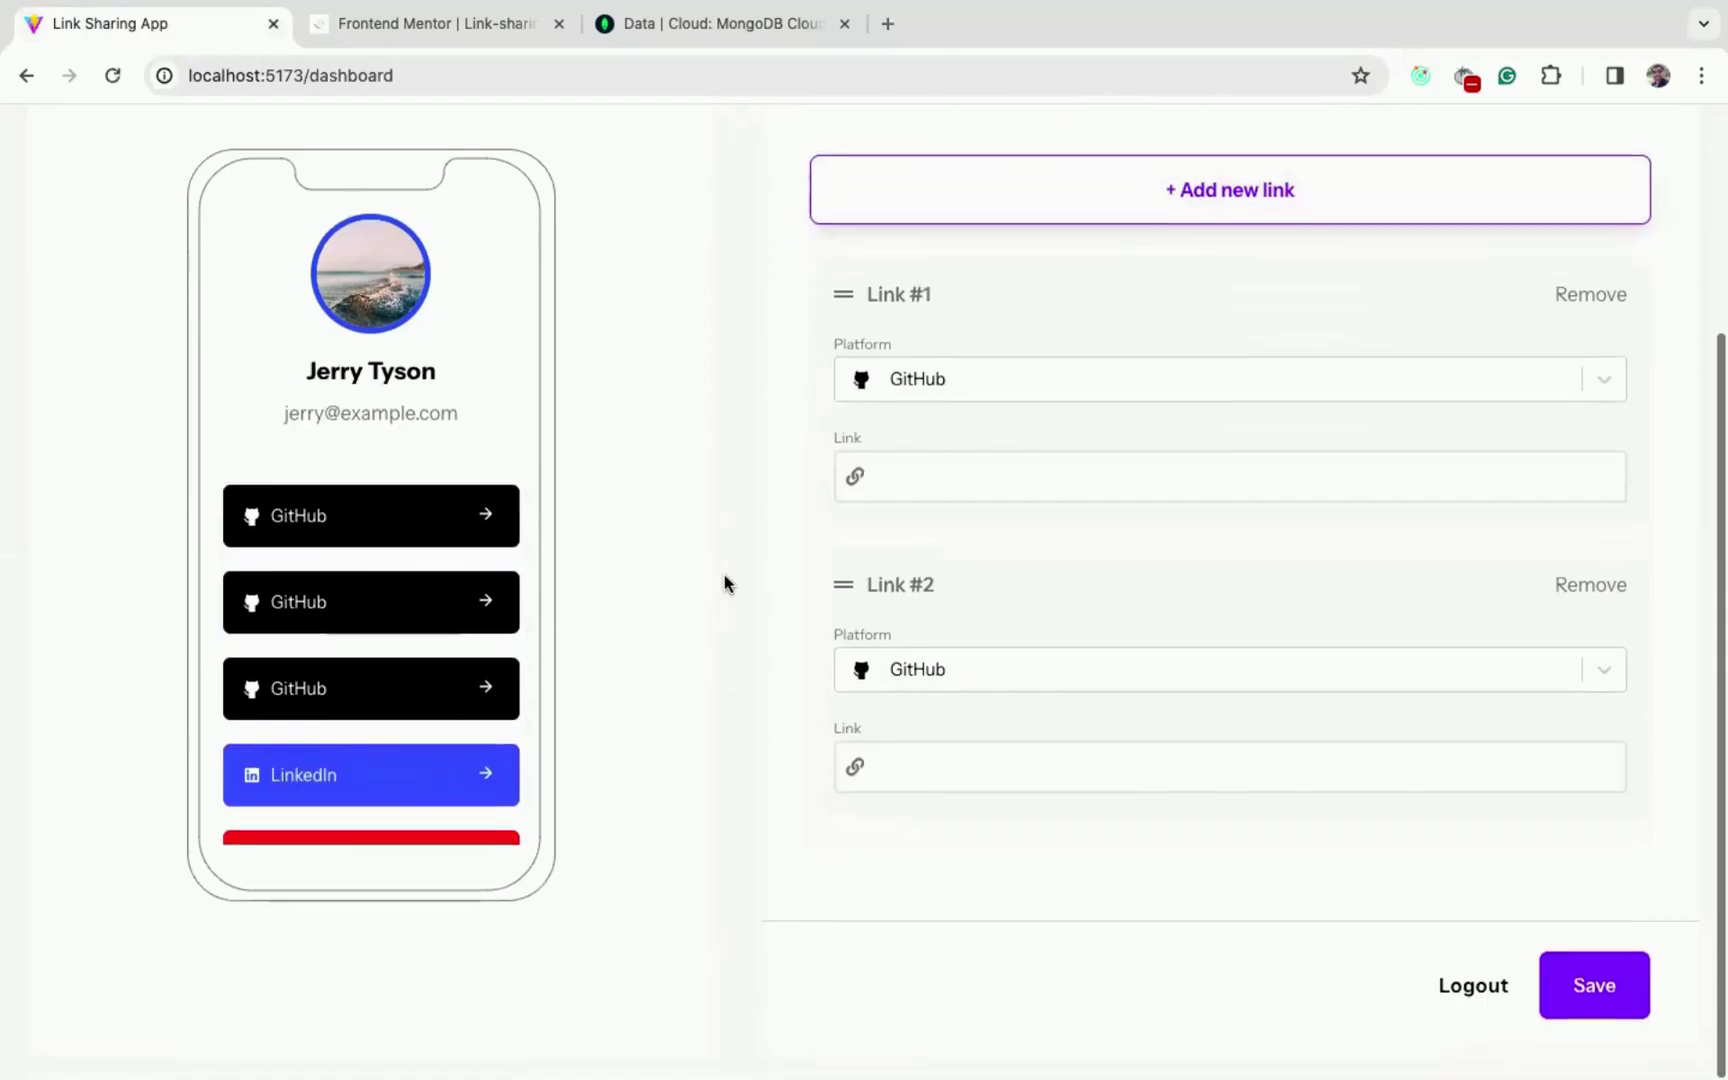
click(1576, 302)
click(1589, 303)
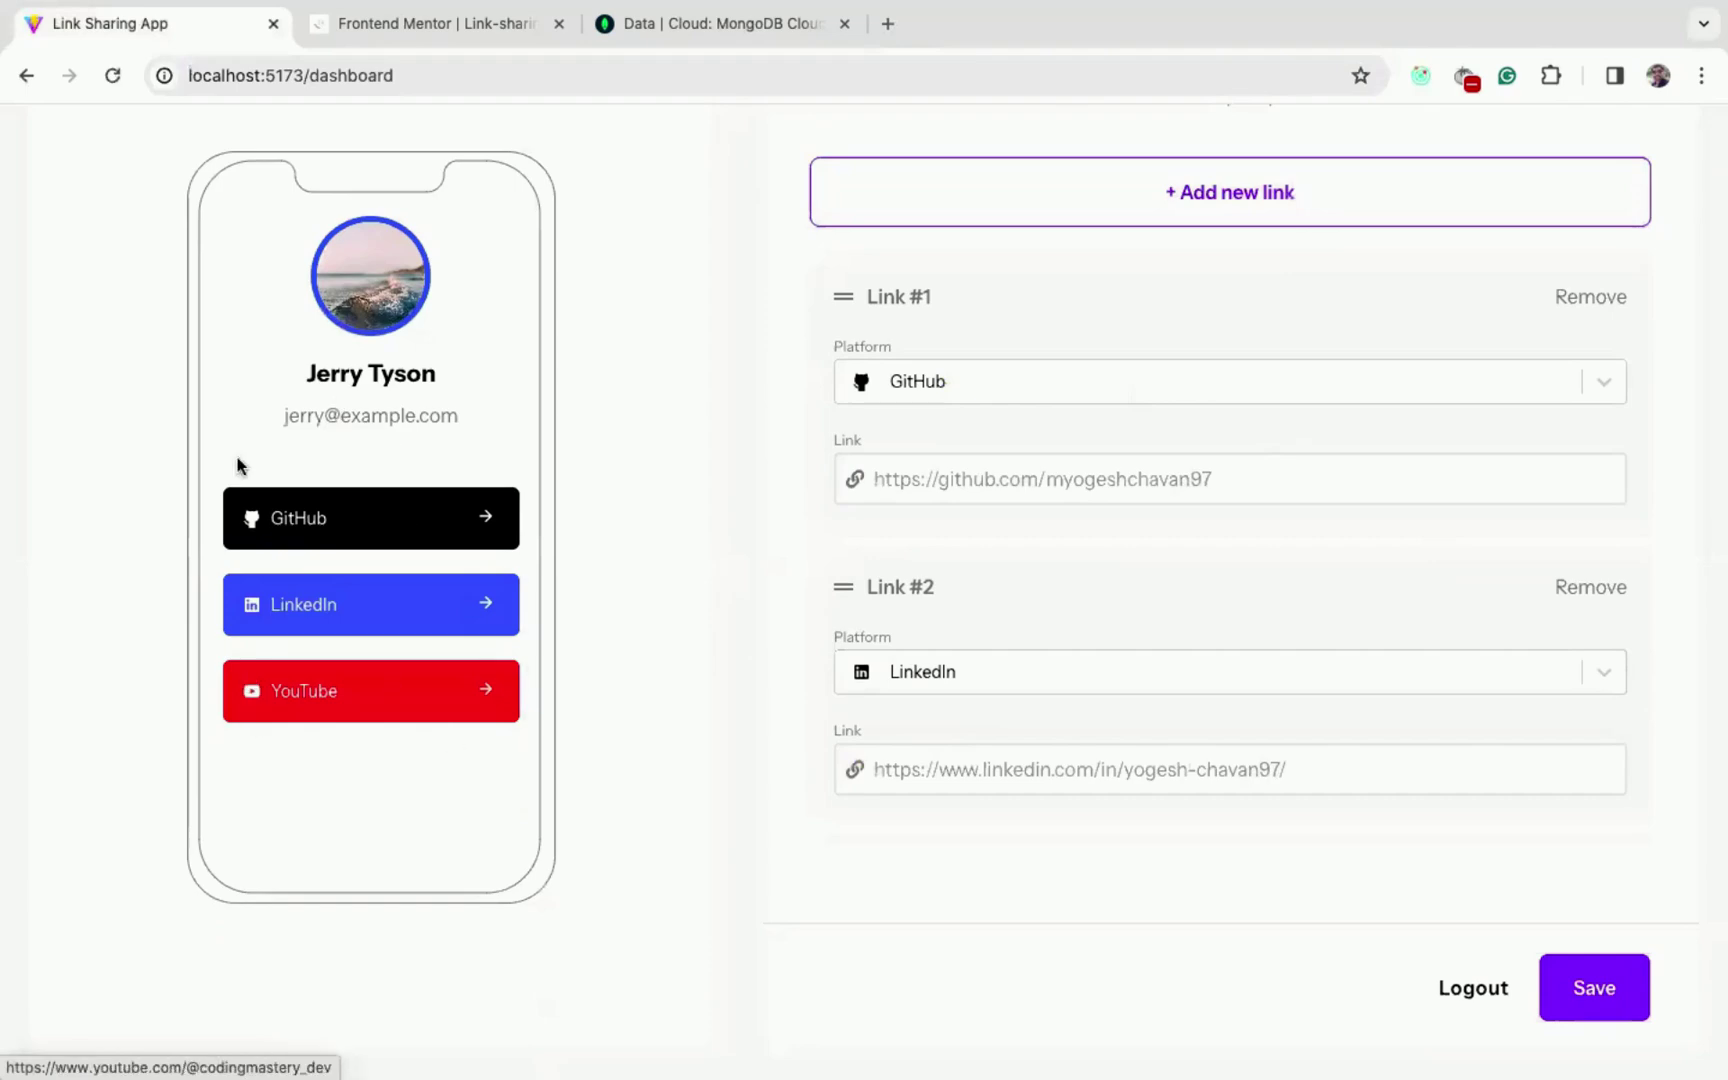
scroll(755, 671, up, 1)
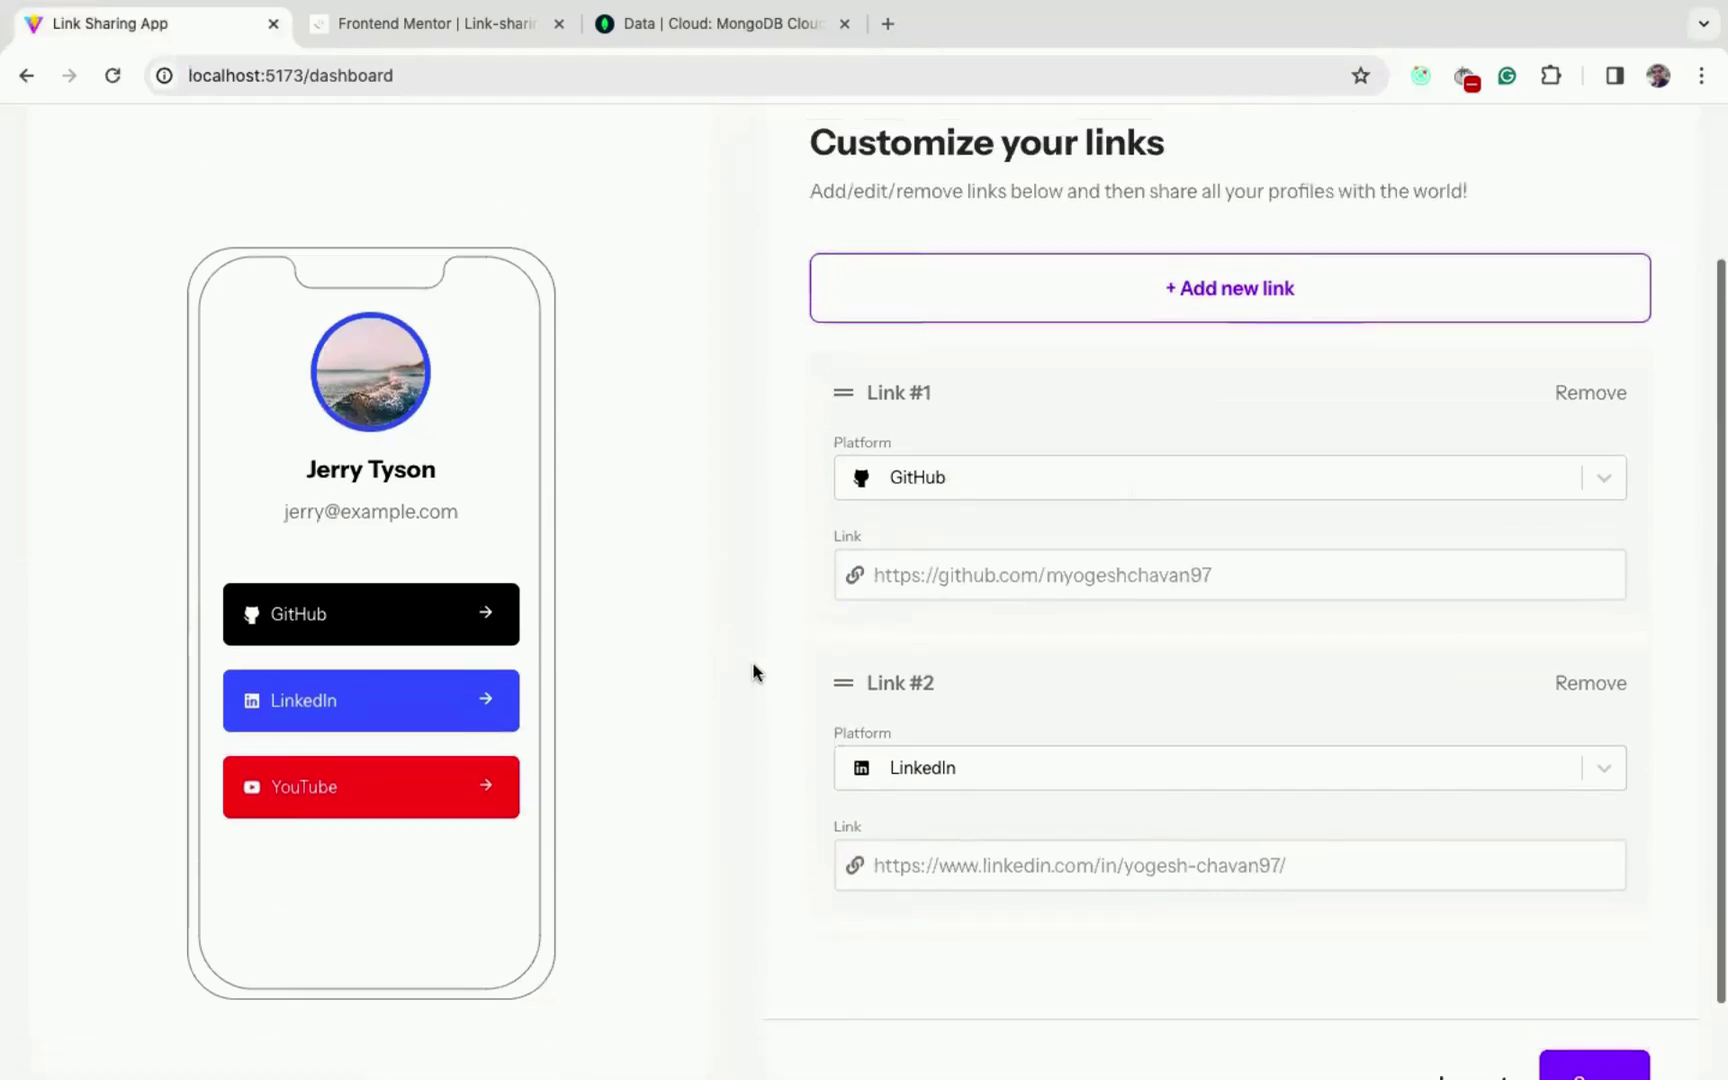
- Open the profile Preview page with its GitHub, LinkedIn and YouTube buttons
scroll(1168, 668, up, 2)
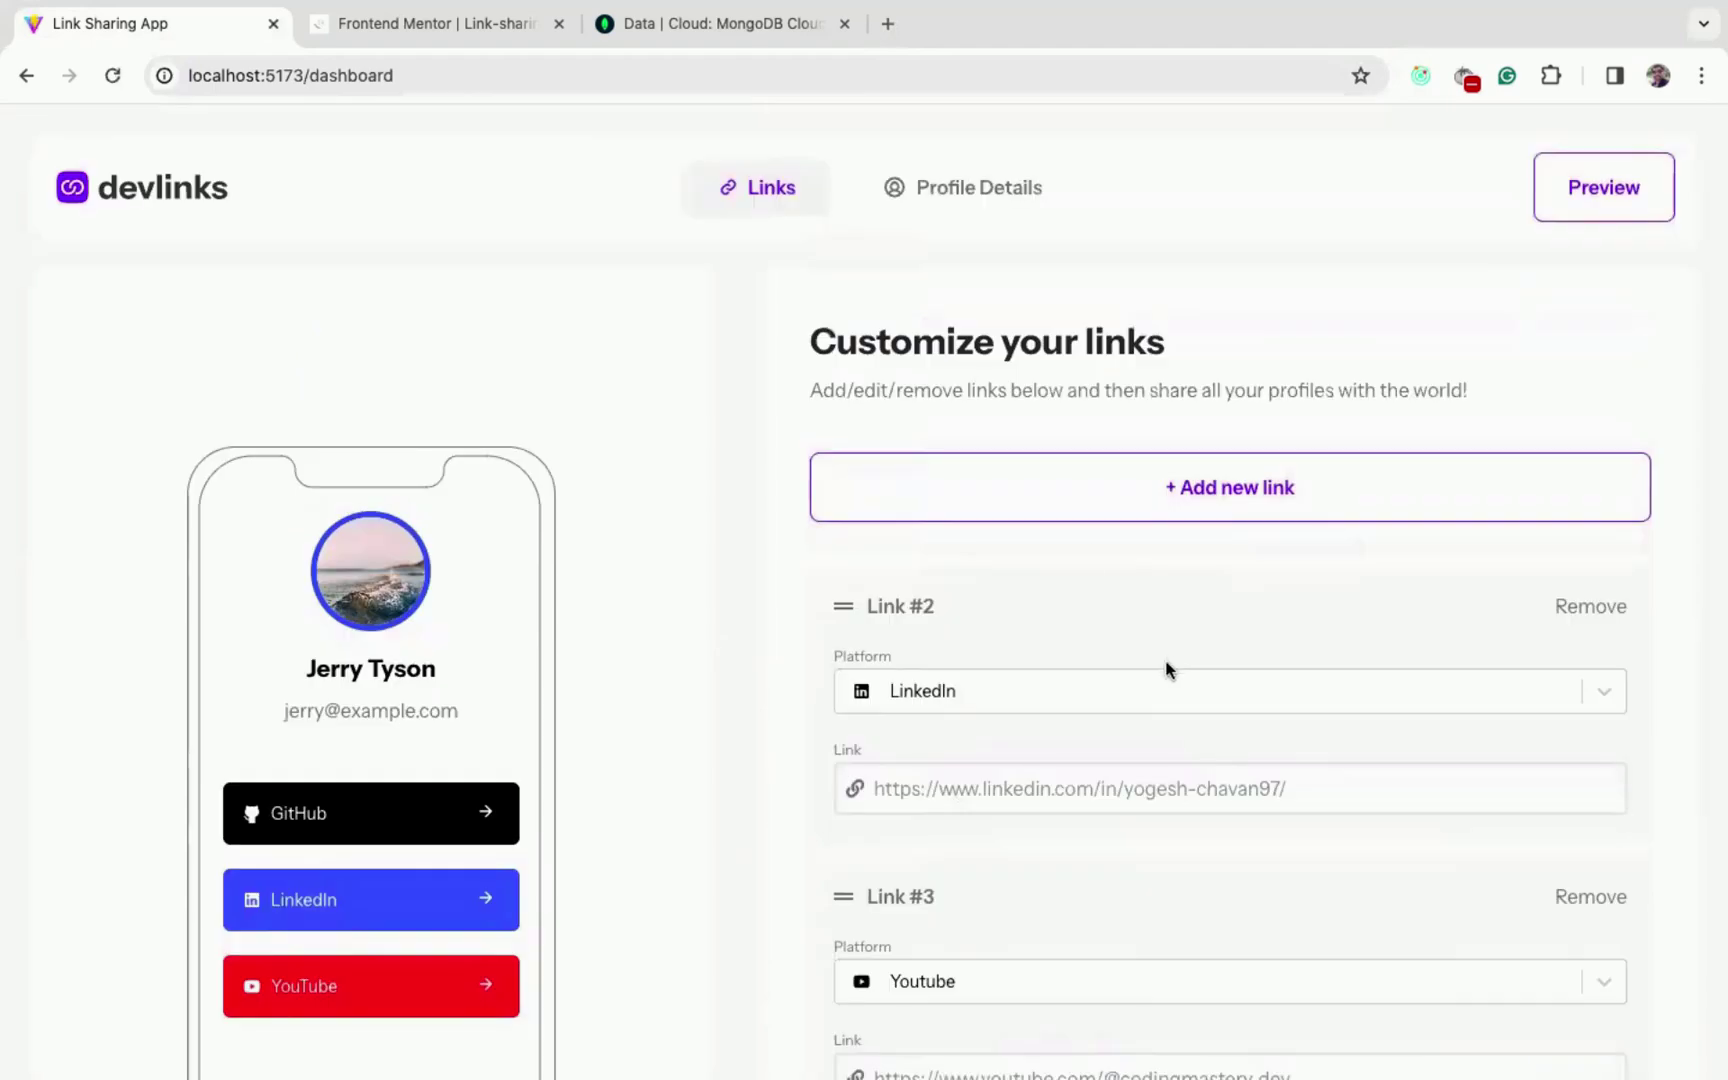
click(1600, 192)
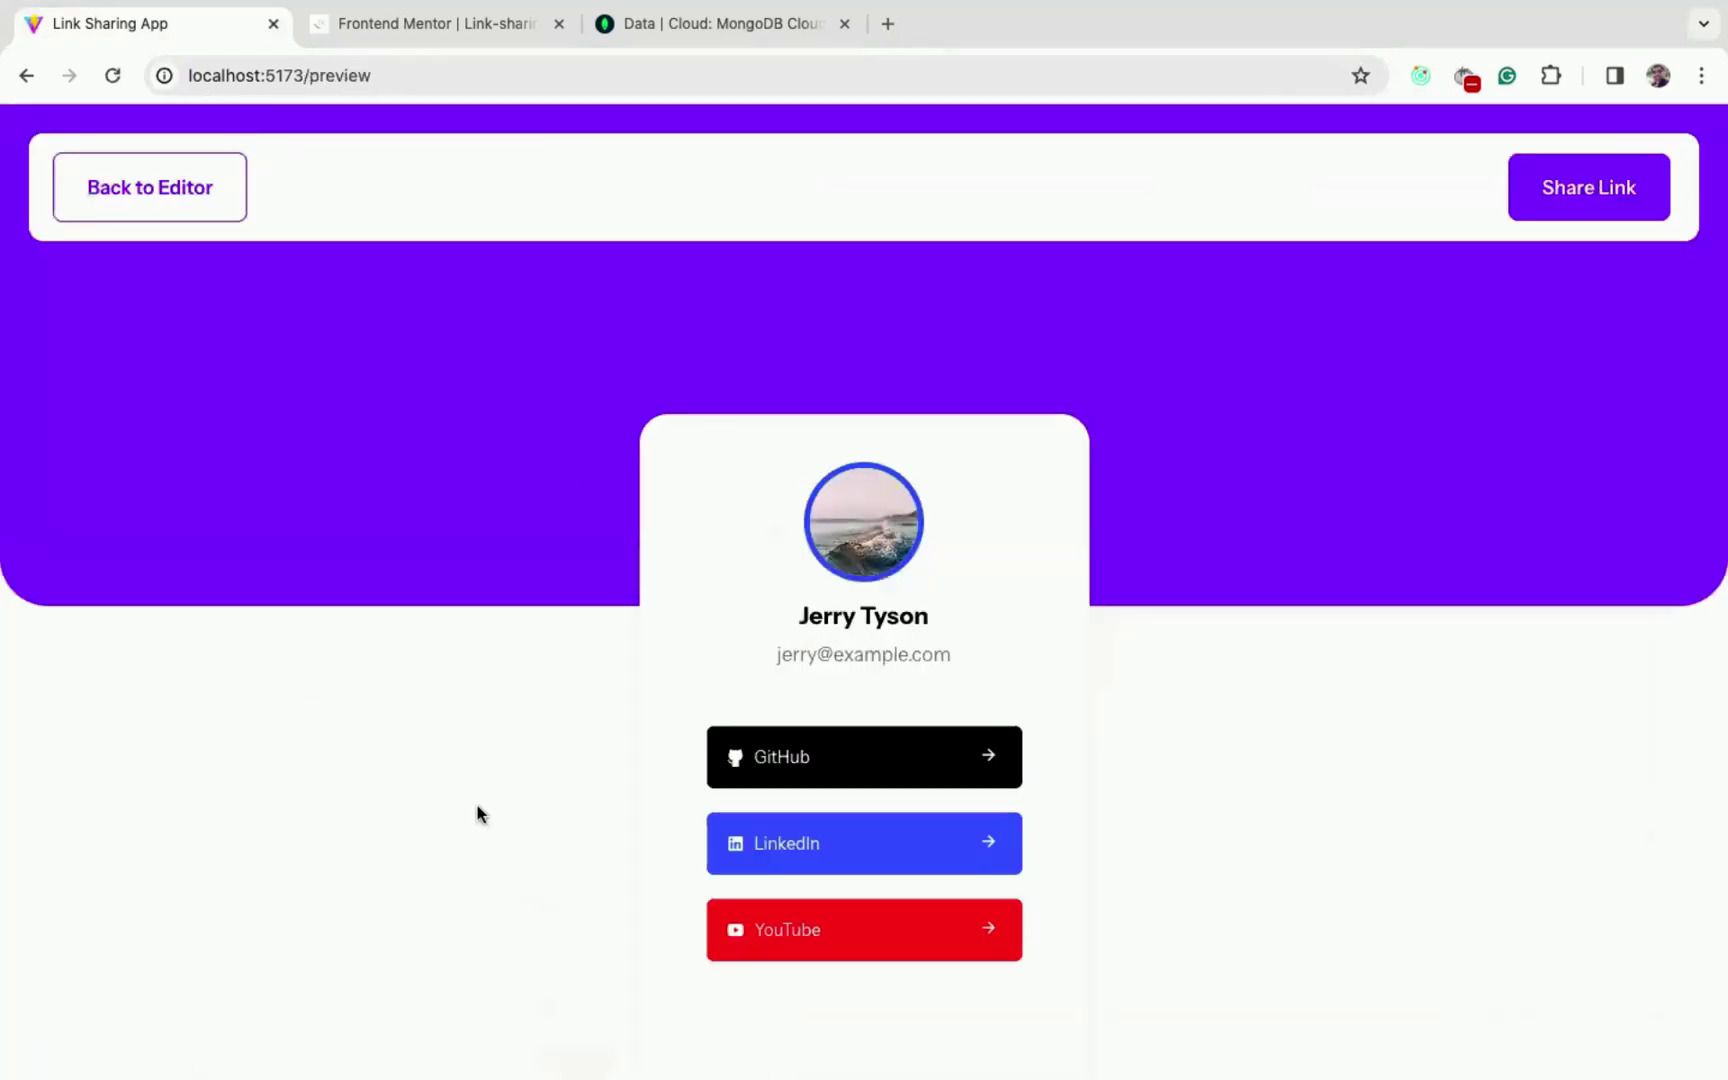
scroll(455, 557, down, 2)
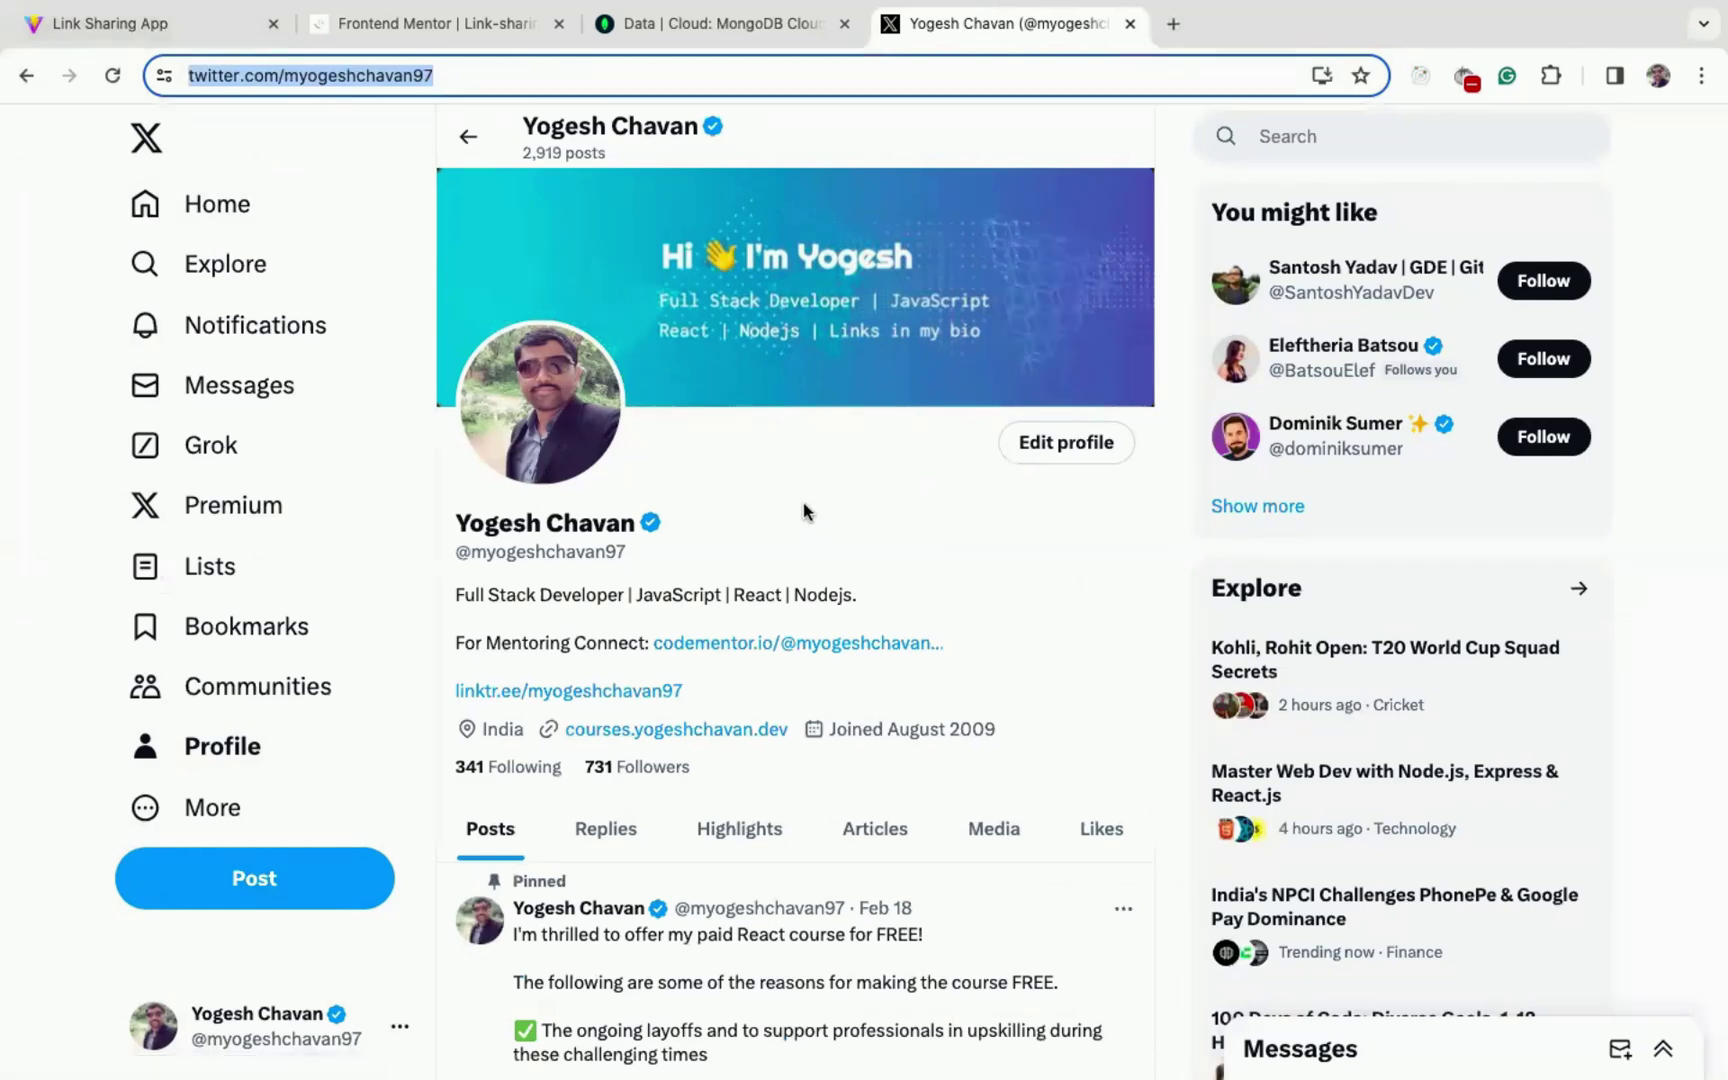
click(204, 23)
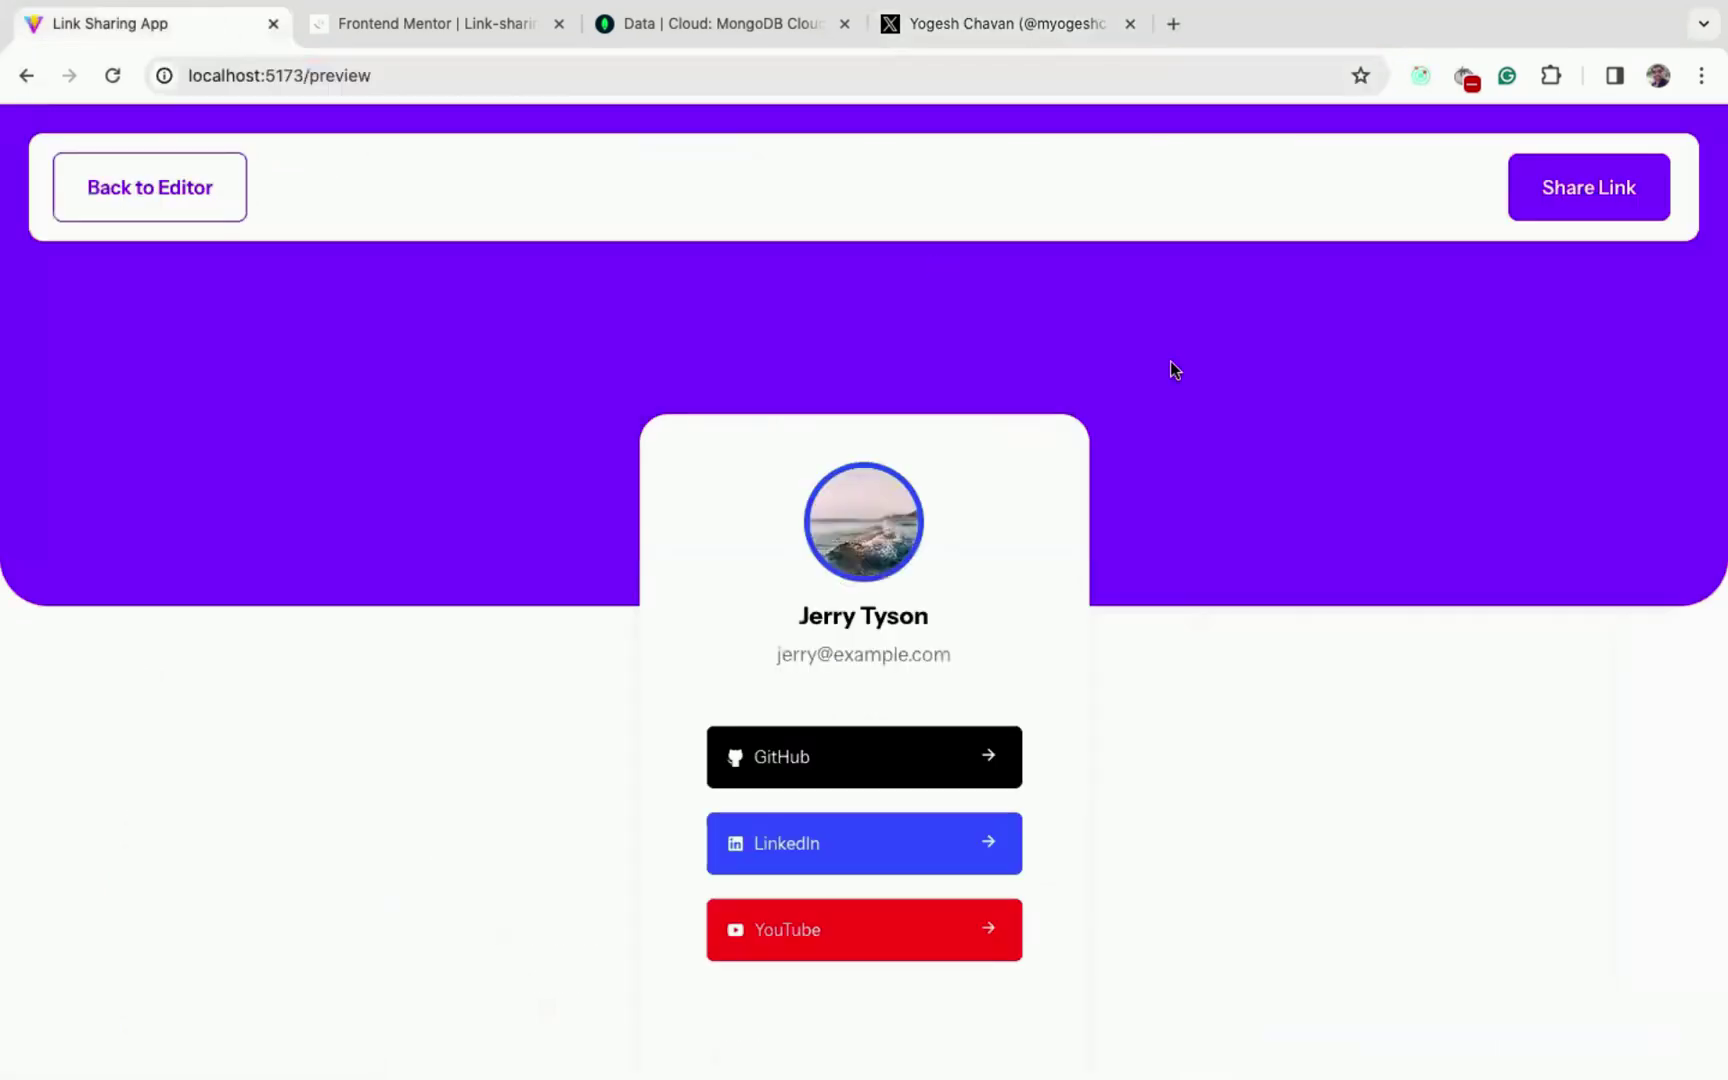
- Copy the share link, reload the shared profile, and check its GitHub and LinkedIn buttons
click(1585, 190)
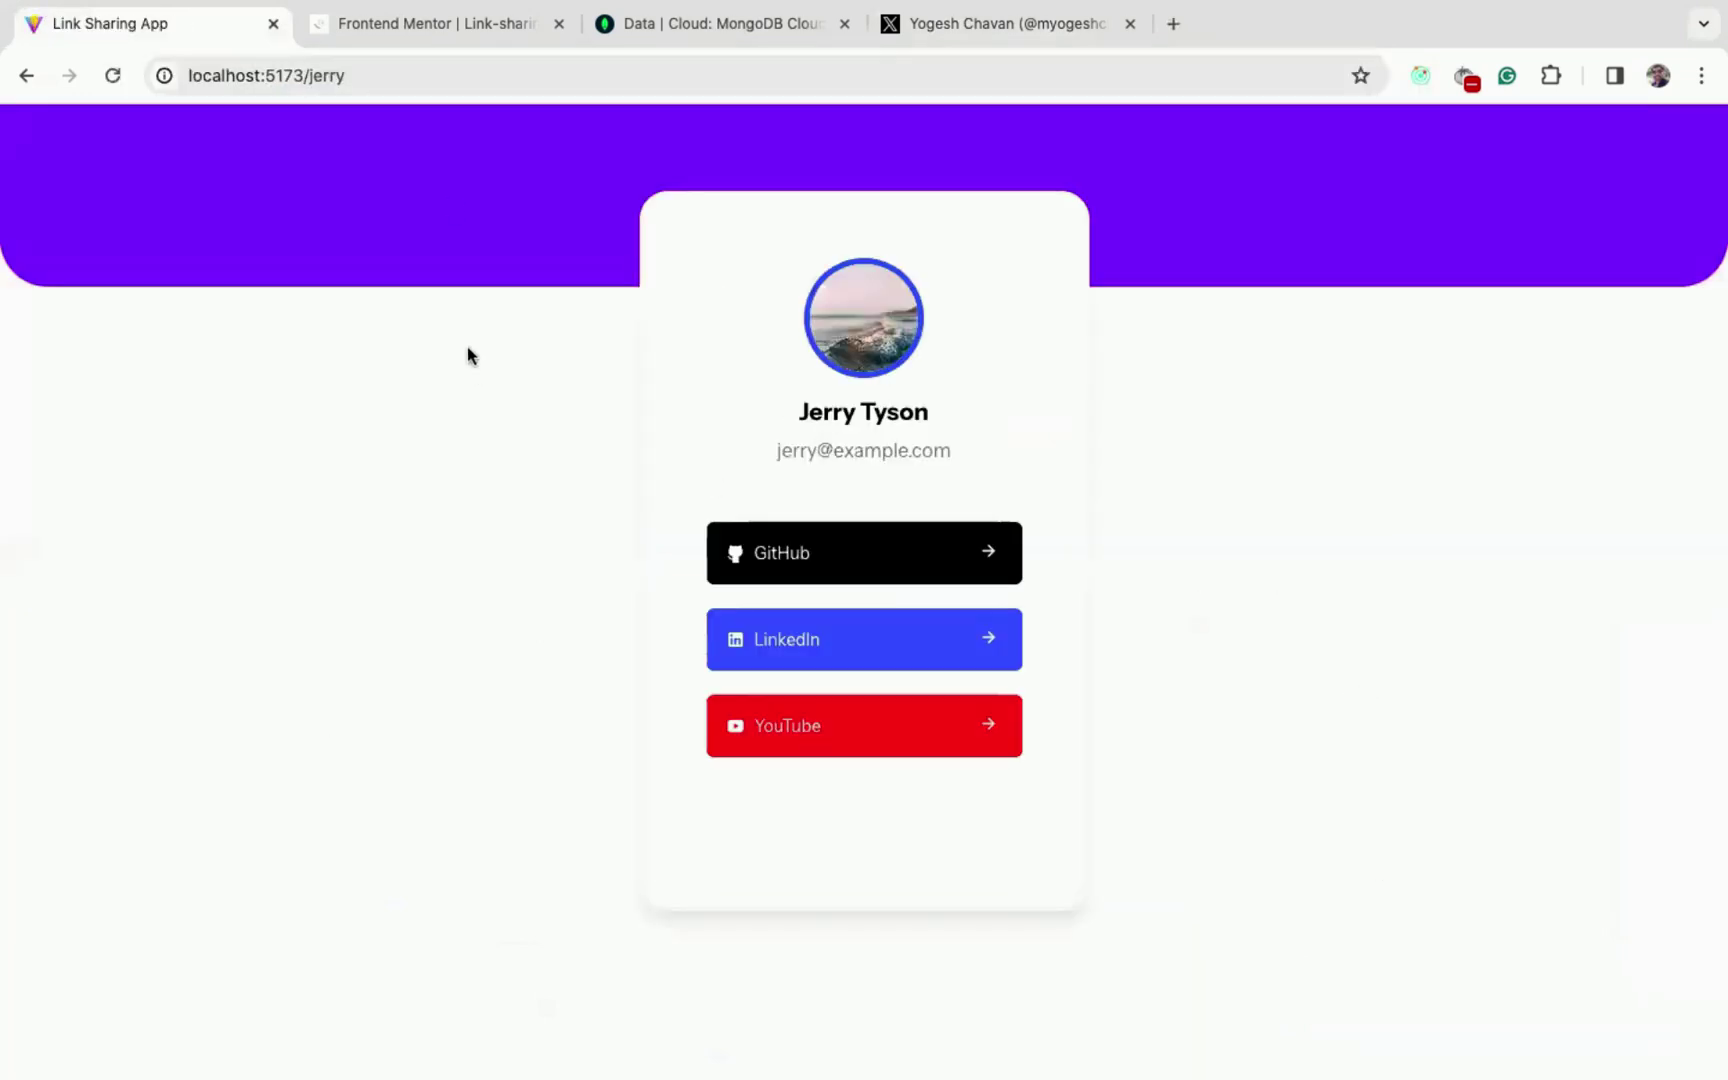
click(112, 76)
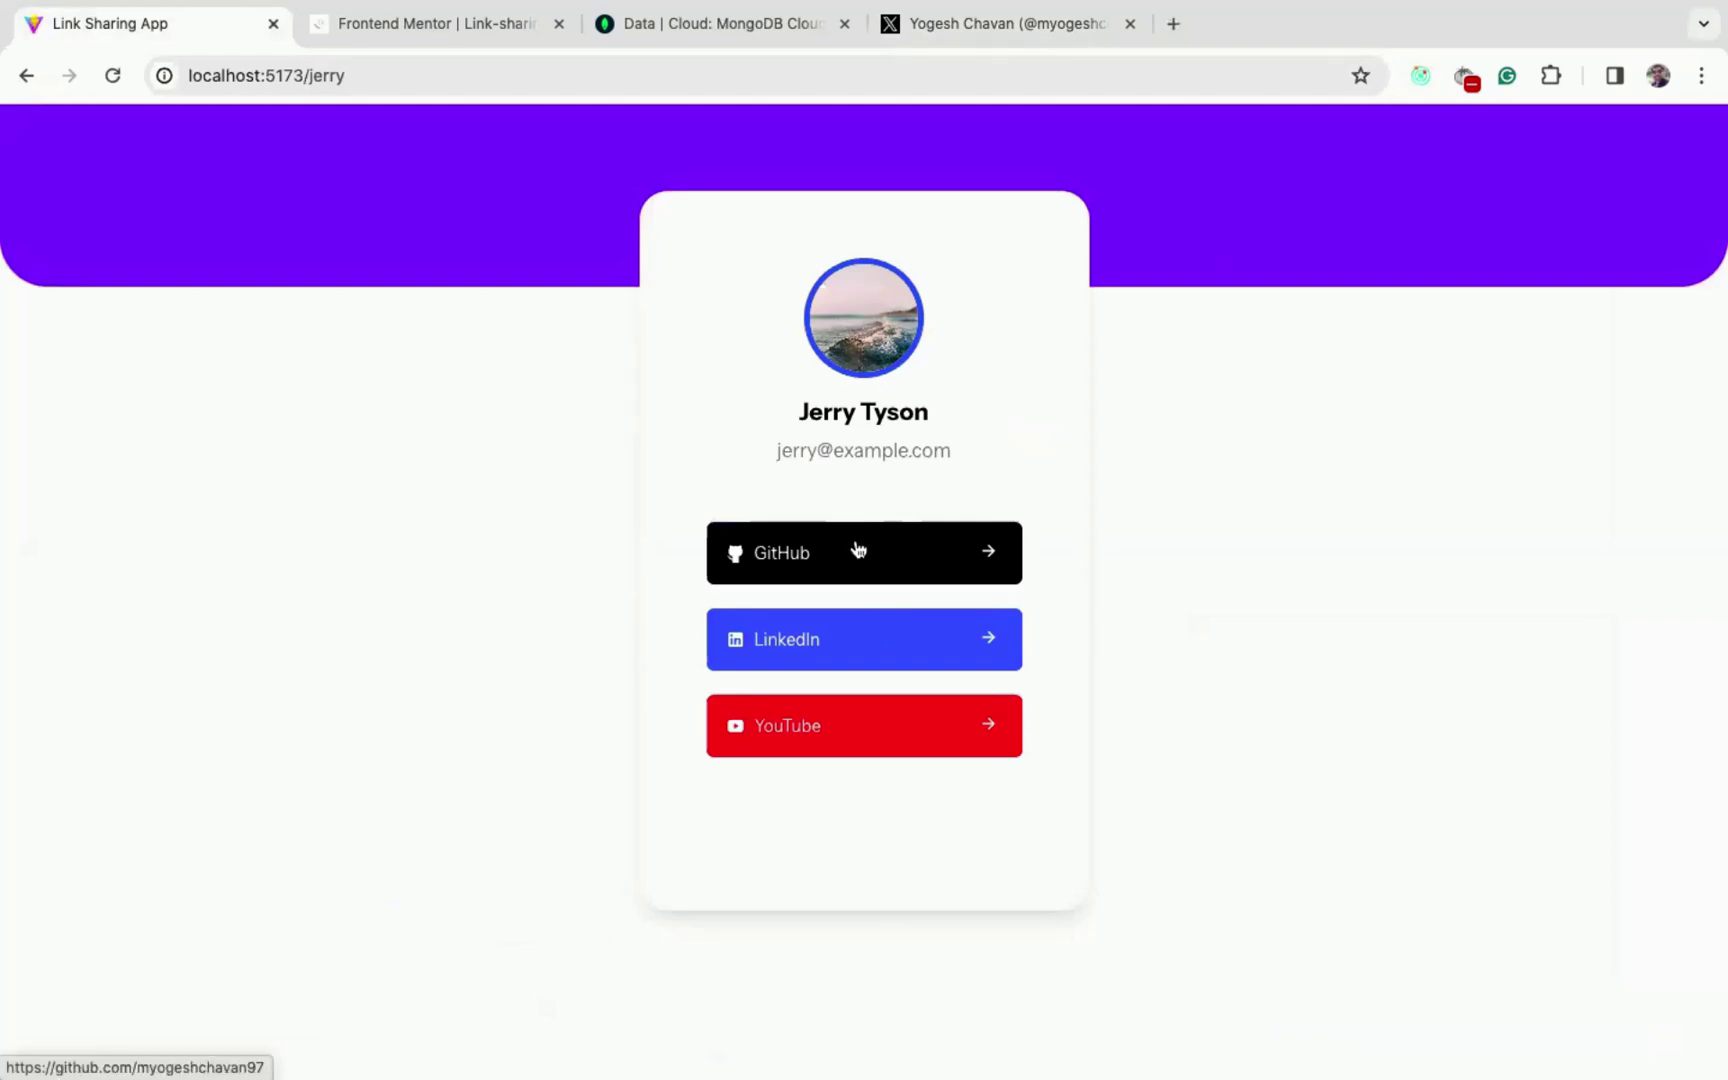
click(858, 549)
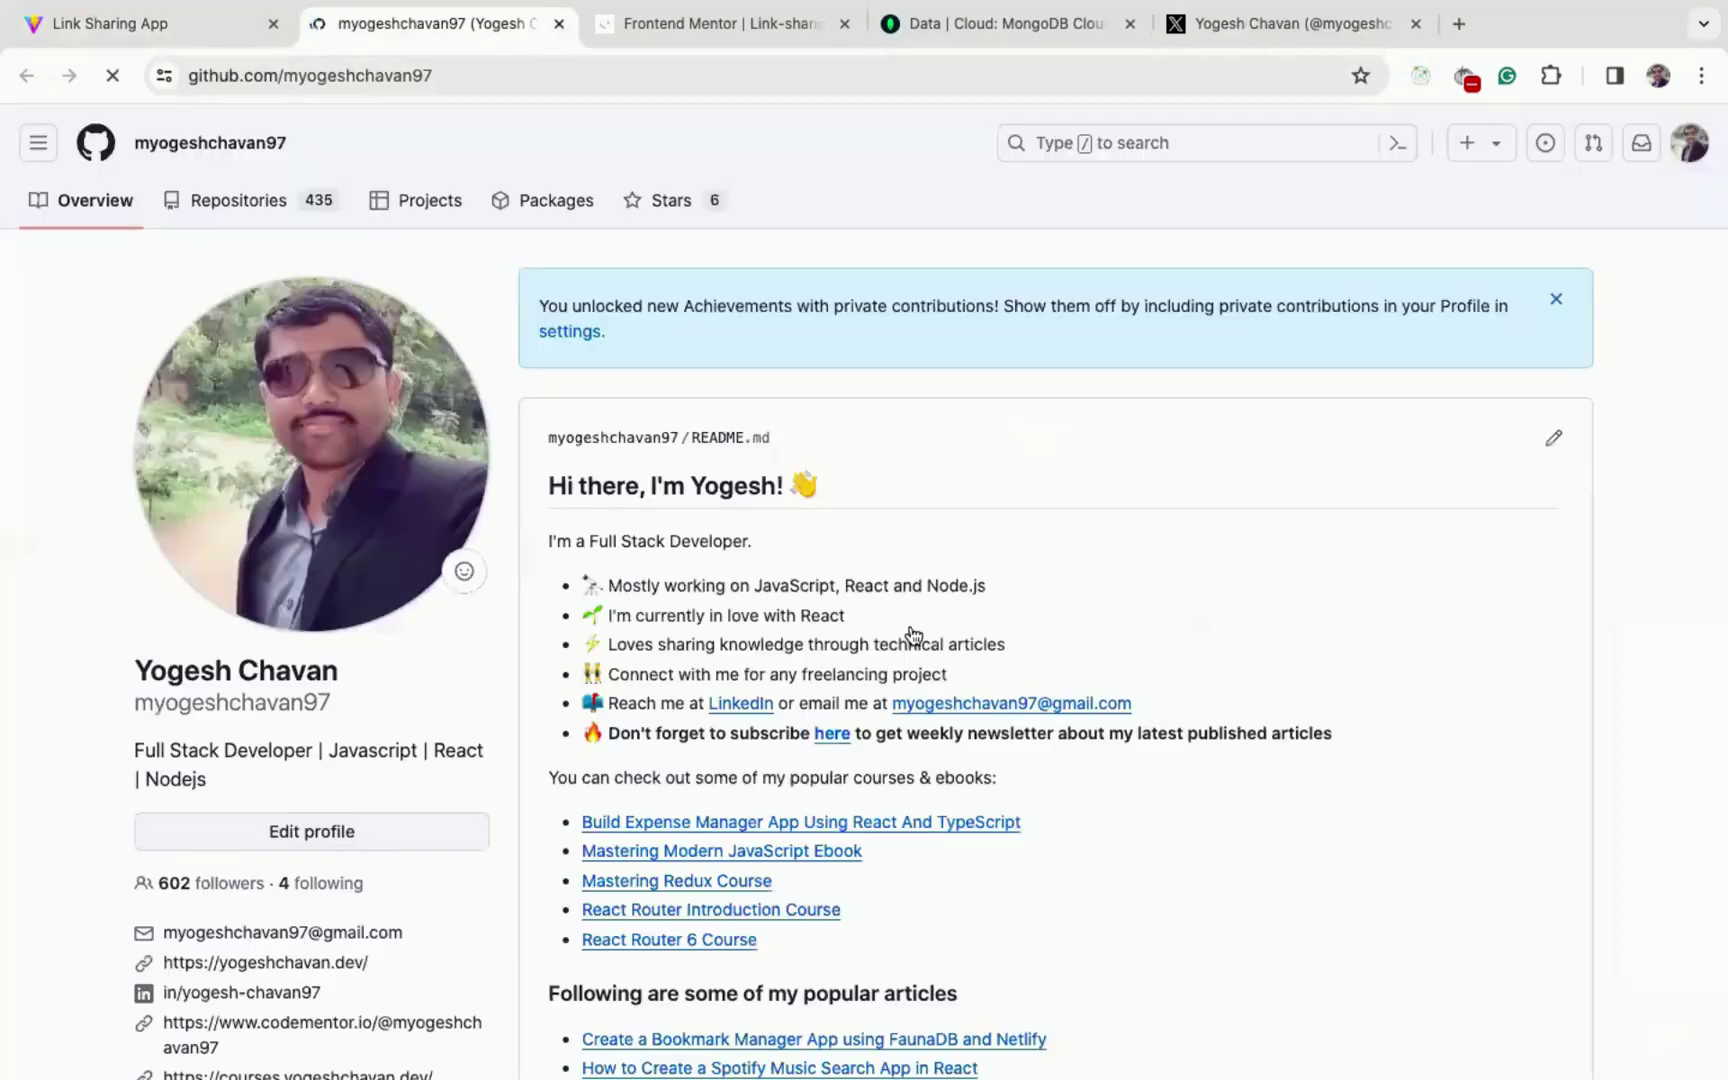
key(super+w)
click(836, 650)
key(super+w)
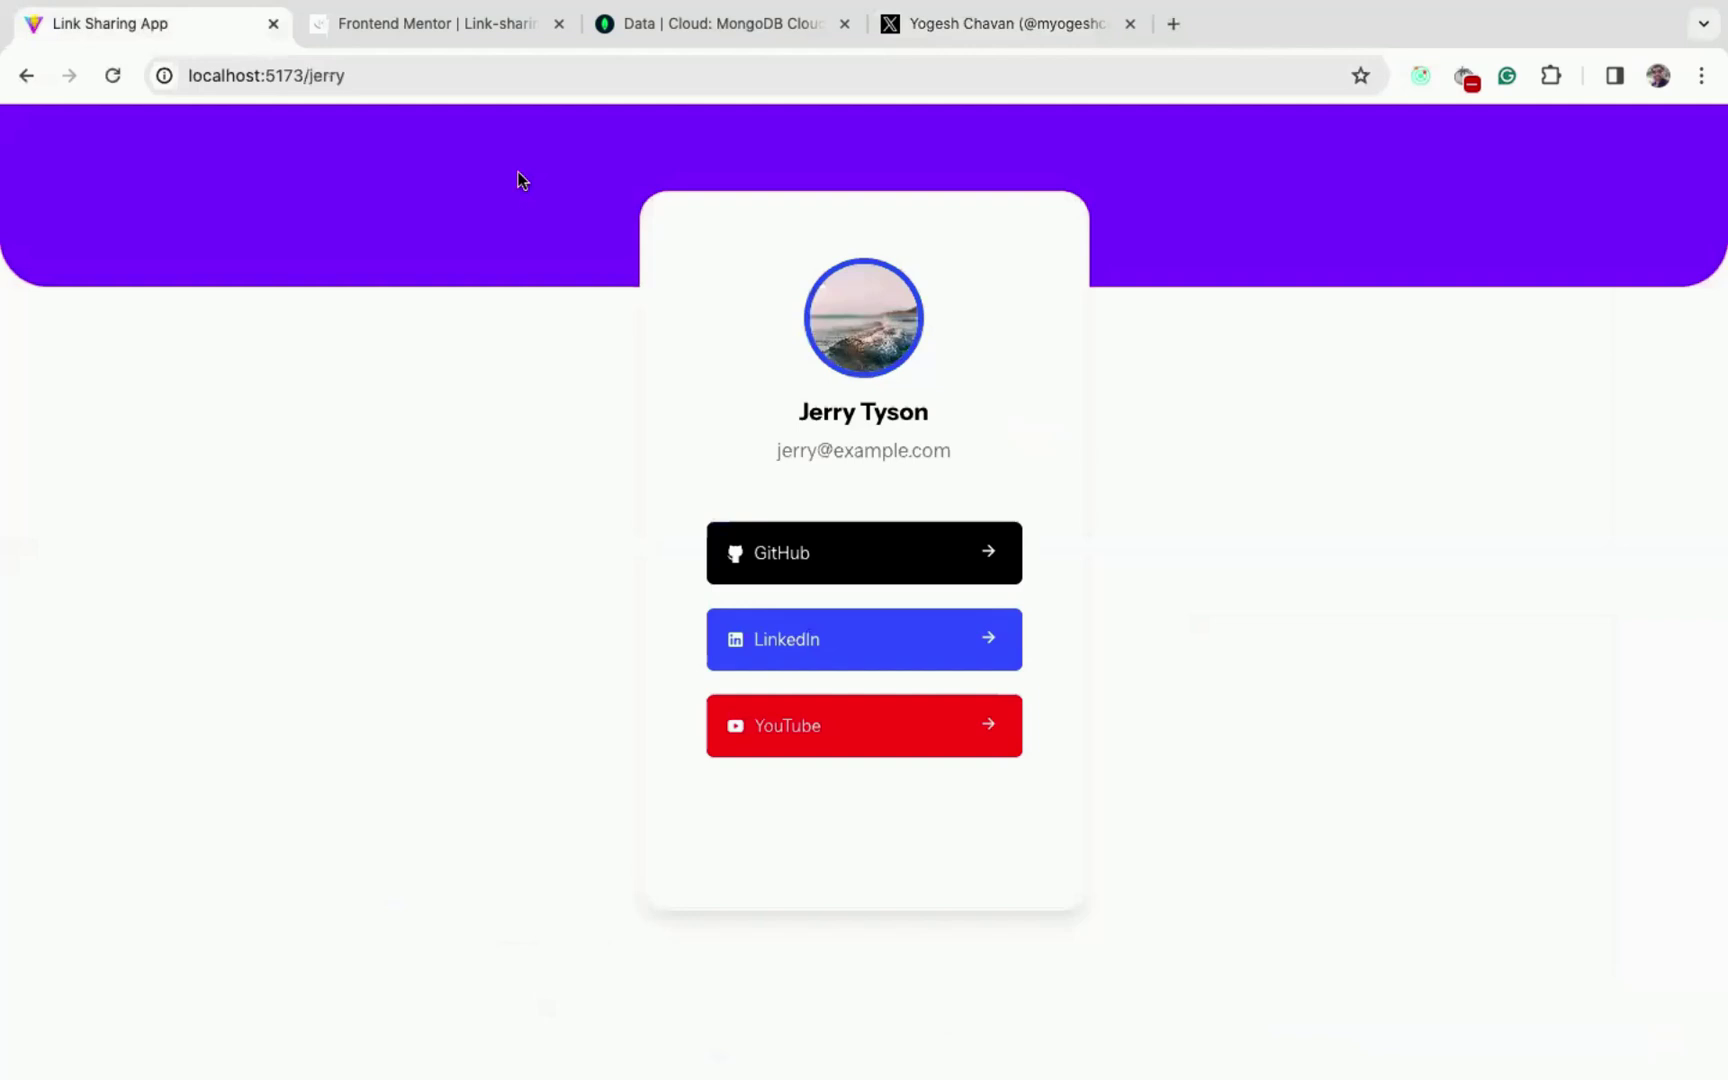
- Change the page address to /dashboard to return to the links dashboard
click(316, 72)
double_click(320, 75)
key(BackSpace)
text(dashboard)
key(Return)
- Drag LinkedIn and then YouTube above GitHub, so the links read LinkedIn, YouTube, GitHub
scroll(879, 571, down, 3)
scroll(879, 571, up, 3)
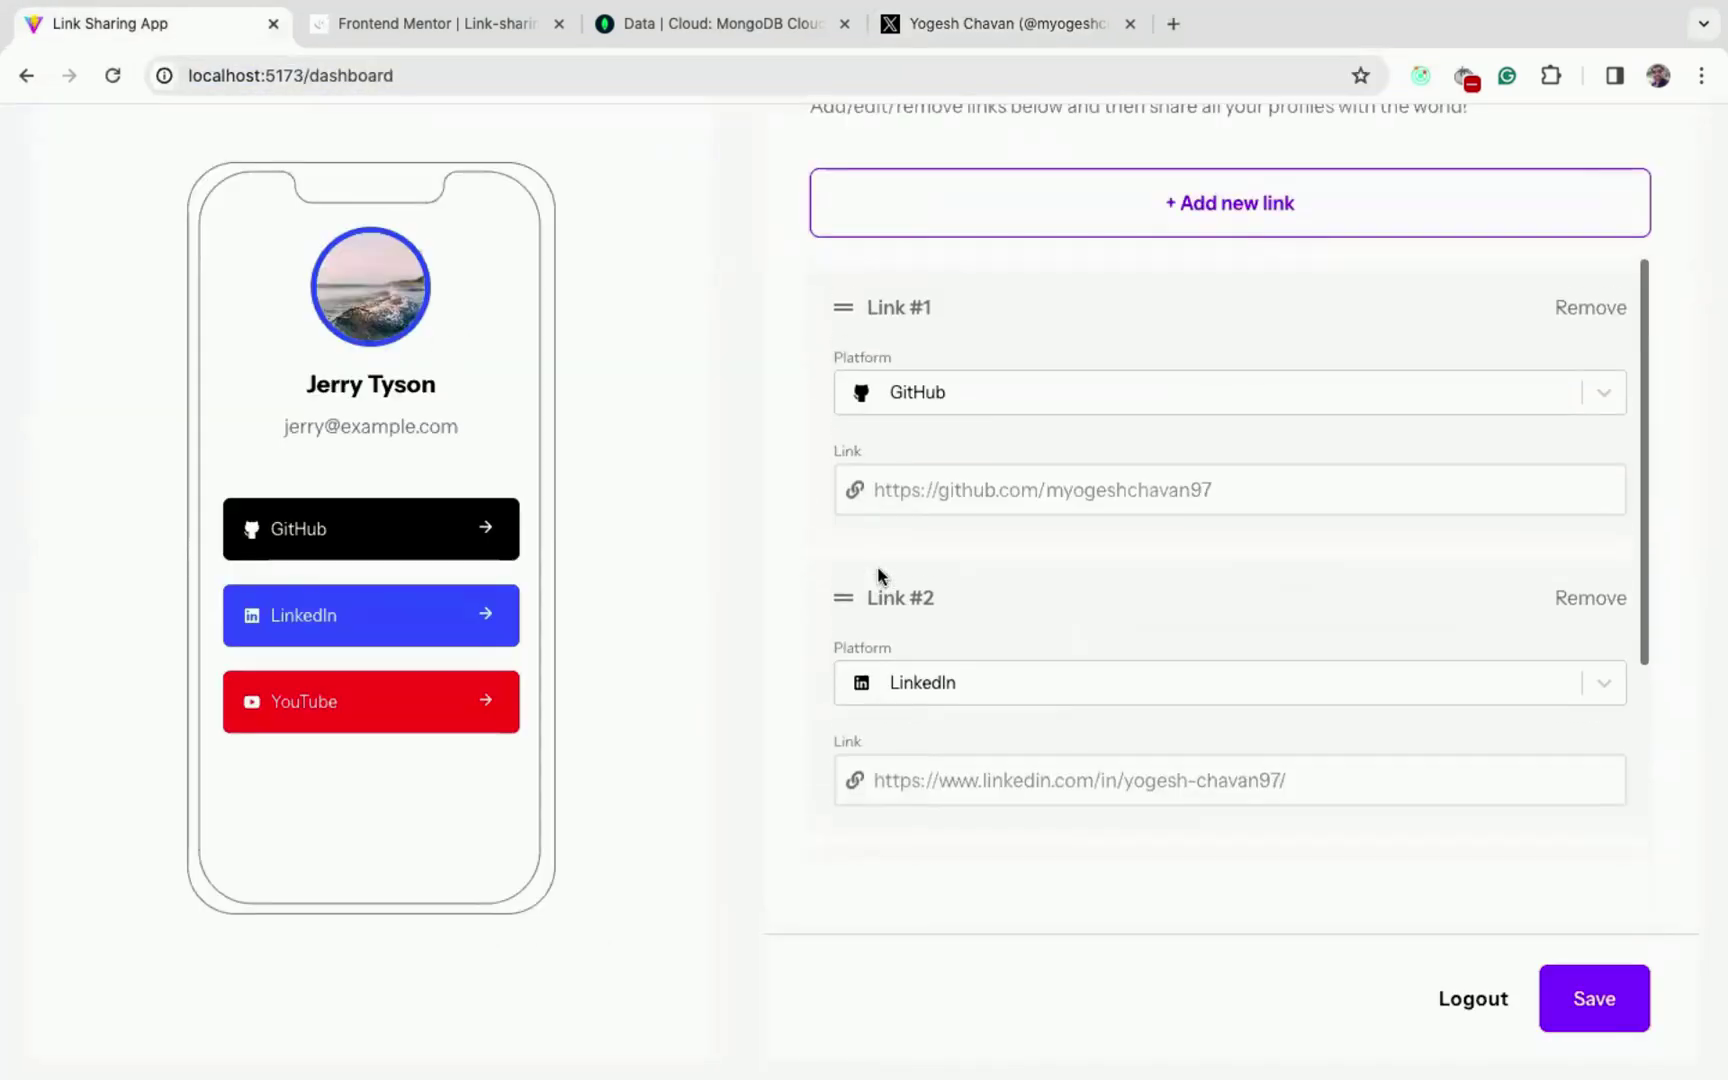
drag(843, 603, 828, 310)
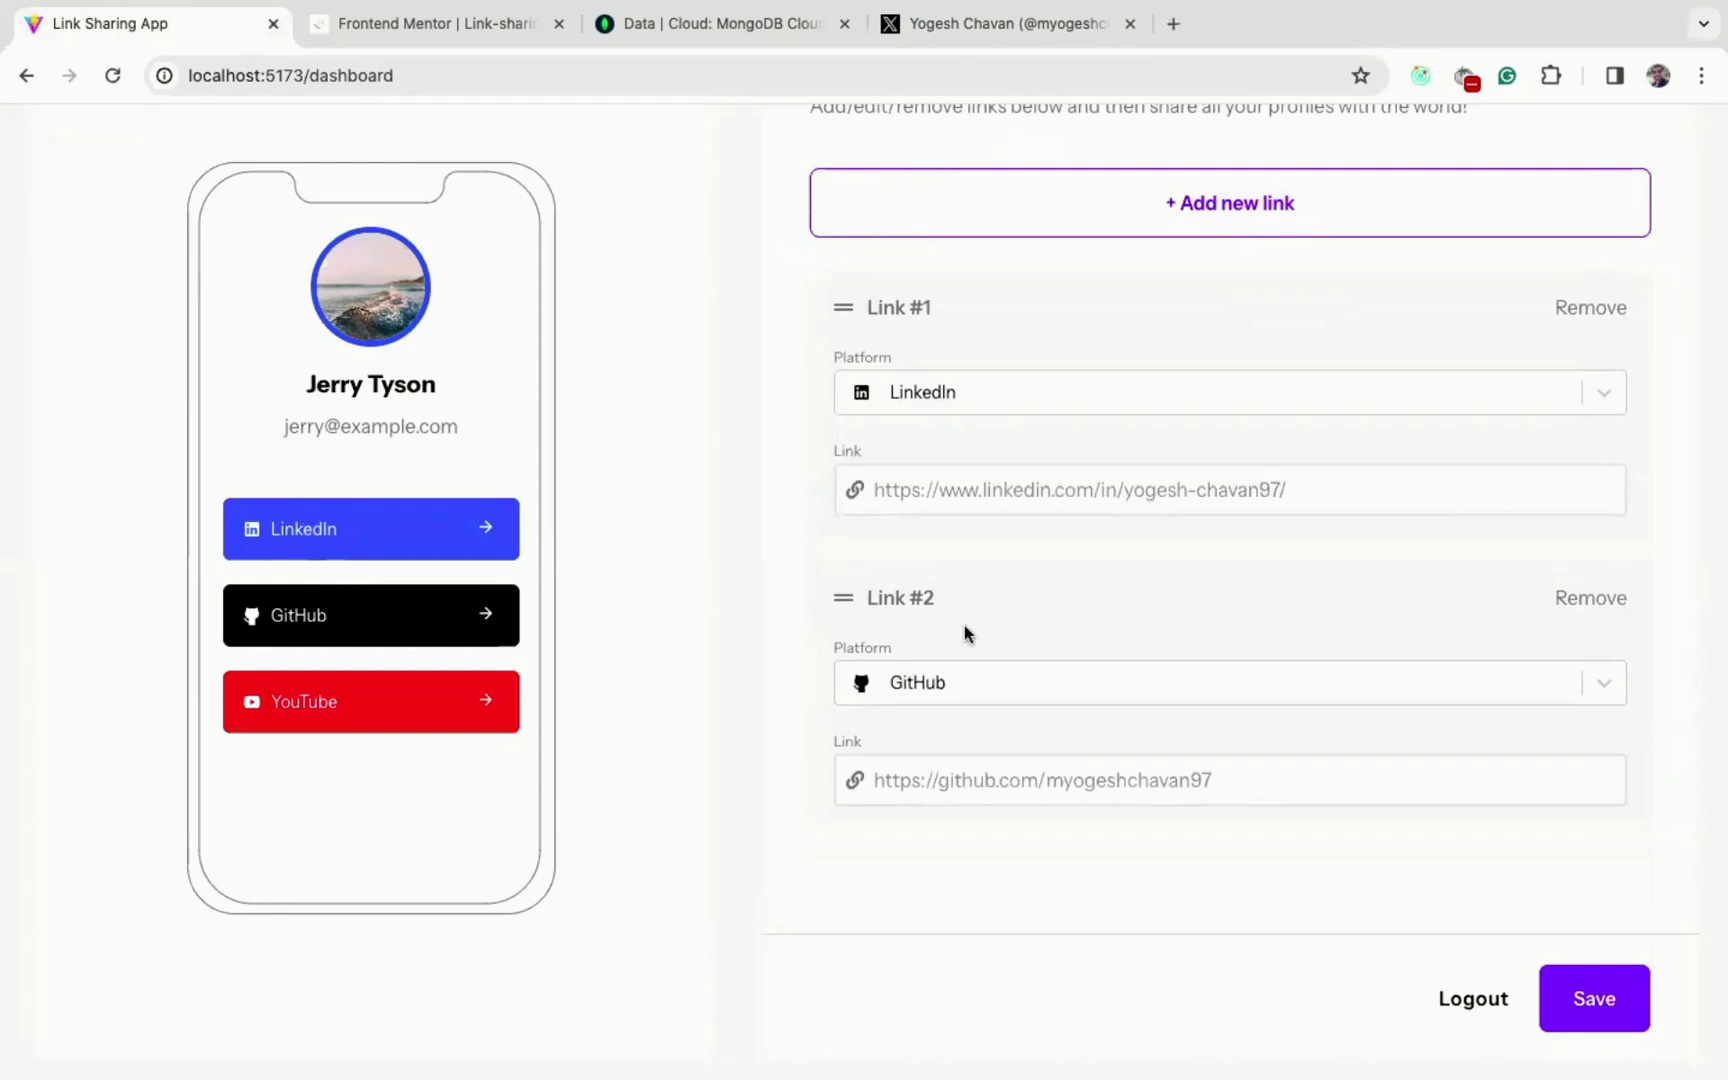
scroll(964, 625, down, 3)
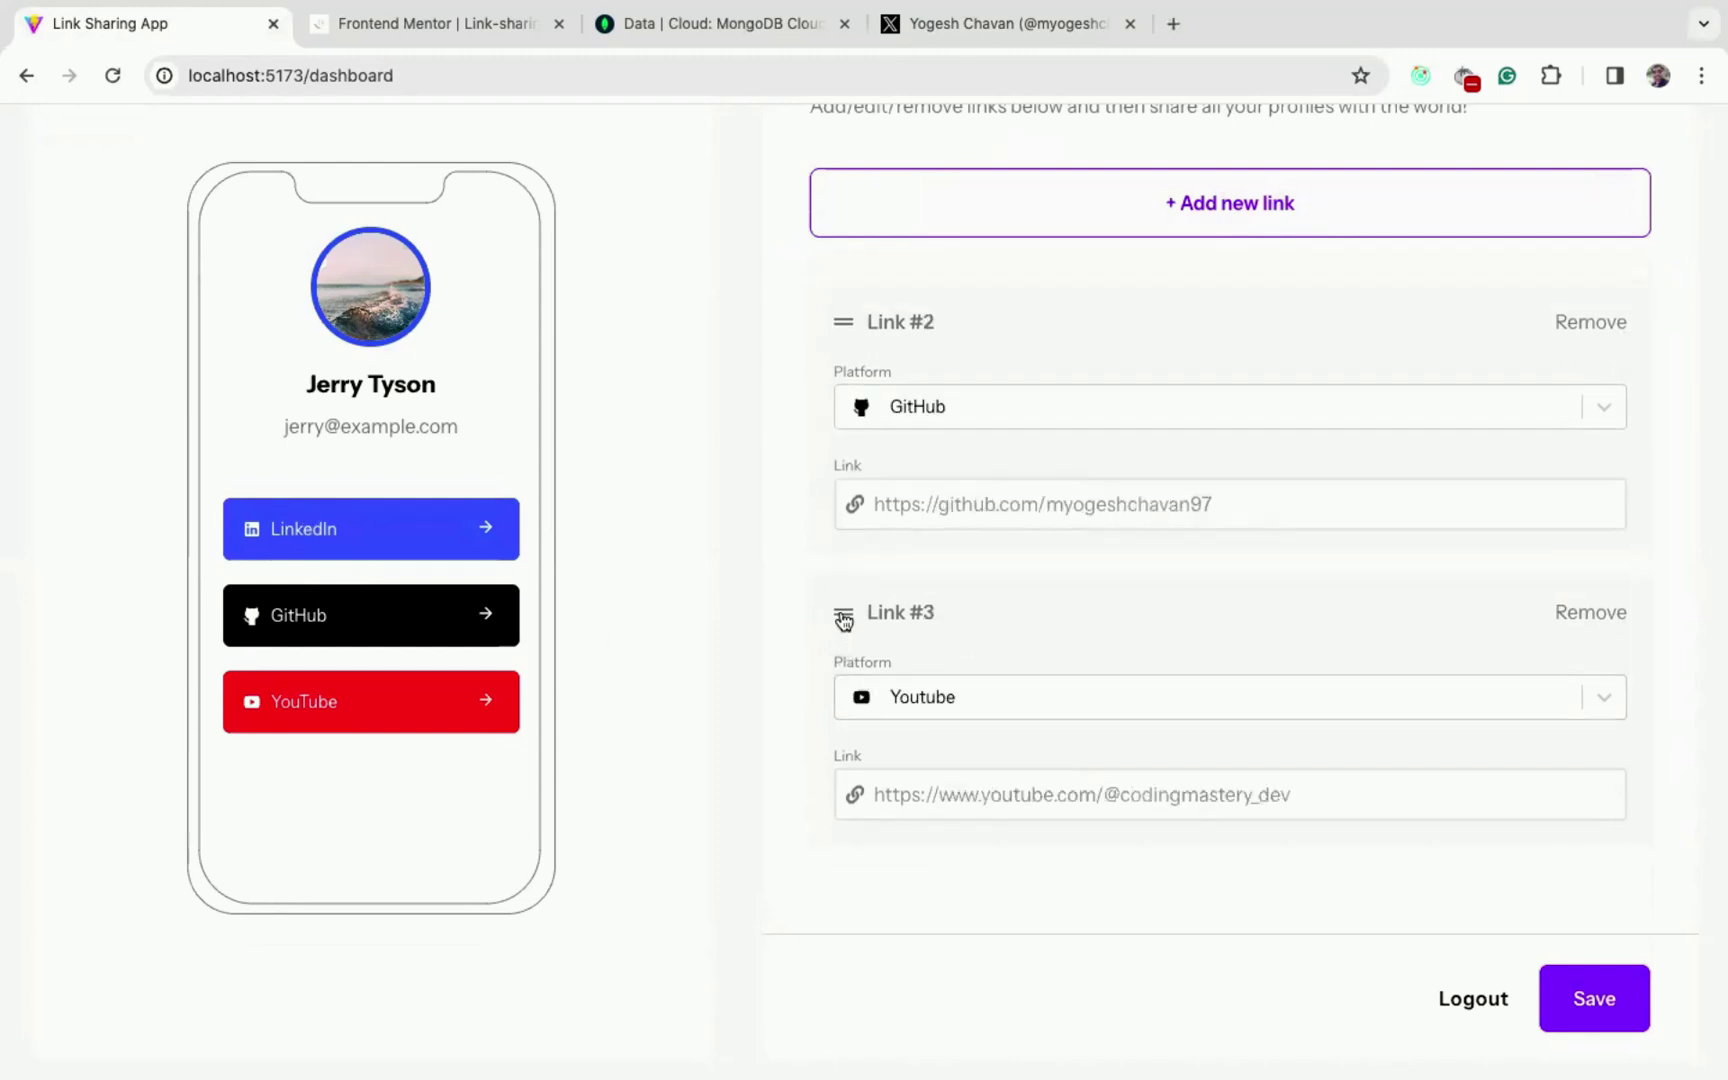
drag(844, 621, 833, 390)
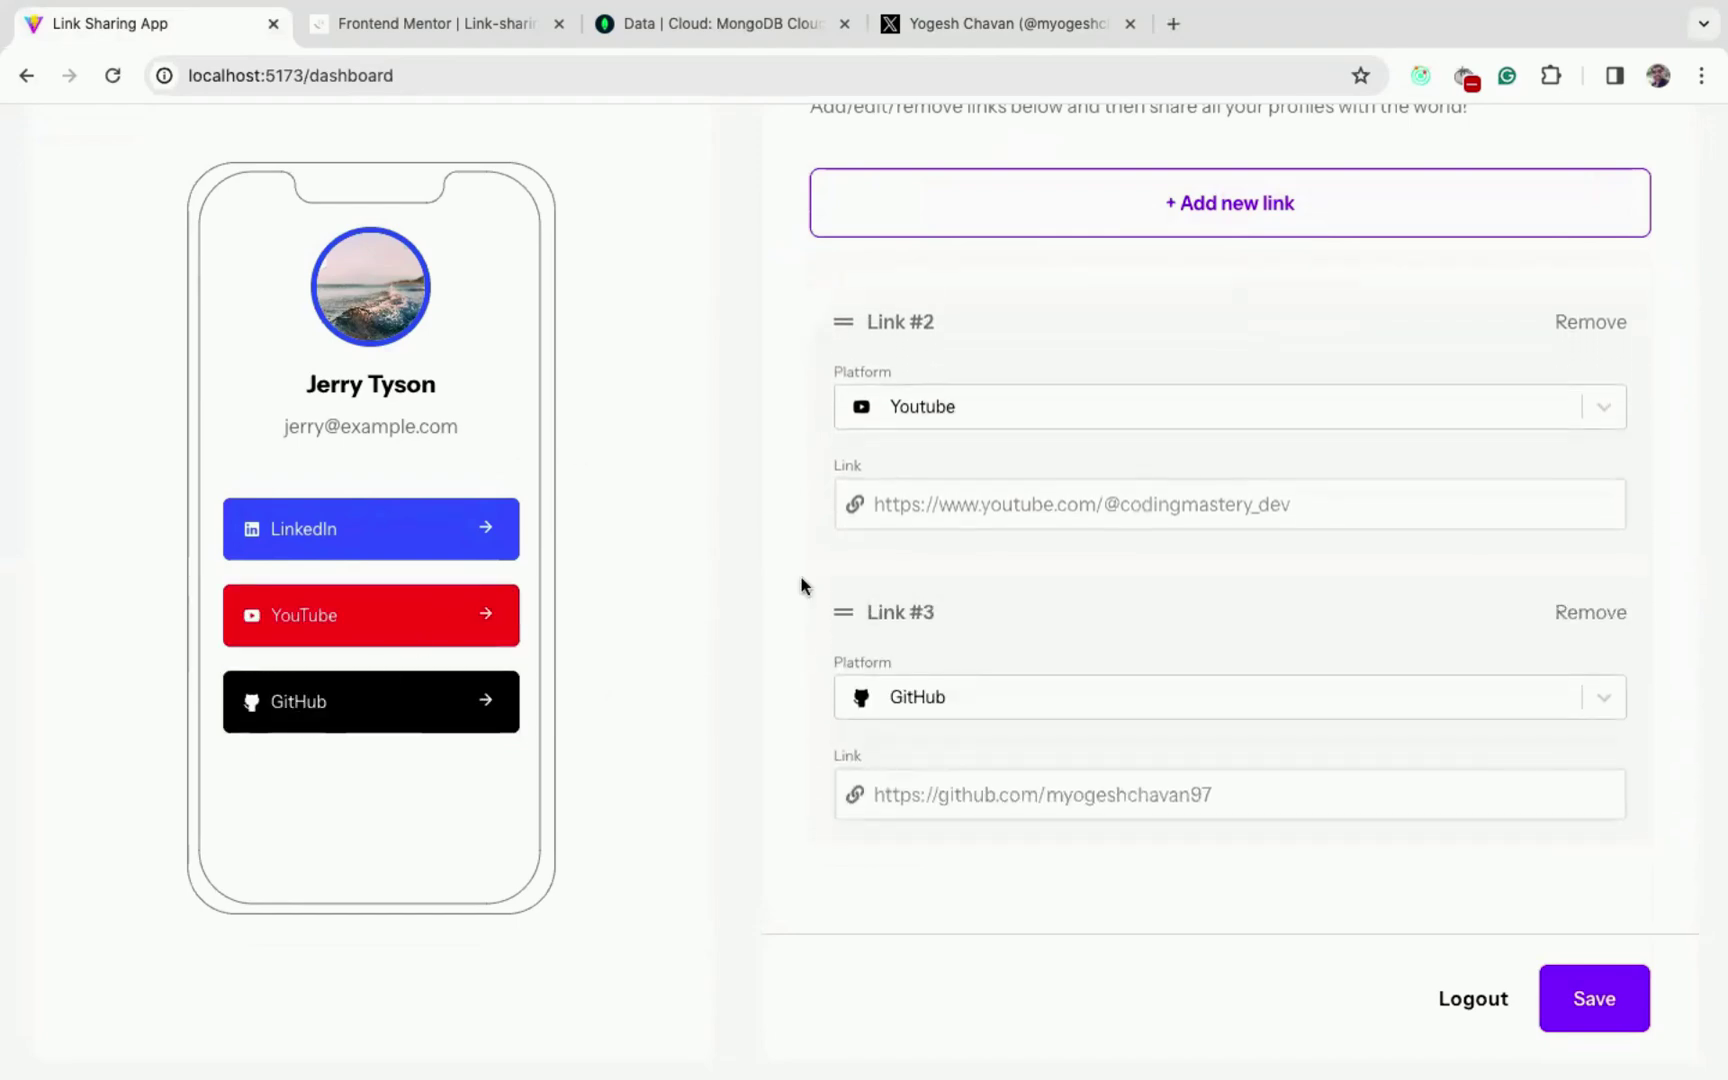
scroll(1019, 536, up, 3)
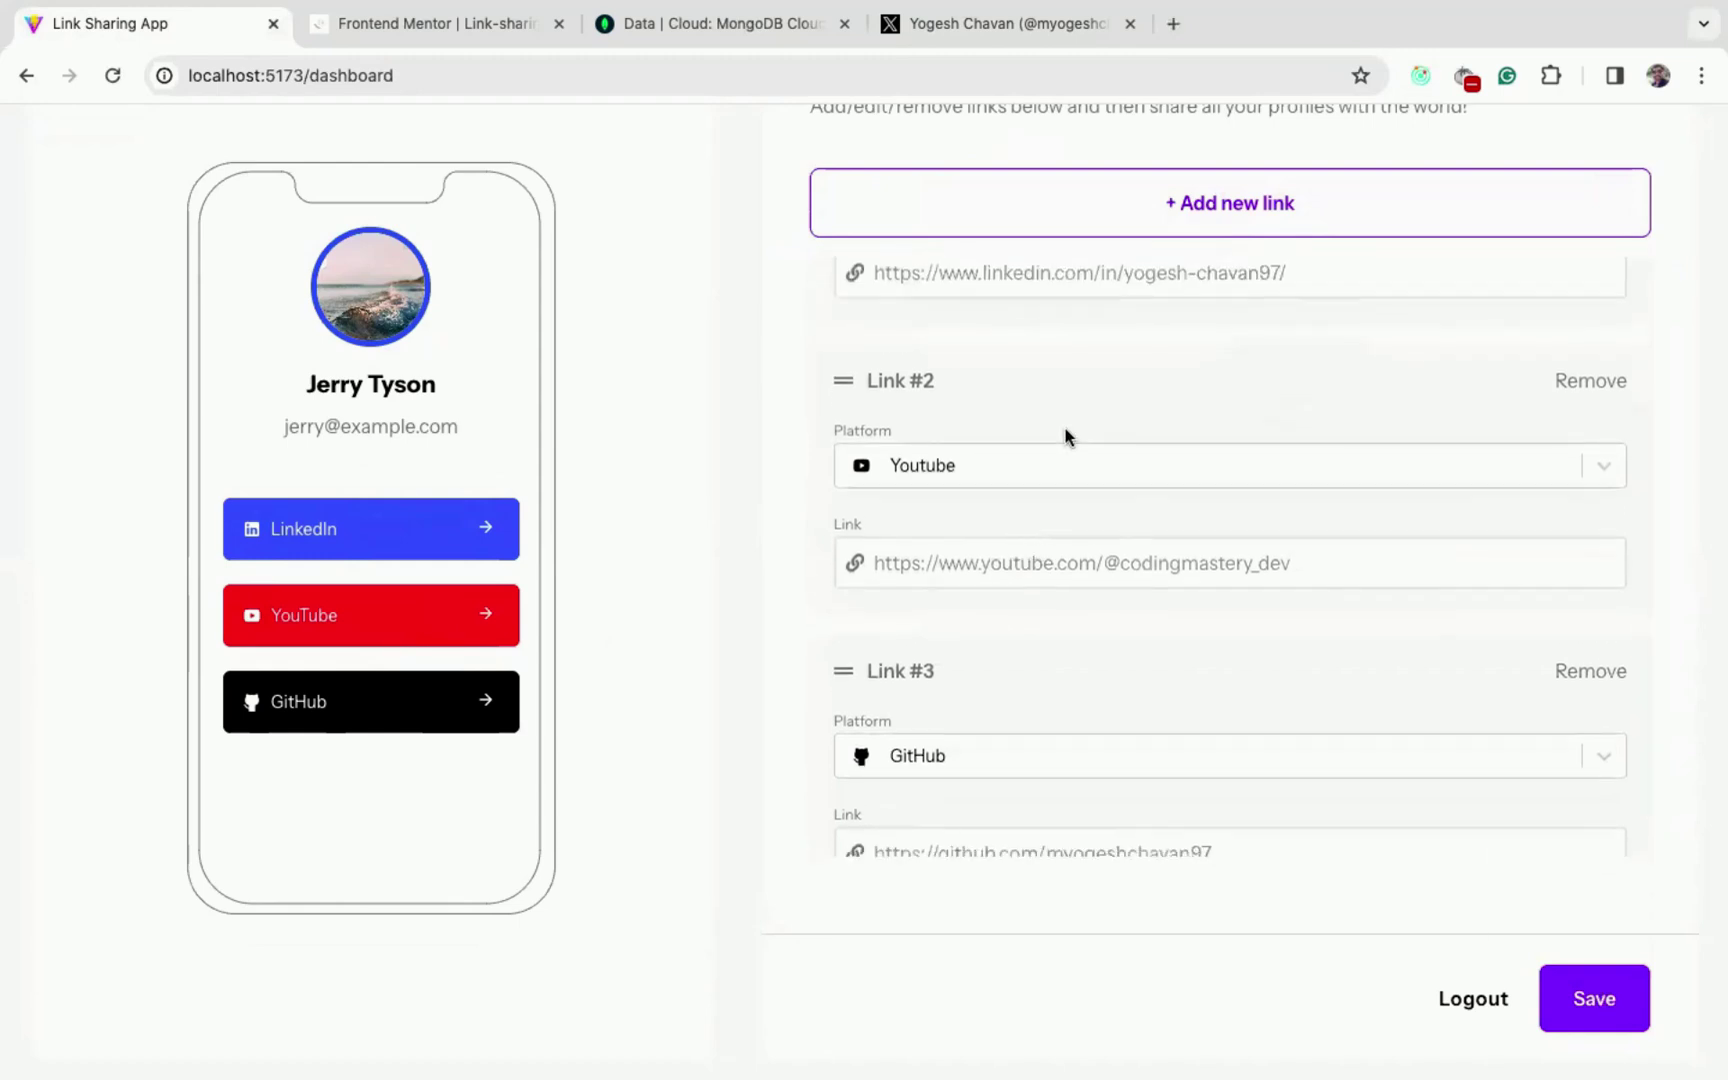
- Save with an empty LinkedIn URL to show the error, then restore the URL and save
triple_click(1304, 490)
key(super+c)
key(BackSpace)
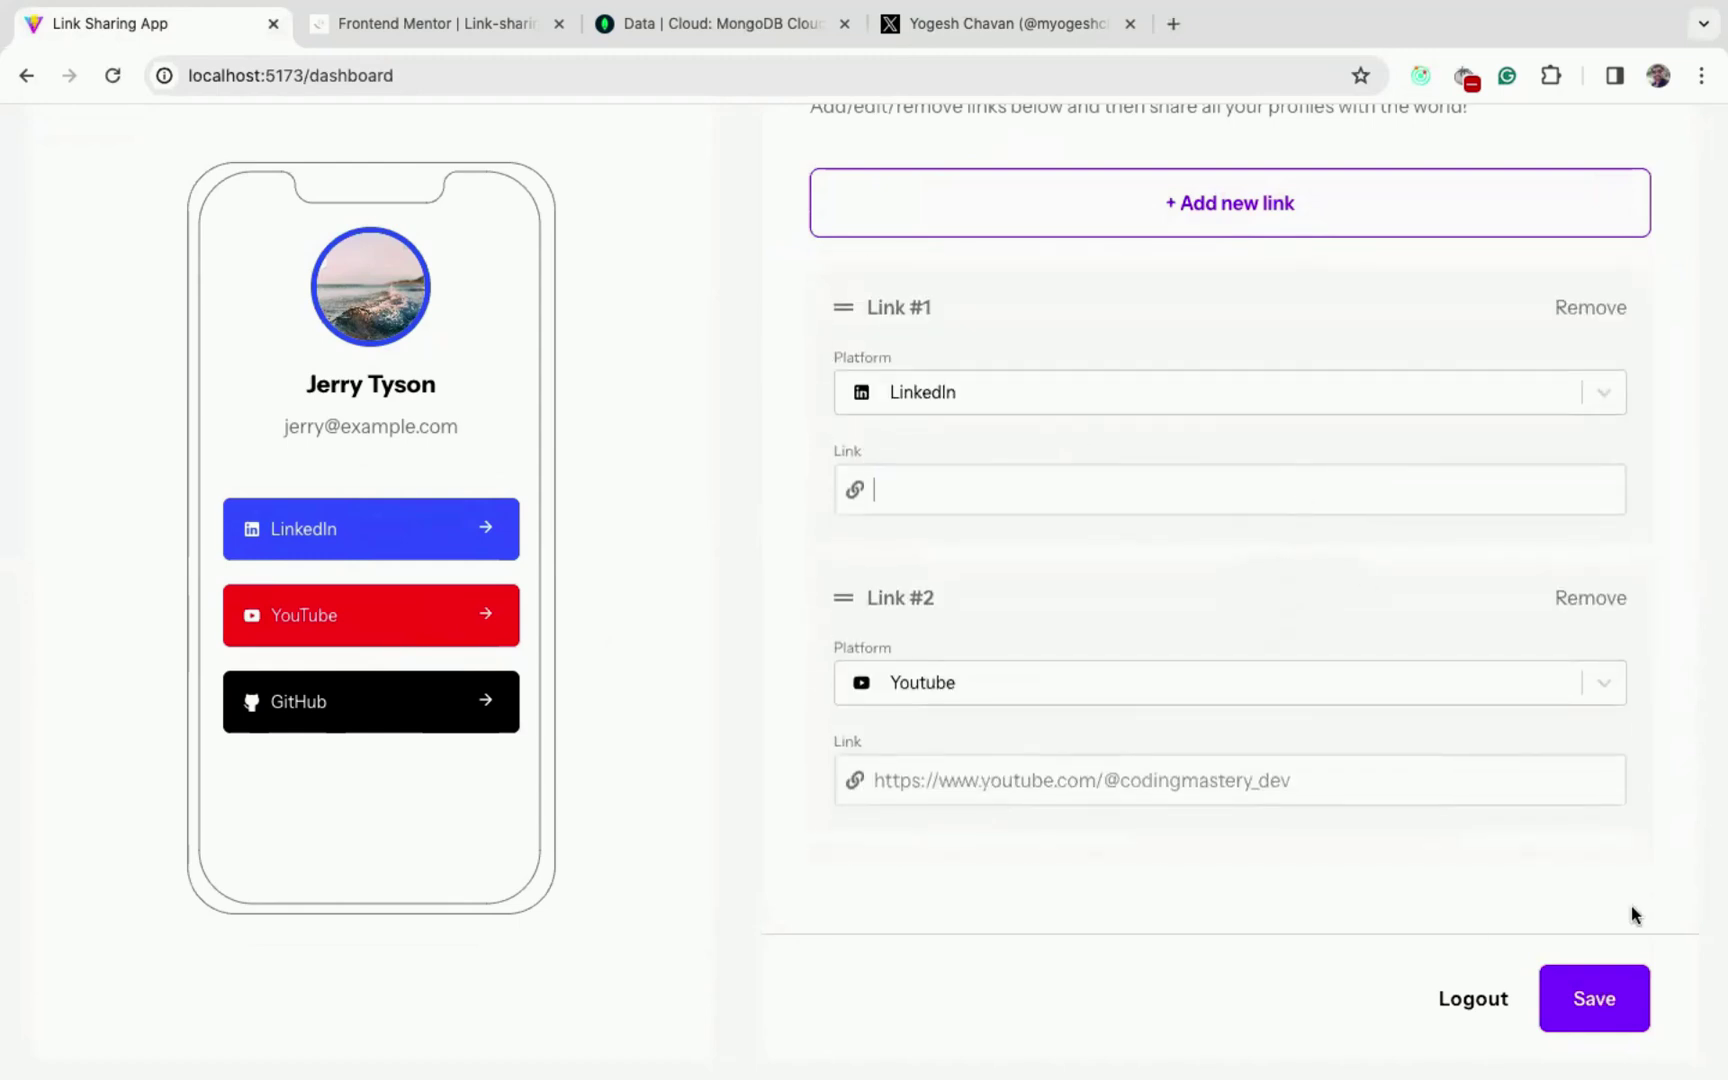
click(1594, 999)
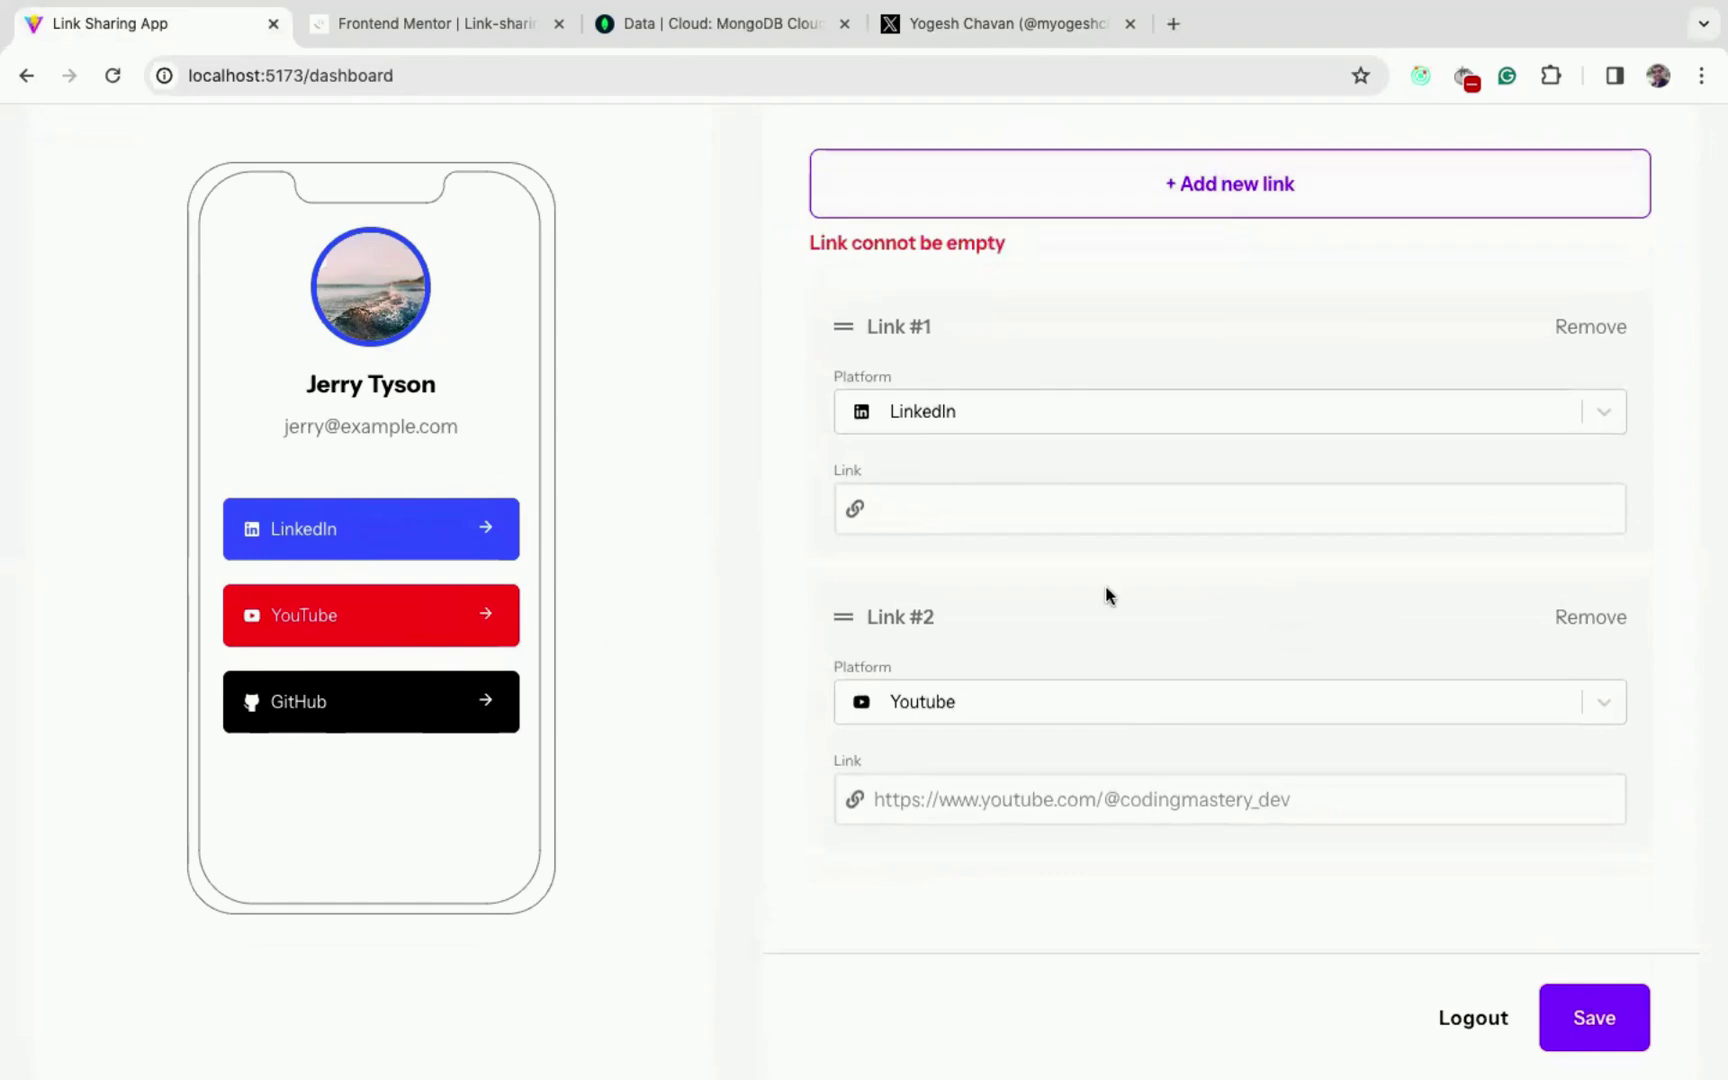
click(1044, 517)
key(super+v)
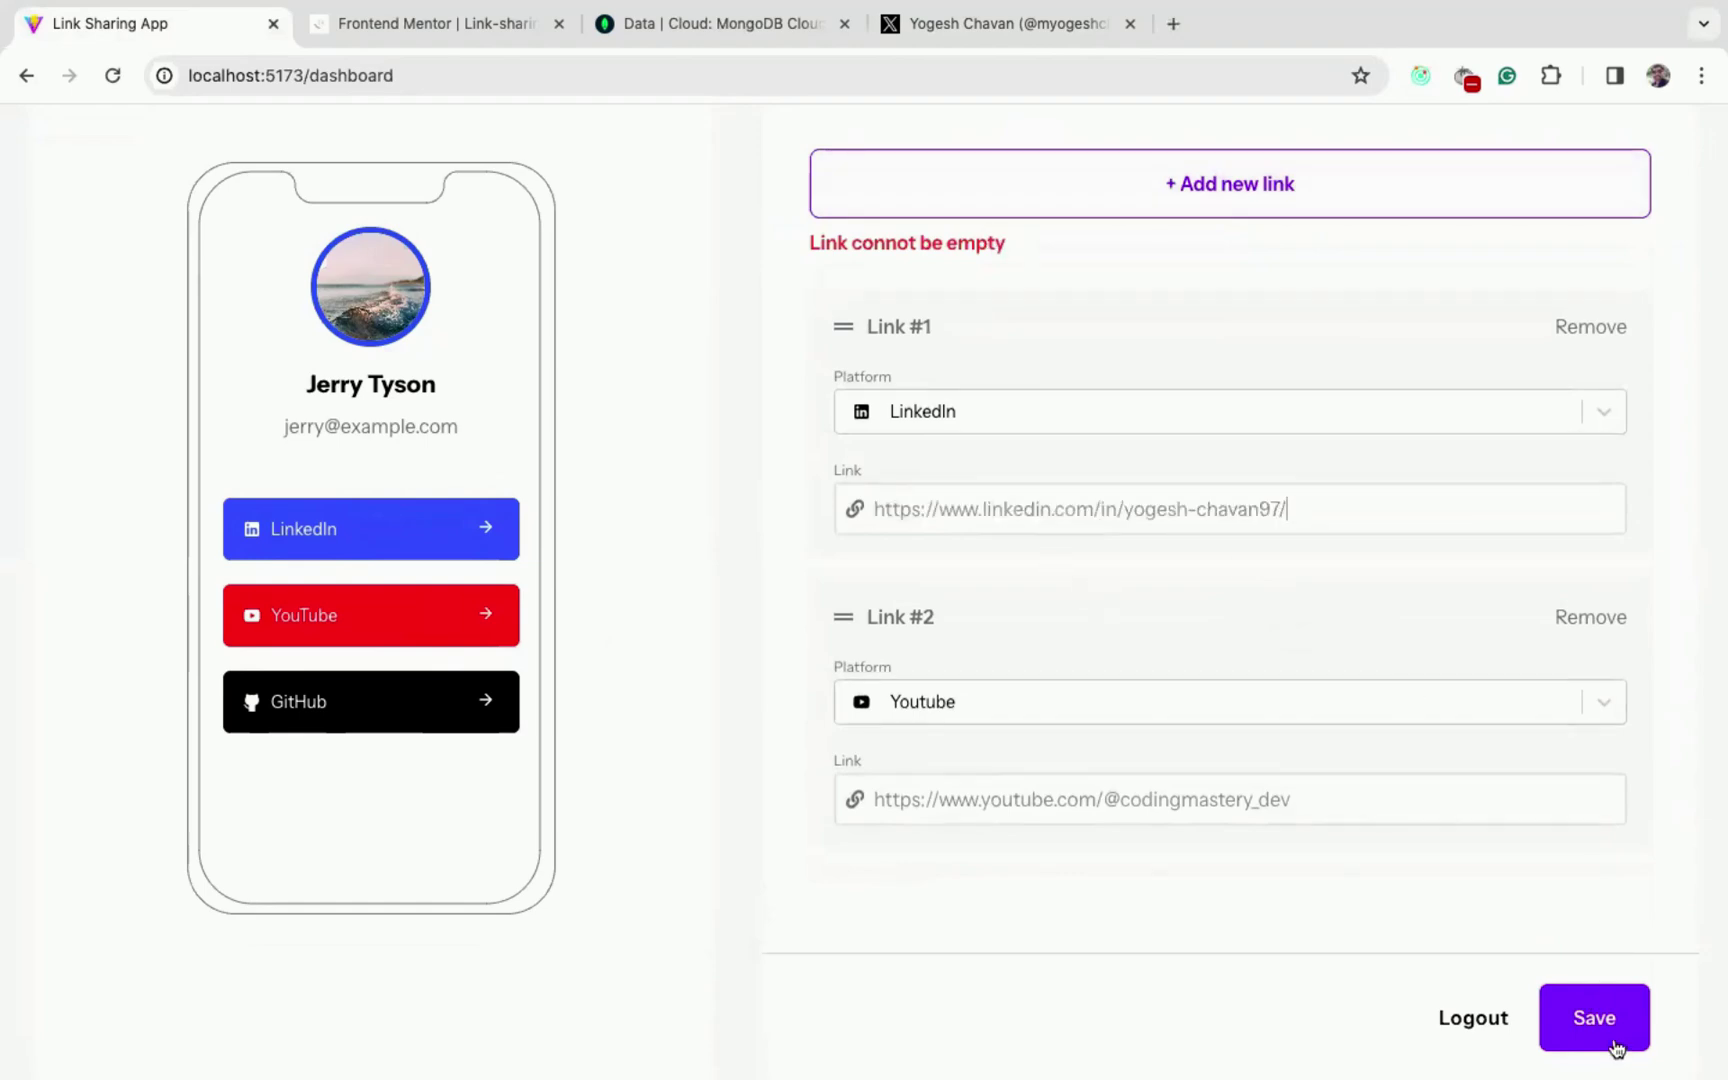
click(1612, 1042)
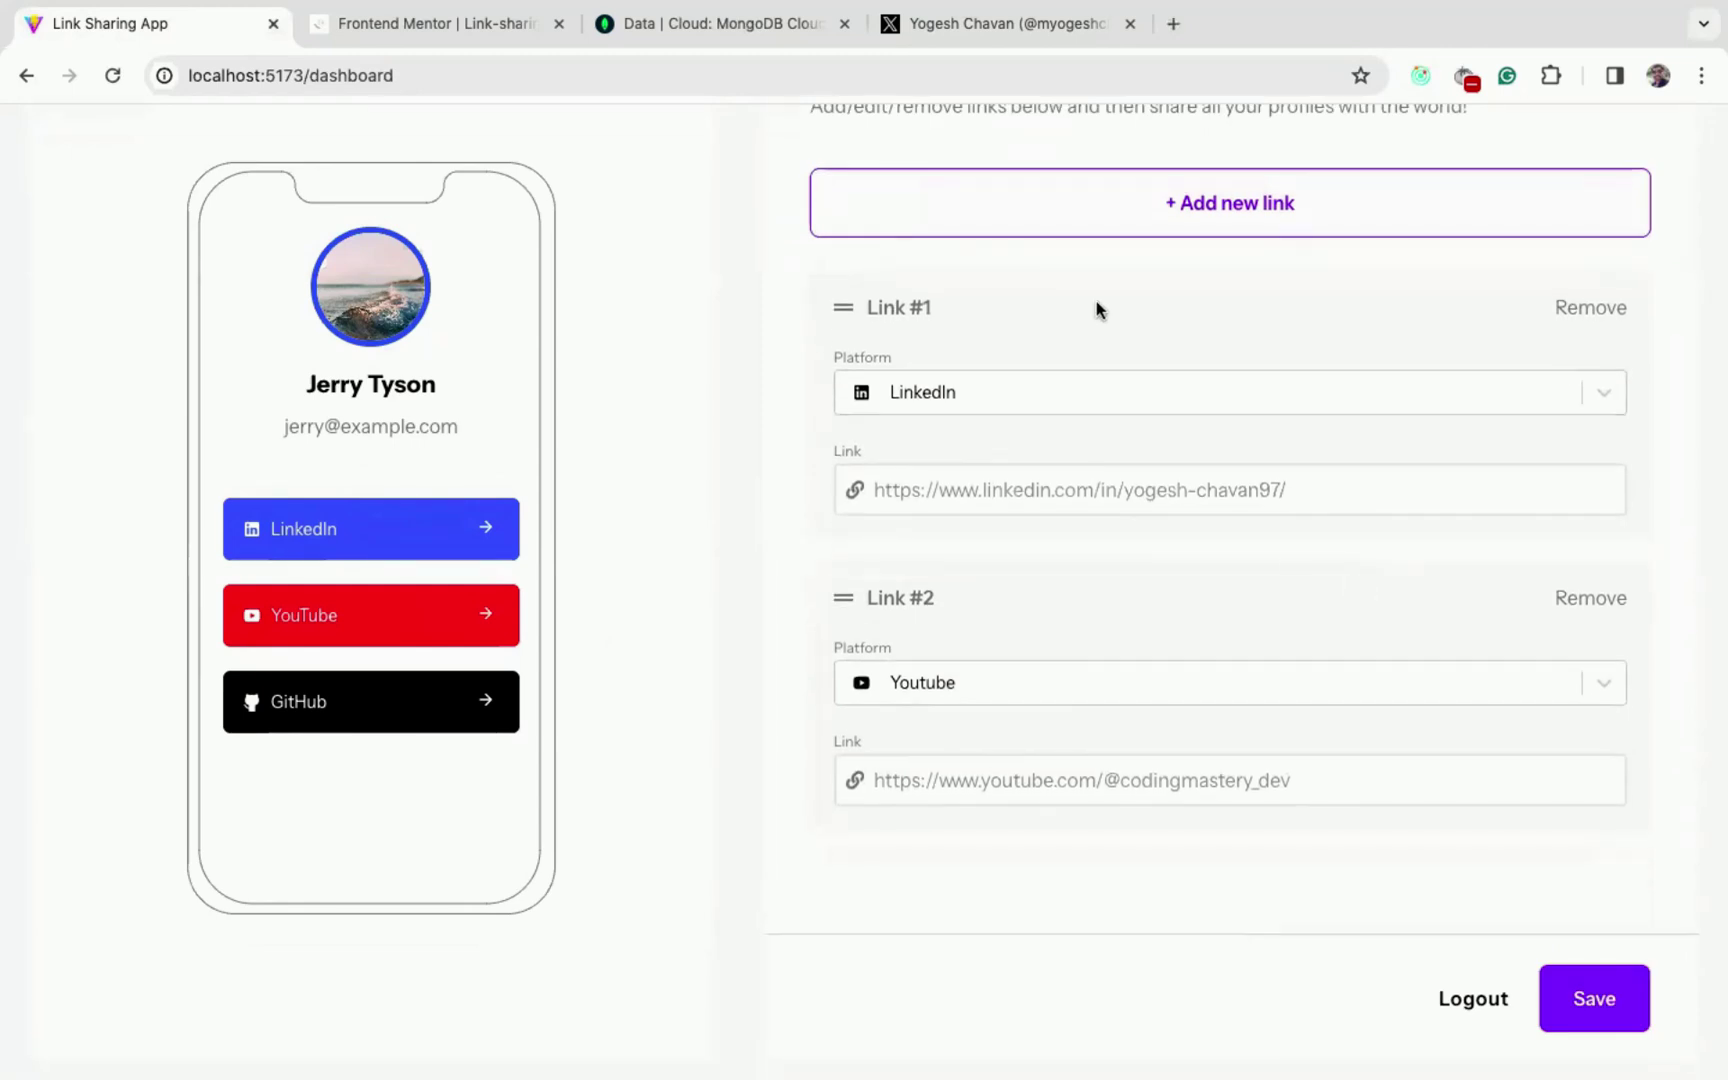
- Add a new link set to LinkedIn to trigger the duplicate-platform error, then remove it
click(1228, 201)
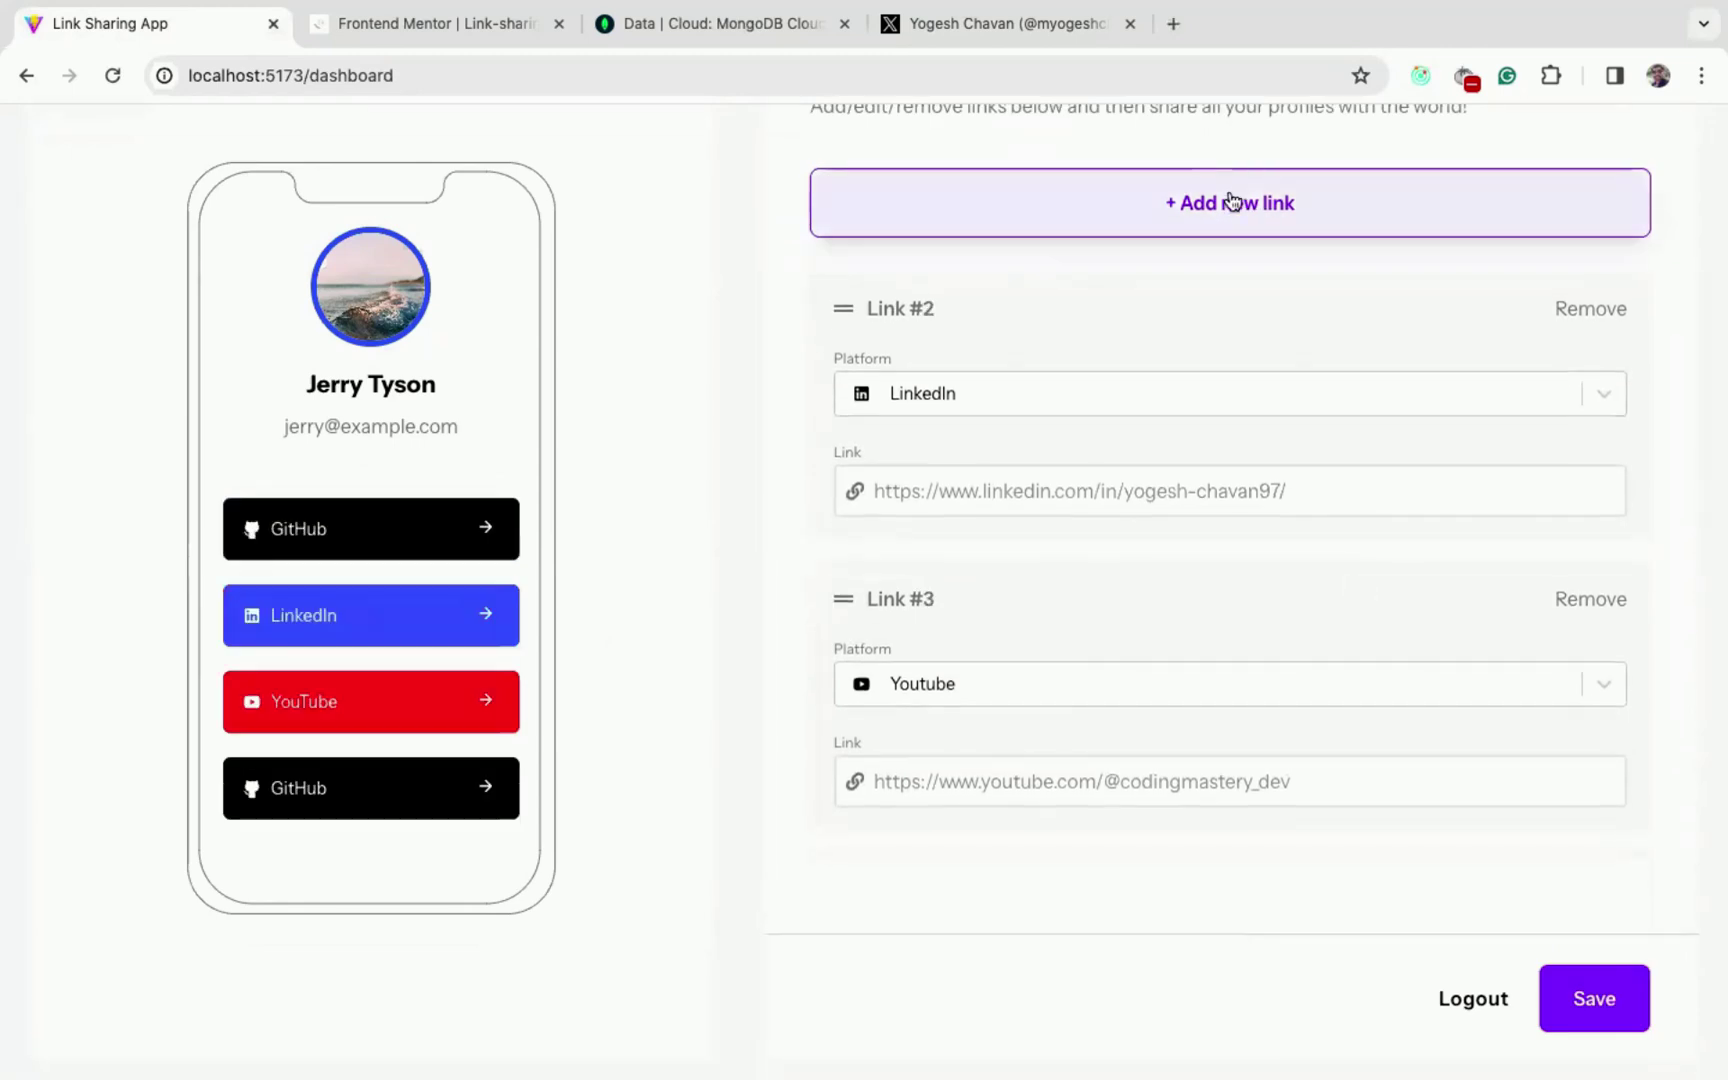
click(1033, 398)
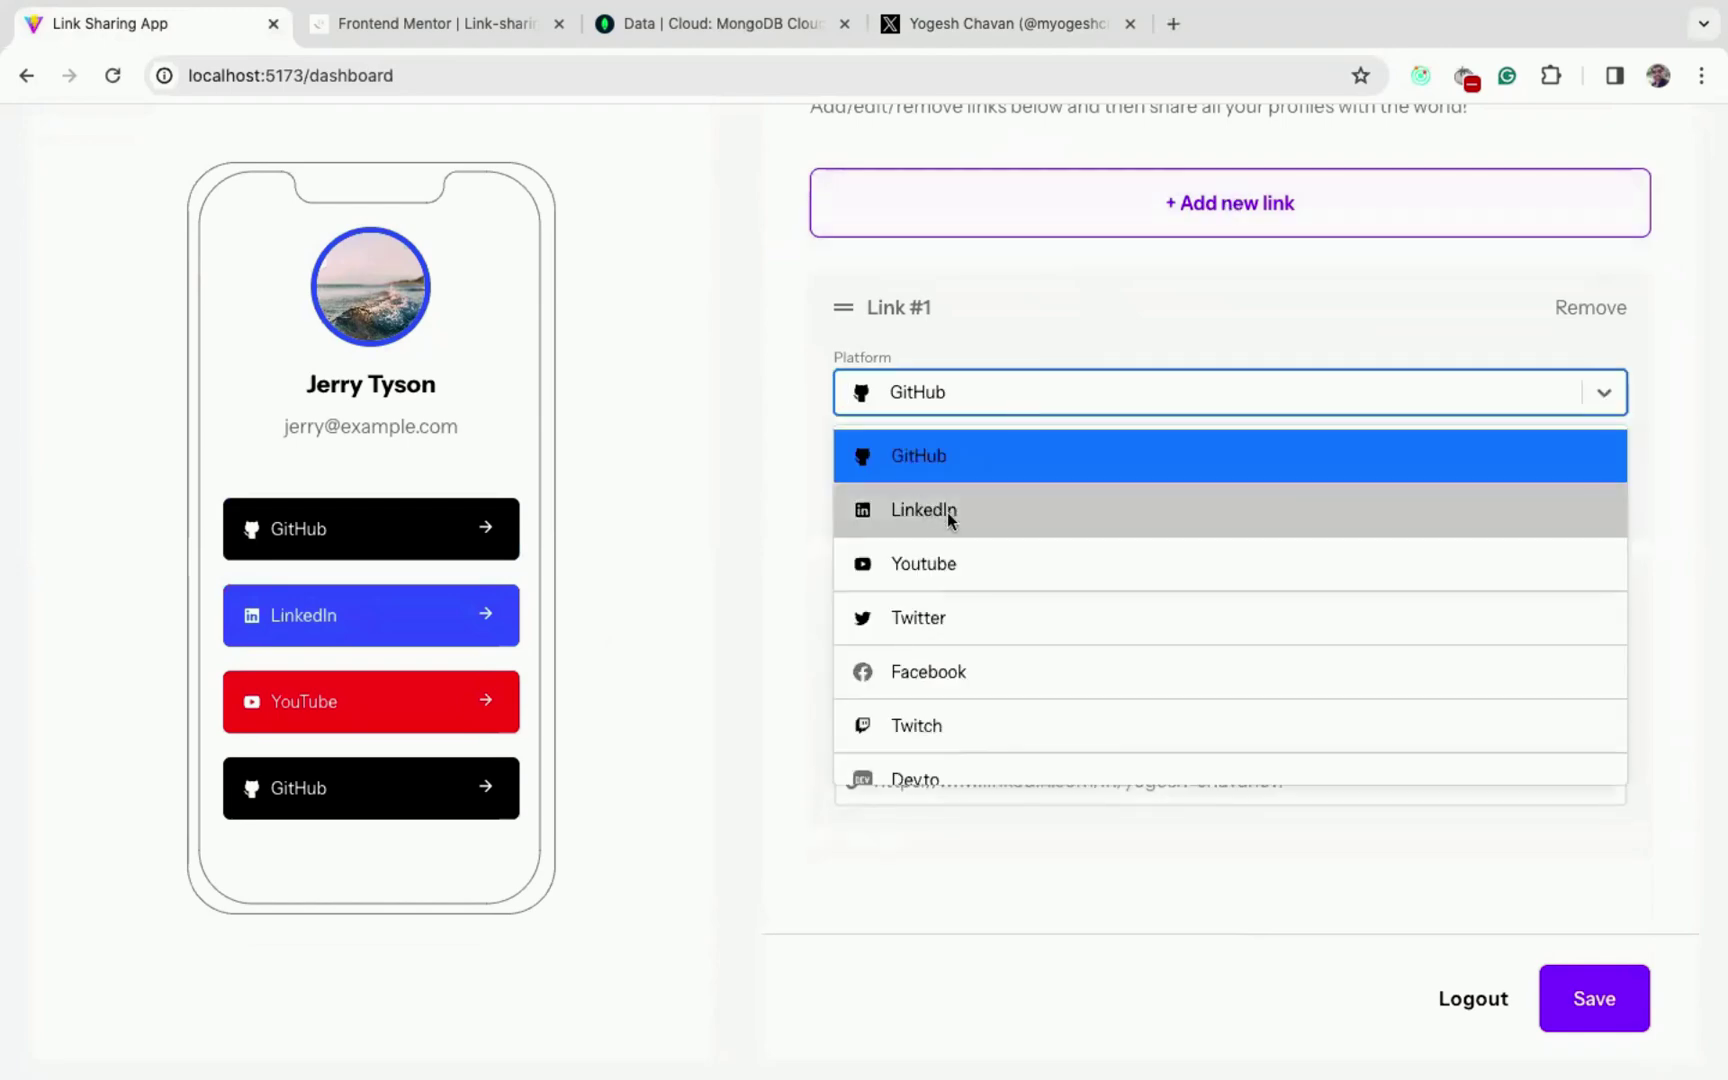
click(946, 512)
click(833, 463)
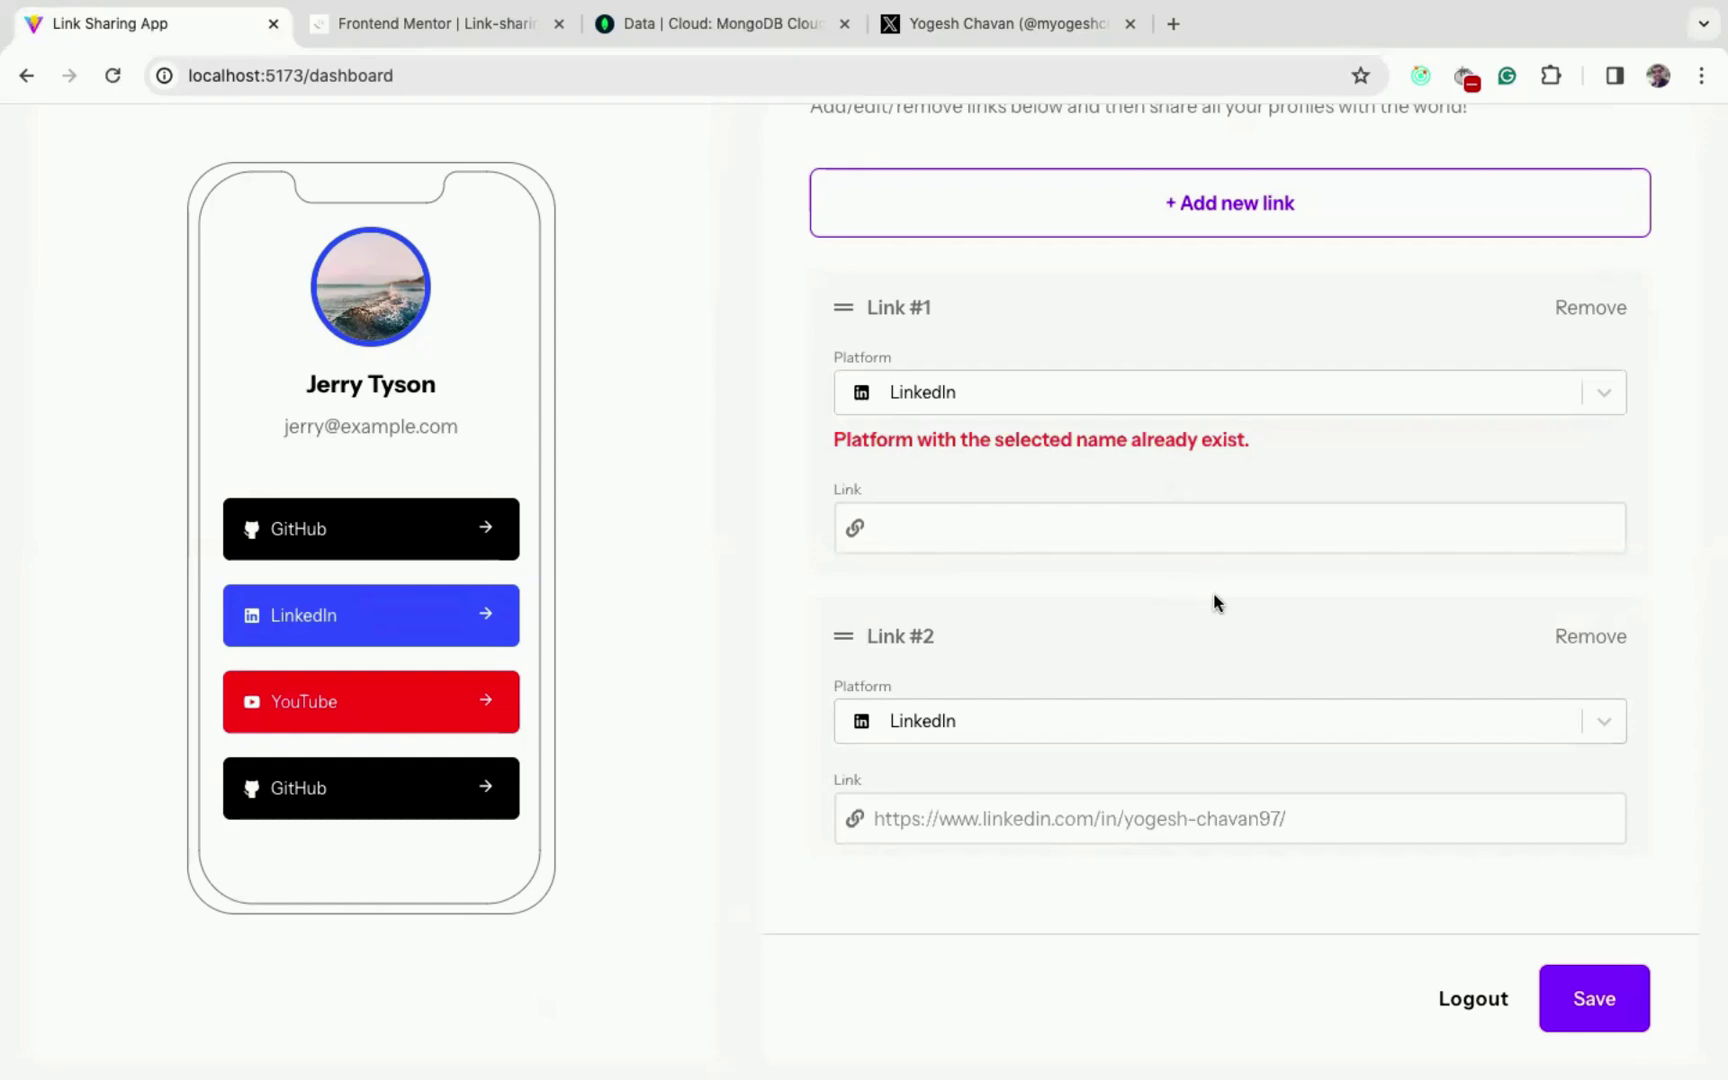
click(1590, 310)
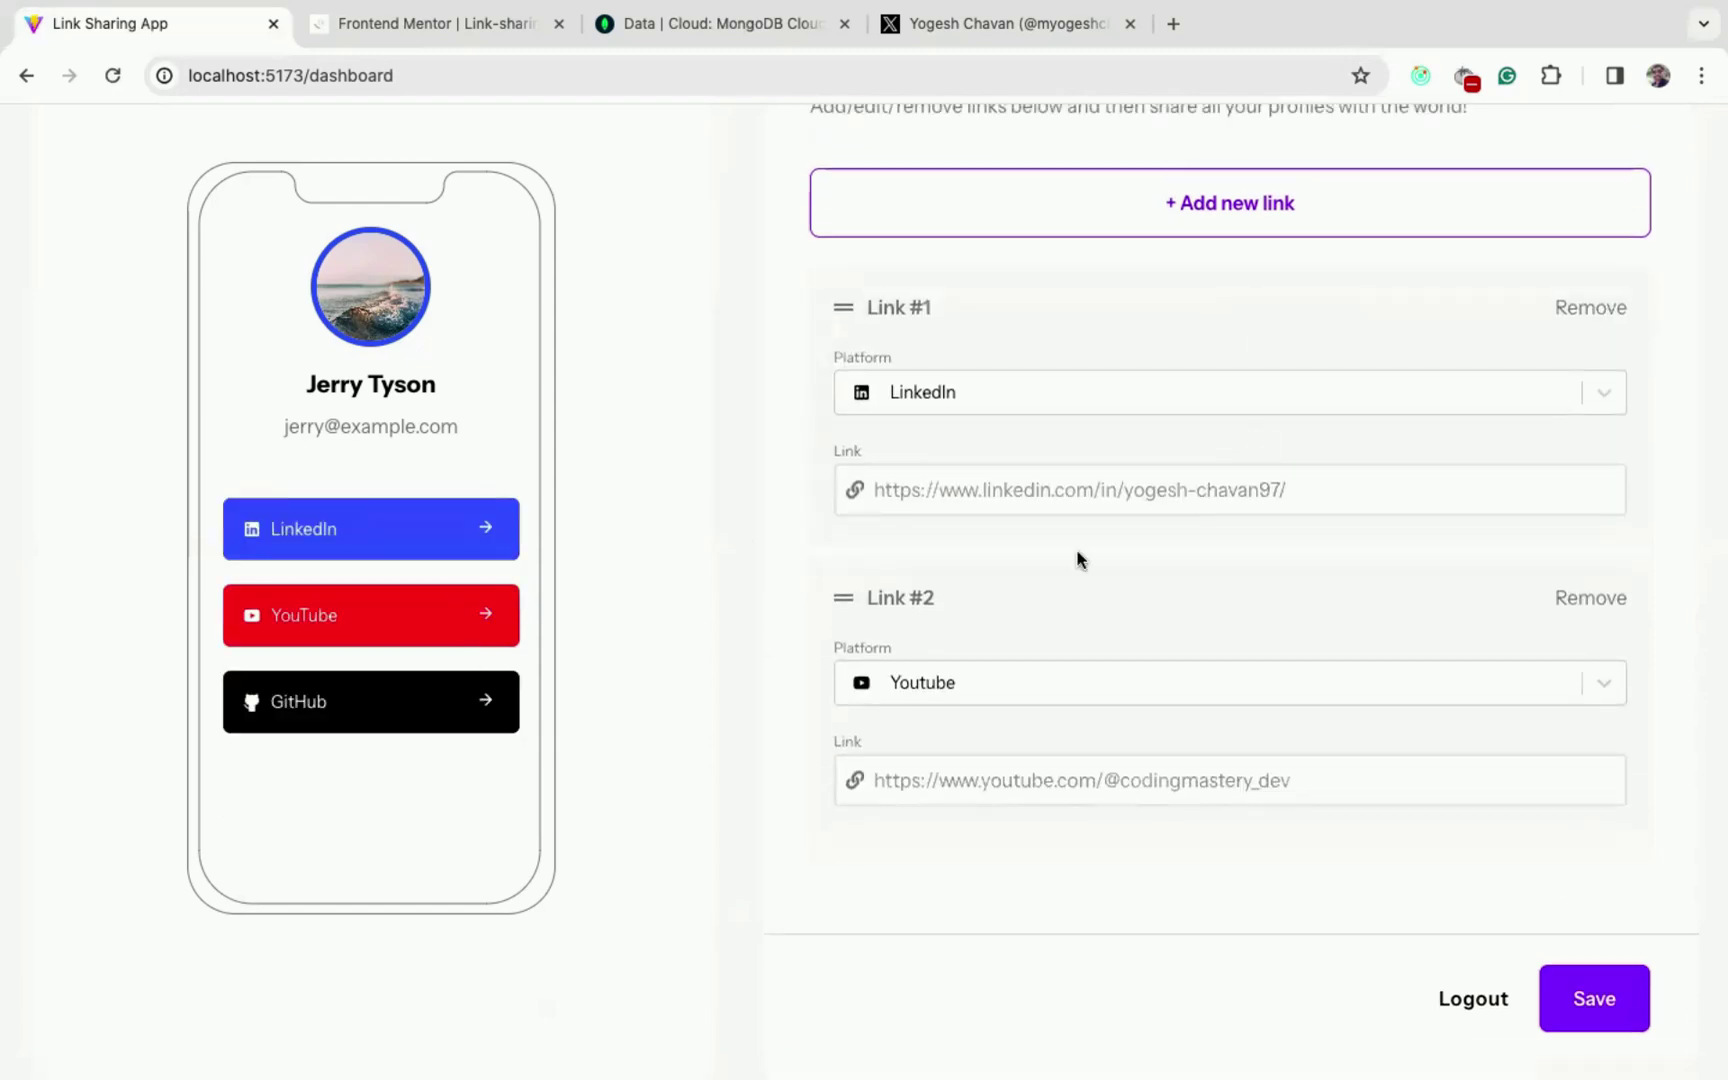
- Open the browser developer tools console beside the links dashboard
scroll(1041, 648, down, 3)
scroll(1041, 648, up, 3)
scroll(1041, 648, up, 3)
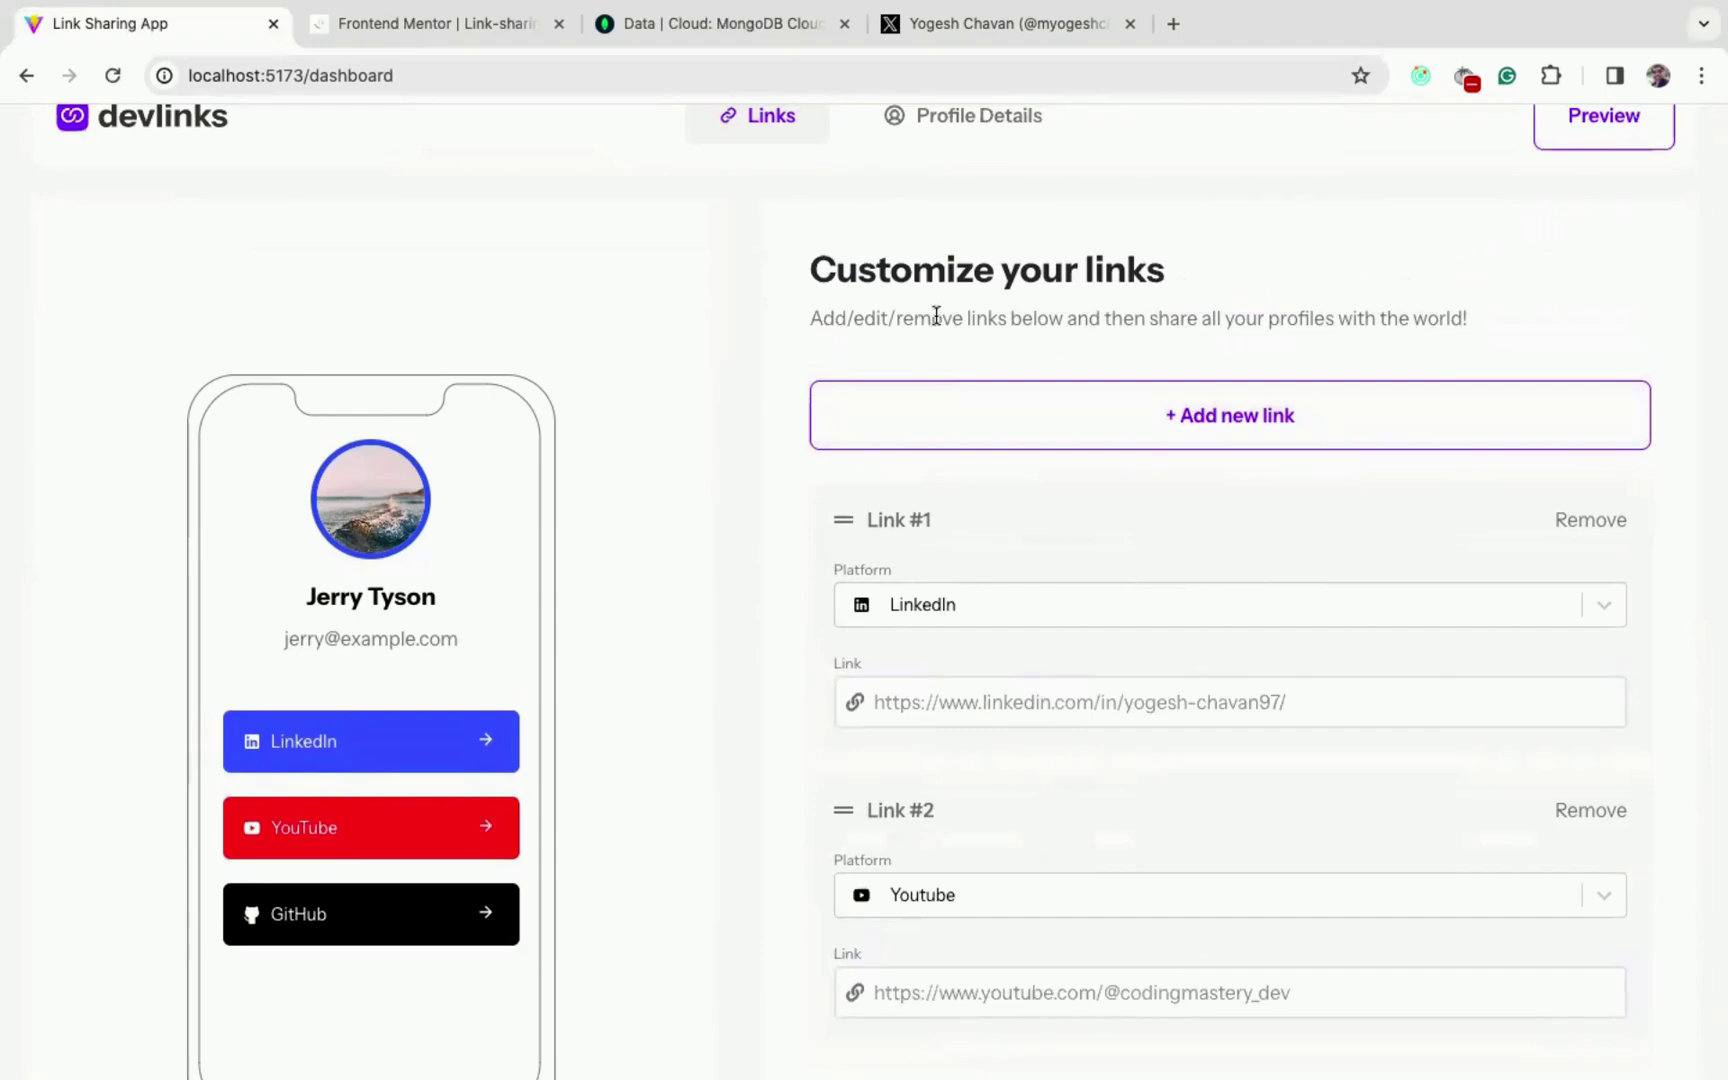
key(super+alt+i)
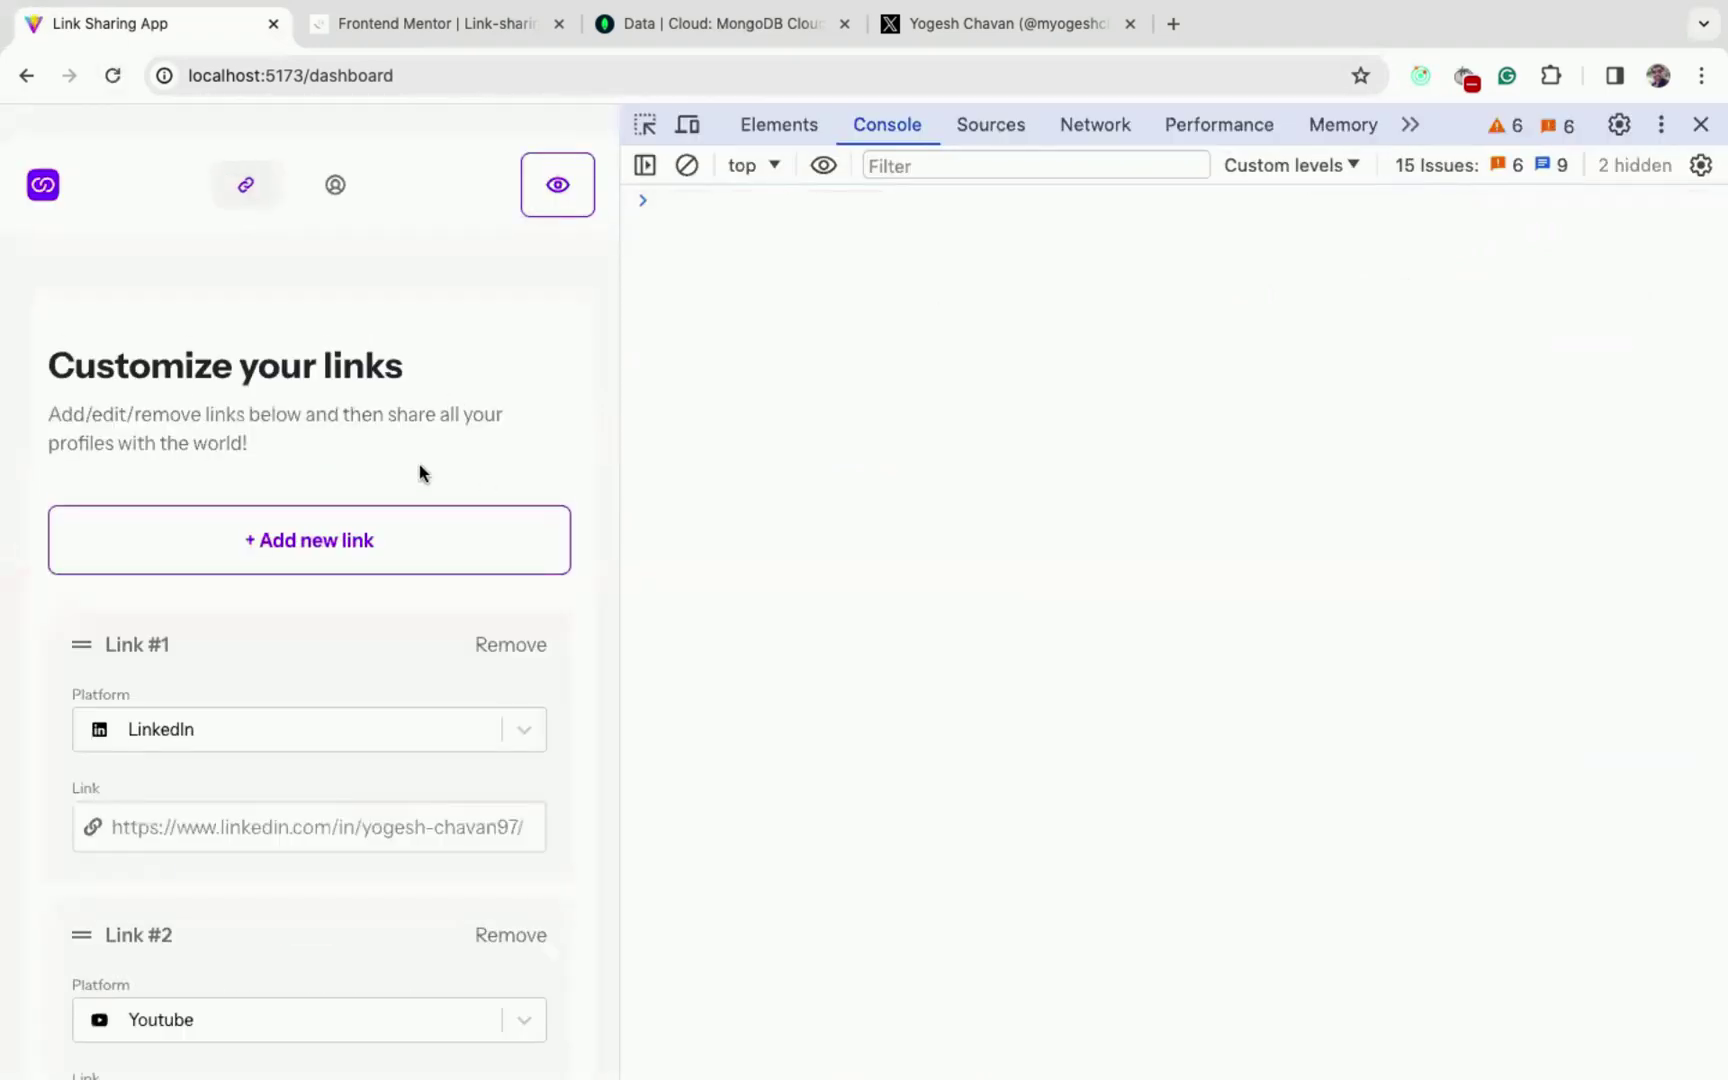
scroll(357, 414, down, 3)
scroll(357, 414, up, 3)
scroll(357, 414, down, 6)
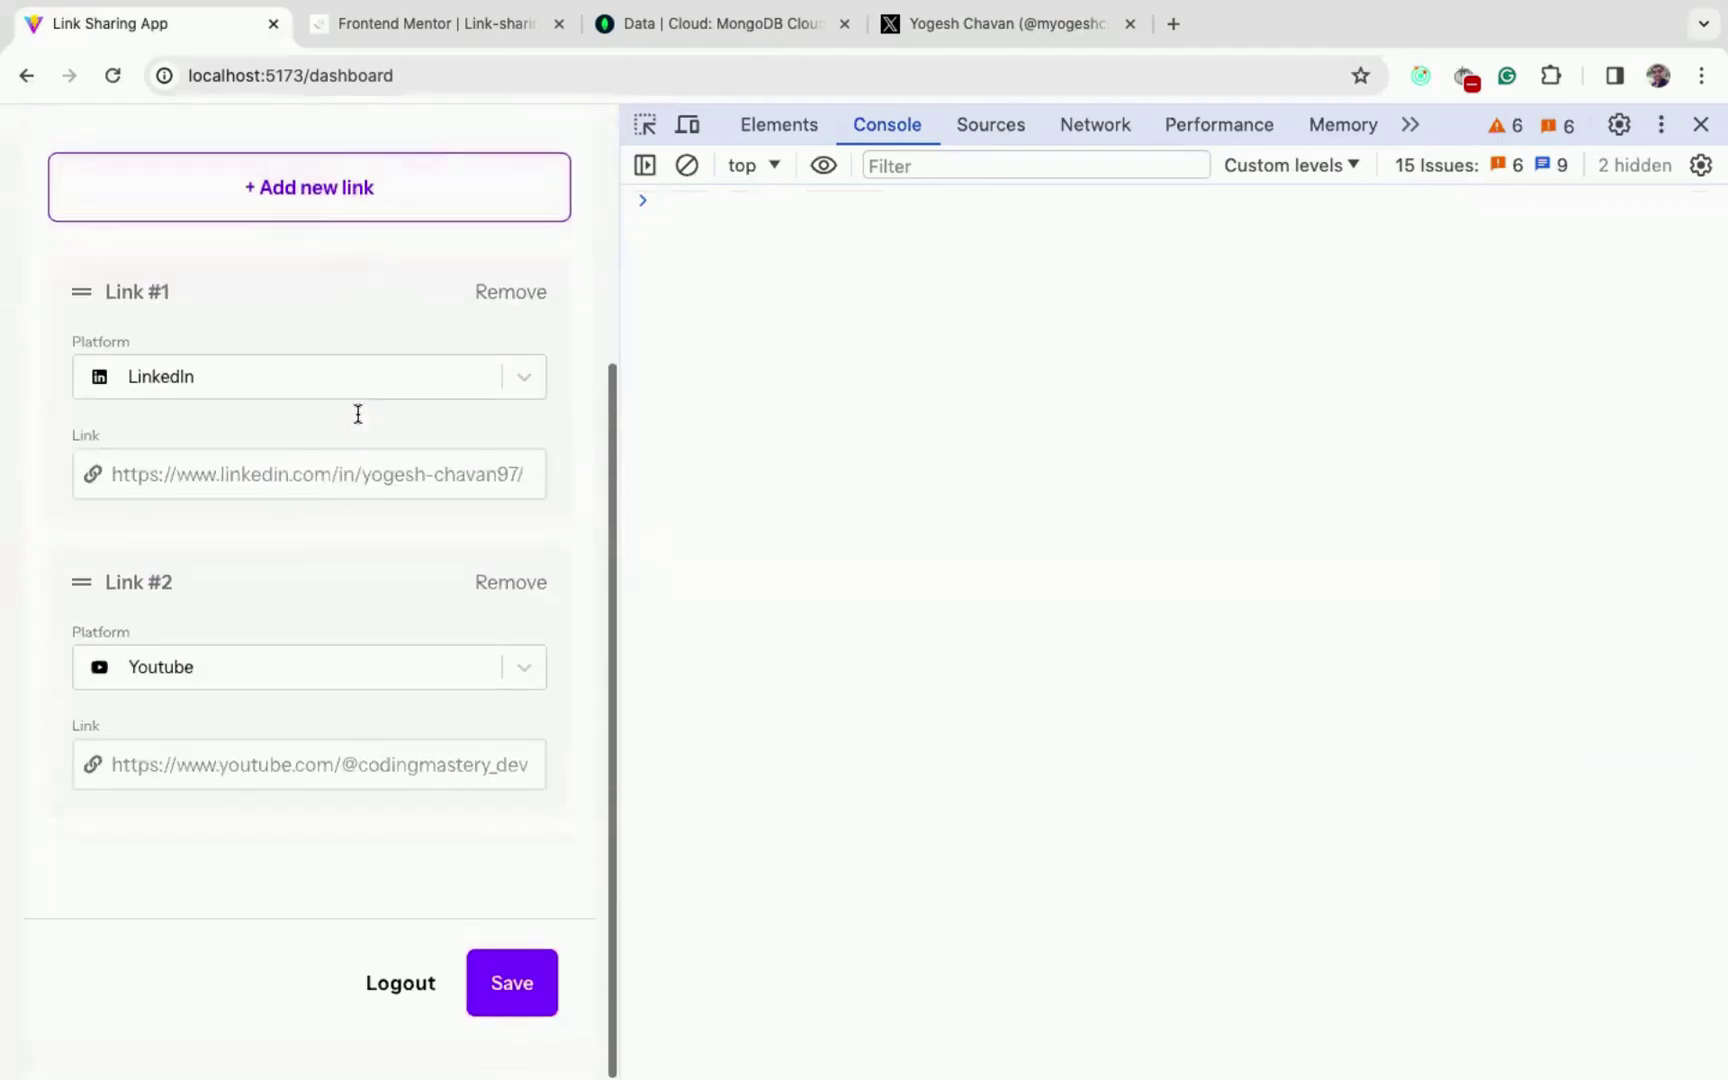
scroll(357, 414, up, 5)
scroll(328, 578, down, 8)
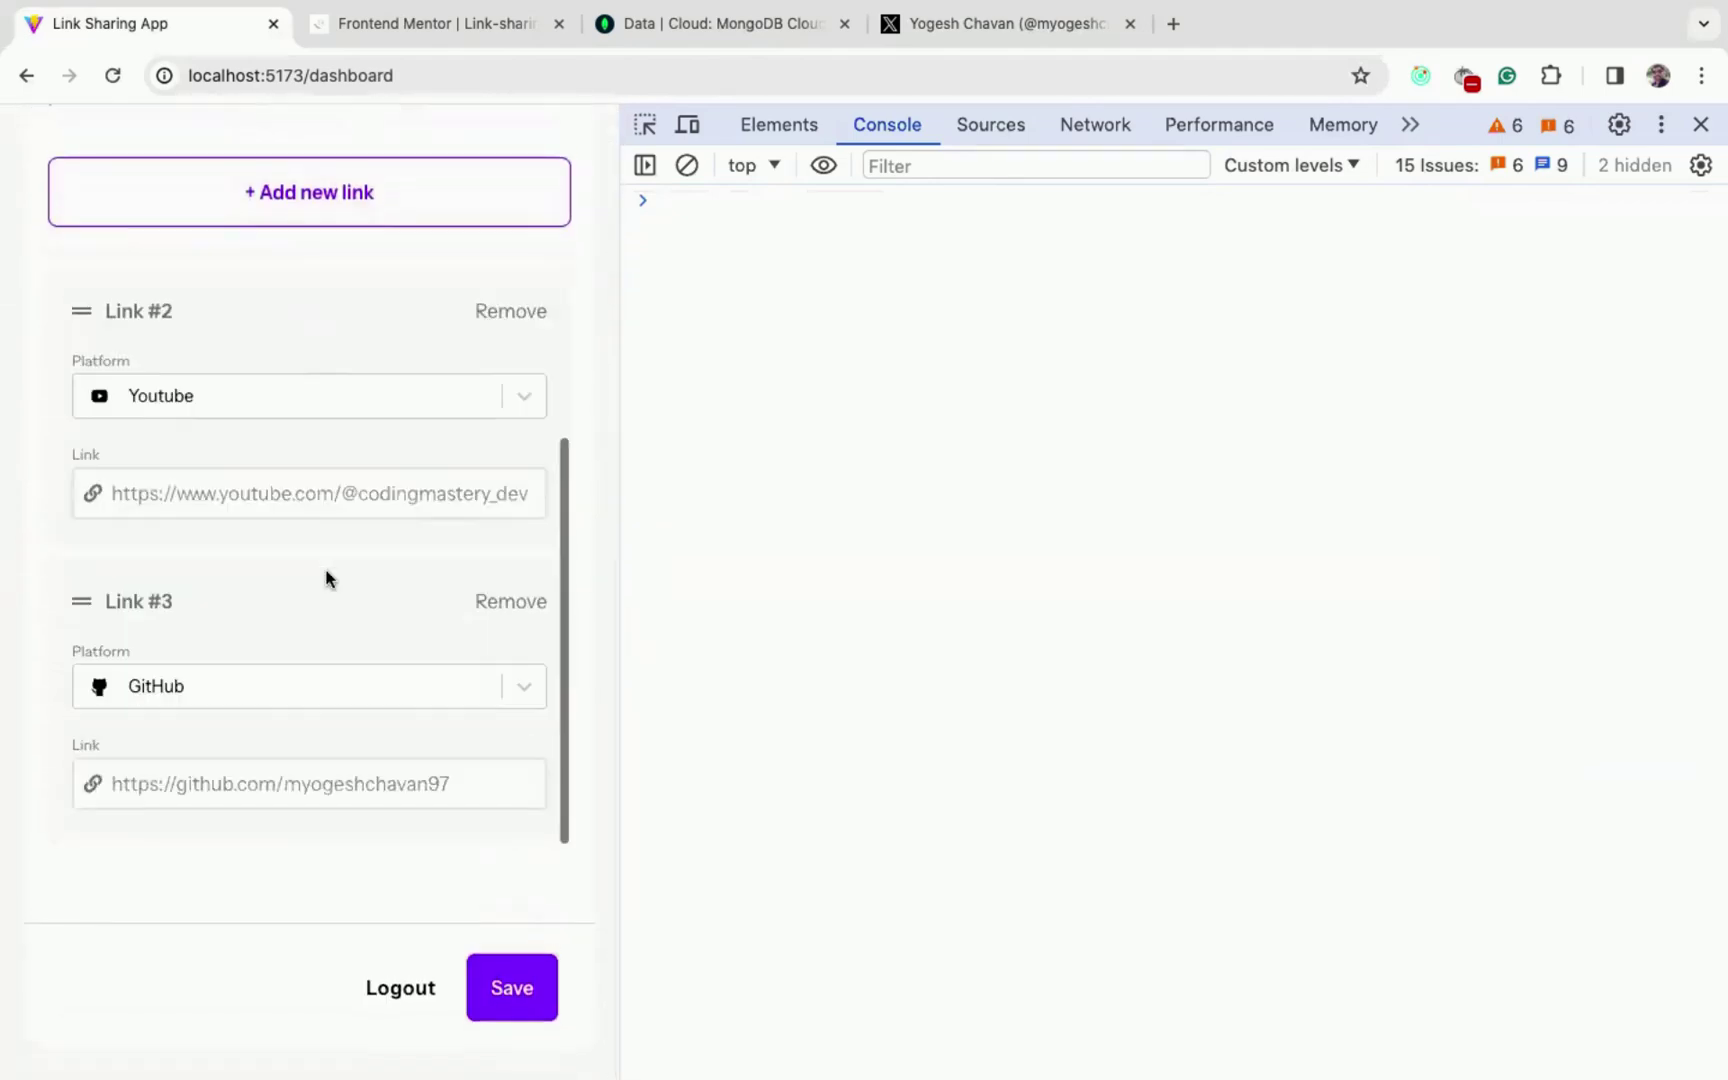
scroll(326, 578, up, 8)
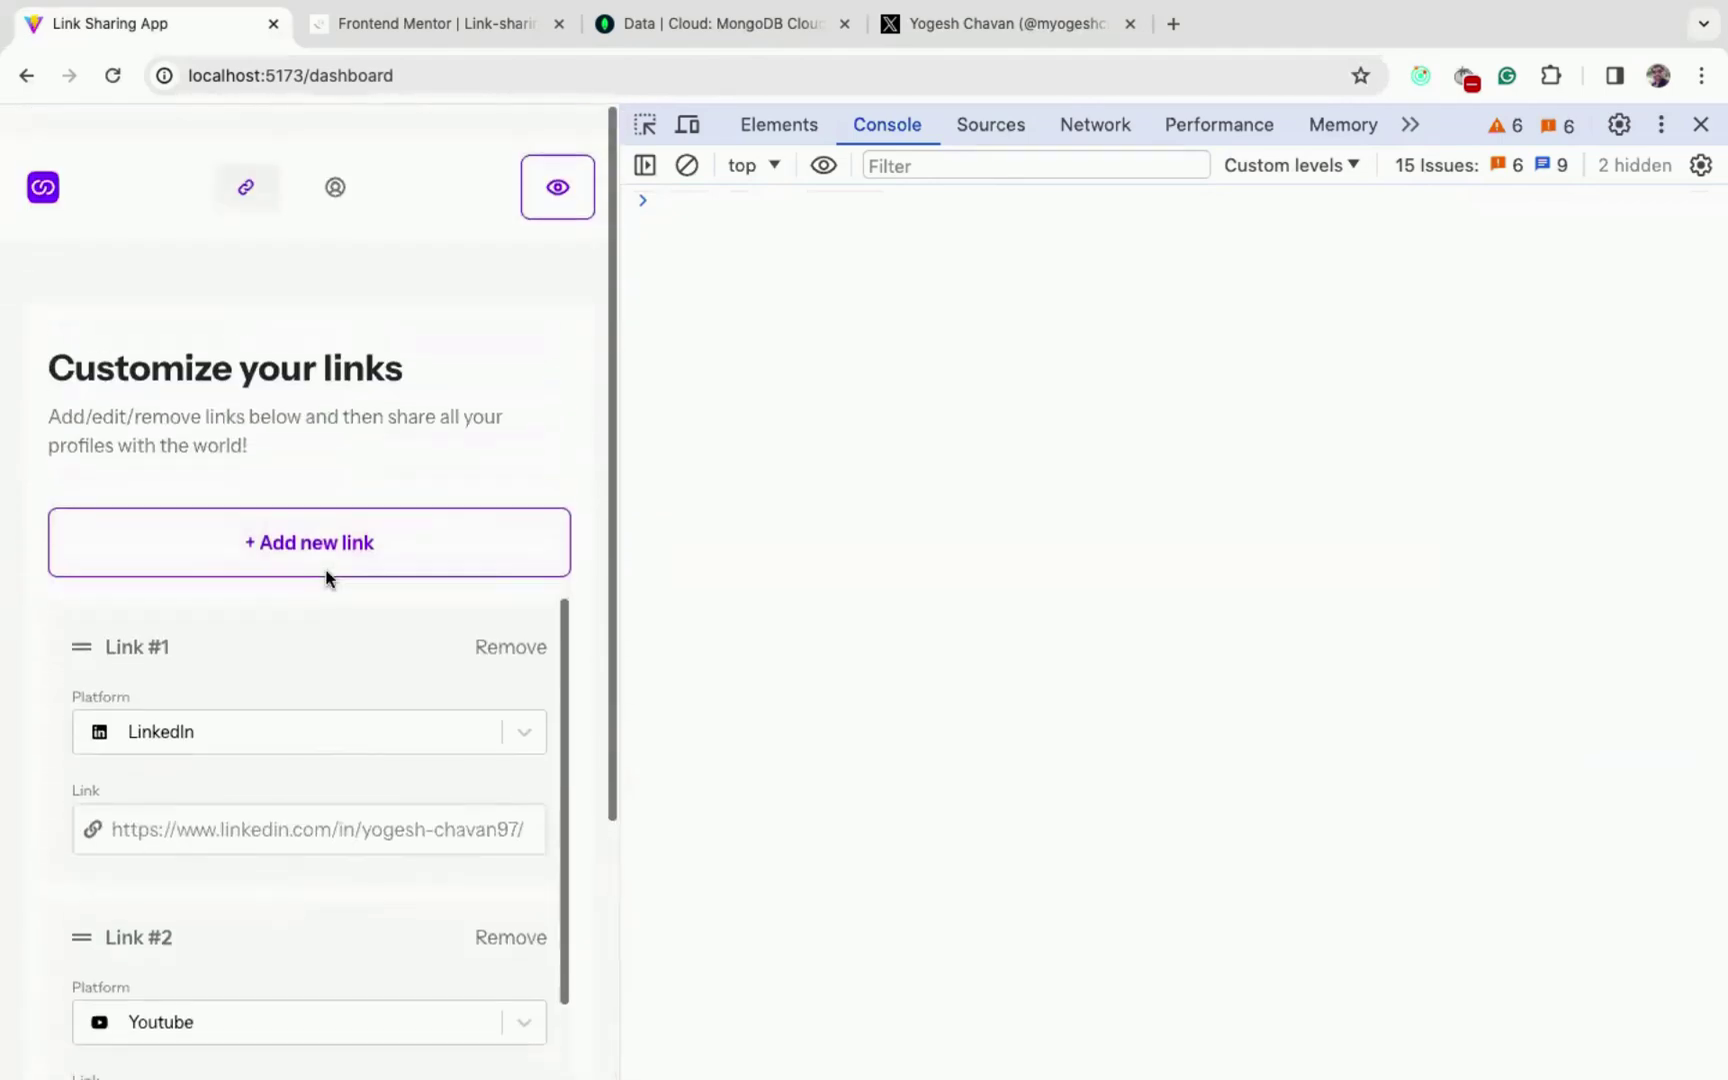
- Look at the Profile Details page, then return to the links dashboard
click(335, 187)
scroll(428, 486, down, 6)
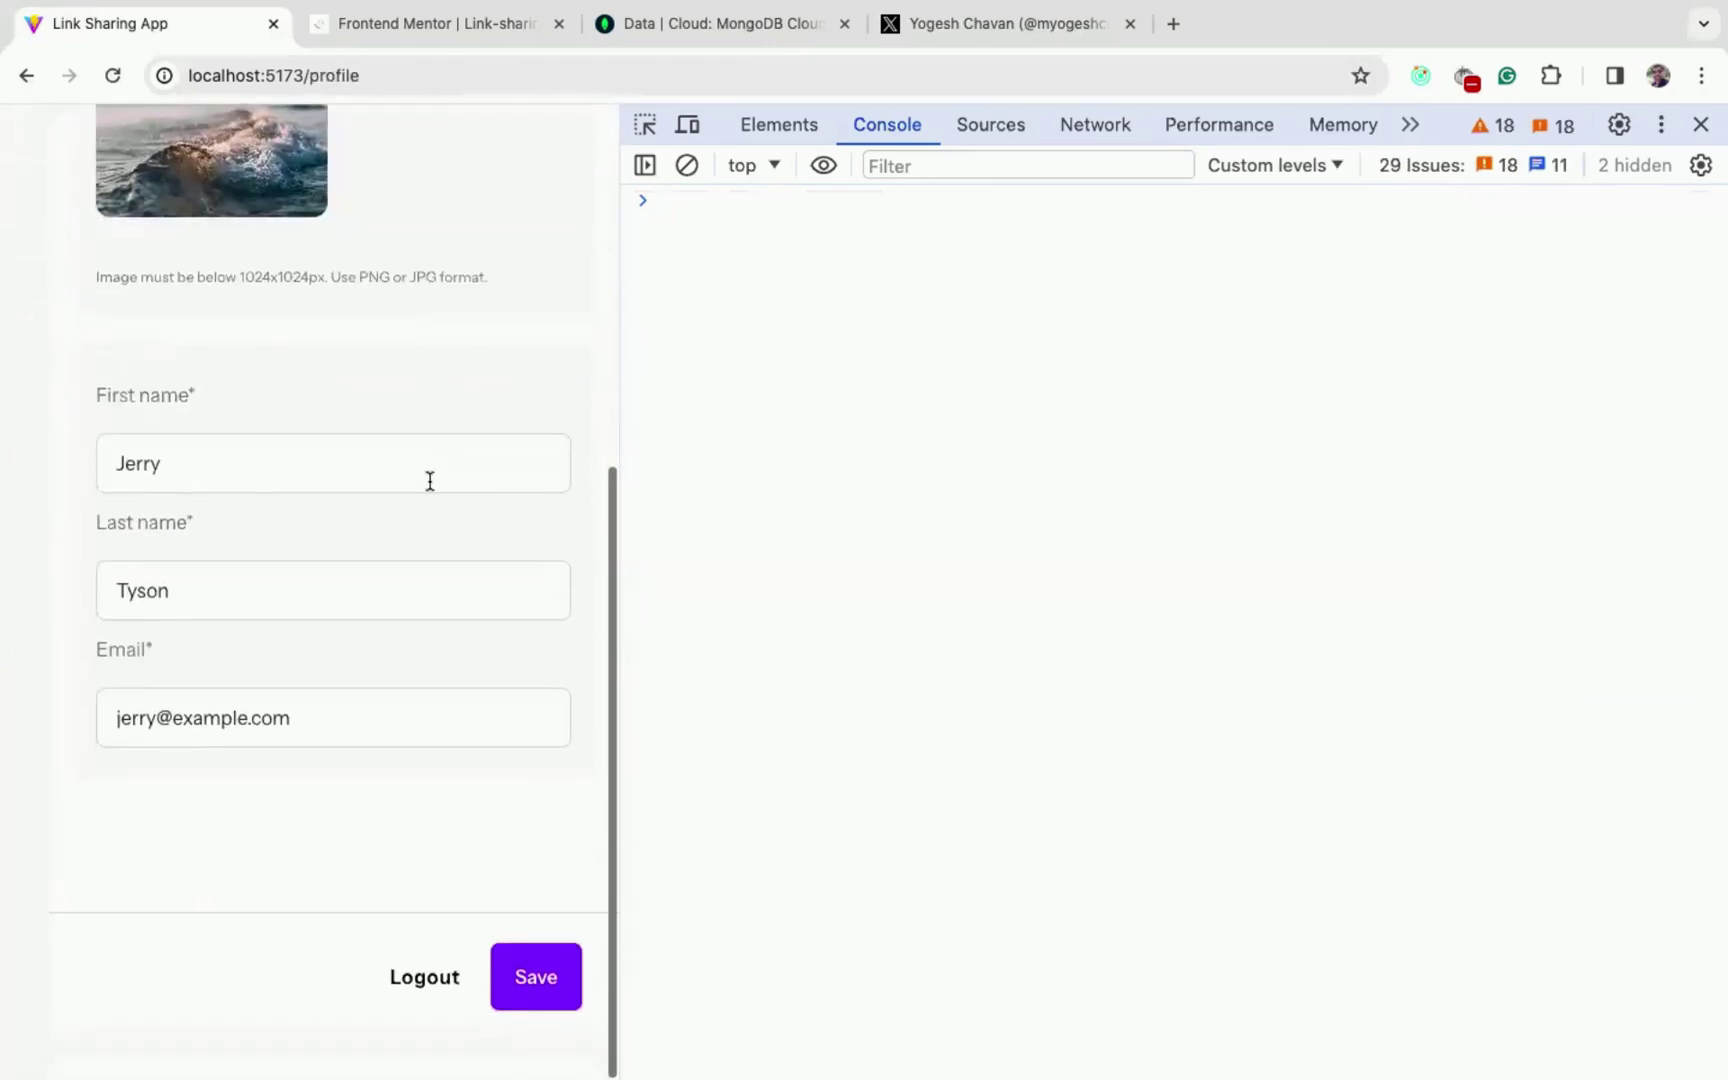
scroll(430, 481, up, 3)
scroll(430, 481, up, 3)
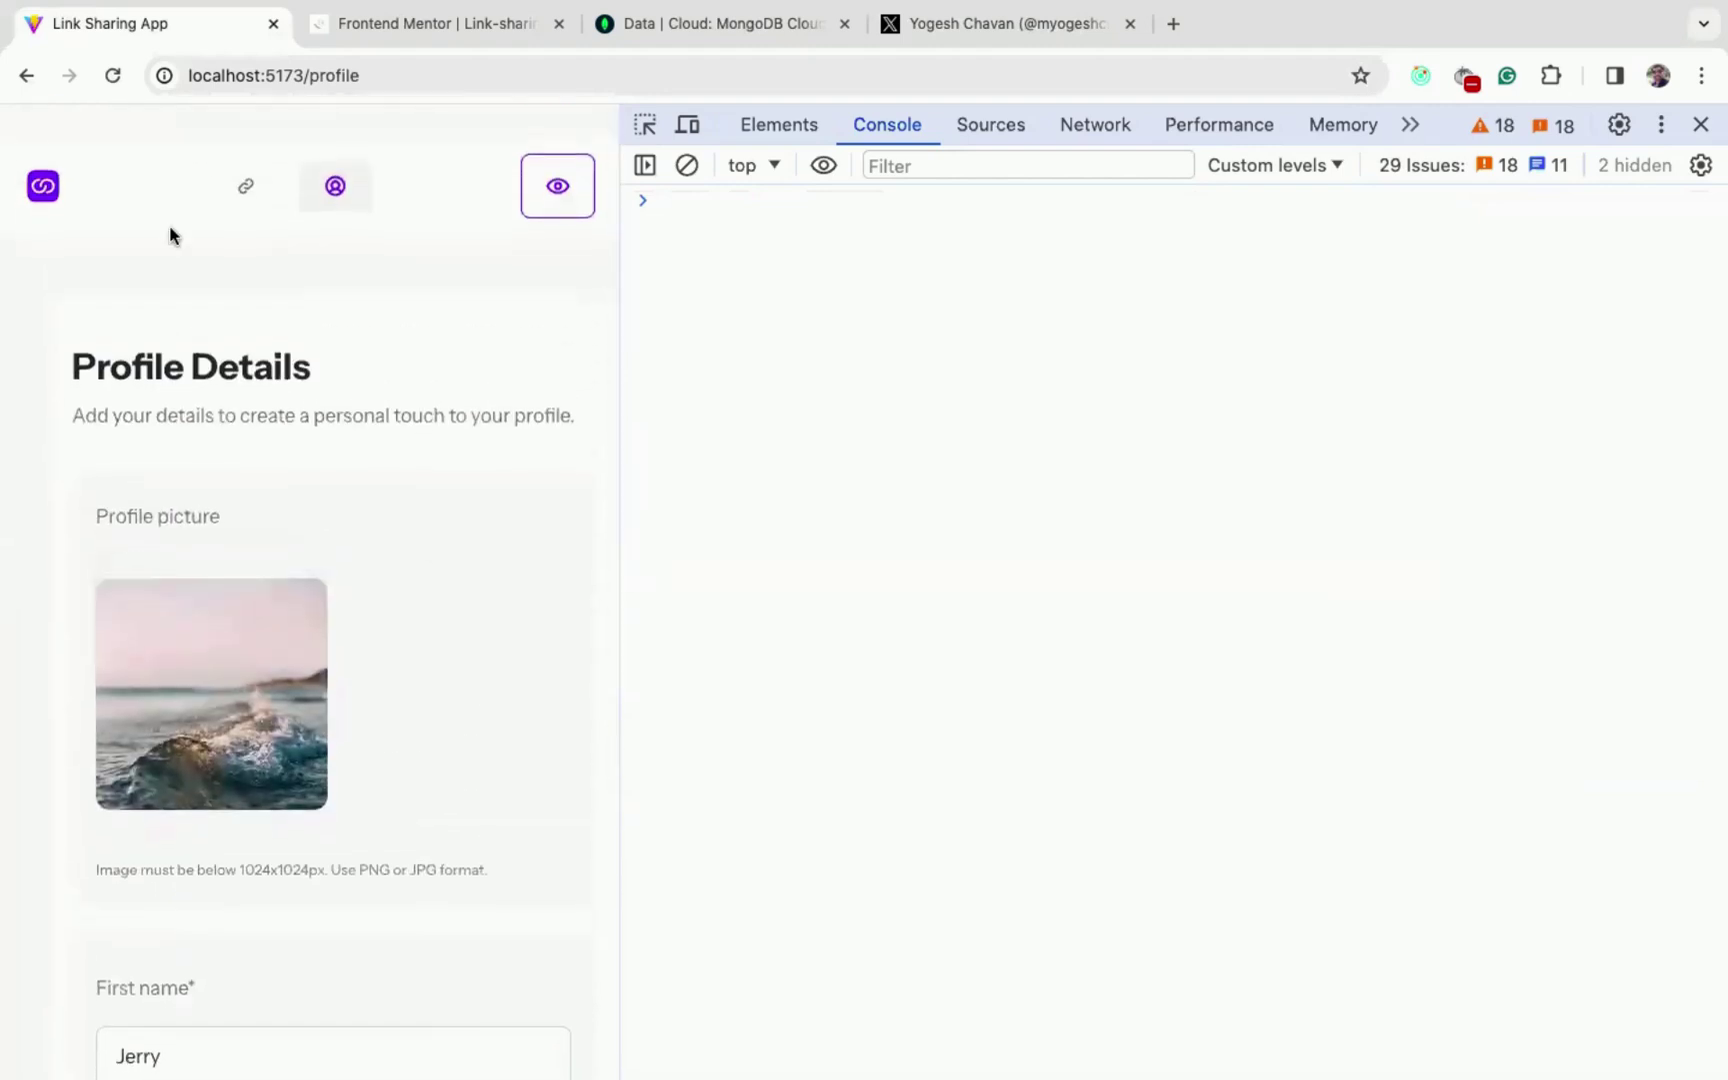
click(55, 188)
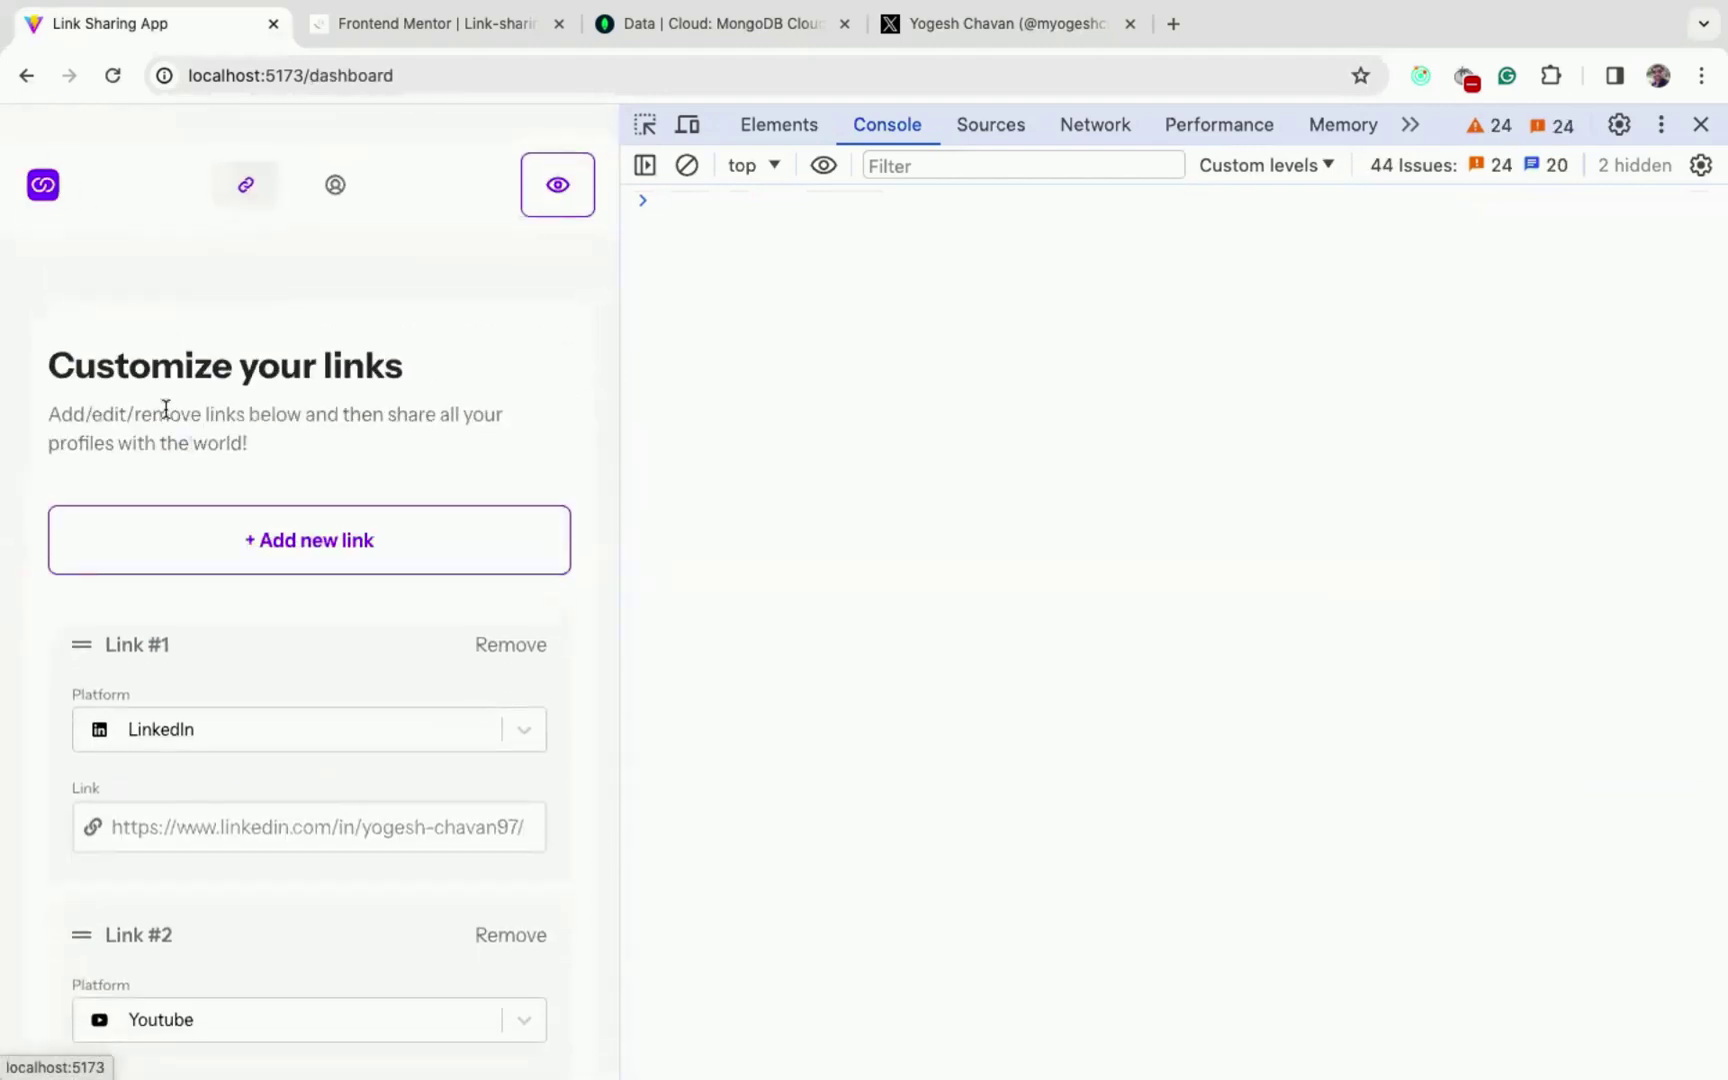
- Preview the public profile, copy its share link, and open that link in the browser
click(558, 188)
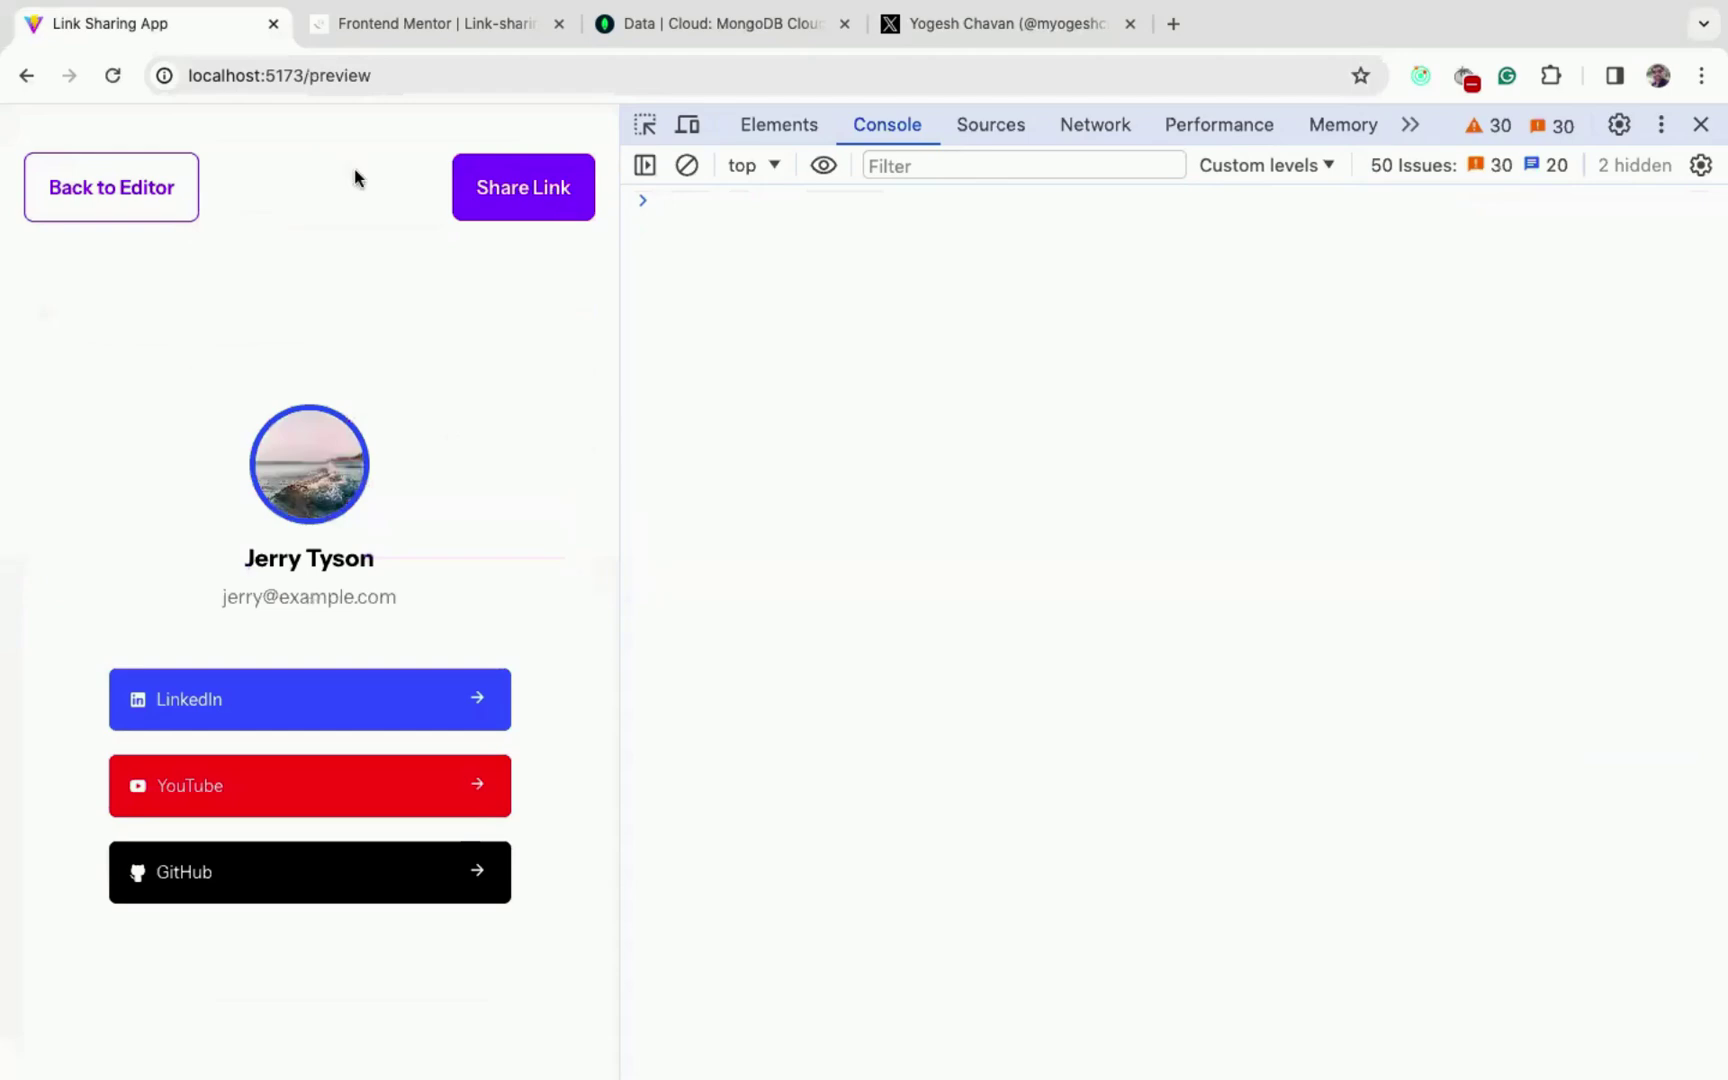
click(515, 189)
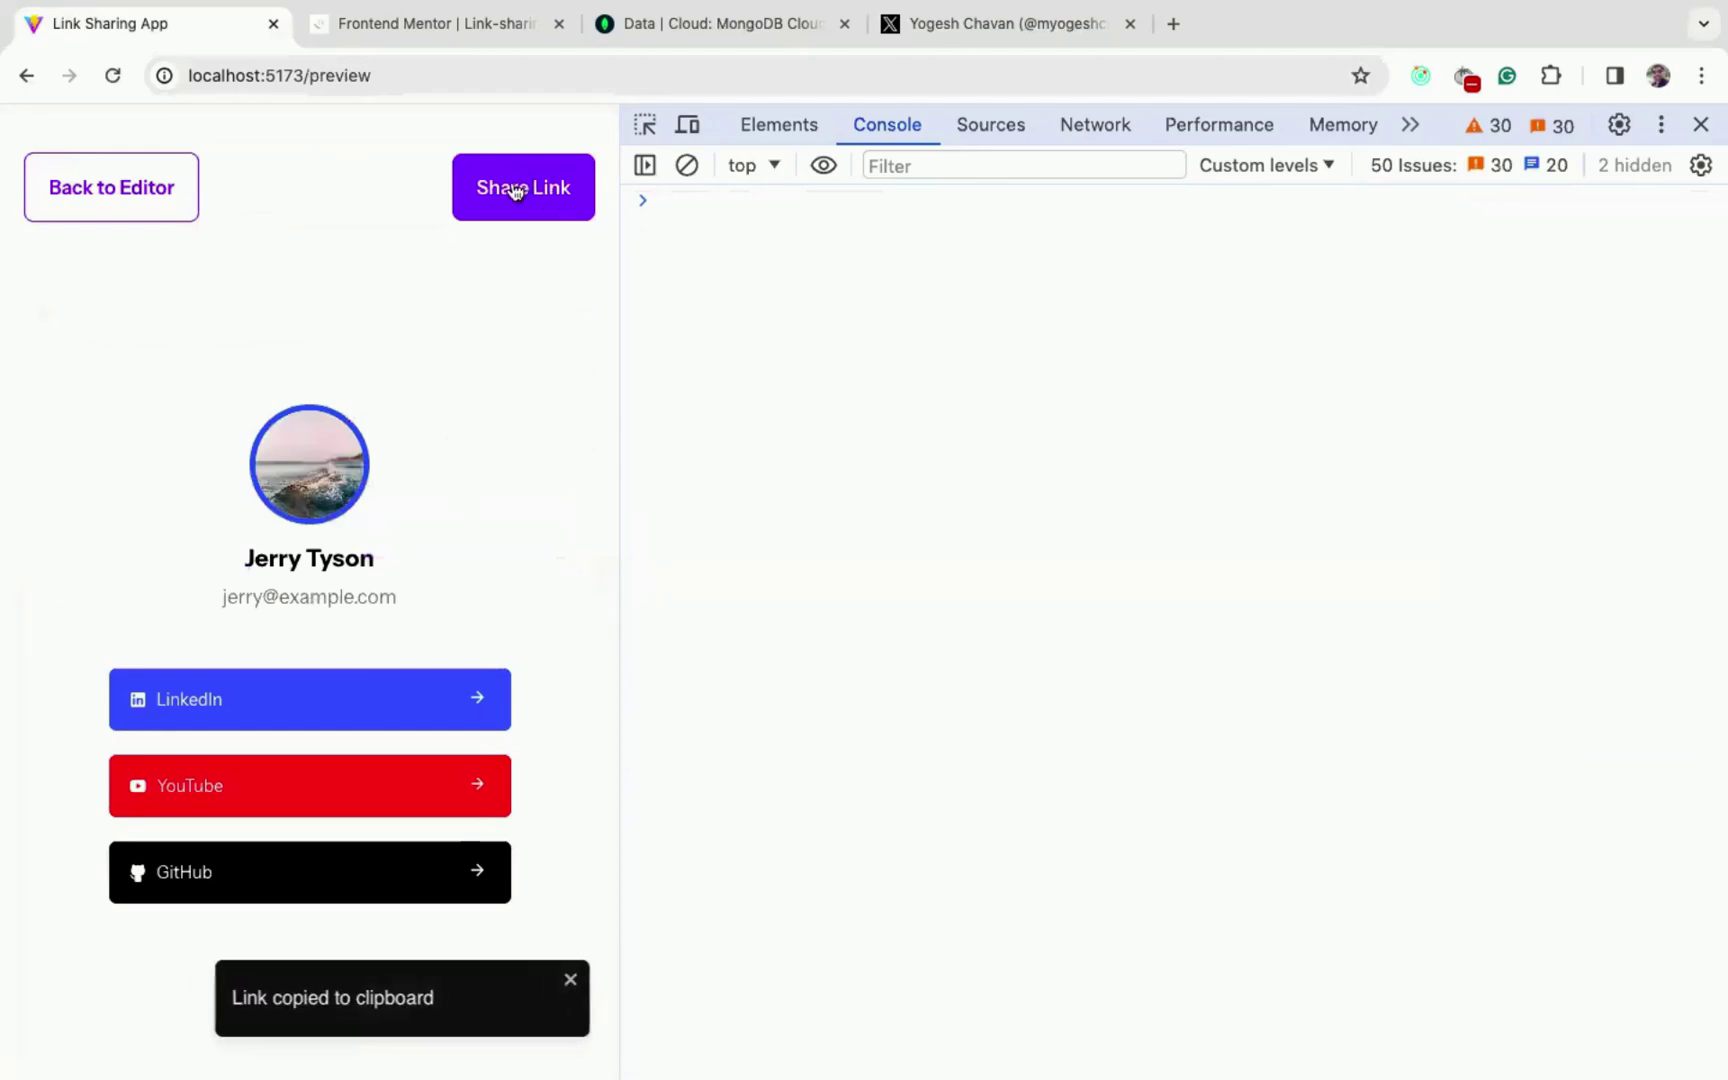
key(super+l)
key(super+v)
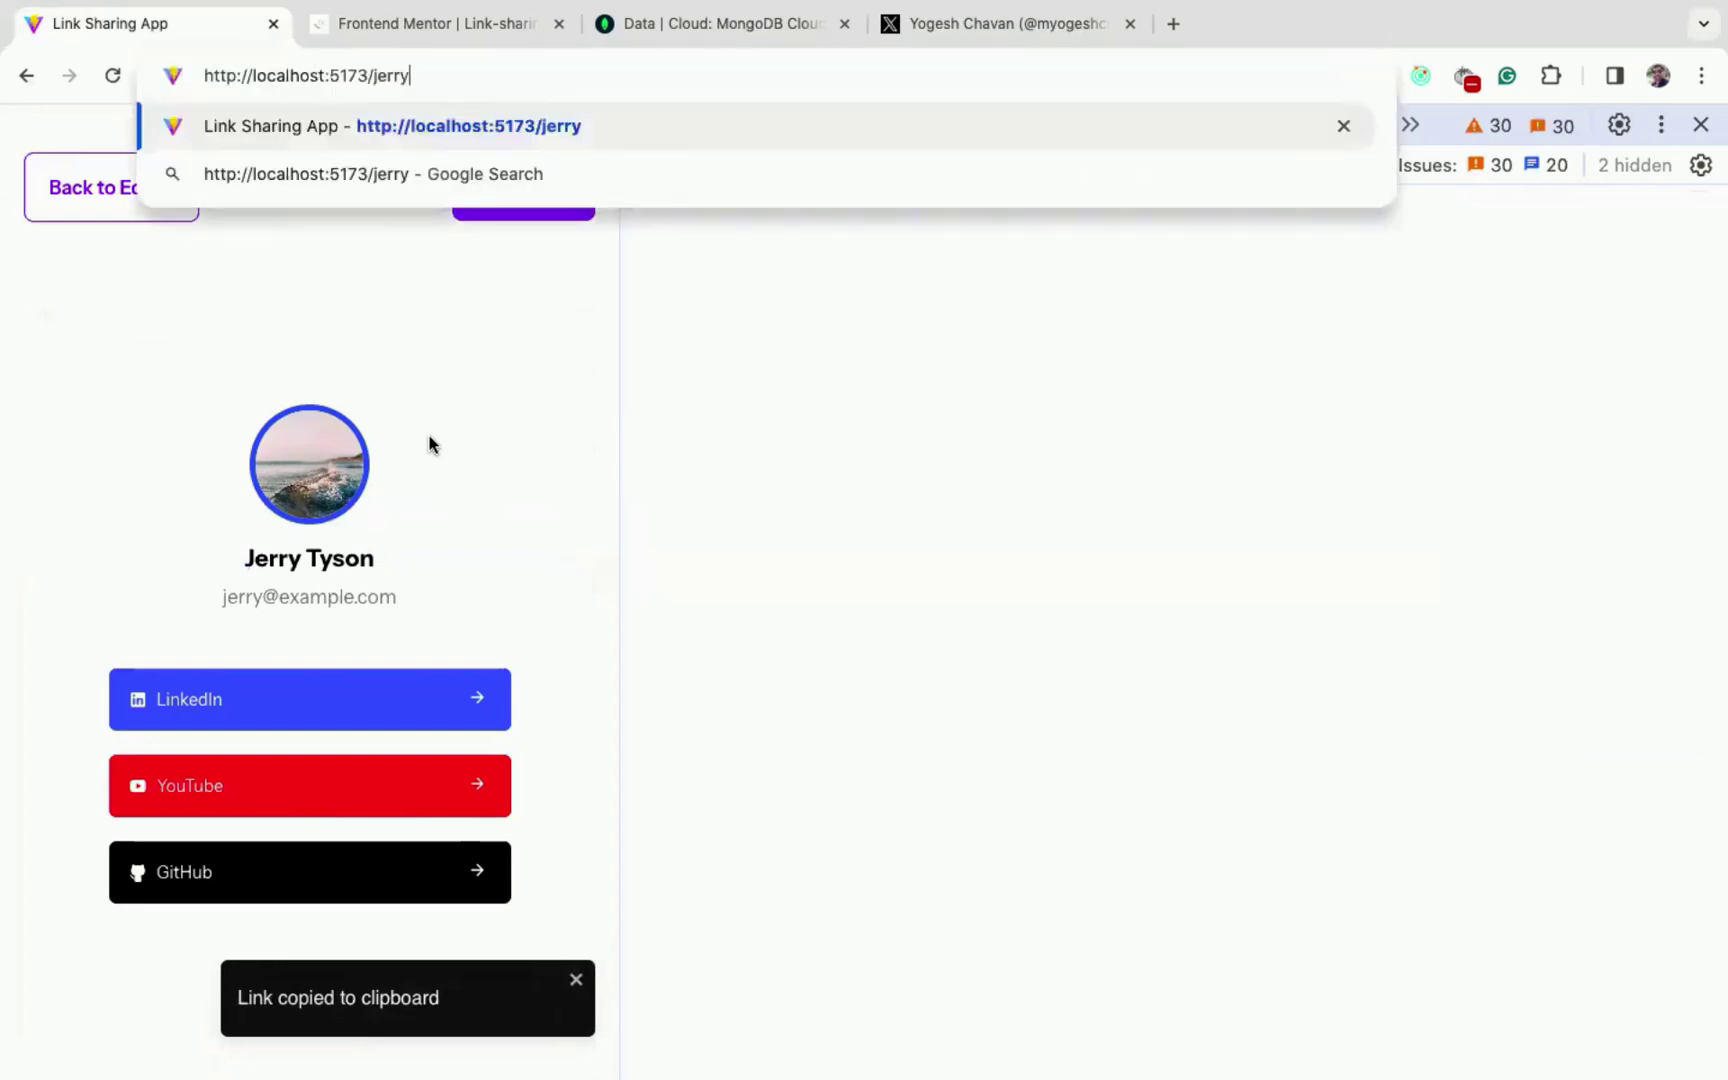
key(Return)
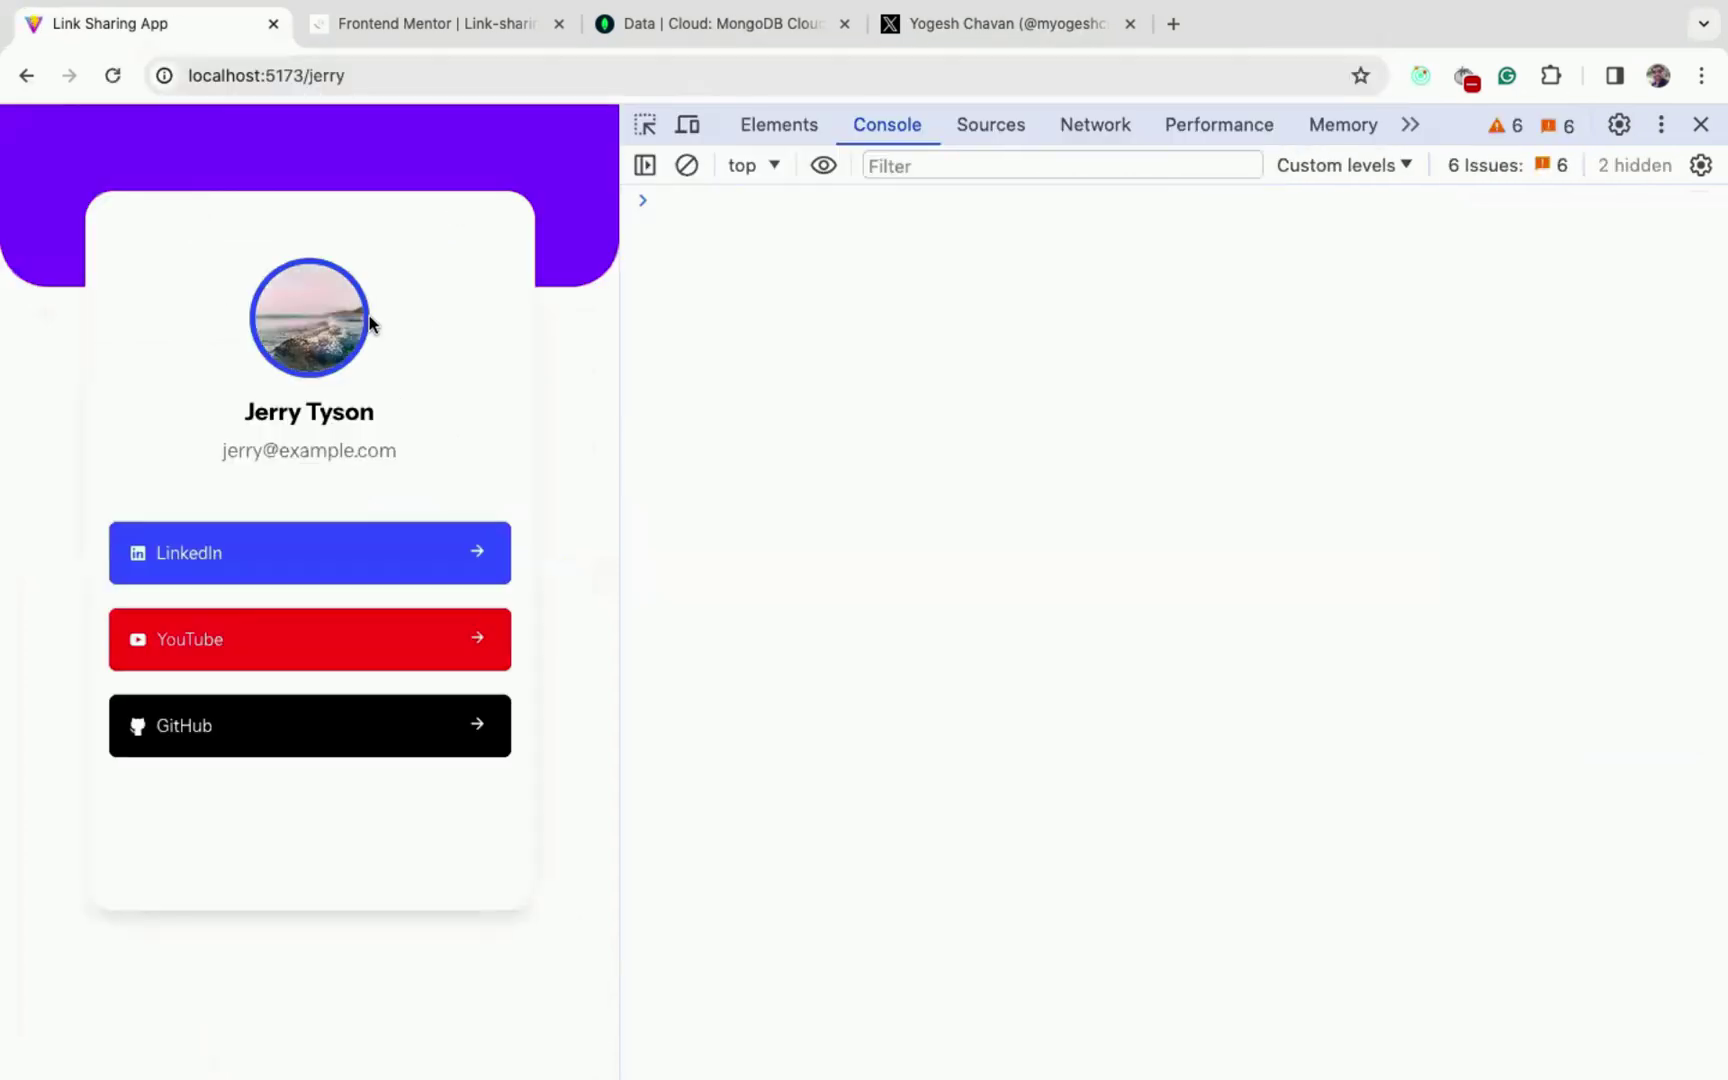
- Remove the username from the address and load localhost:5173 to return to the dashboard
click(345, 72)
double_click(325, 75)
key(BackSpace)
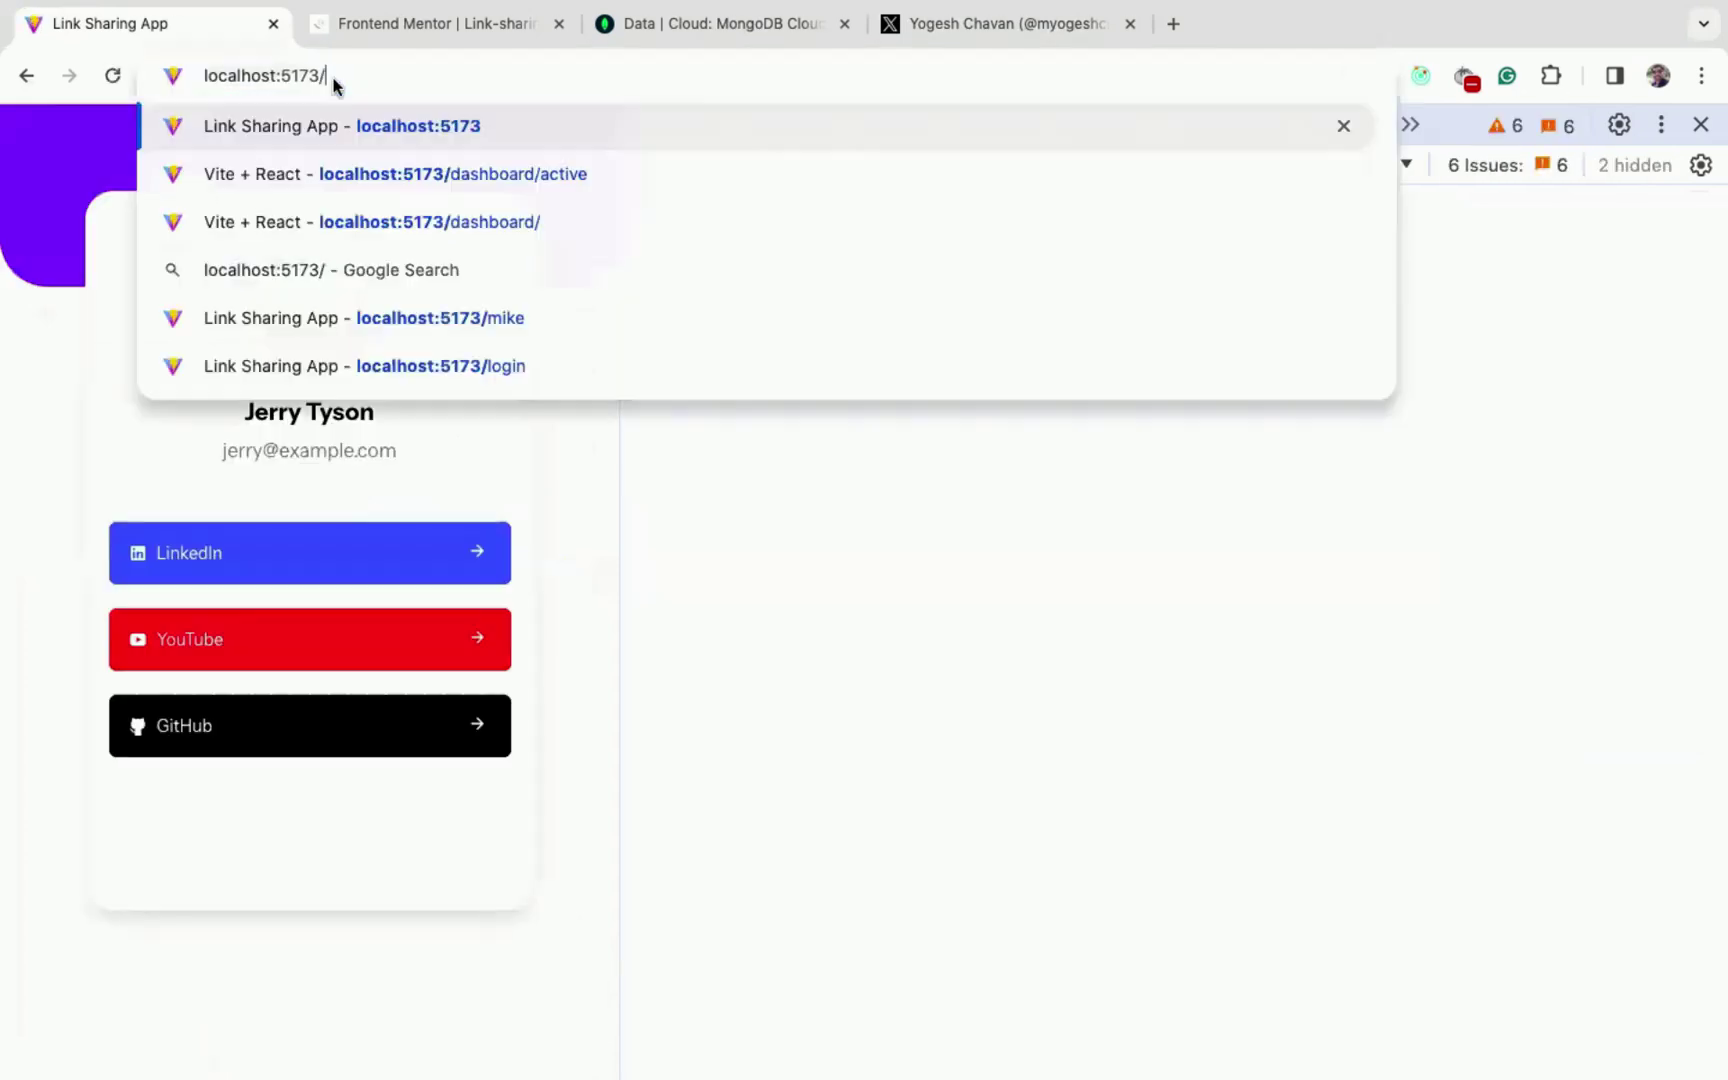
key(Return)
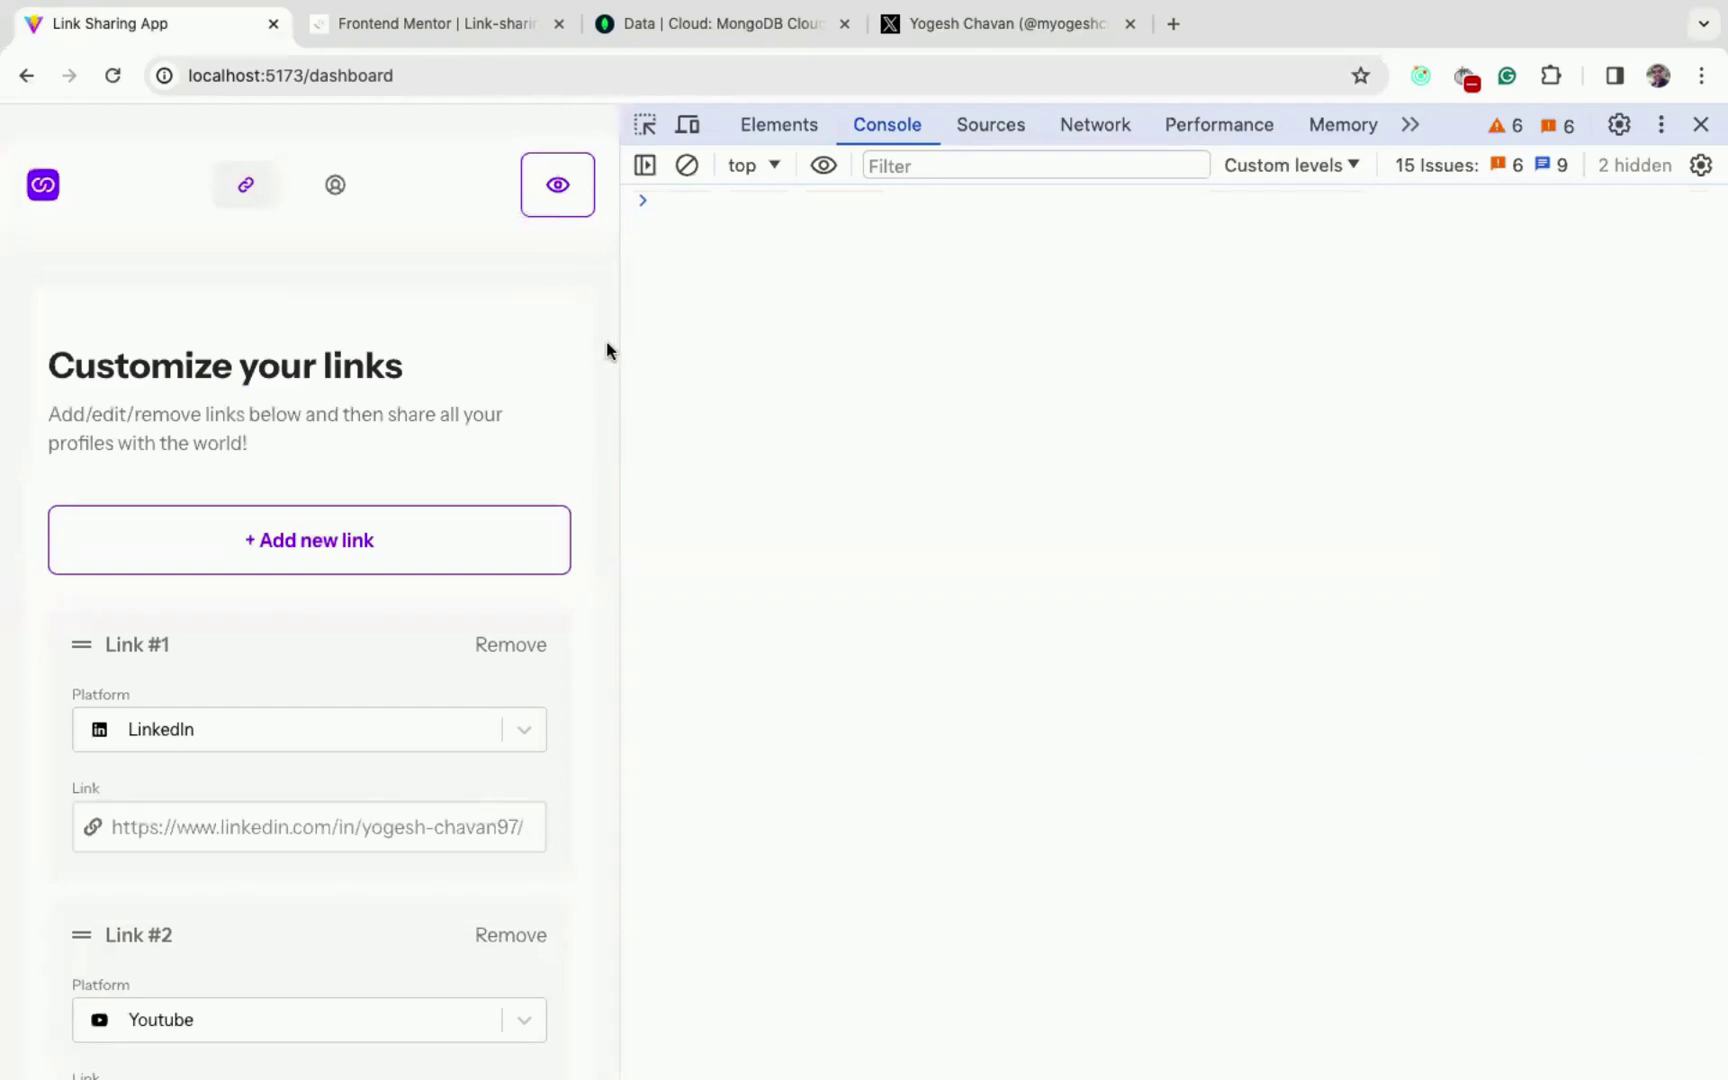
- Resize the viewport wider and narrower to test the responsive layout, scrolling the links
drag(621, 341, 1041, 390)
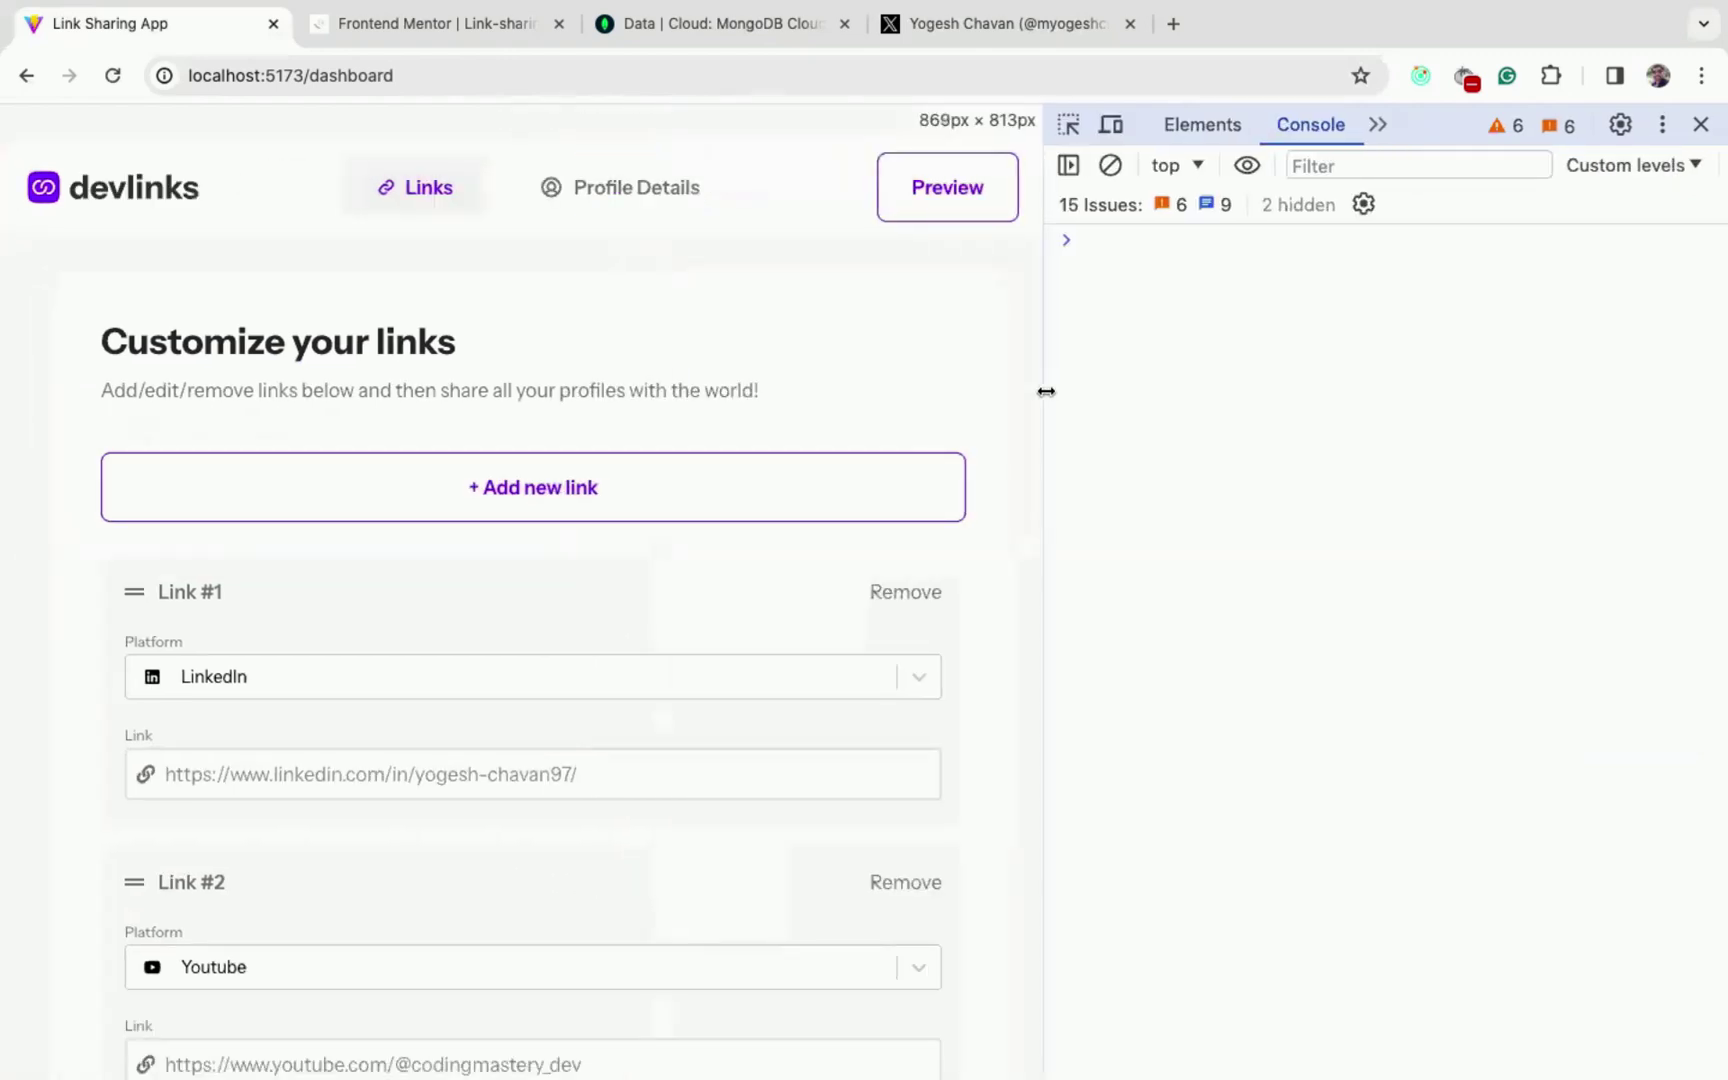
drag(1288, 382, 782, 411)
scroll(412, 673, down, 3)
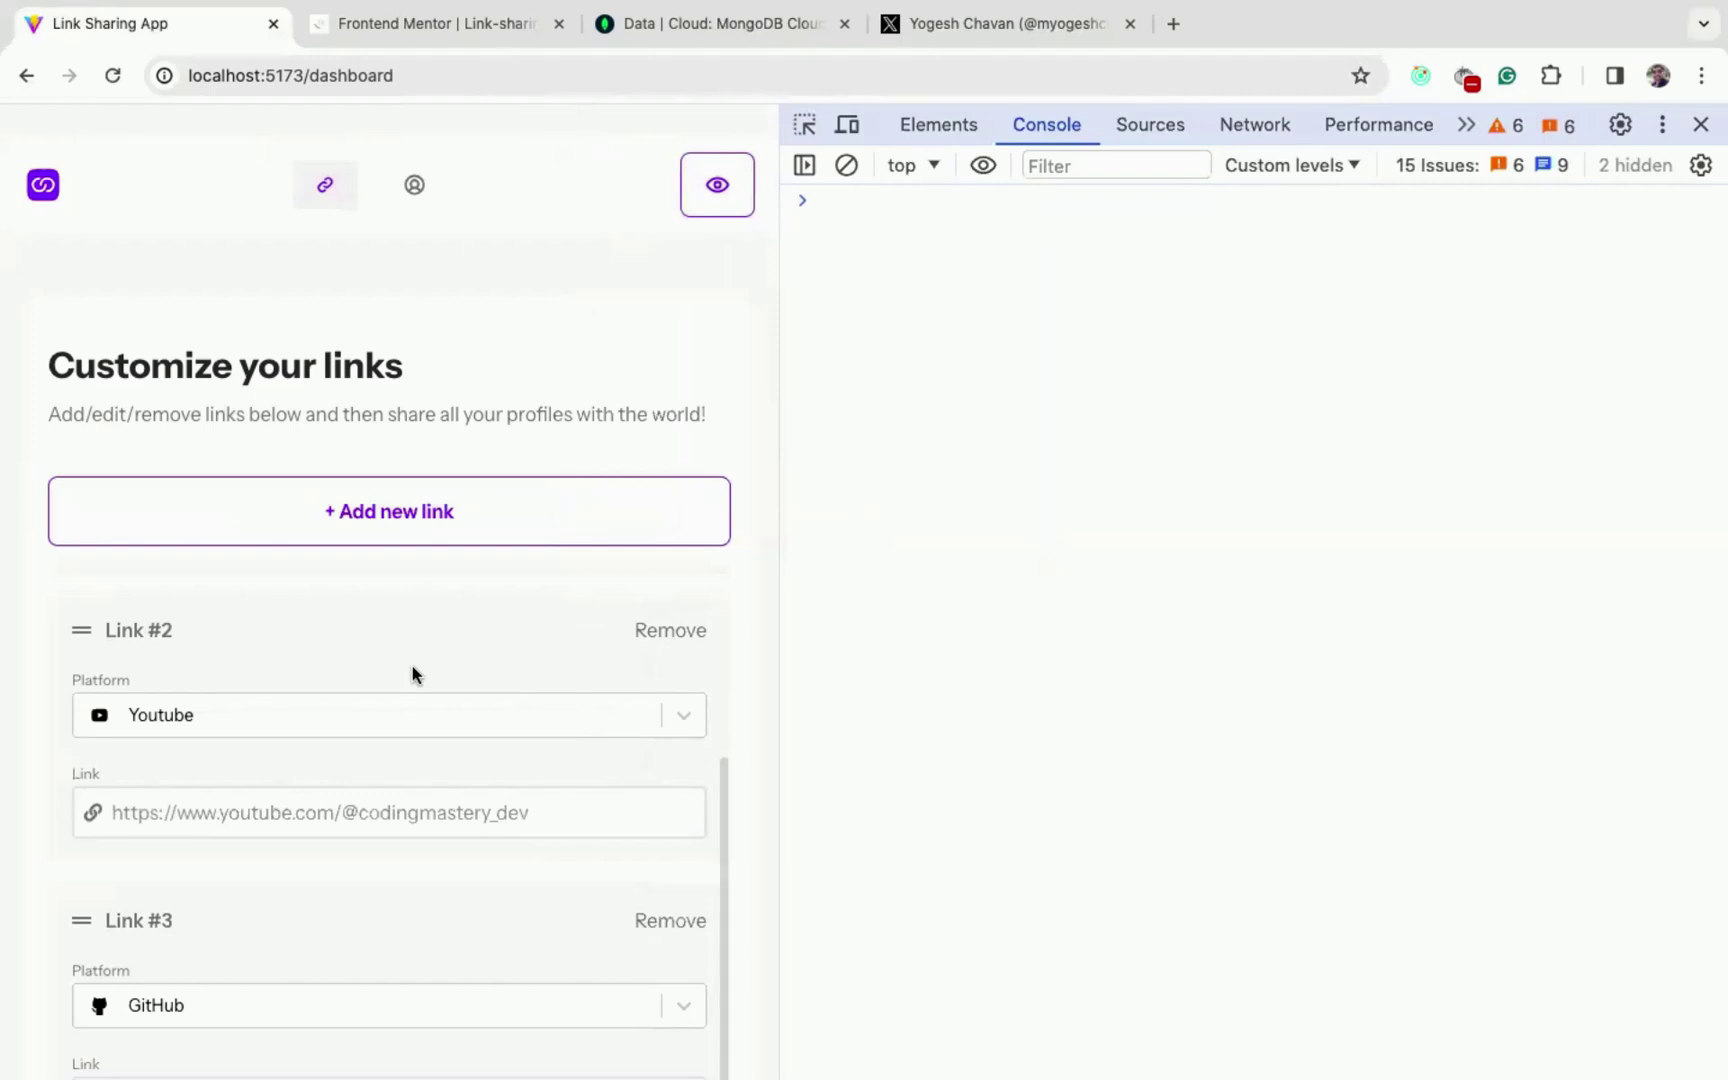
scroll(412, 673, down, 3)
- Close the developer tools and switch to the Profile Details page
click(1700, 124)
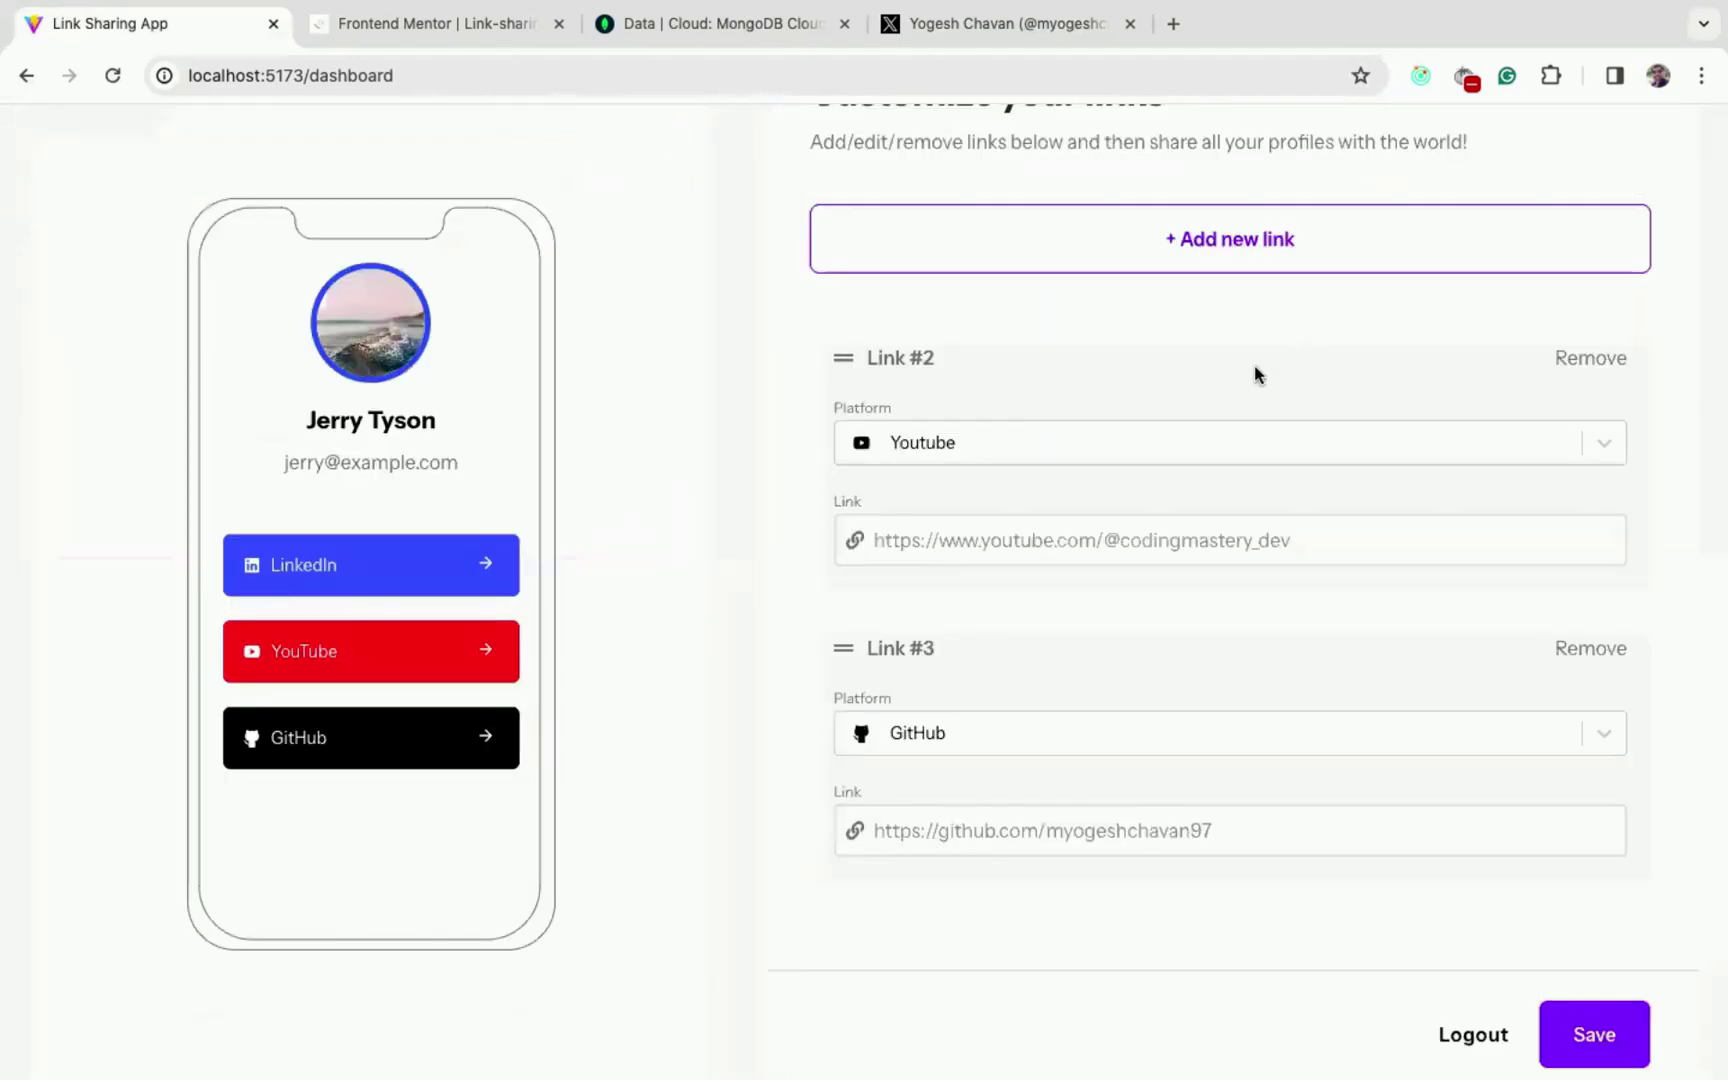
scroll(783, 656, up, 3)
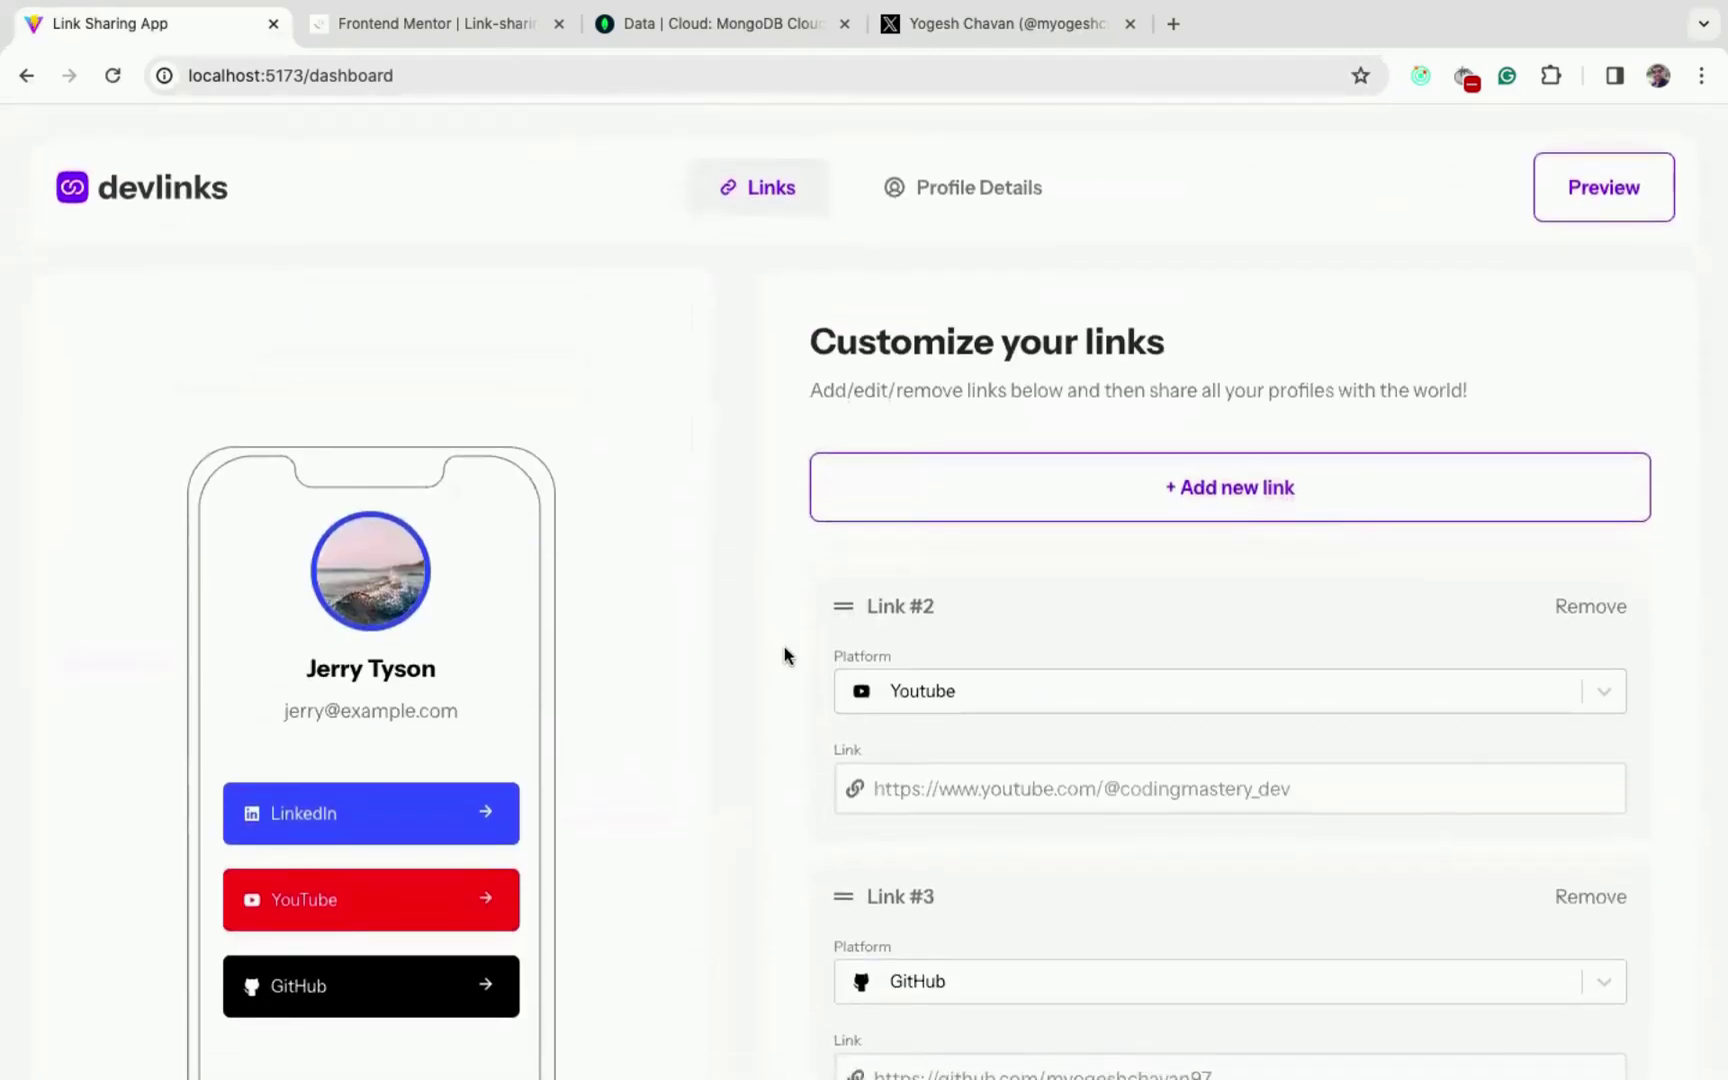
click(963, 187)
mouse_move(1262, 632)
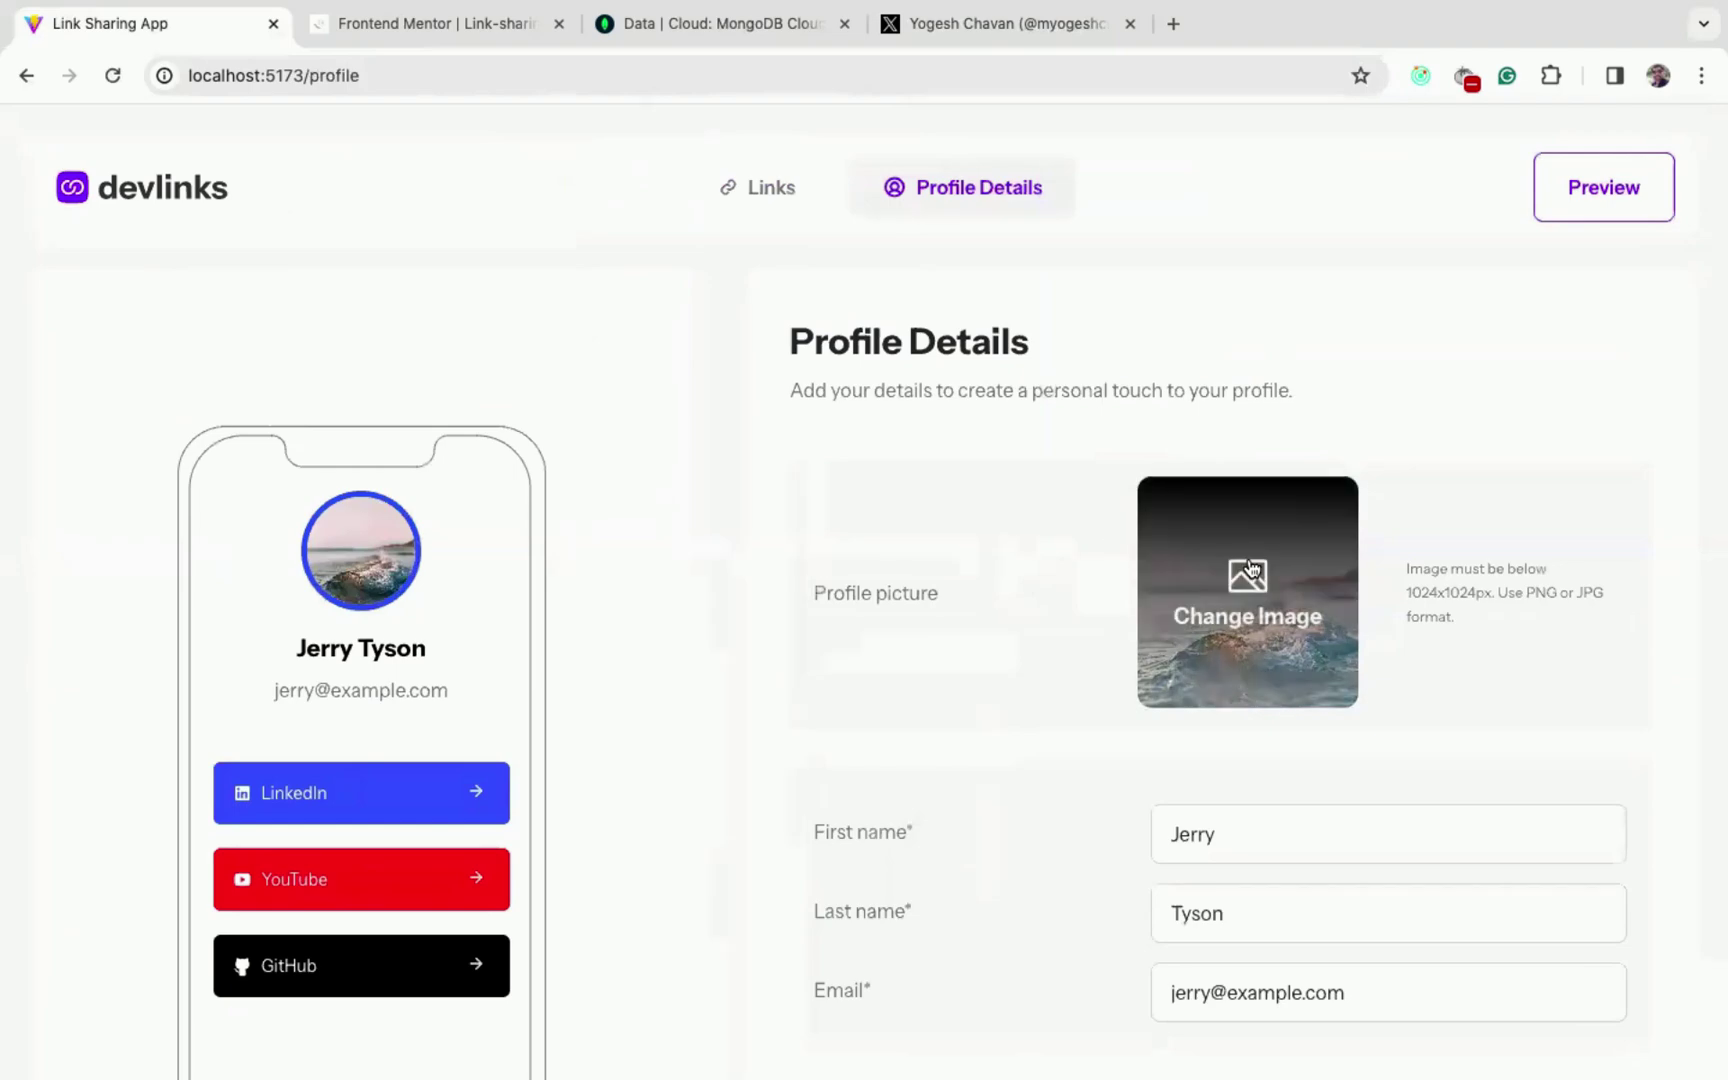
click(1262, 628)
click(680, 112)
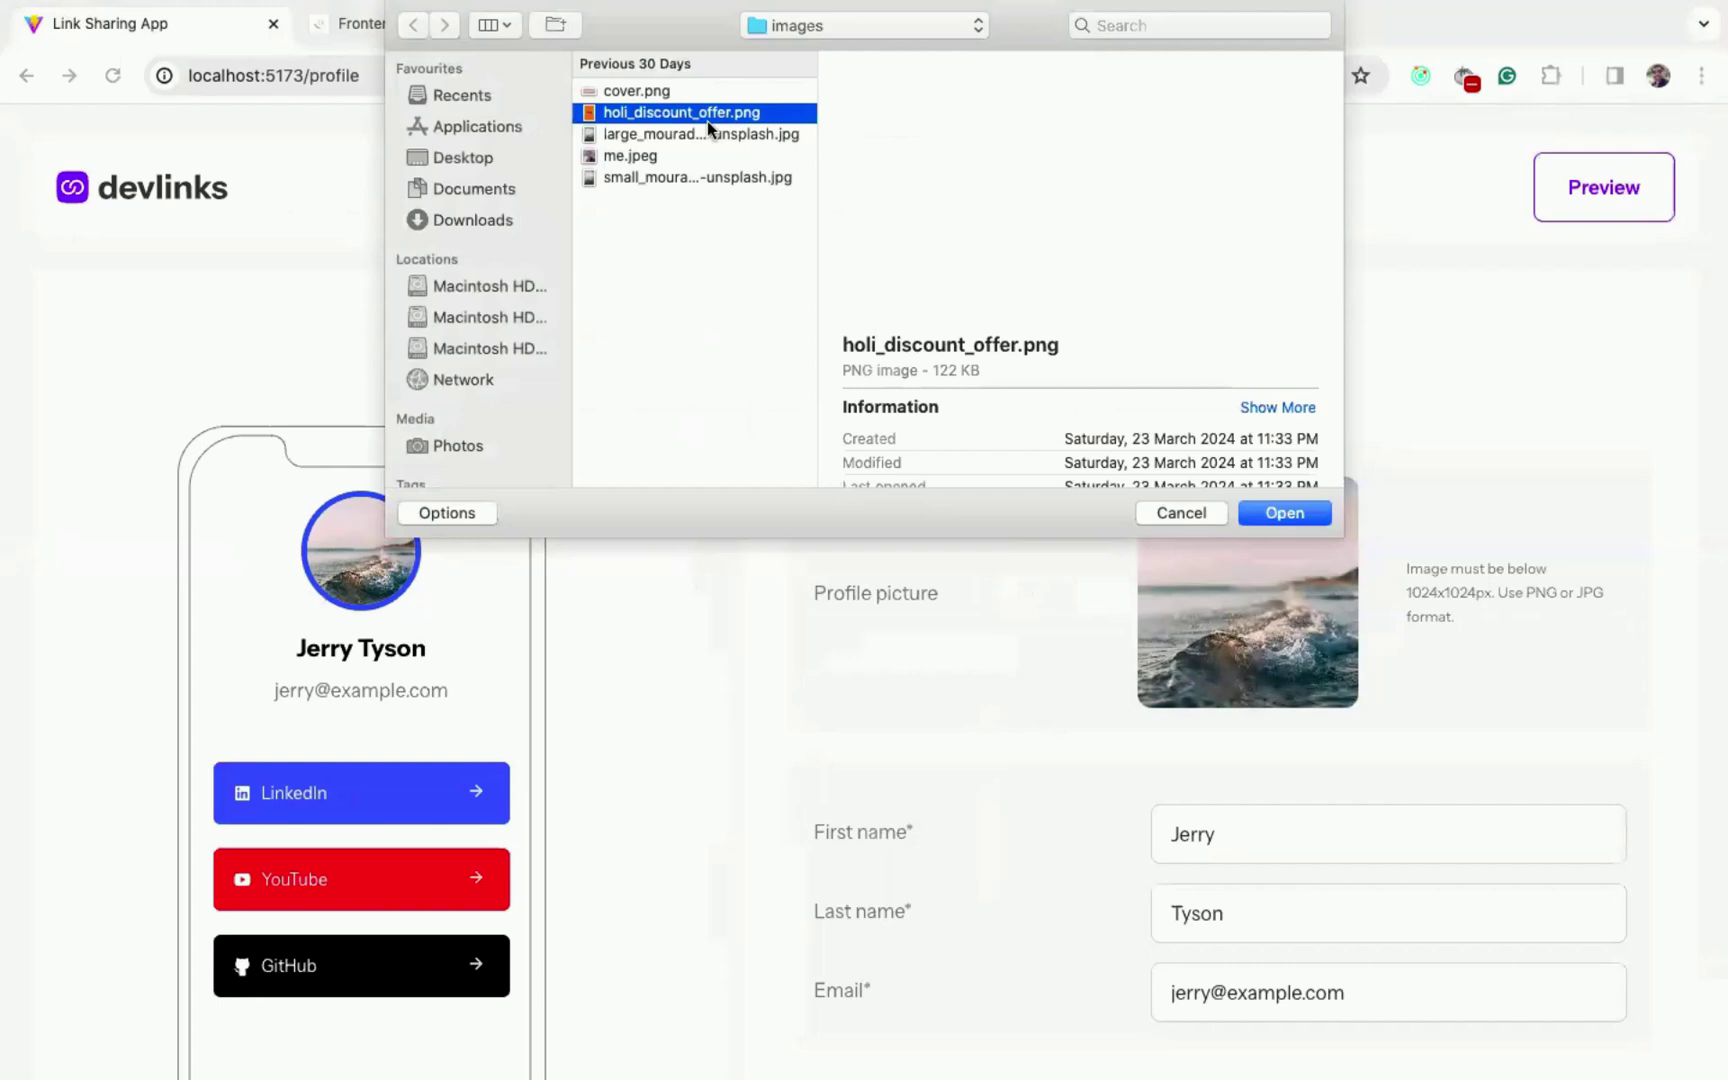
click(1284, 513)
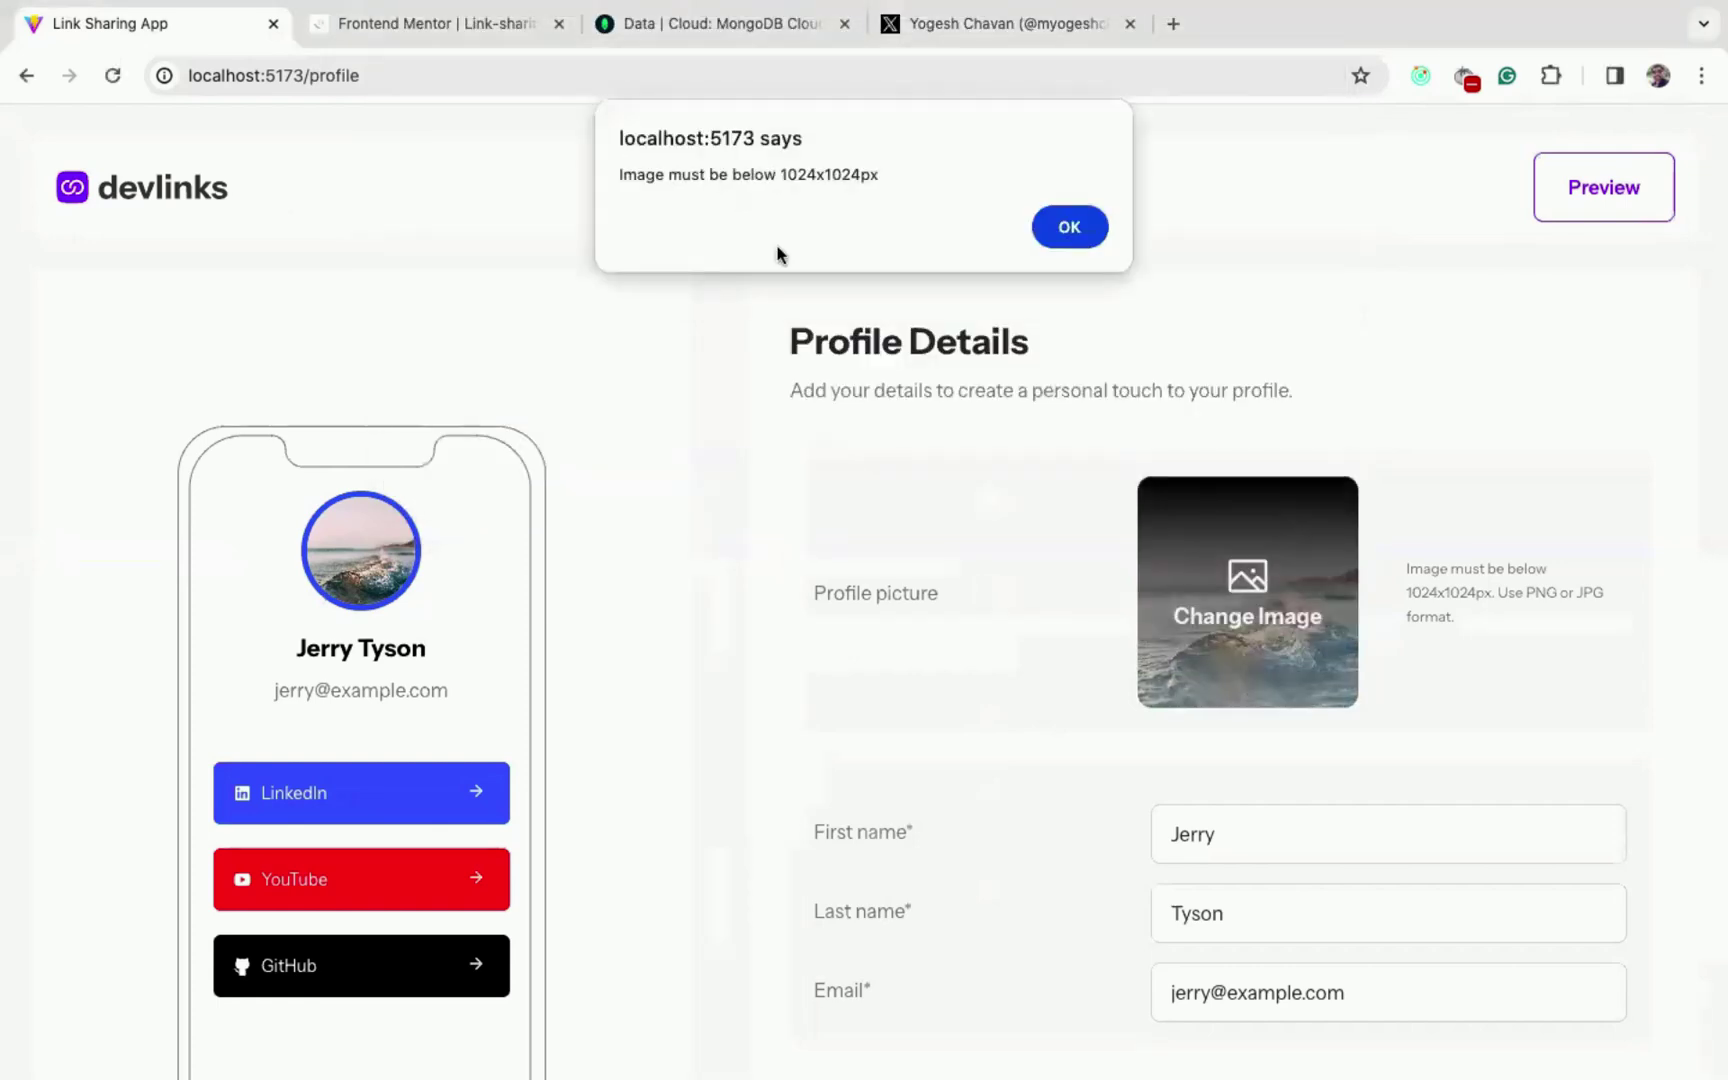
double_click(668, 173)
double_click(816, 176)
click(1049, 228)
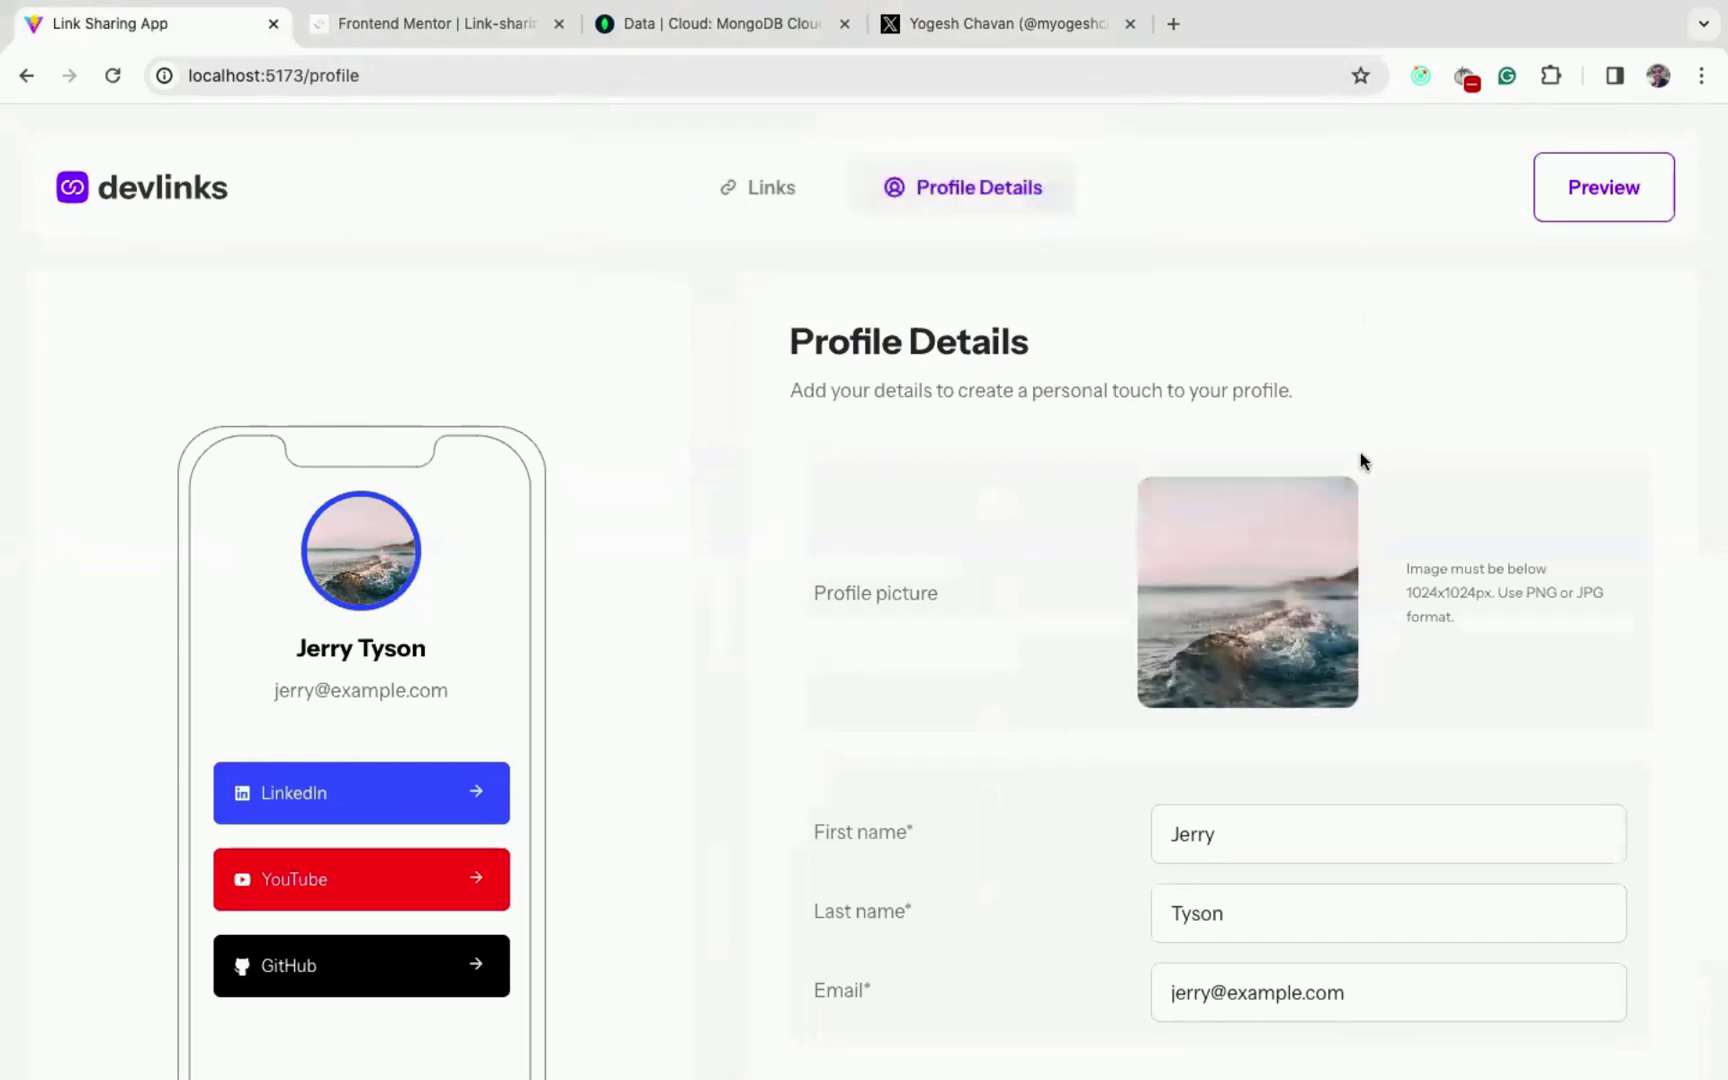
drag(1412, 569, 1508, 634)
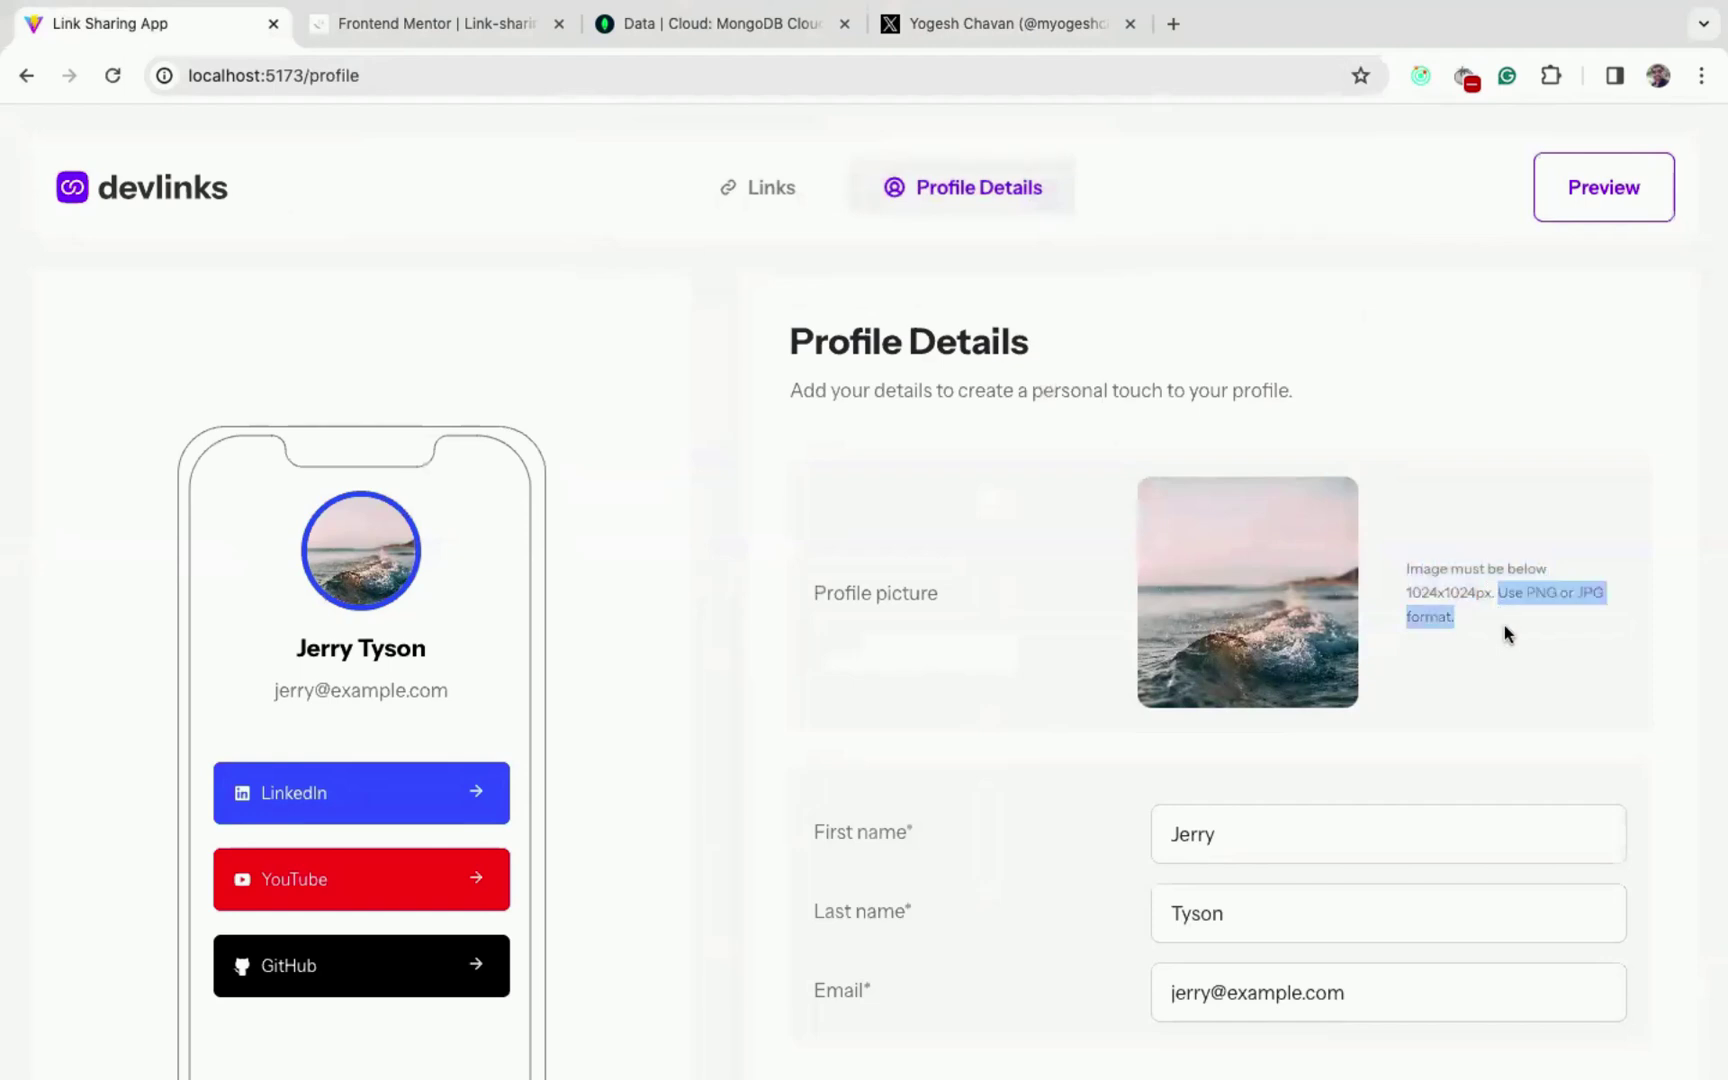
click(1236, 626)
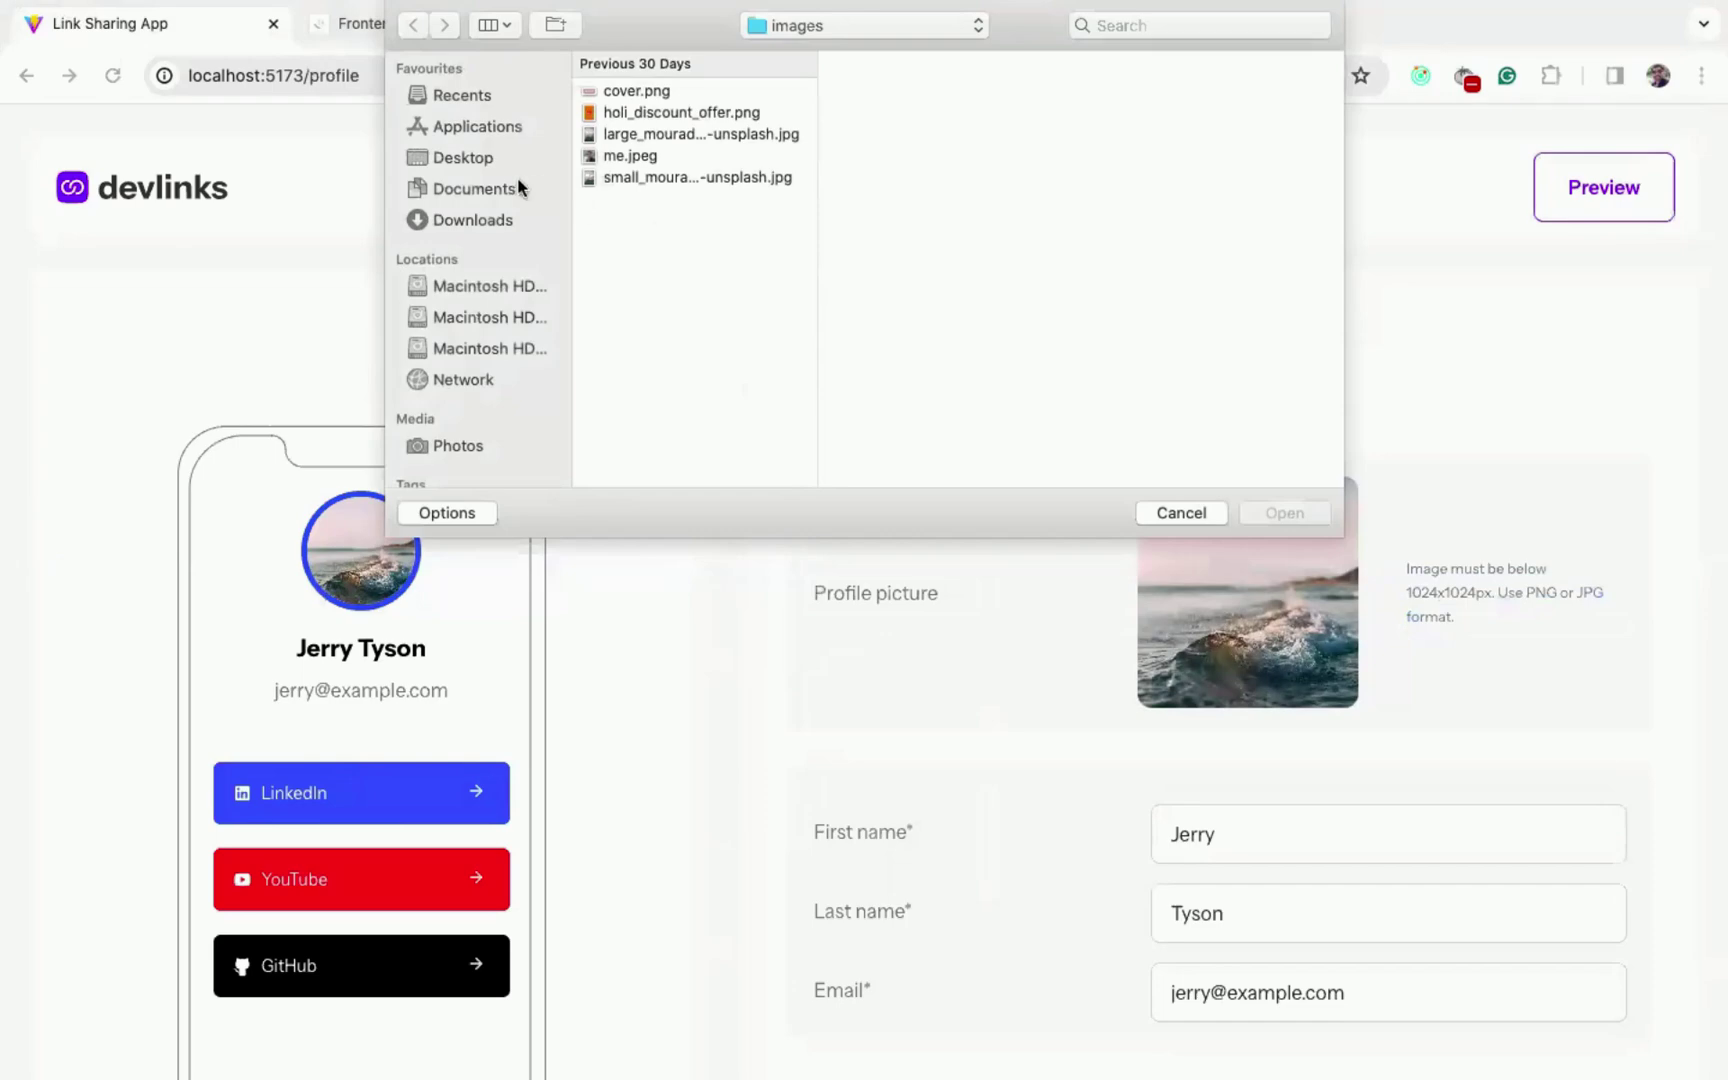
click(508, 218)
scroll(668, 286, down, 5)
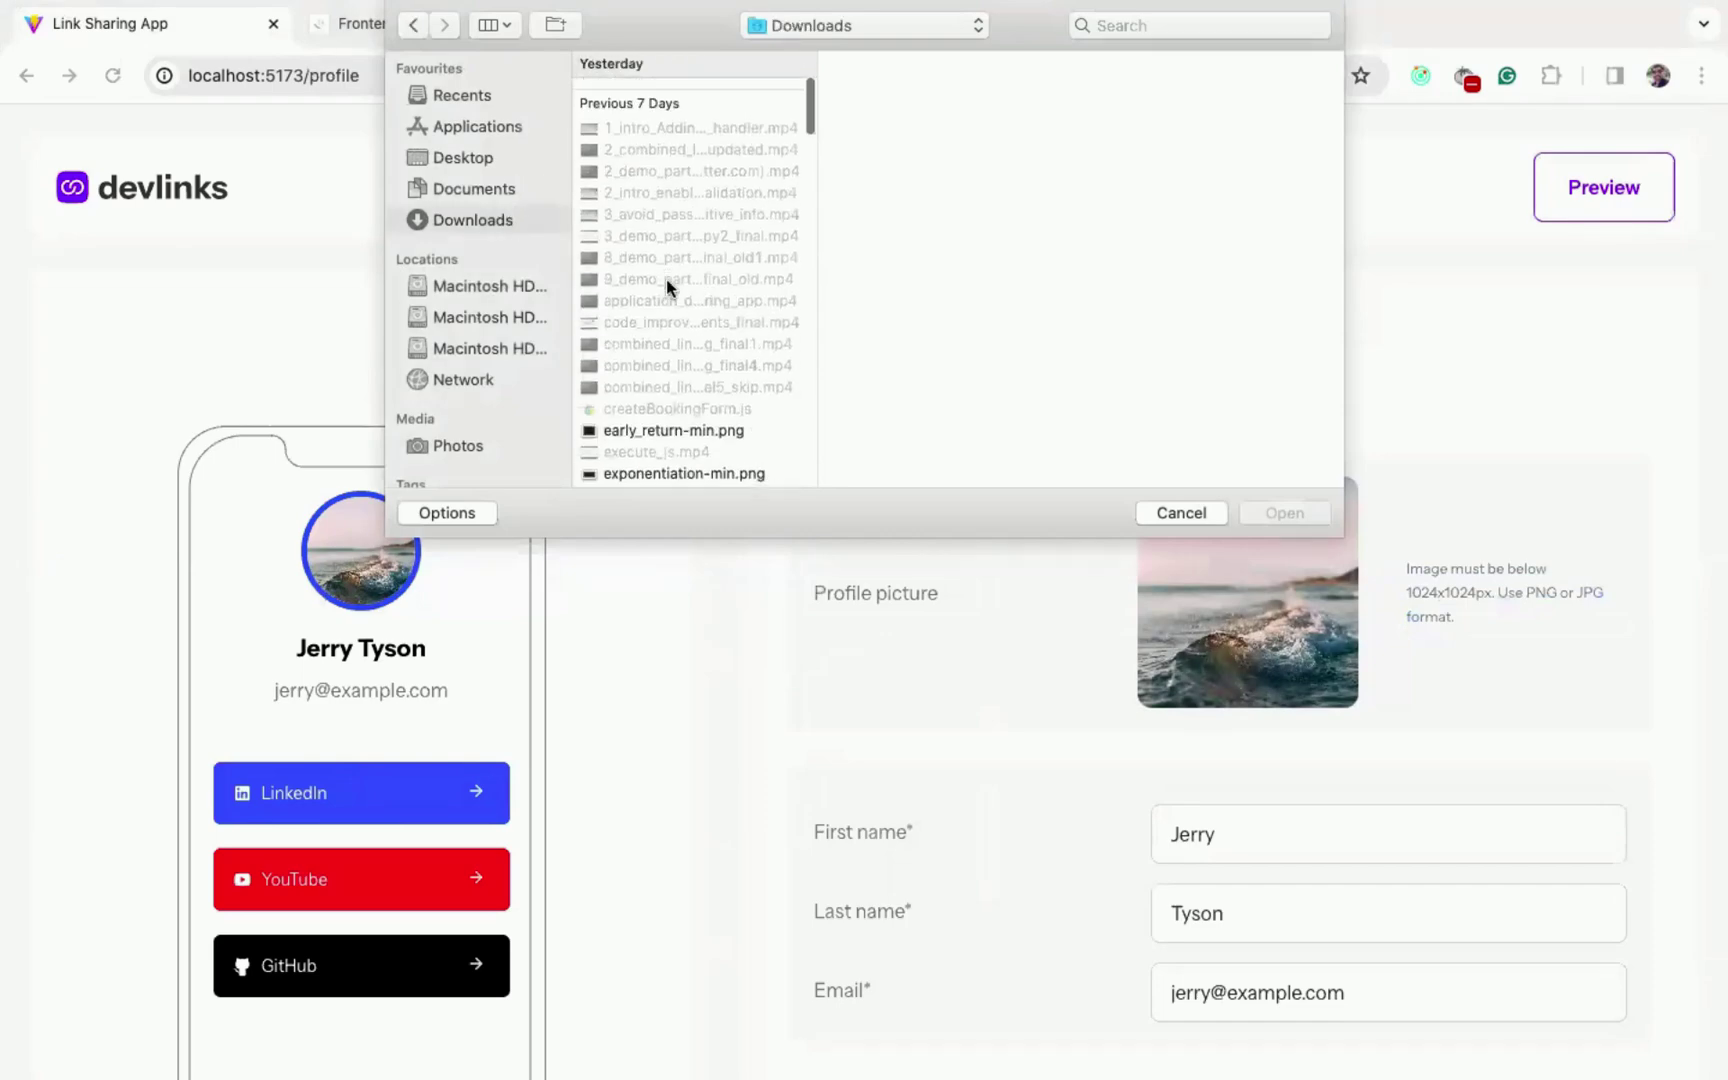
scroll(744, 359, up, 5)
scroll(745, 366, down, 10)
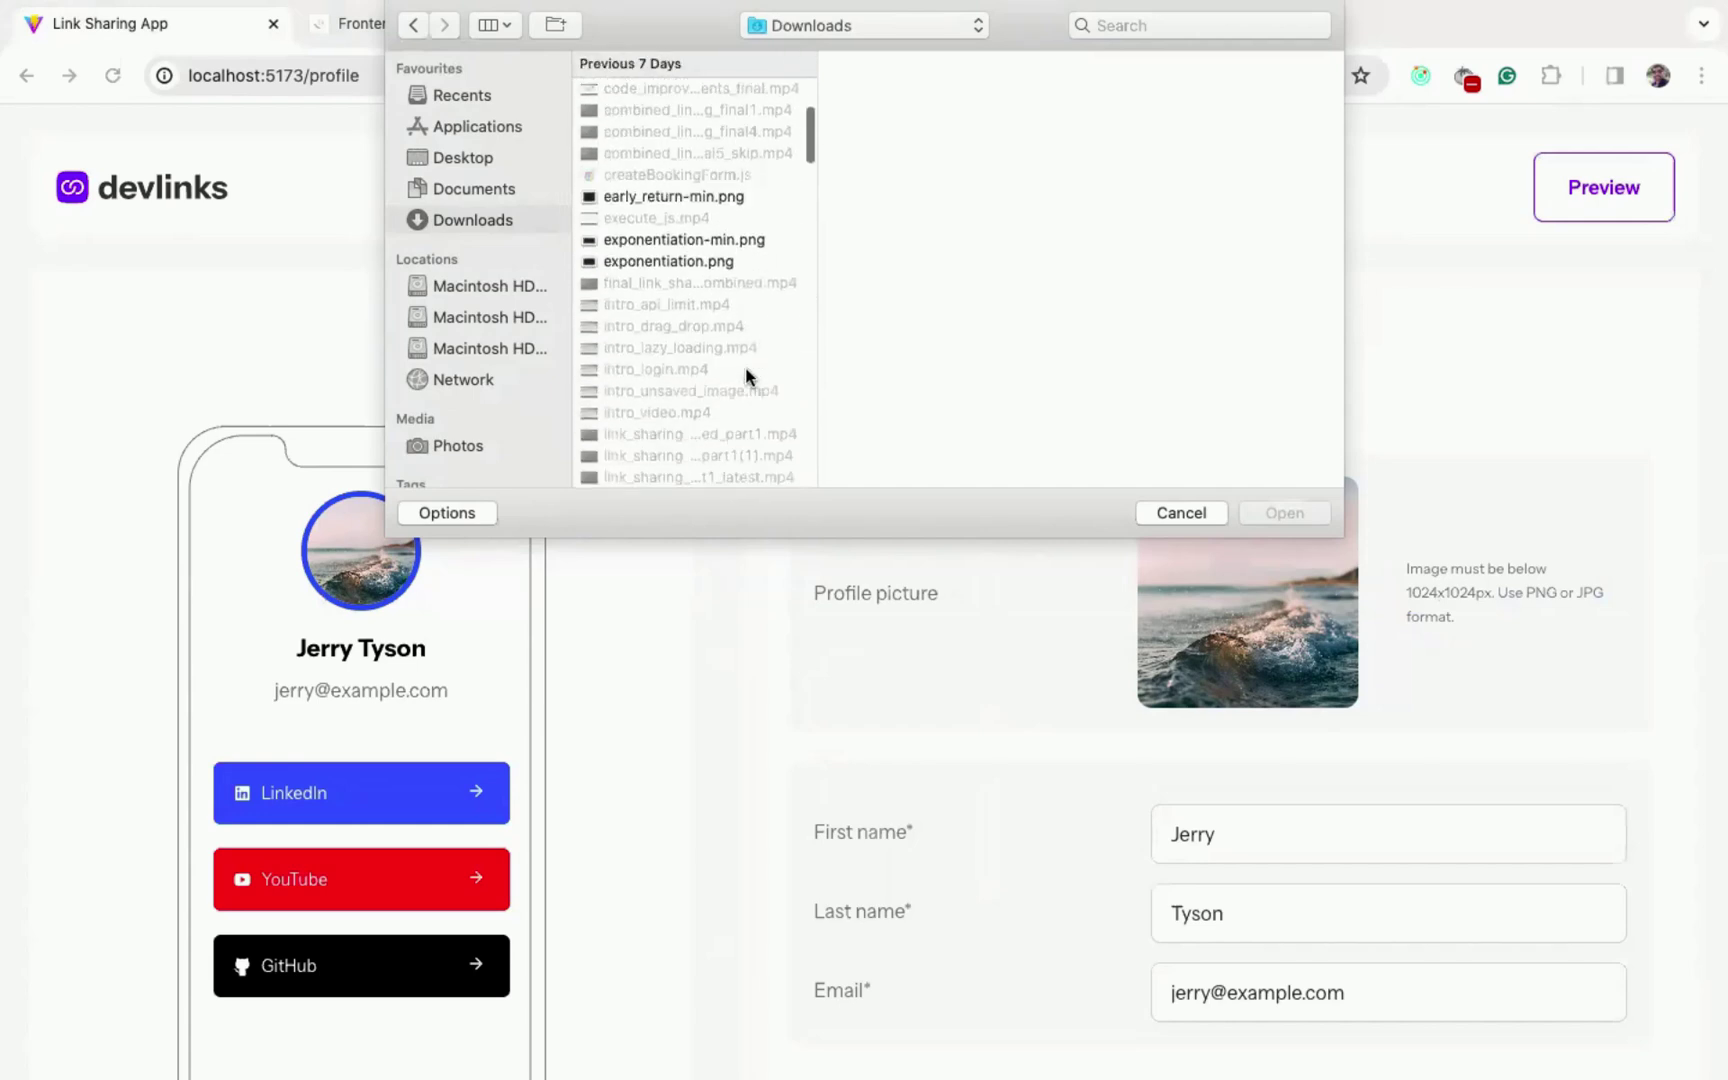
scroll(746, 374, up, 2)
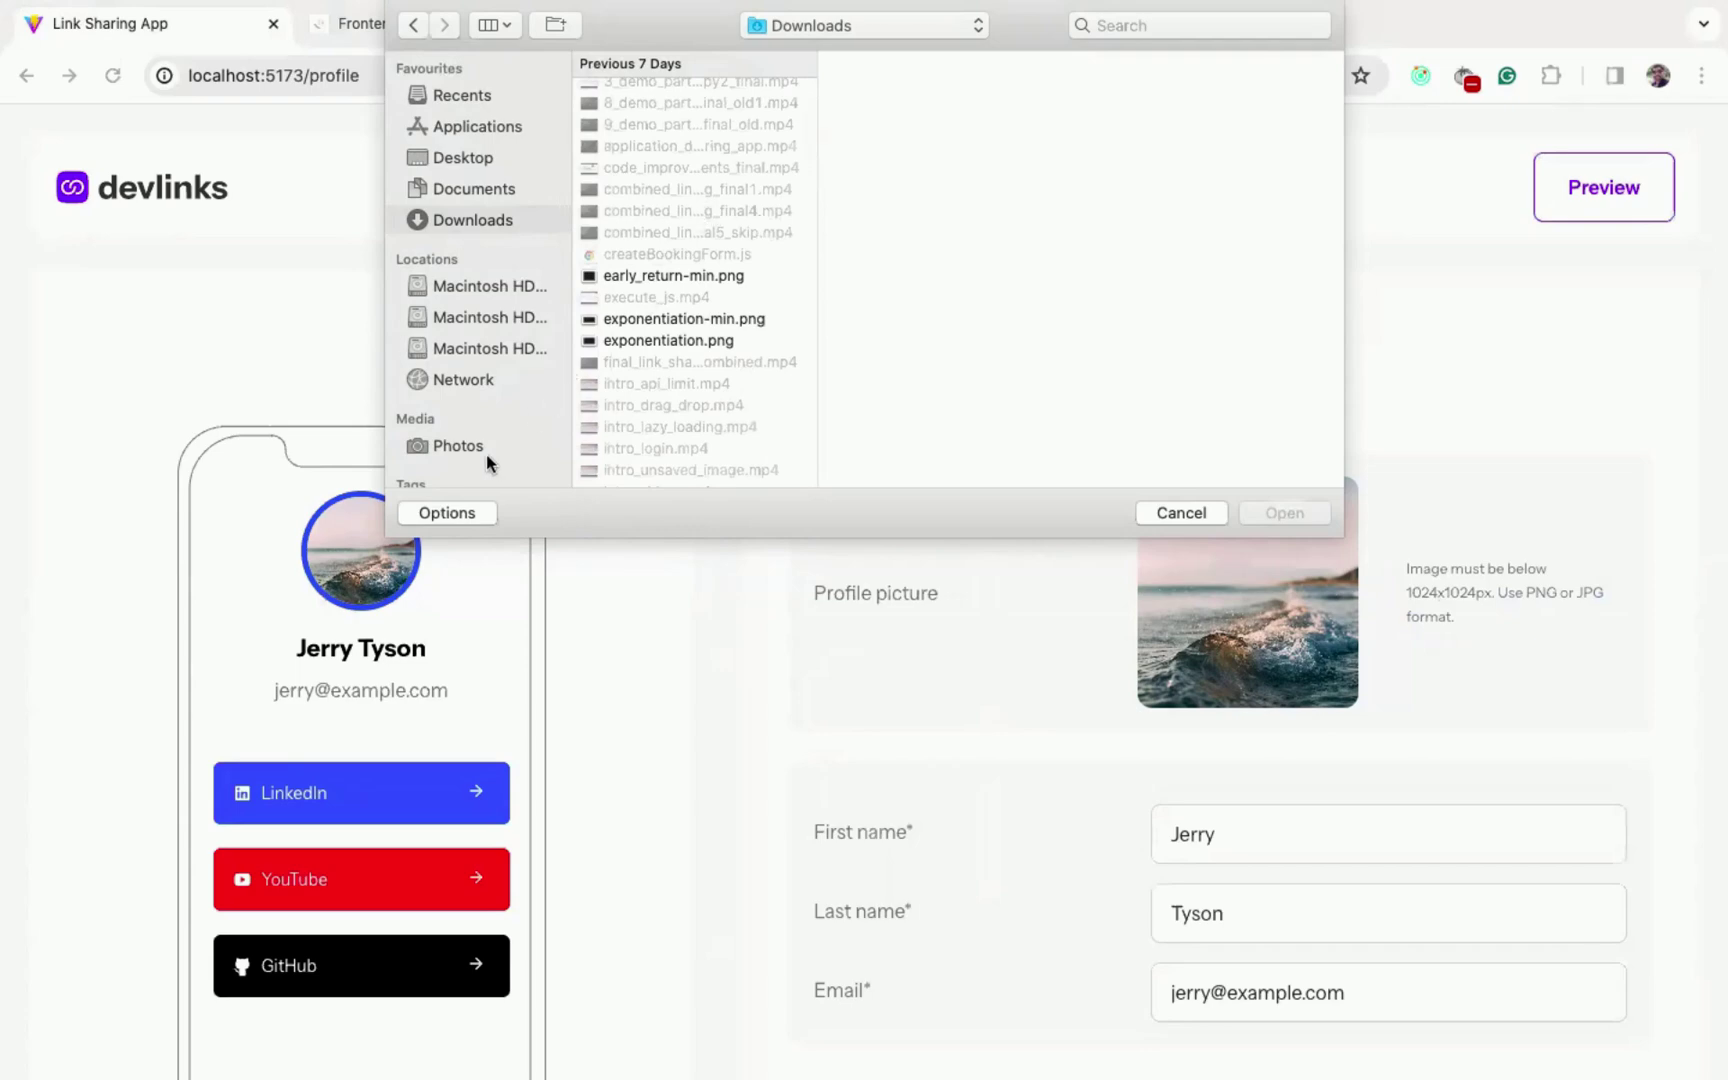
click(460, 512)
click(880, 463)
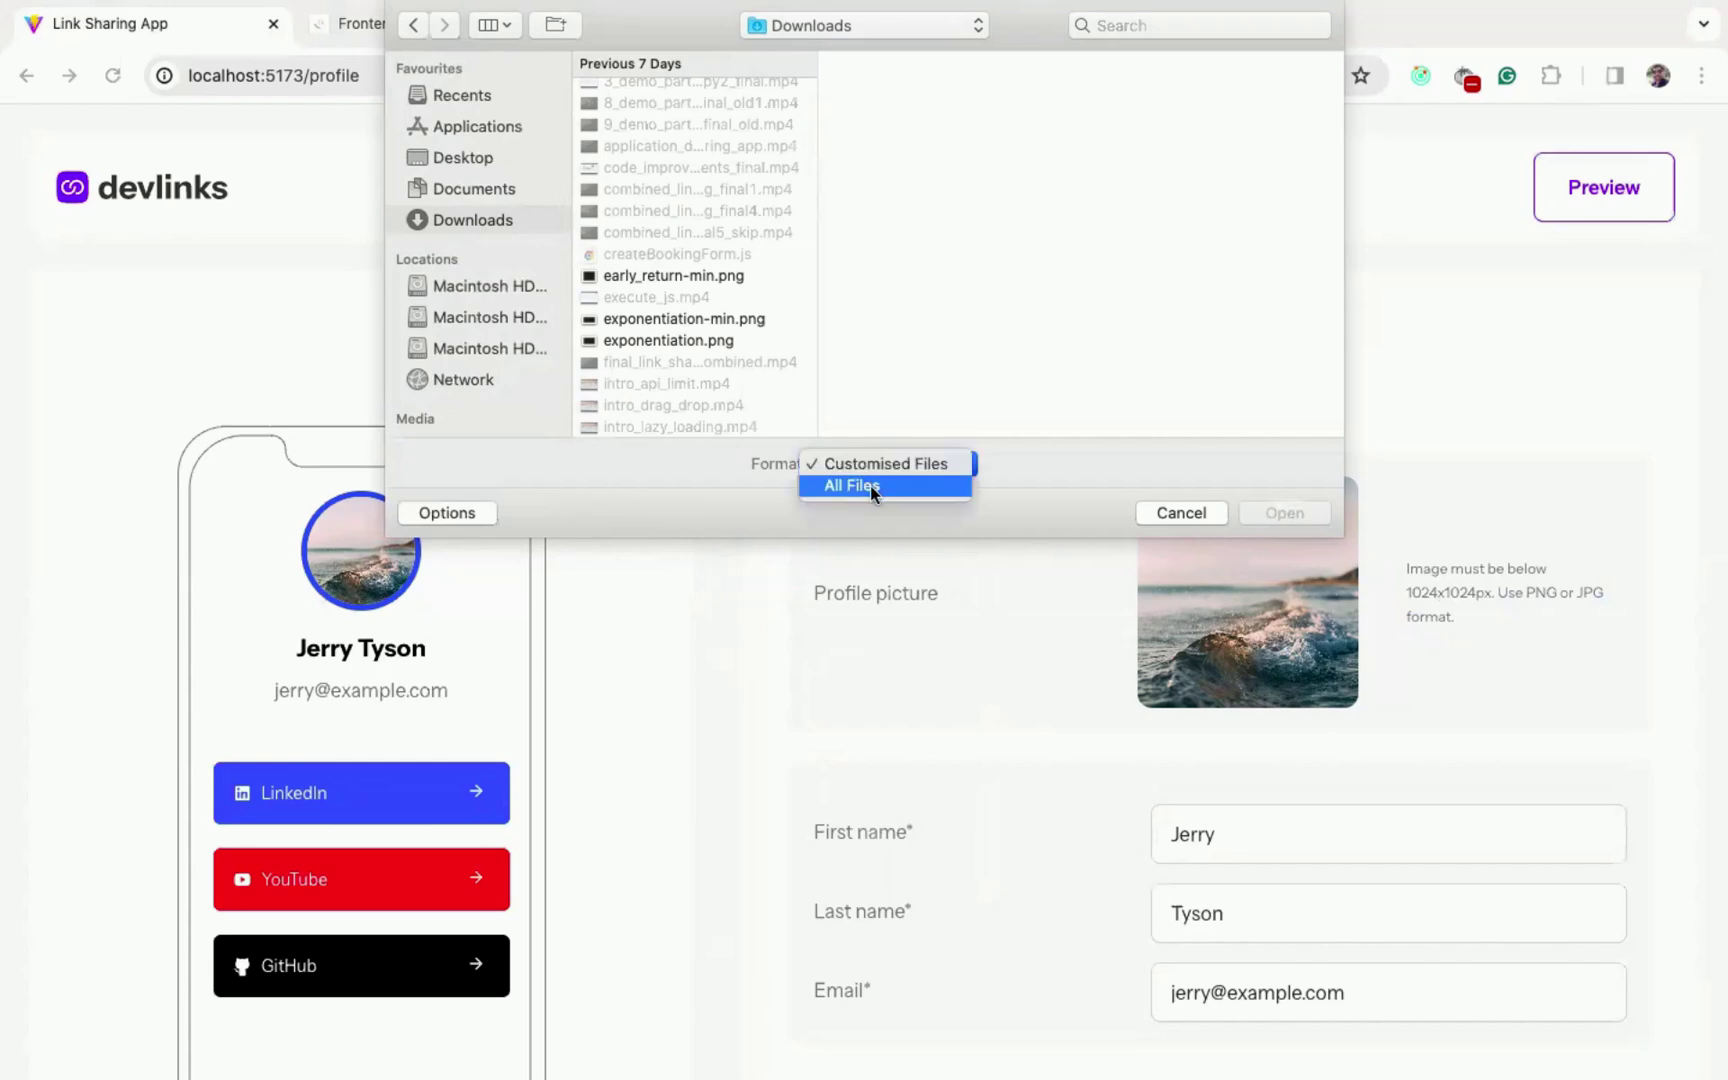
click(869, 485)
click(750, 190)
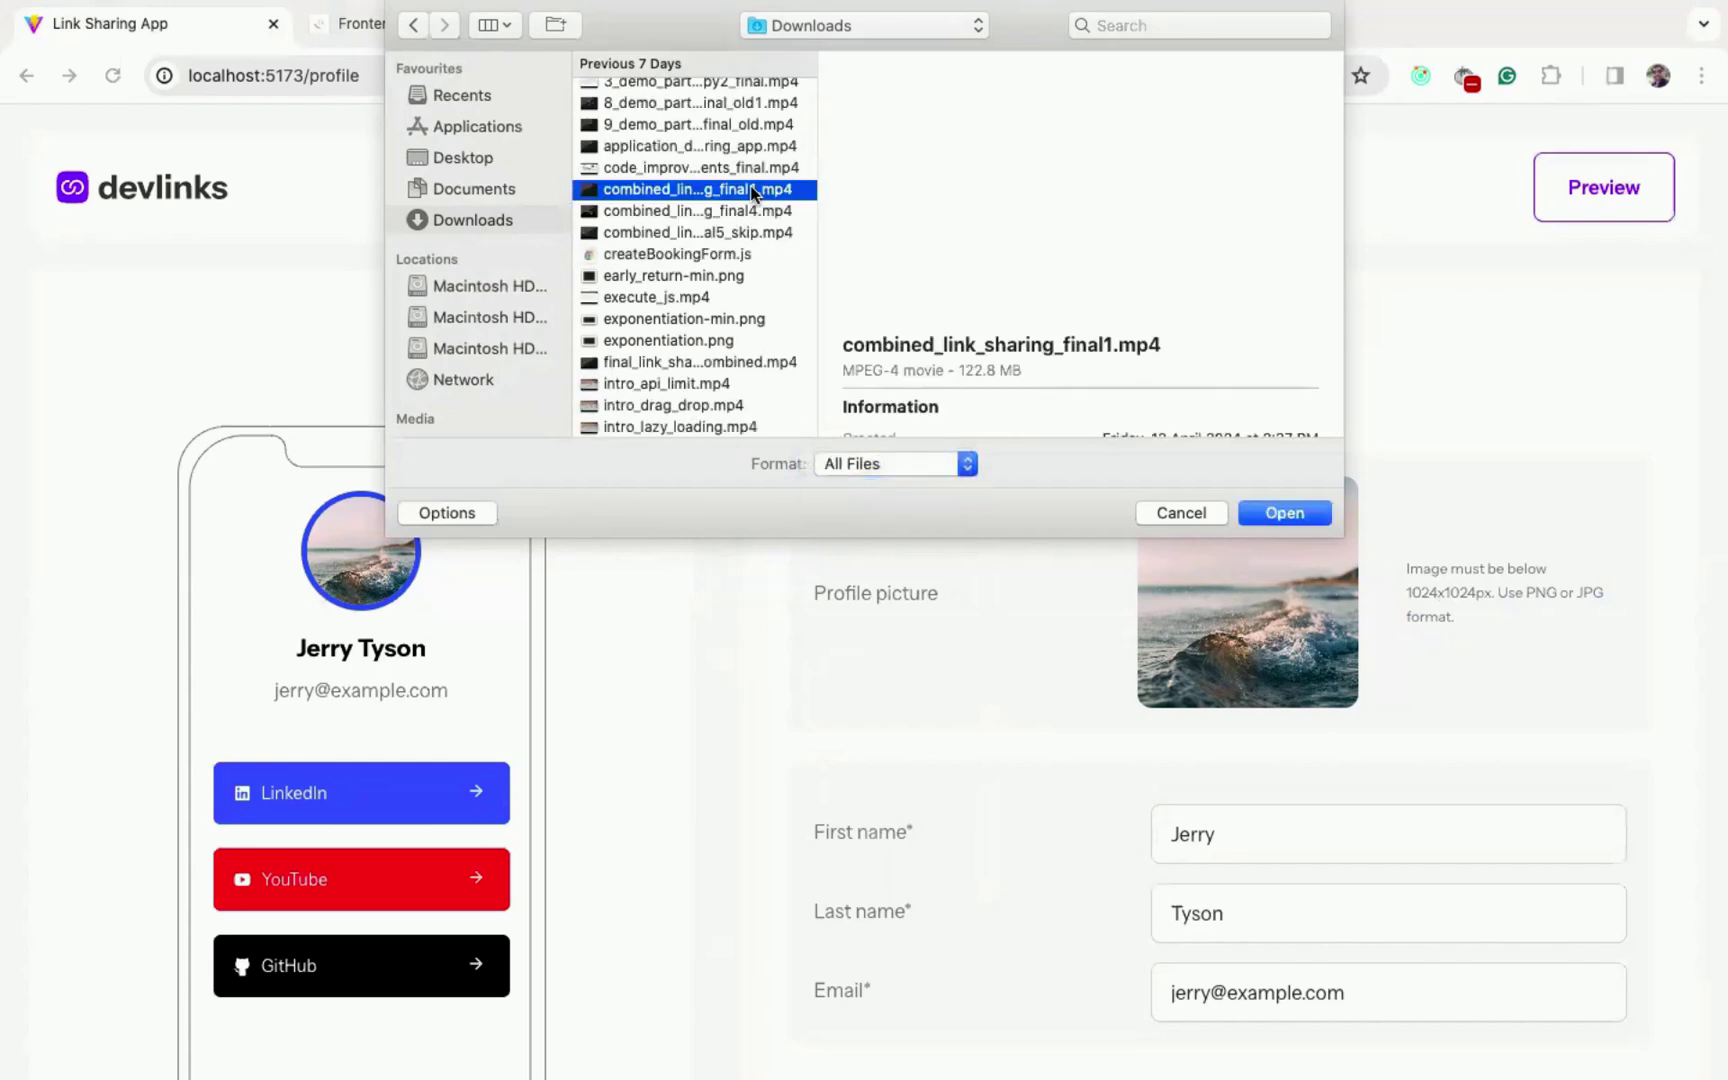
click(1284, 512)
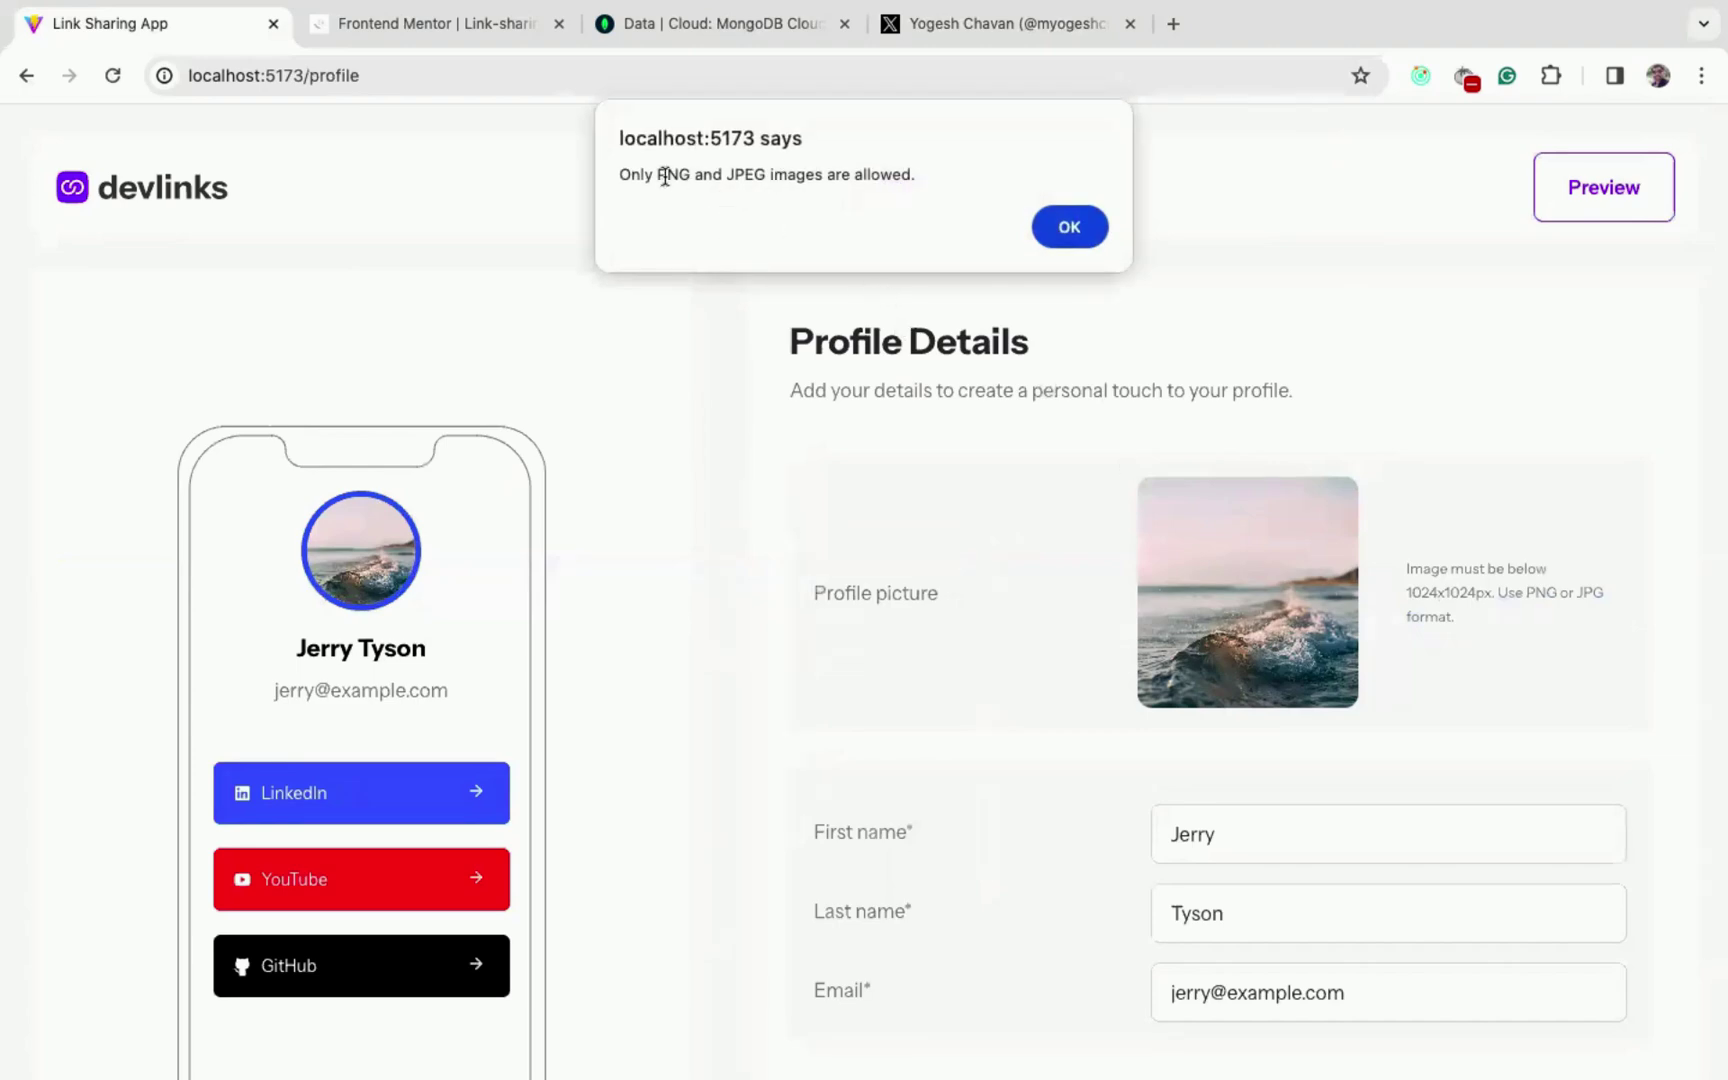
click(1070, 228)
scroll(1034, 629, down, 2)
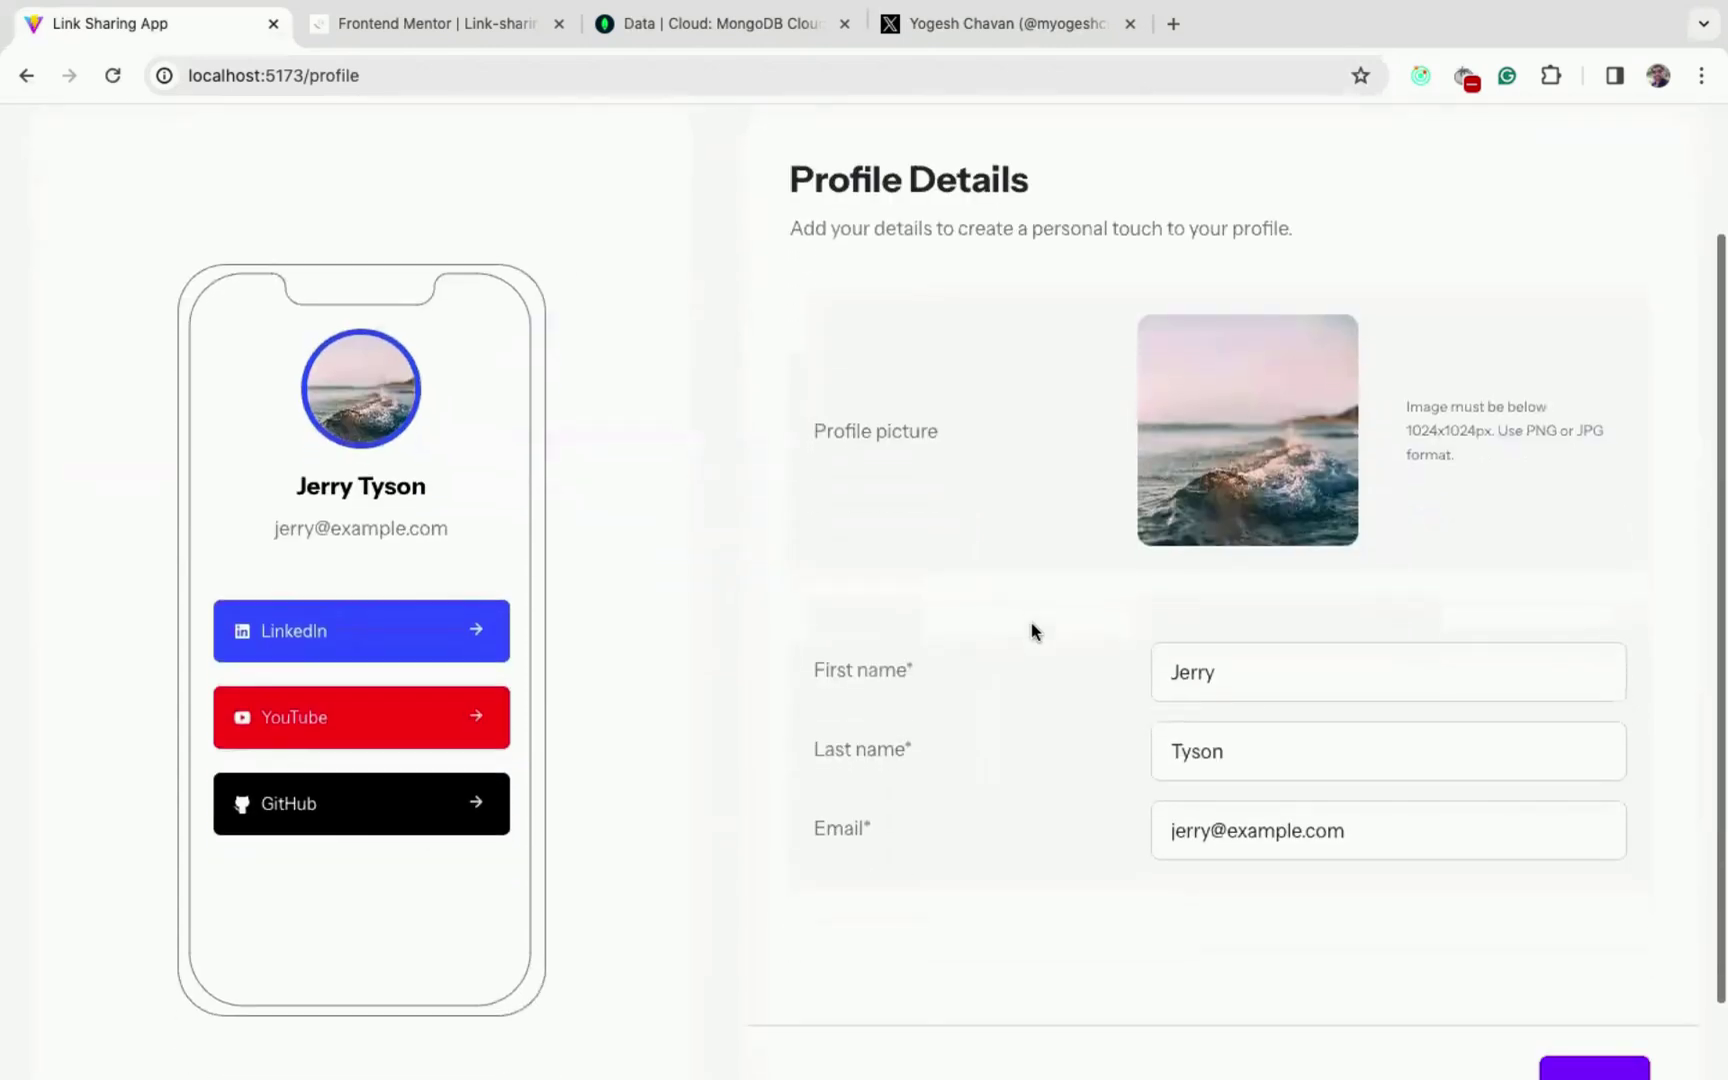
- Upload me.jpeg from the Desktop images folder as the profile picture
scroll(1034, 629, up, 2)
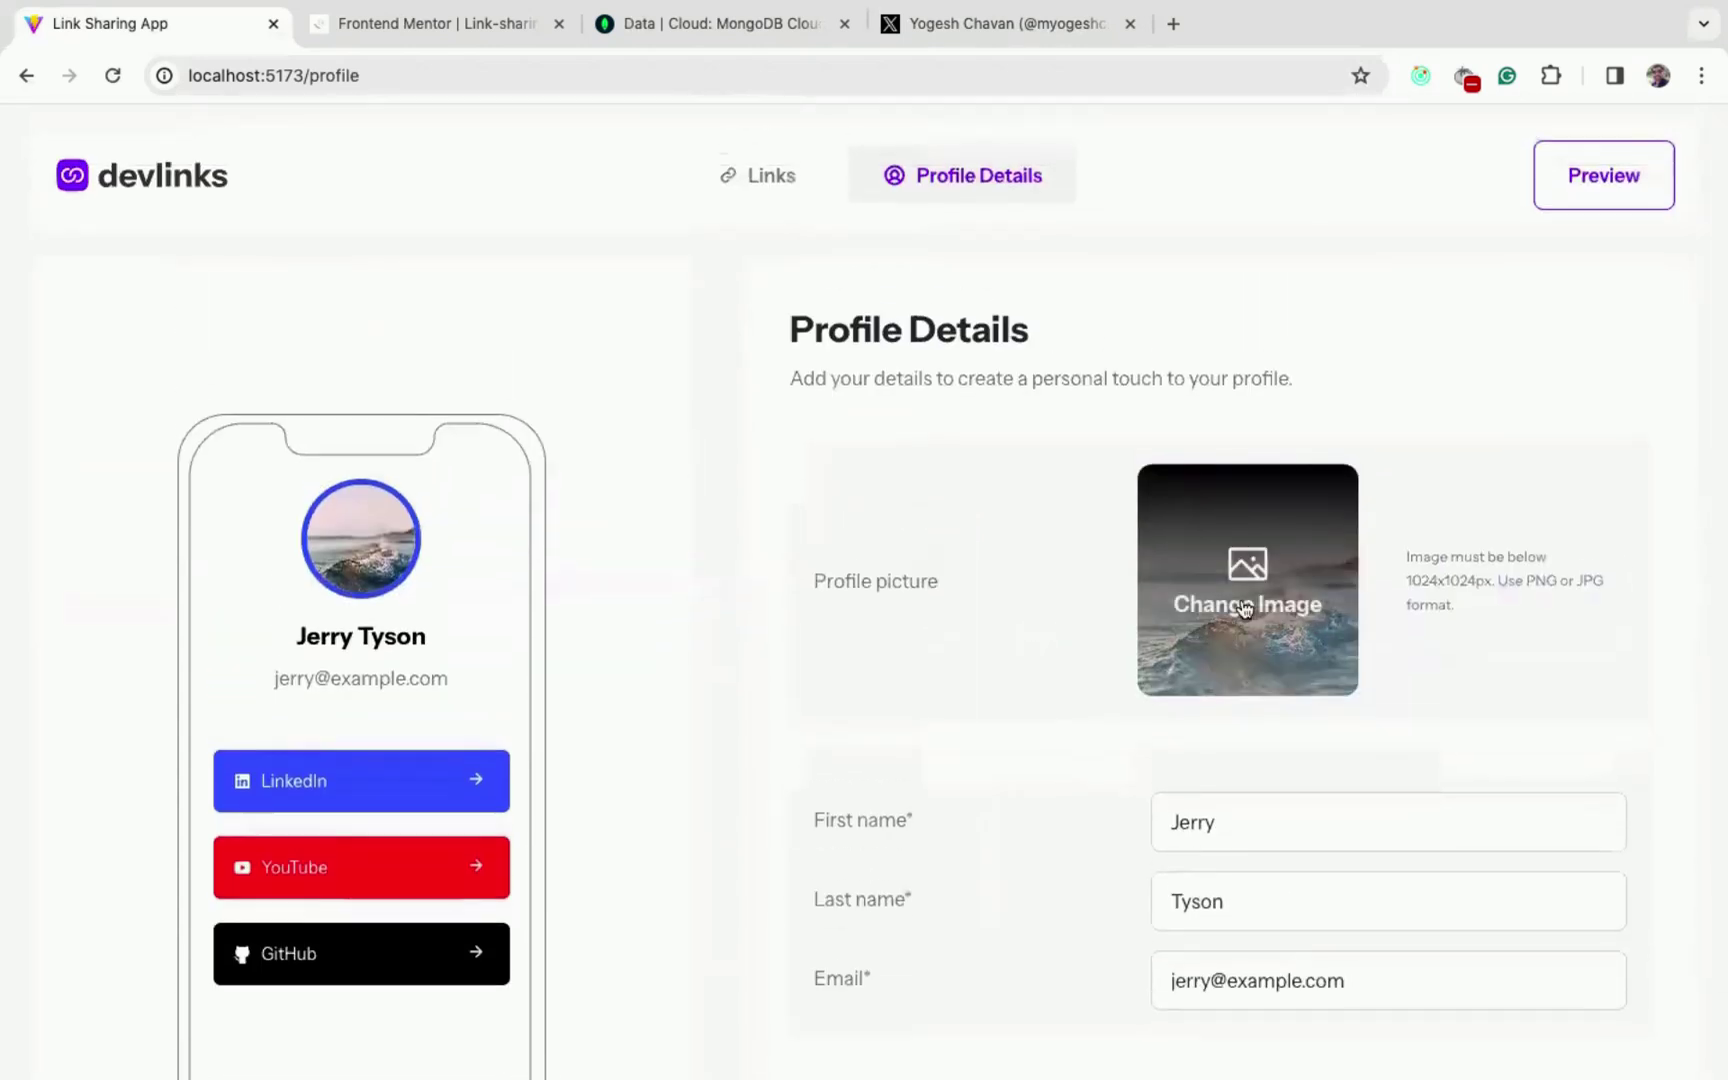
click(1244, 607)
click(477, 159)
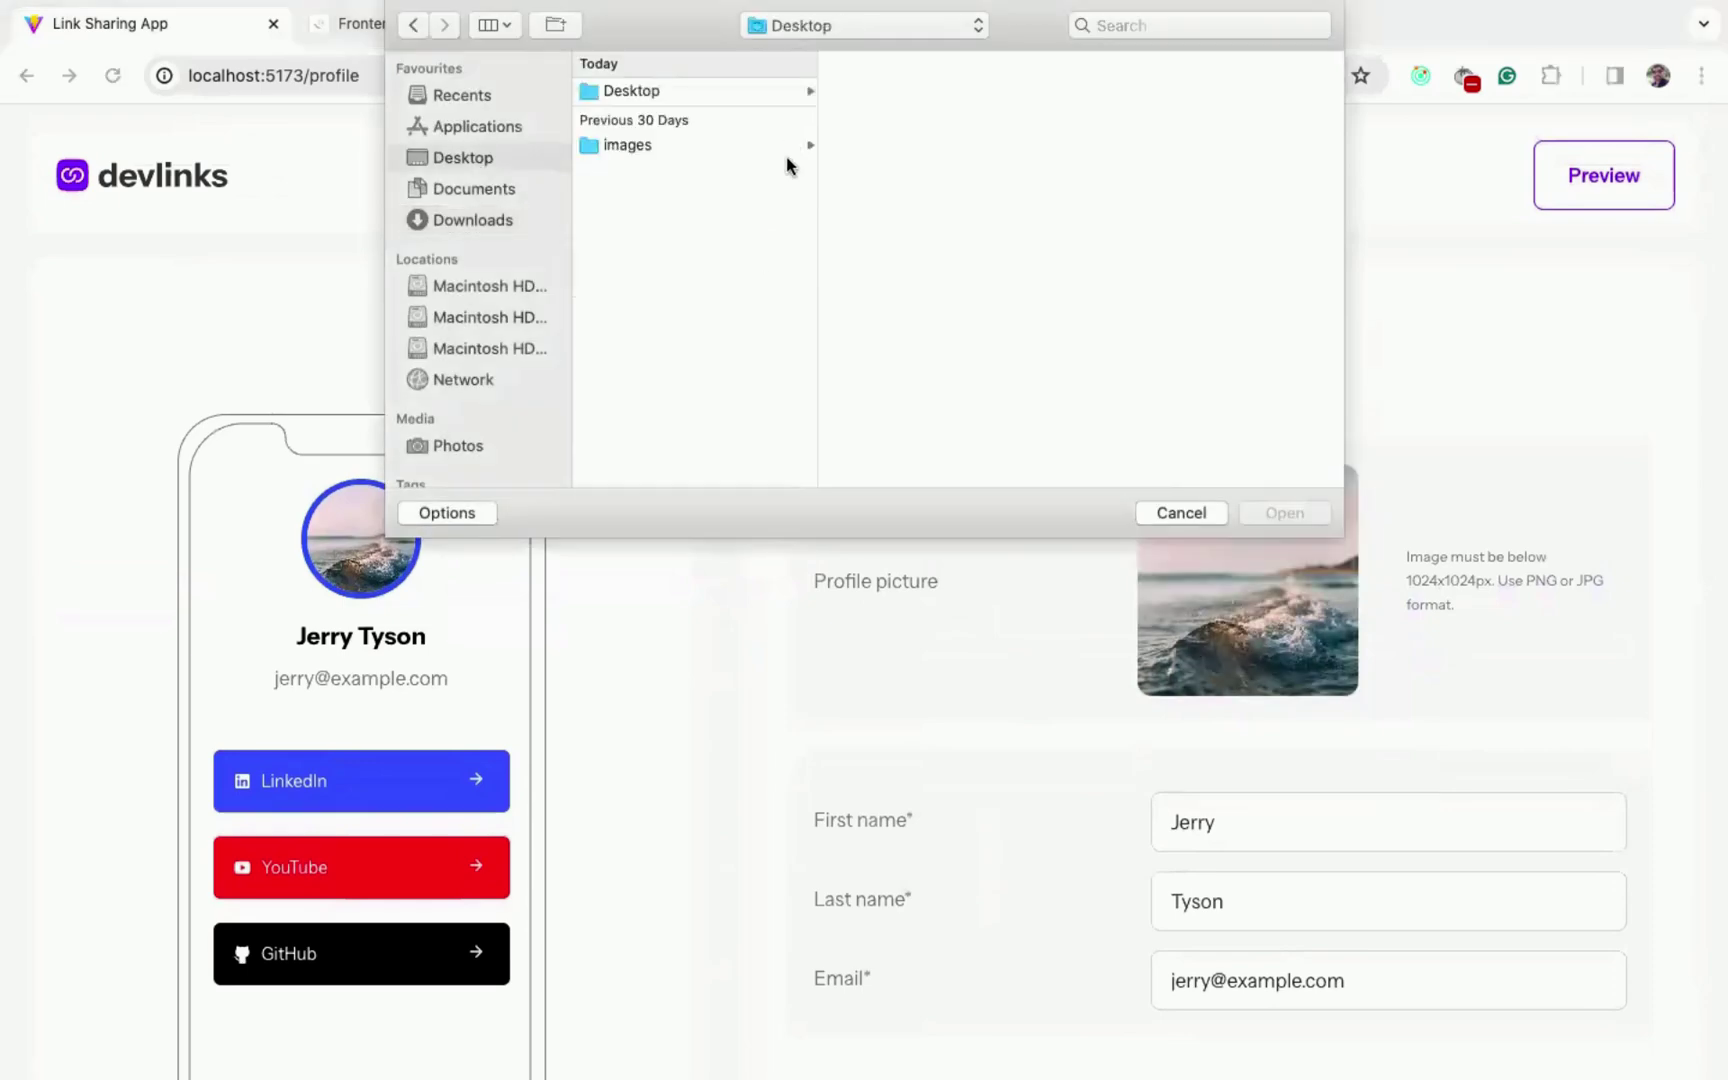
click(640, 146)
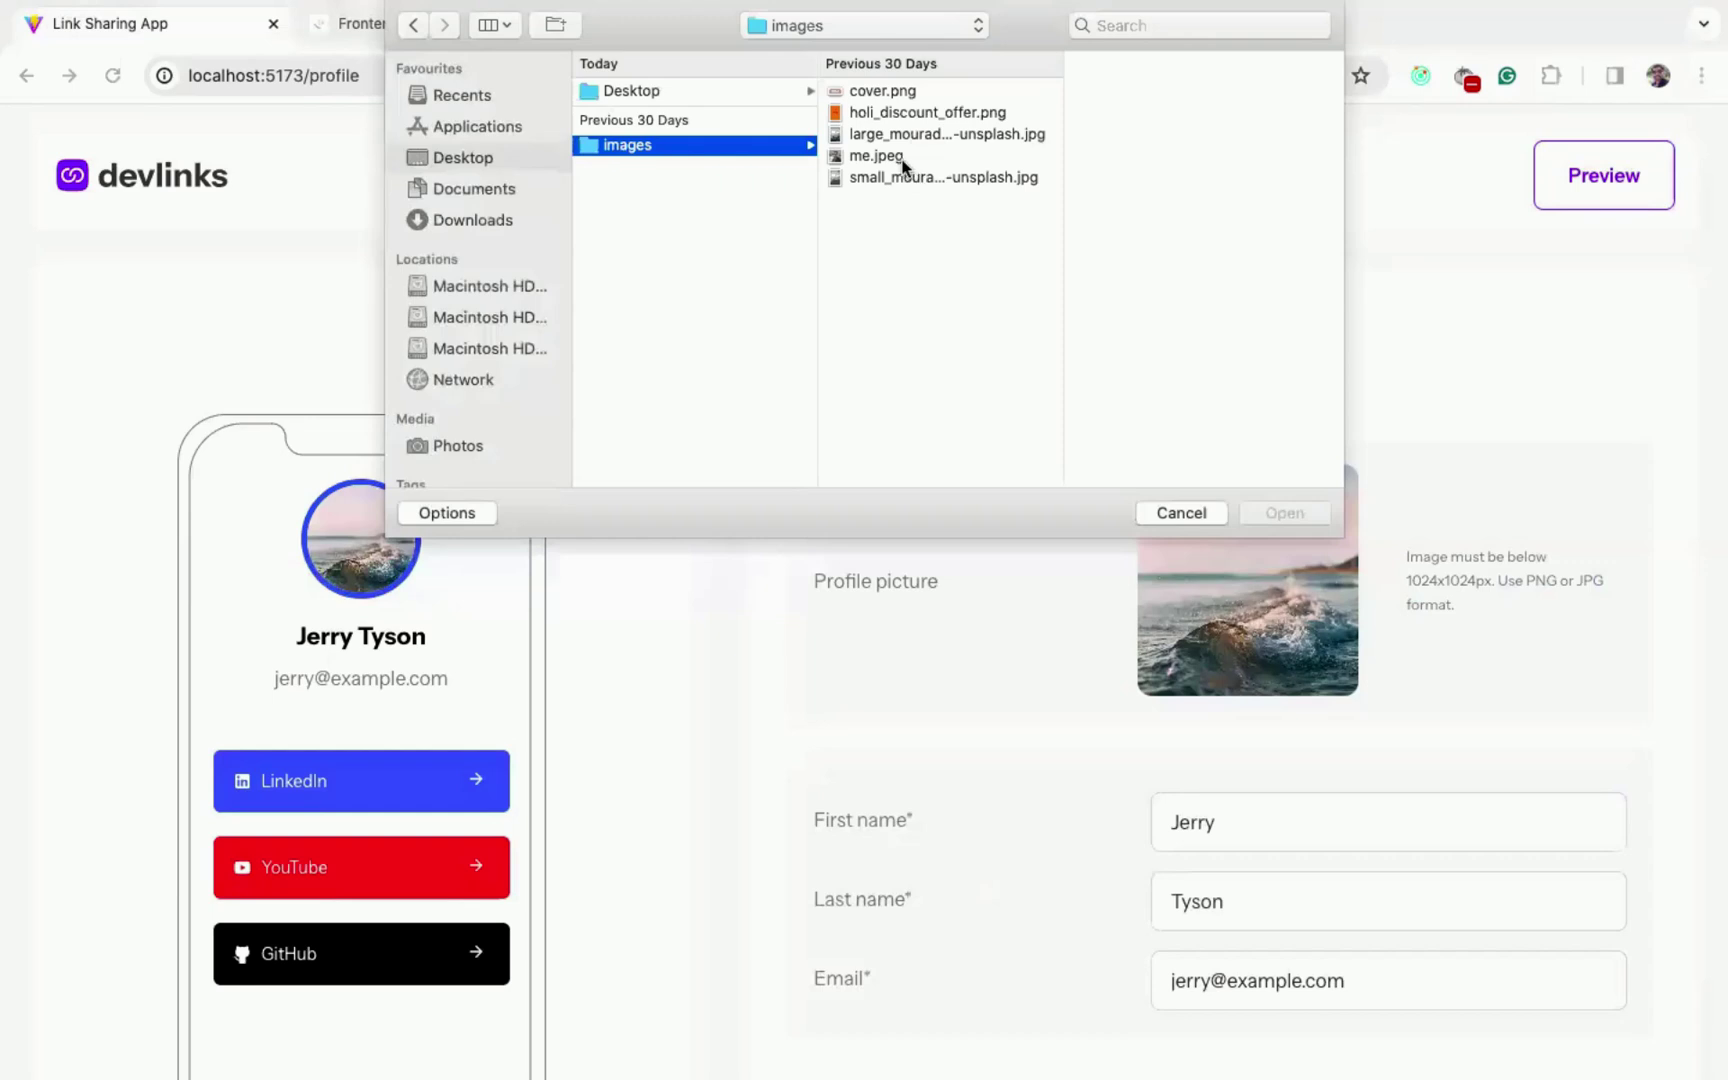
click(900, 157)
click(1280, 513)
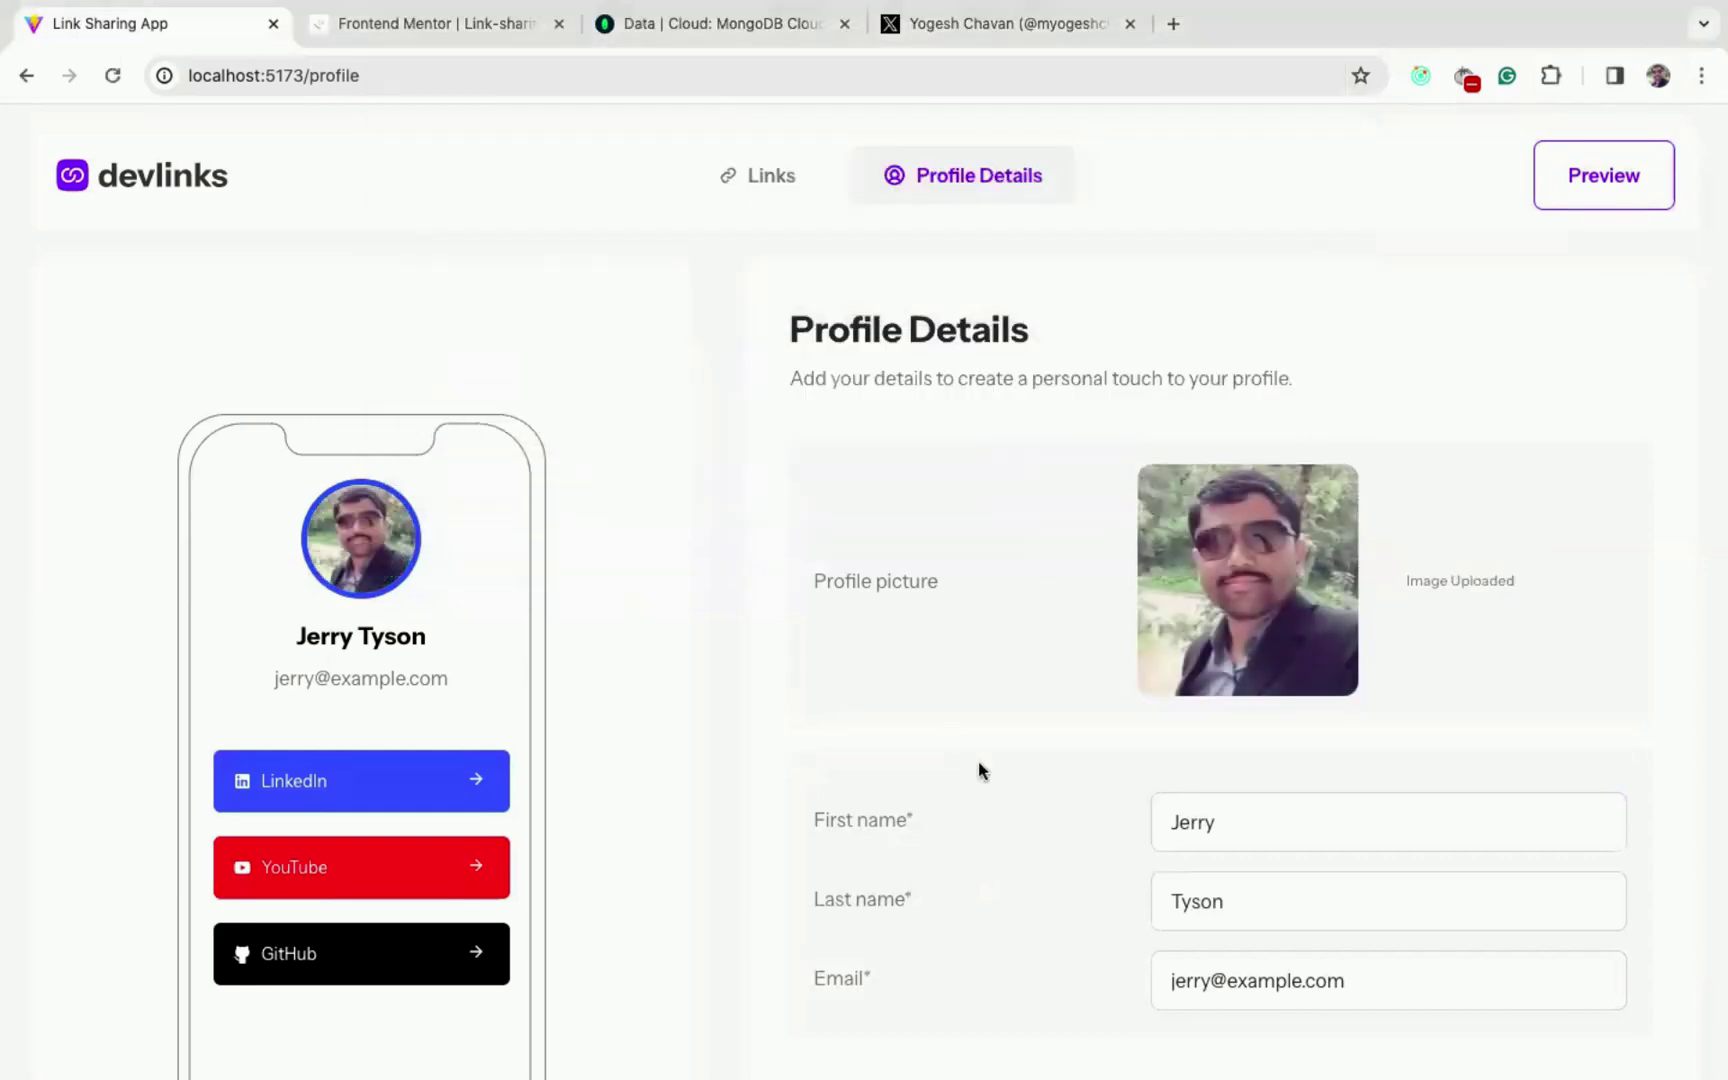
- Edit the first name, save the profile, and highlight the new name in the preview
scroll(979, 769, down, 2)
click(1332, 611)
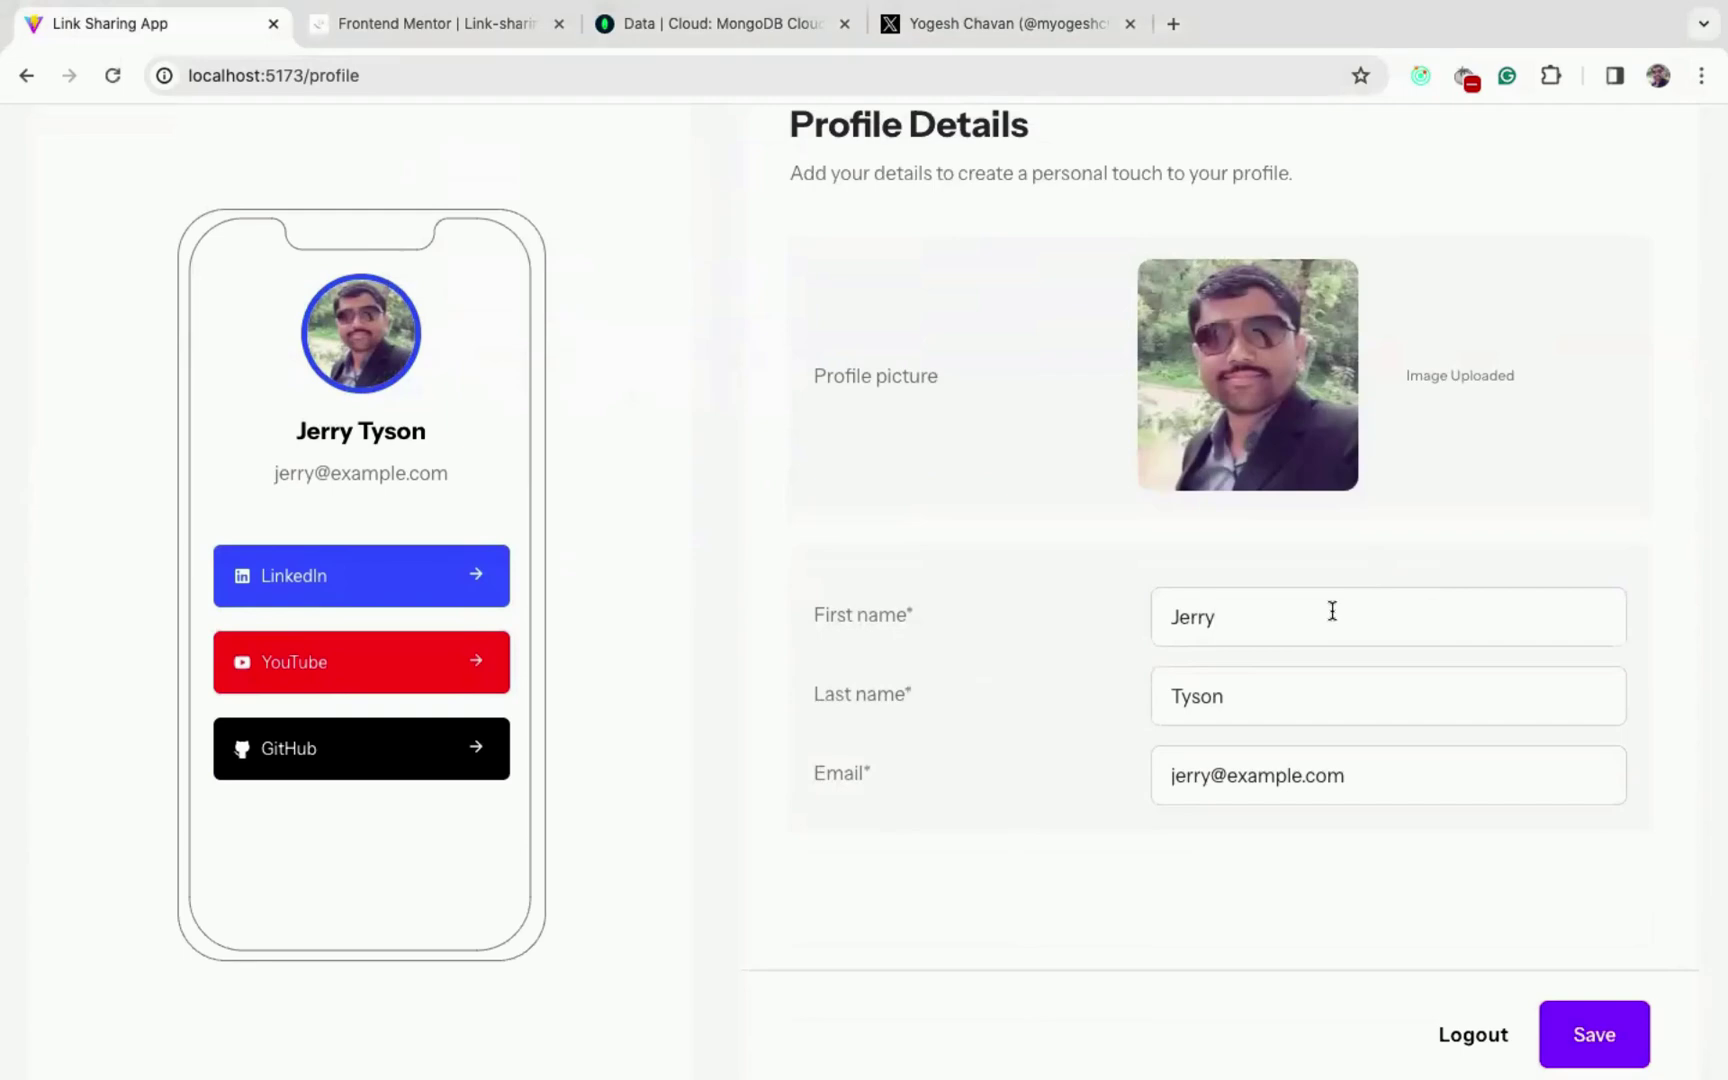
click(1597, 1005)
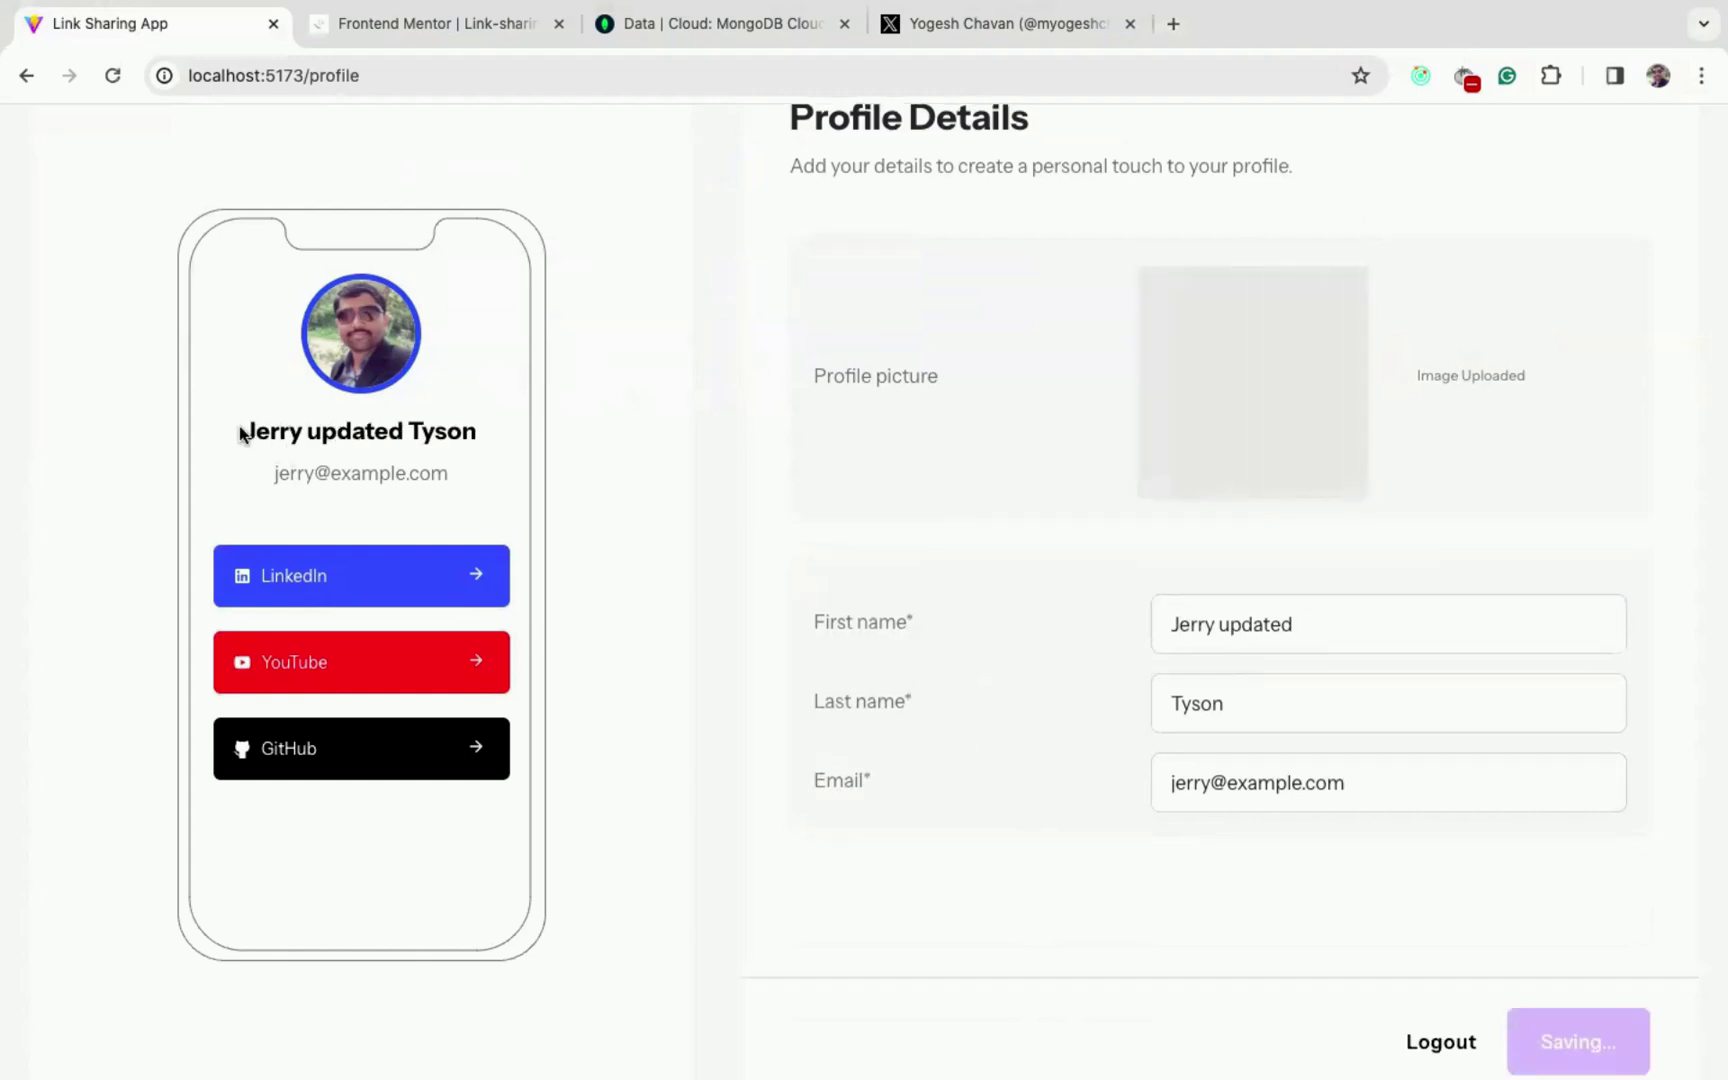
drag(240, 432, 567, 436)
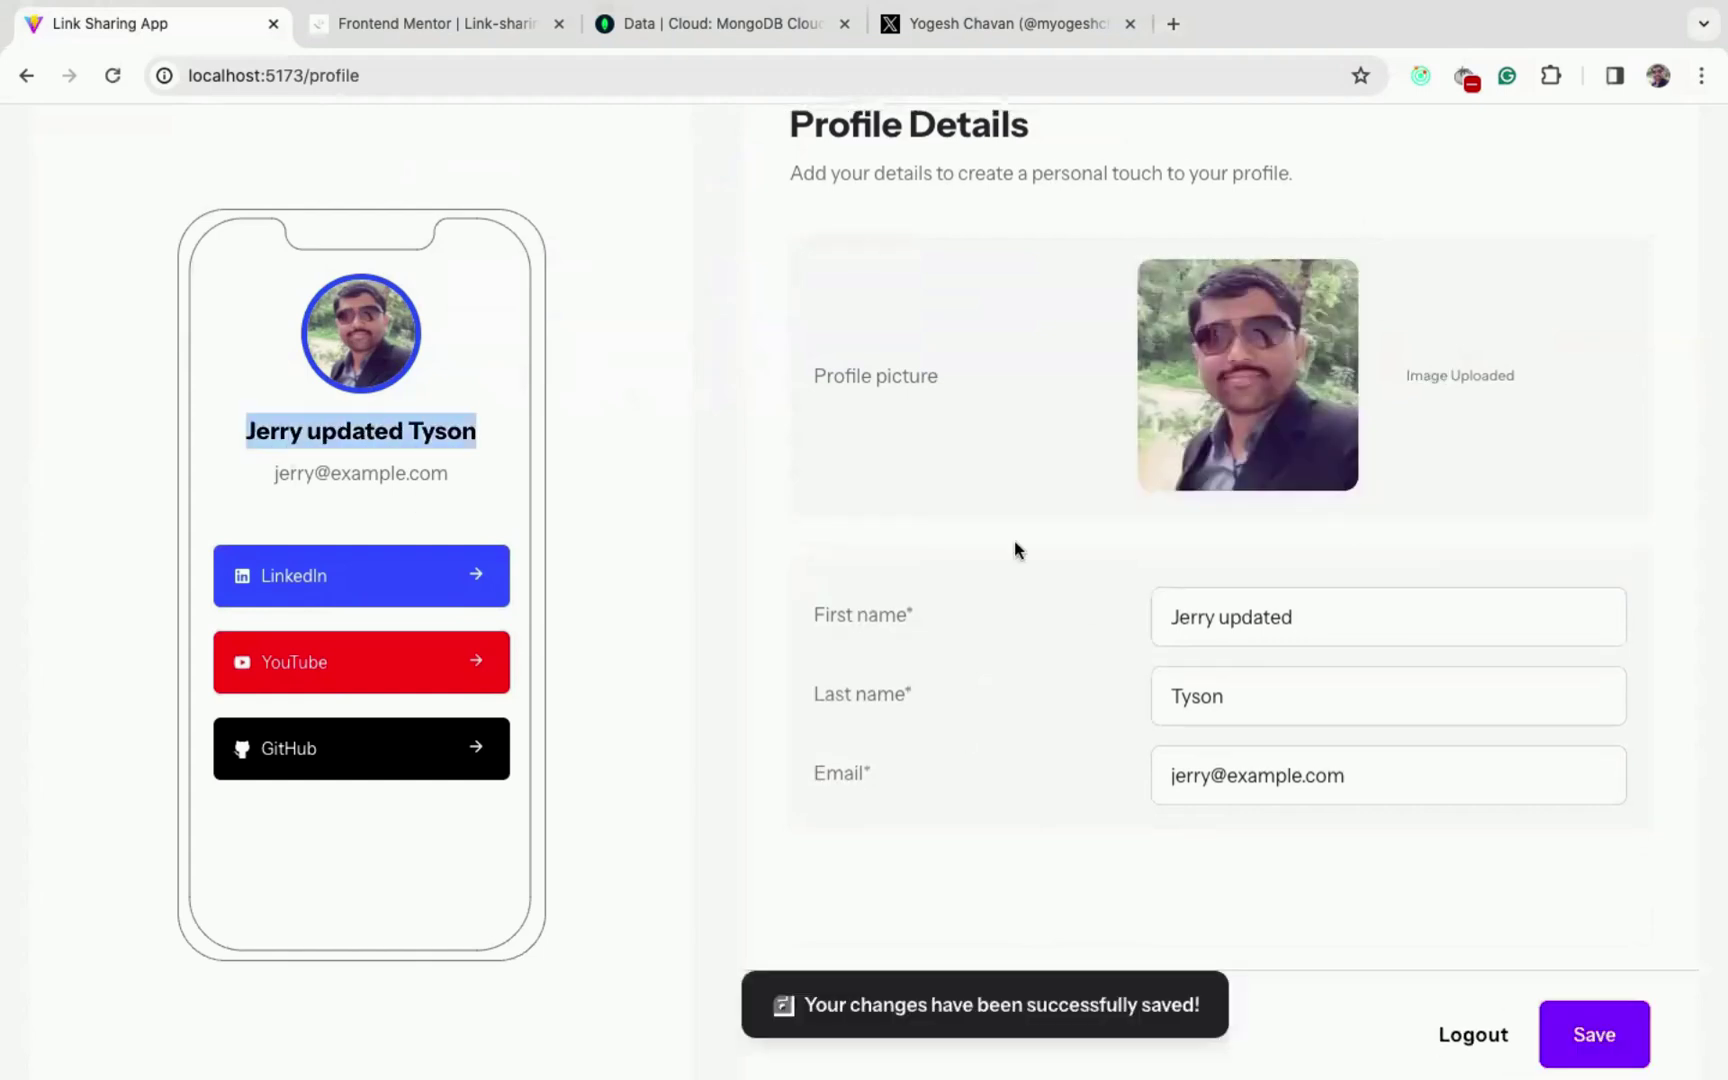
scroll(1067, 498, up, 3)
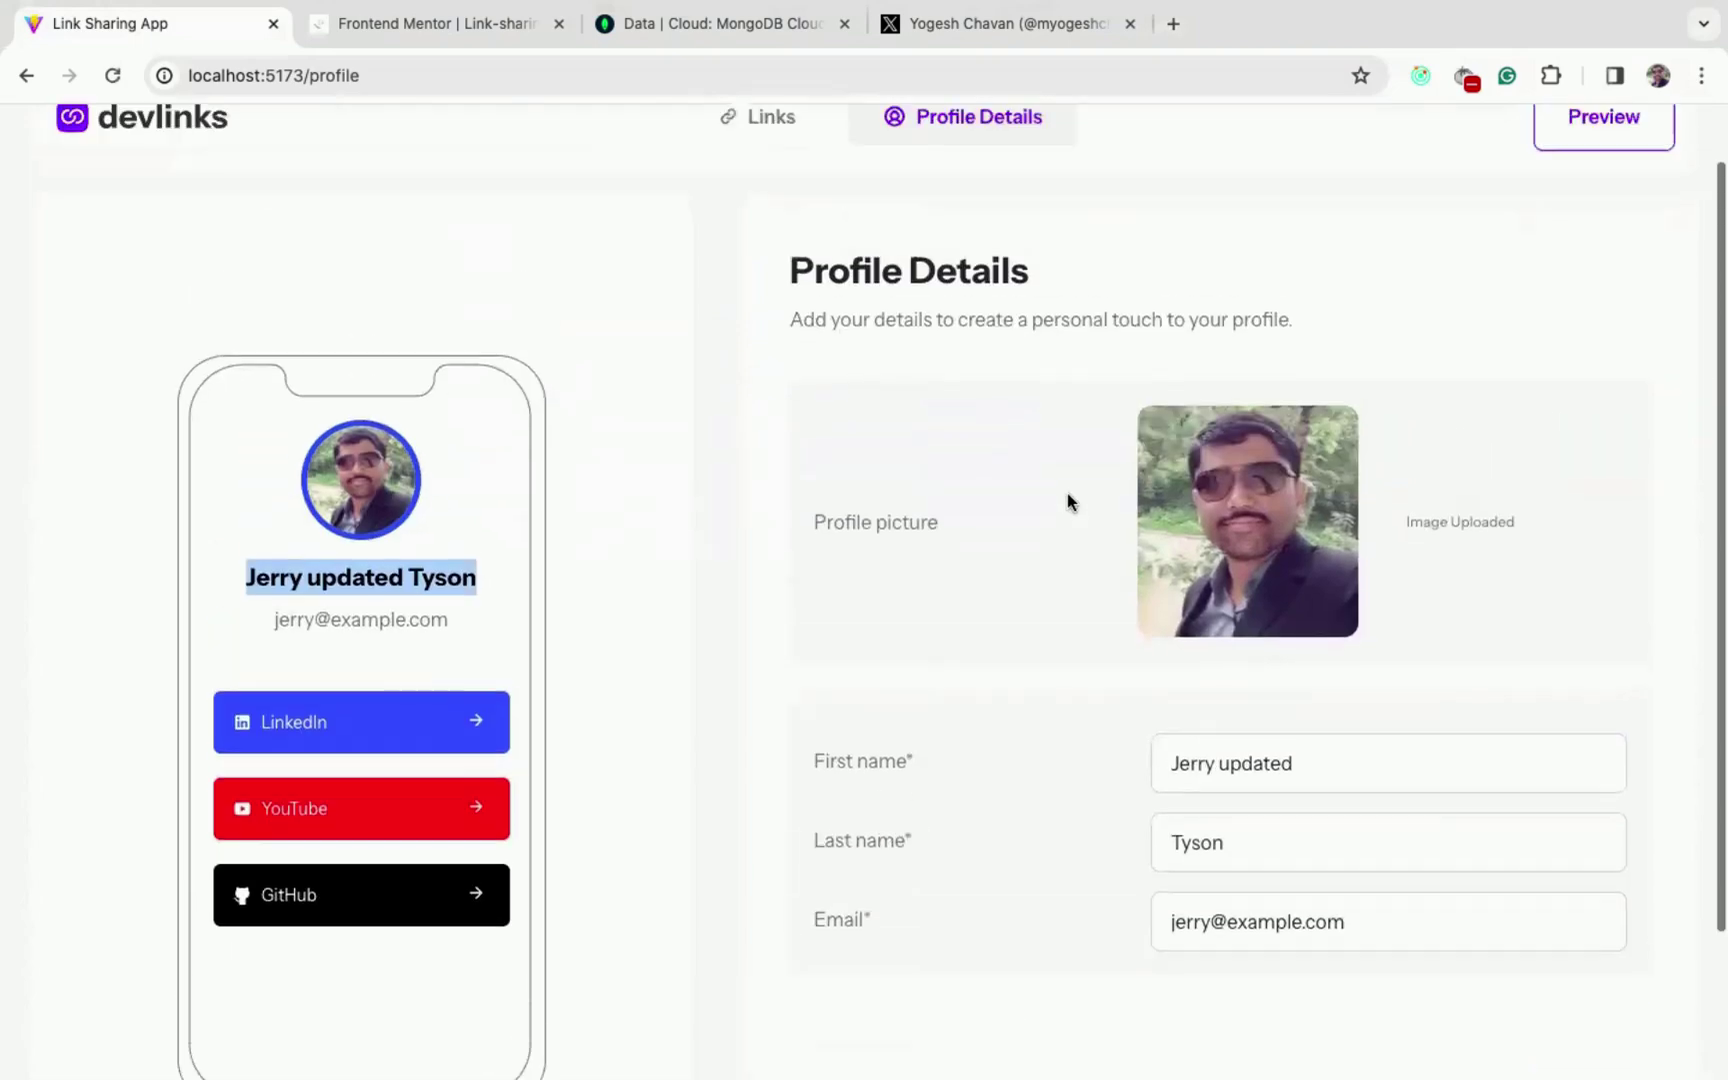
- Reload the page and switch between the Links and Profile Details tabs
key(super+r)
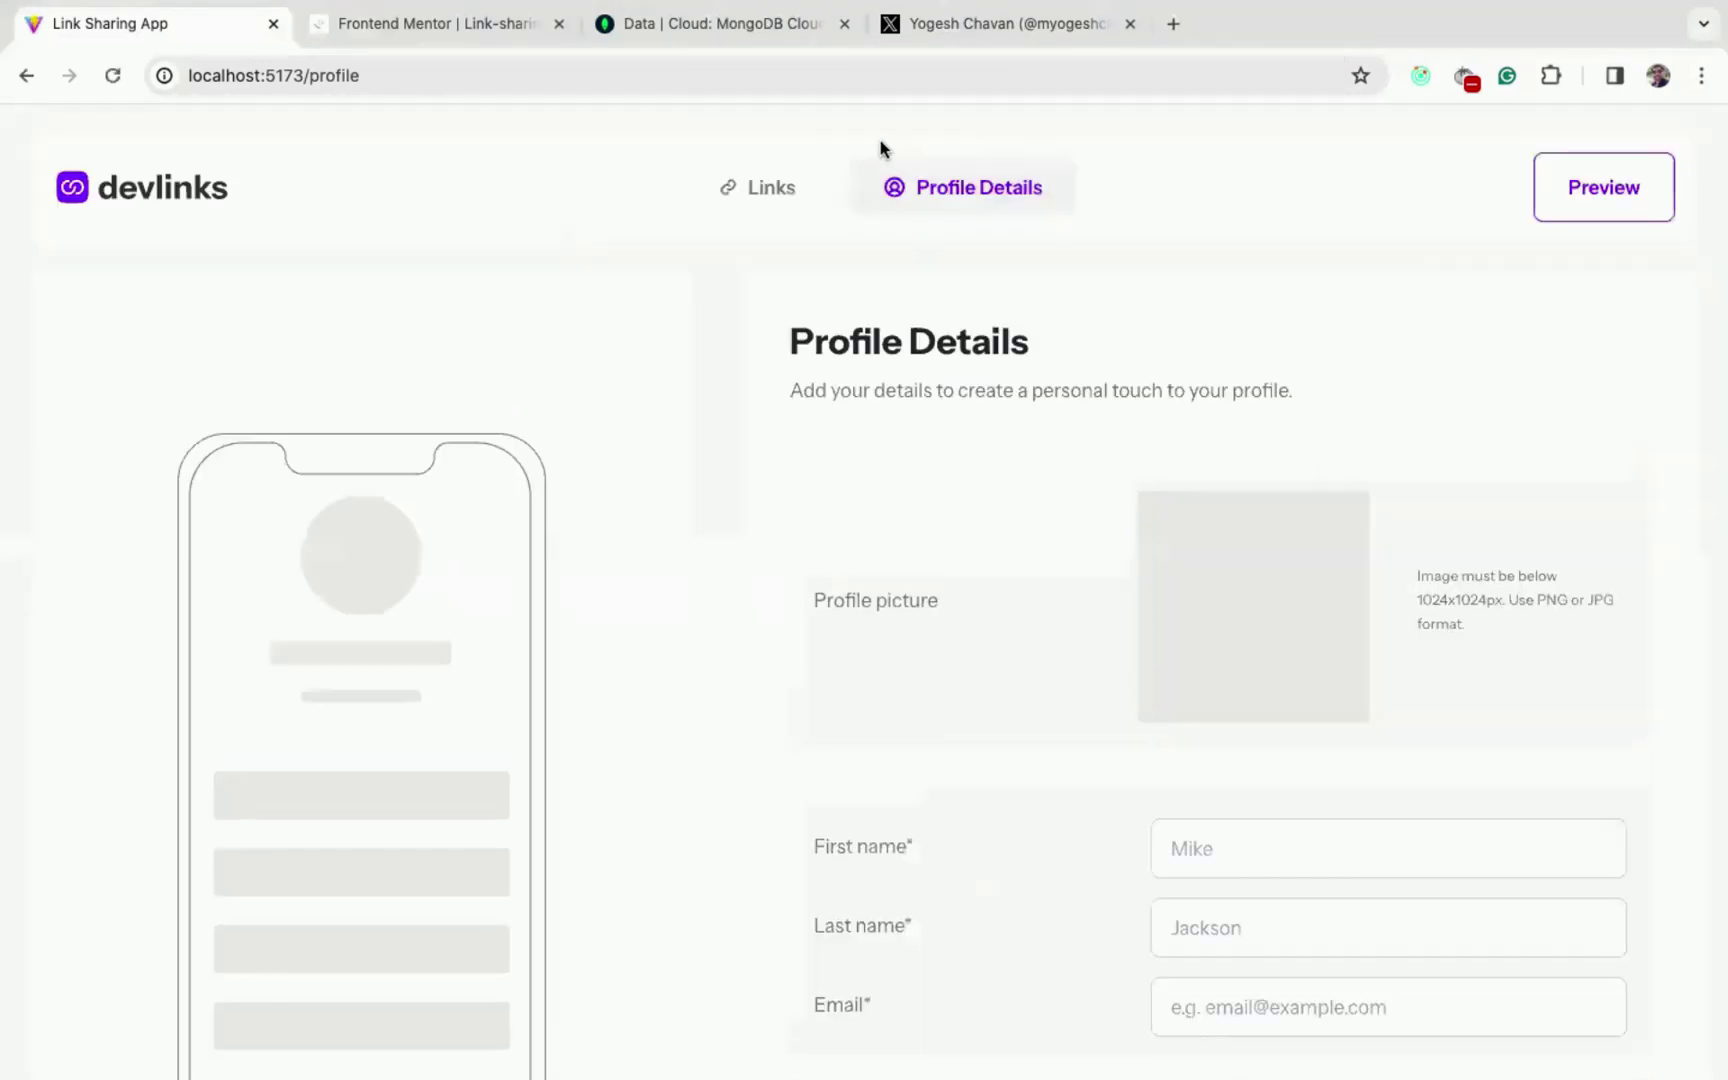
click(753, 192)
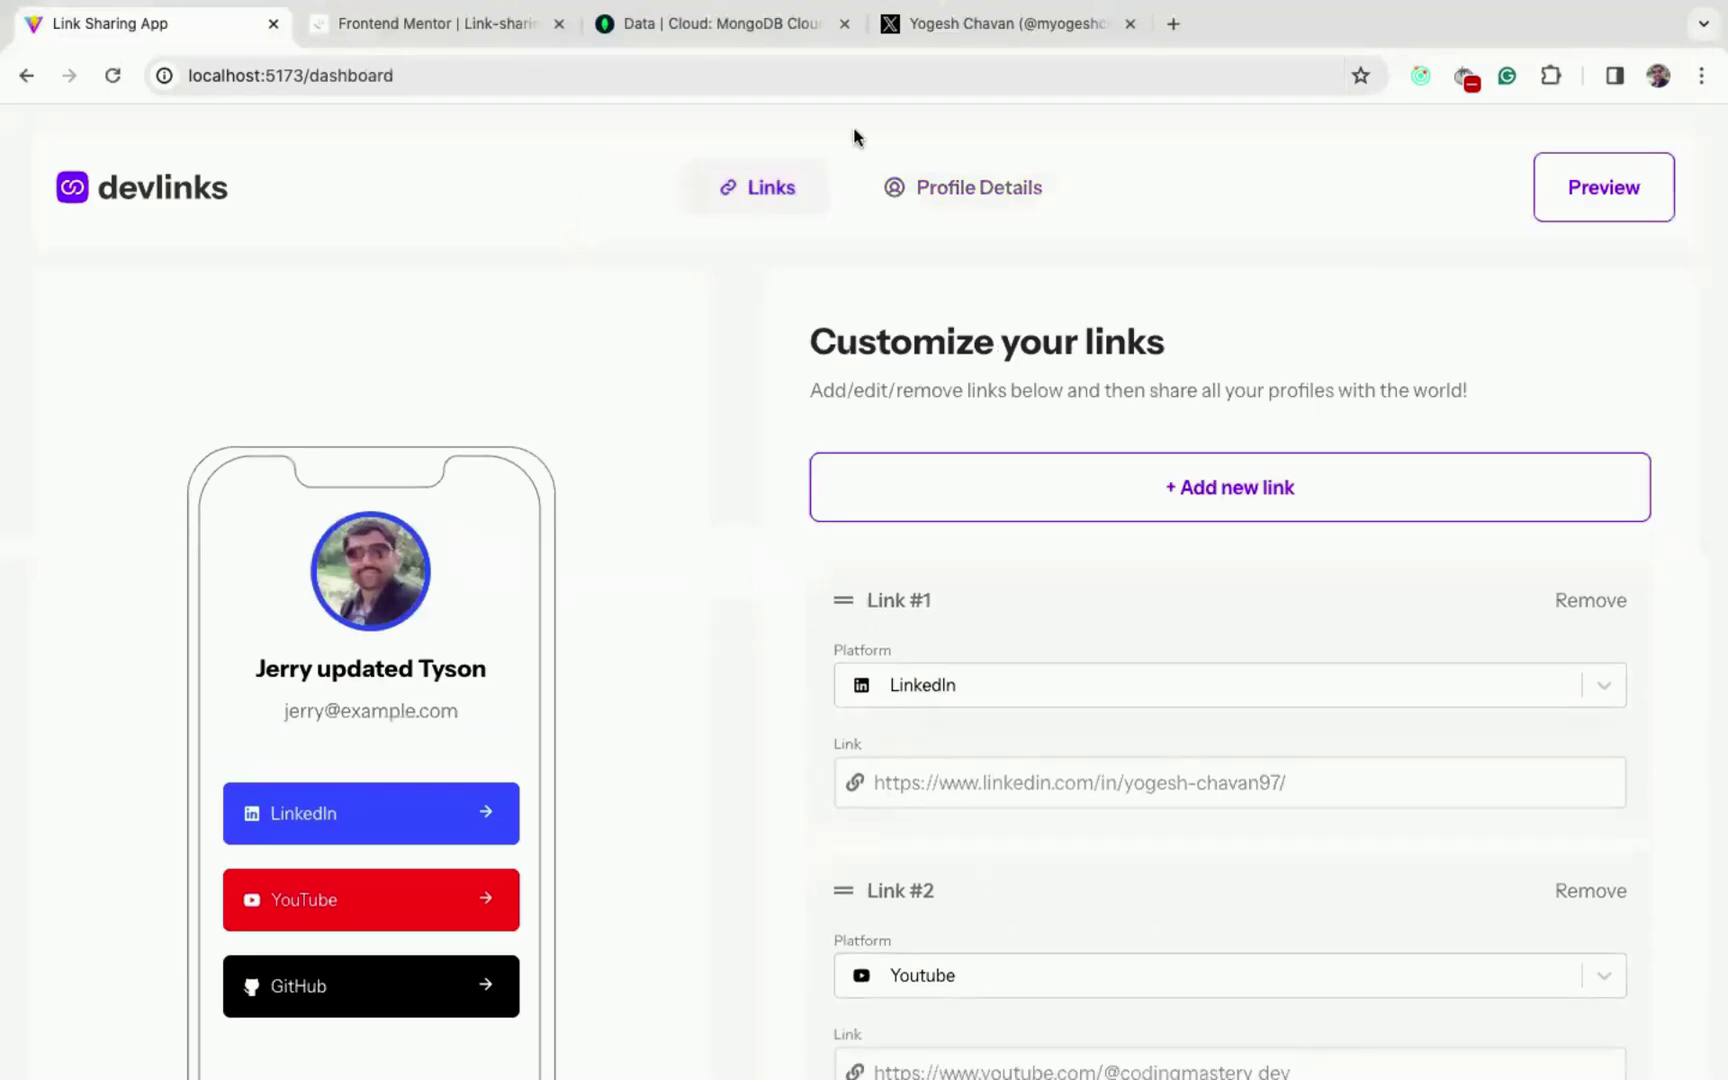
click(928, 198)
click(764, 187)
scroll(1100, 700, down, 5)
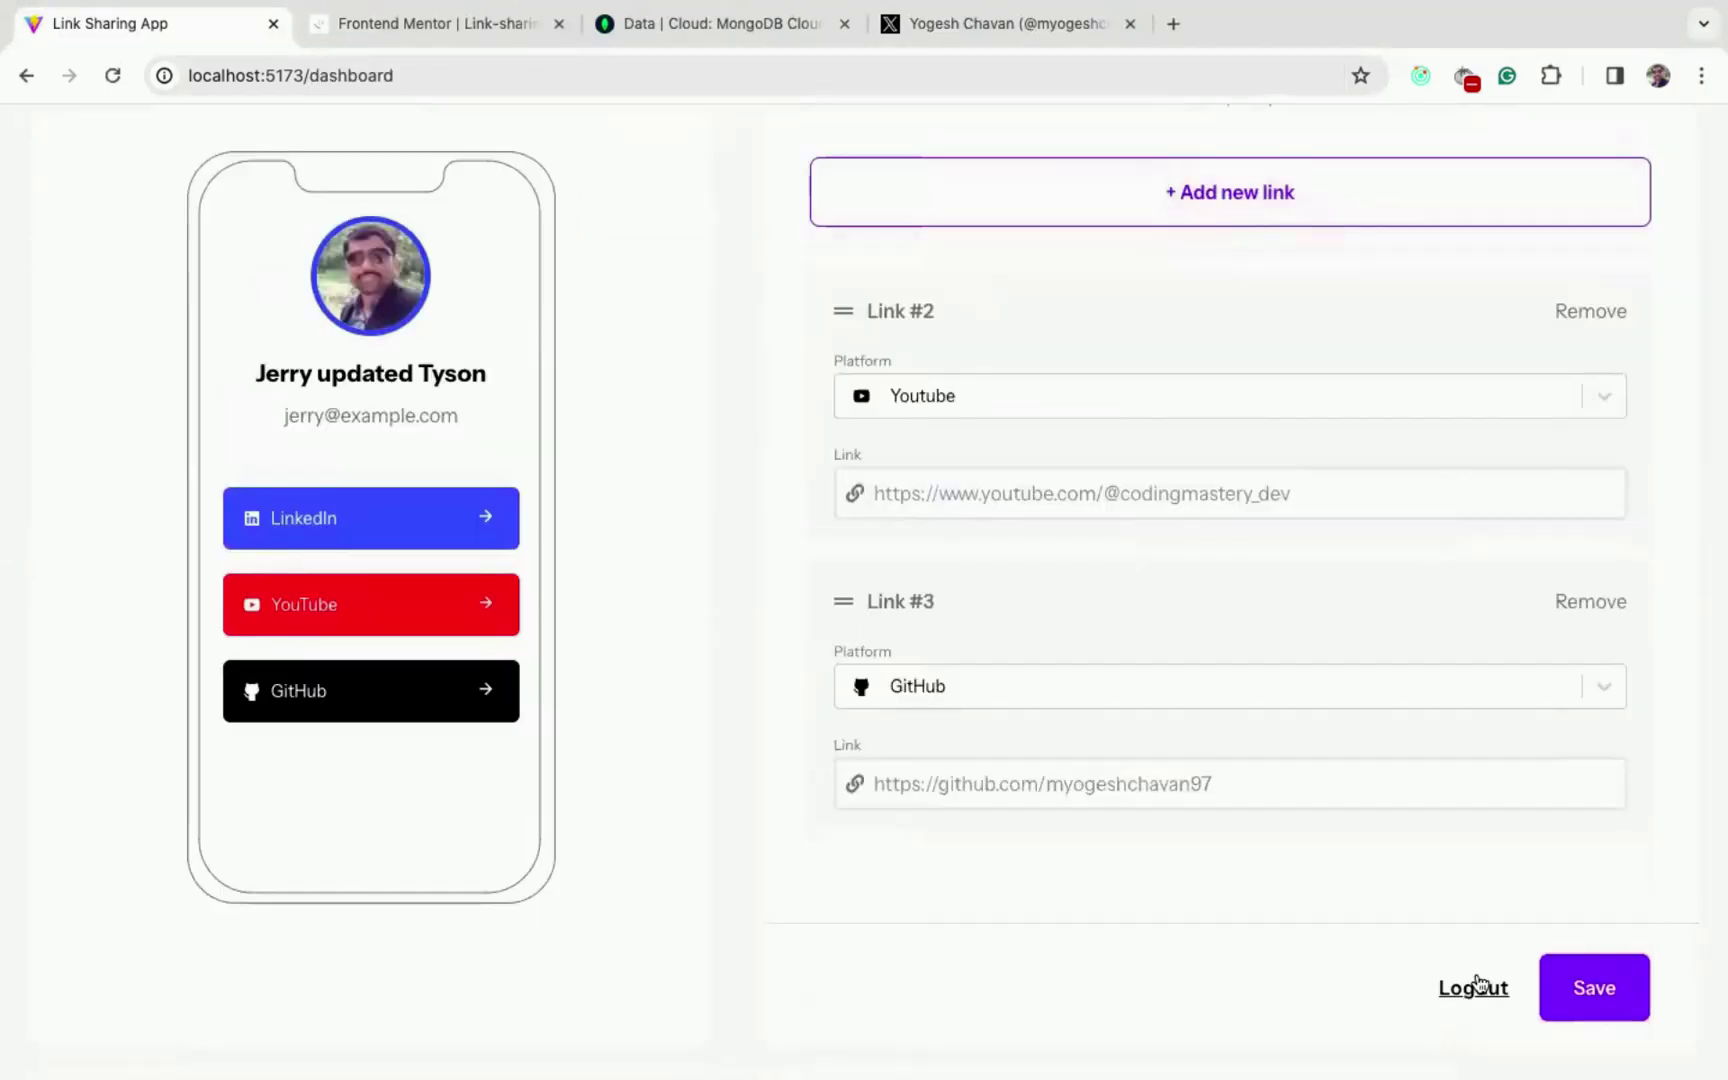
- Log out and log in with another account's email and password
click(1472, 988)
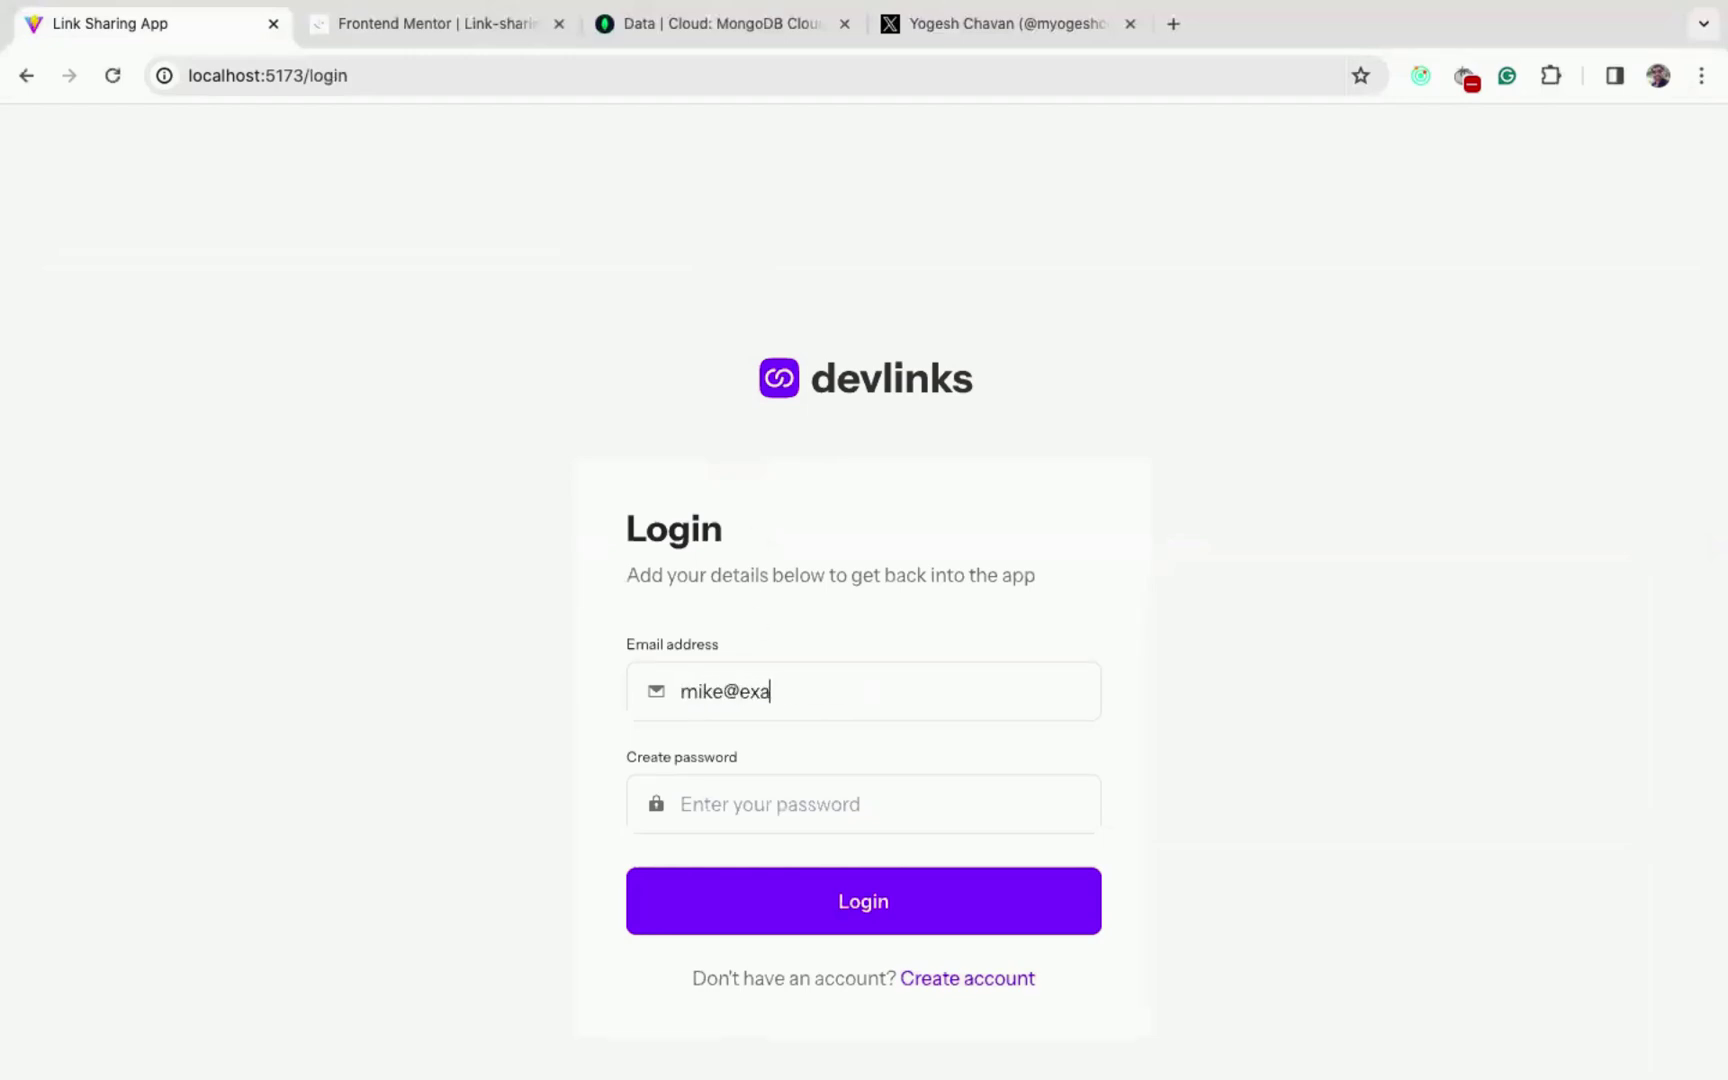
click(684, 804)
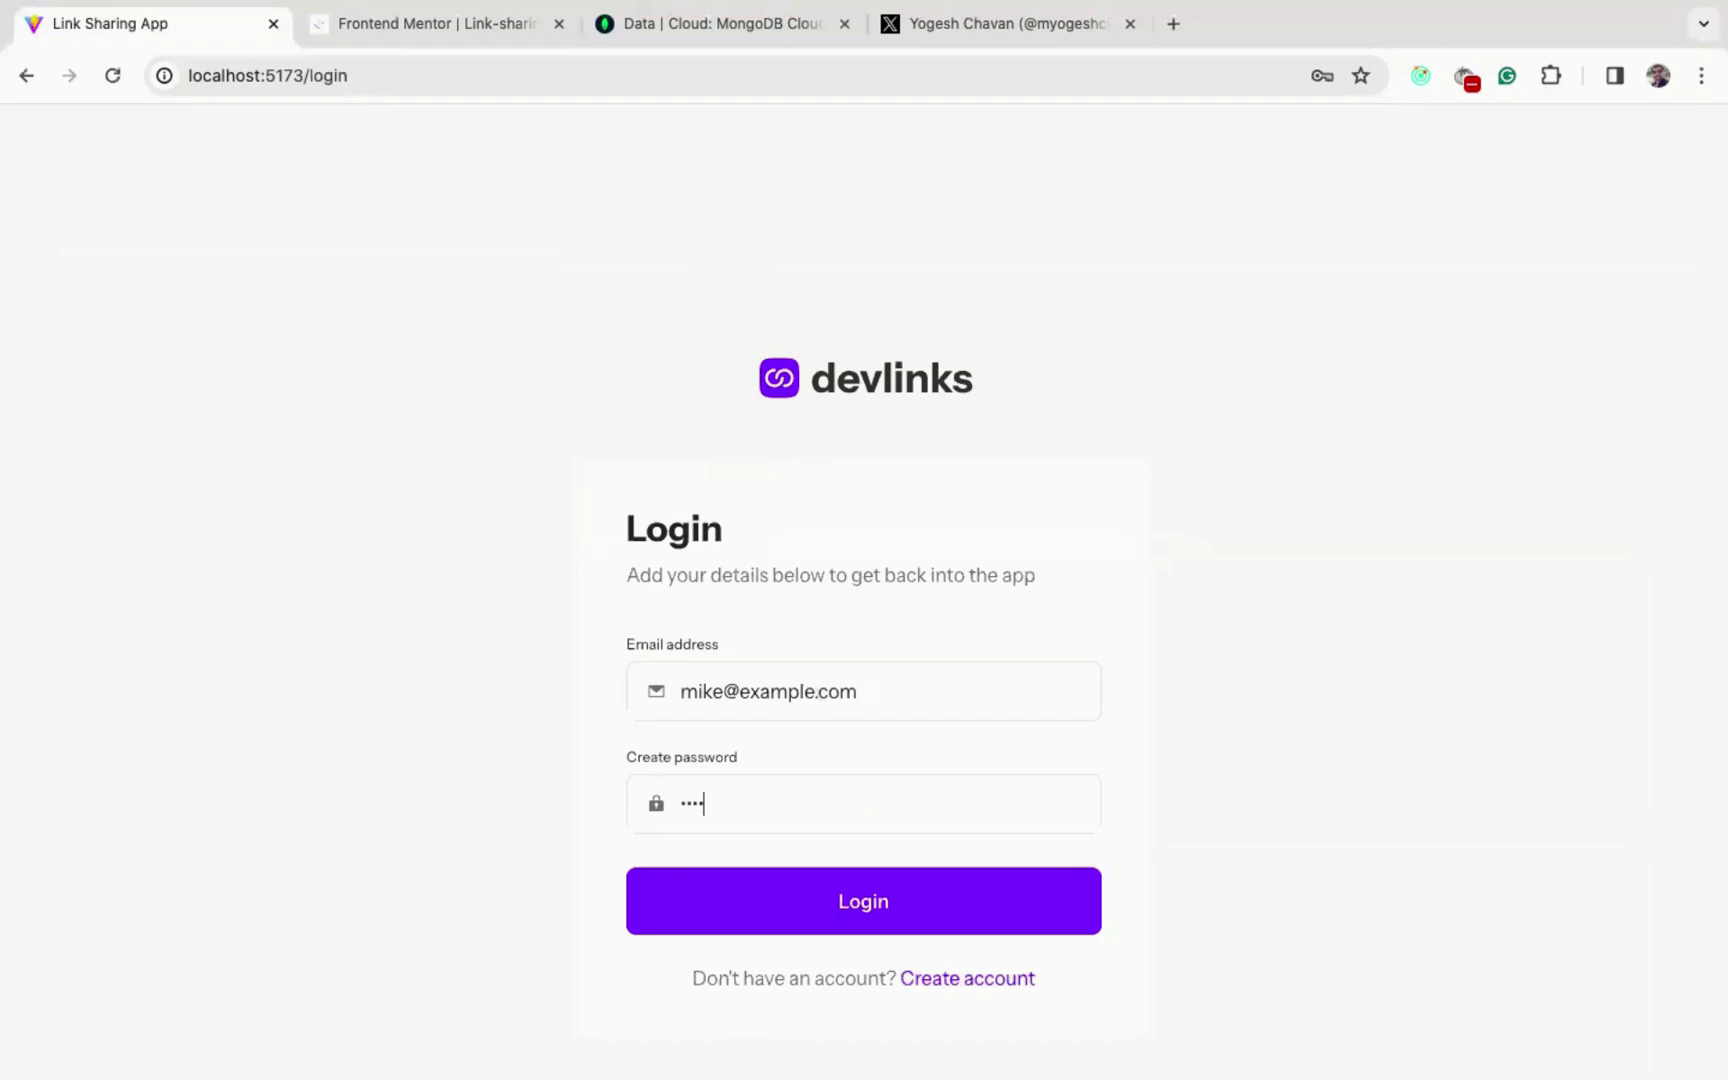
click(884, 897)
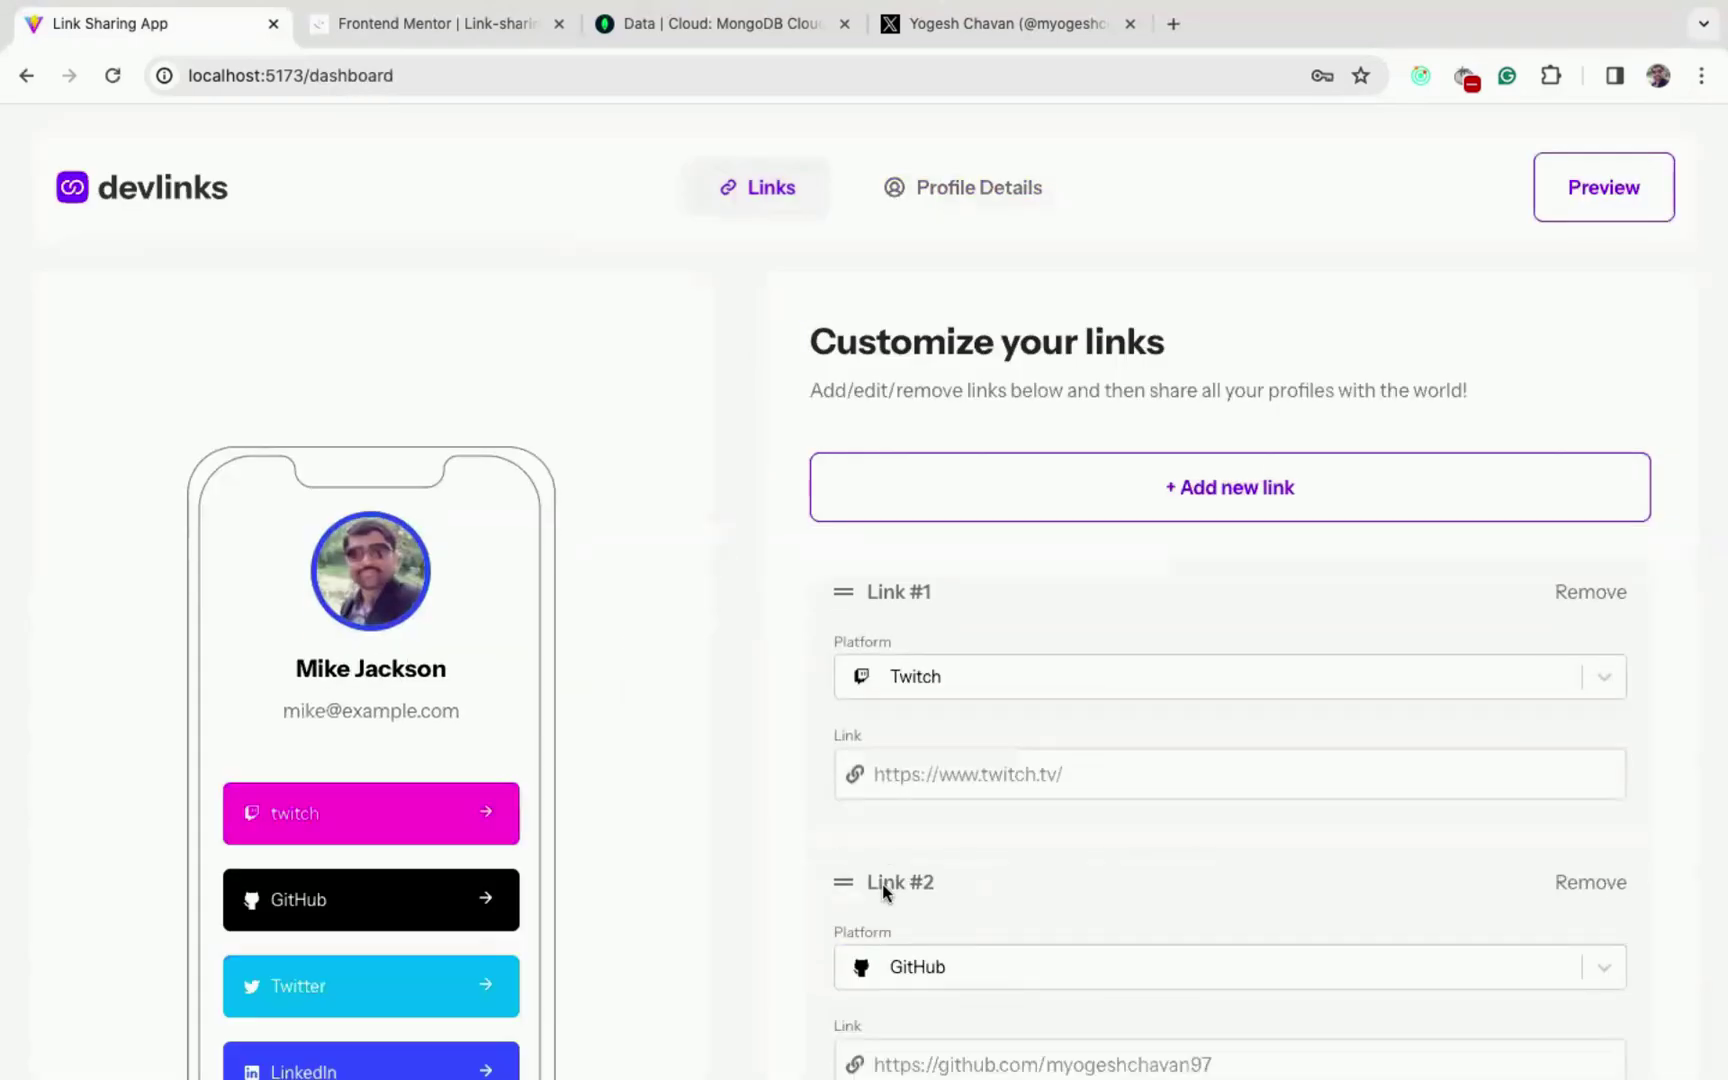
scroll(705, 708, down, 3)
scroll(375, 677, down, 2)
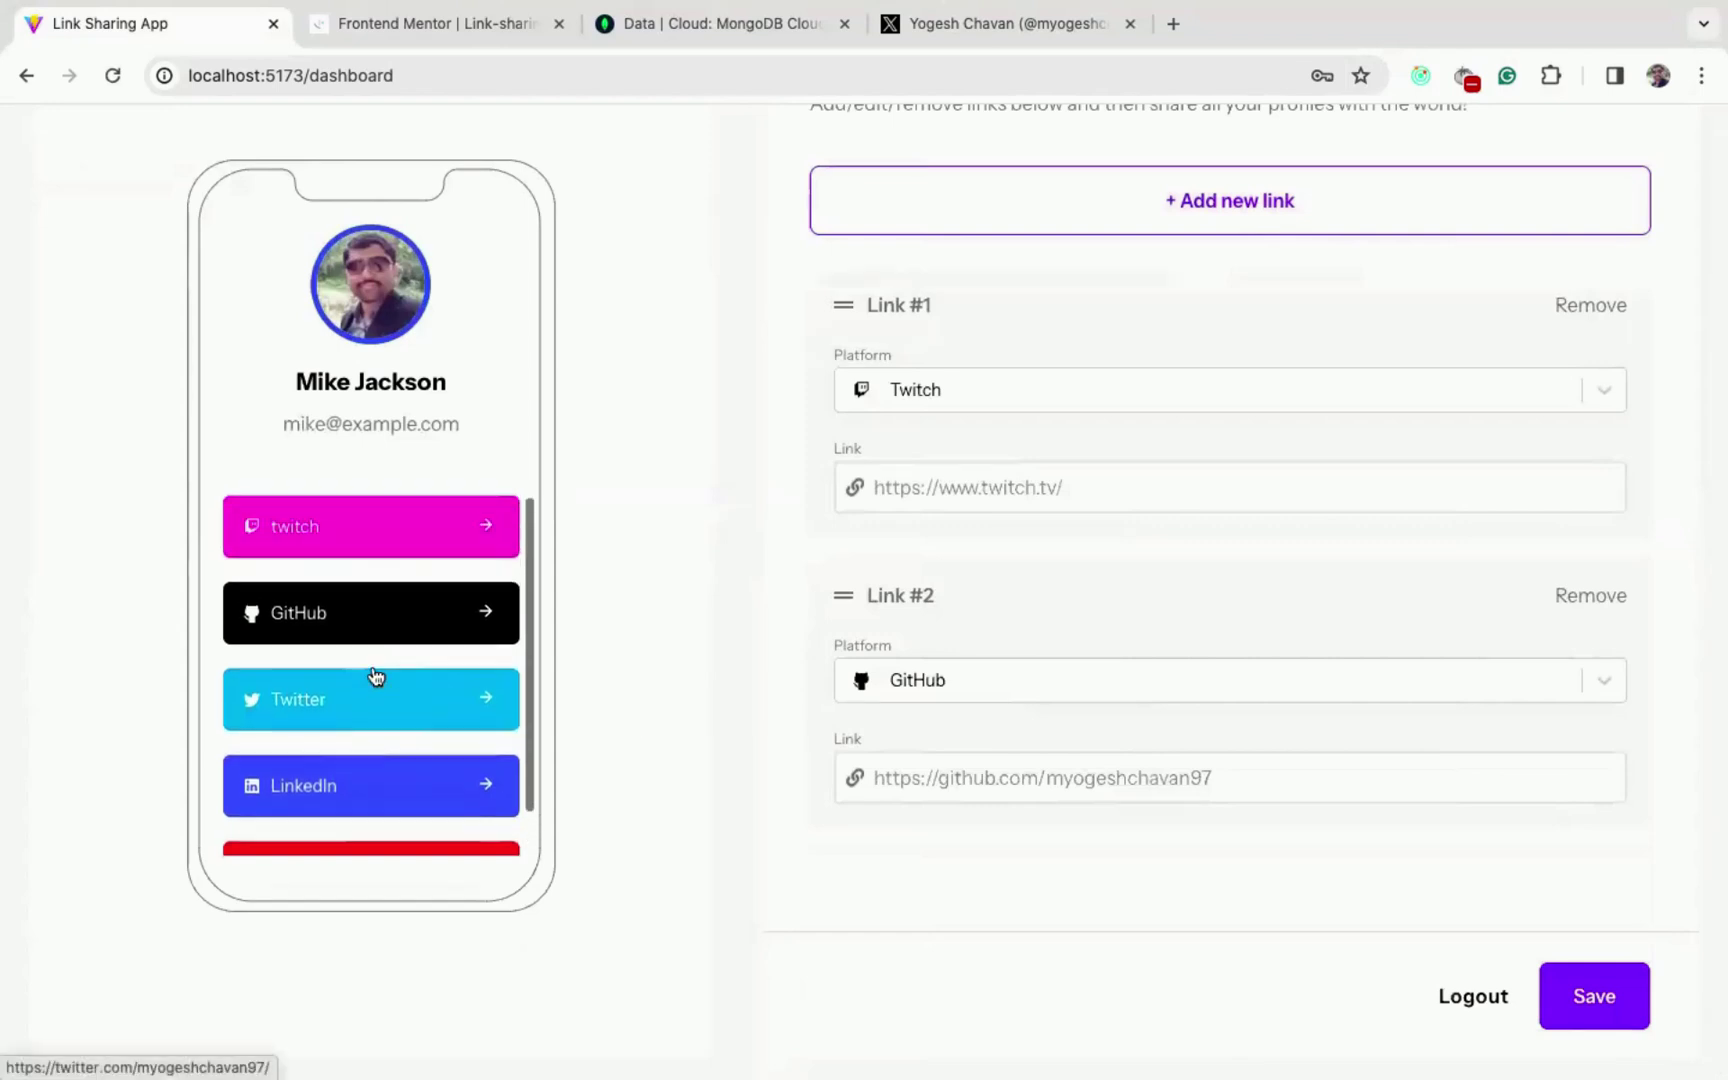
scroll(375, 677, up, 2)
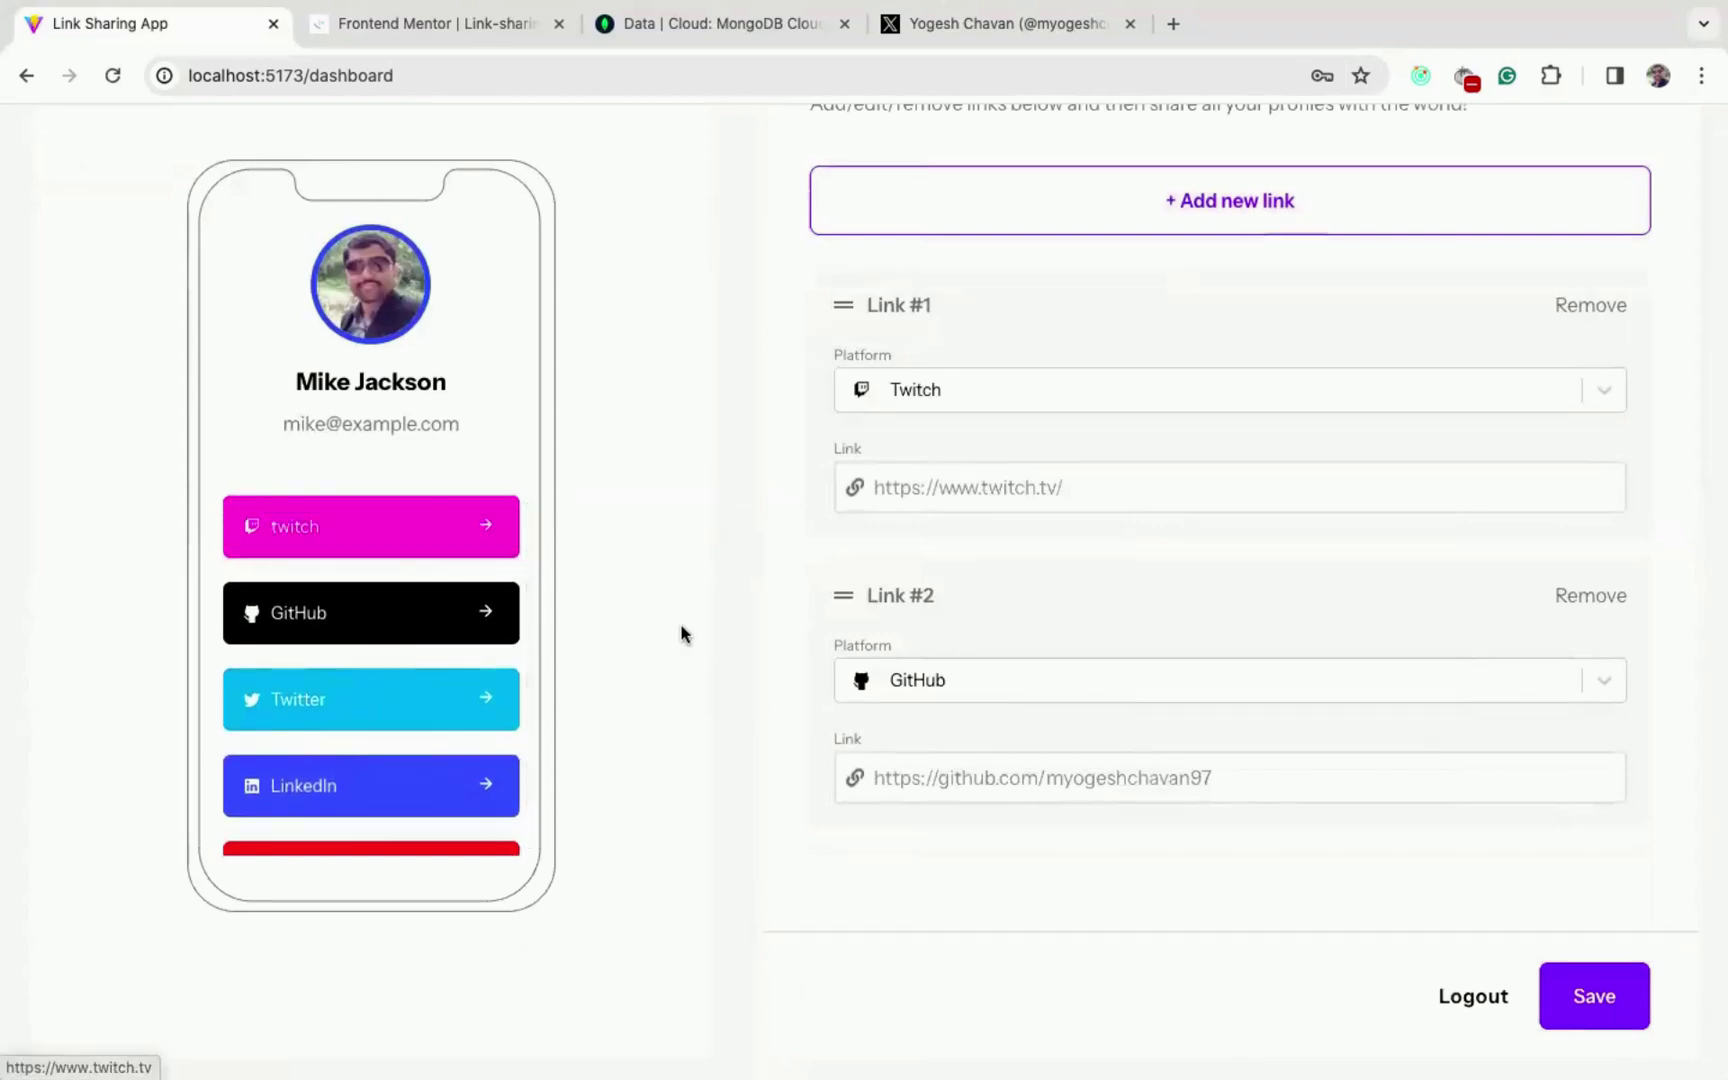
scroll(683, 632, up, 3)
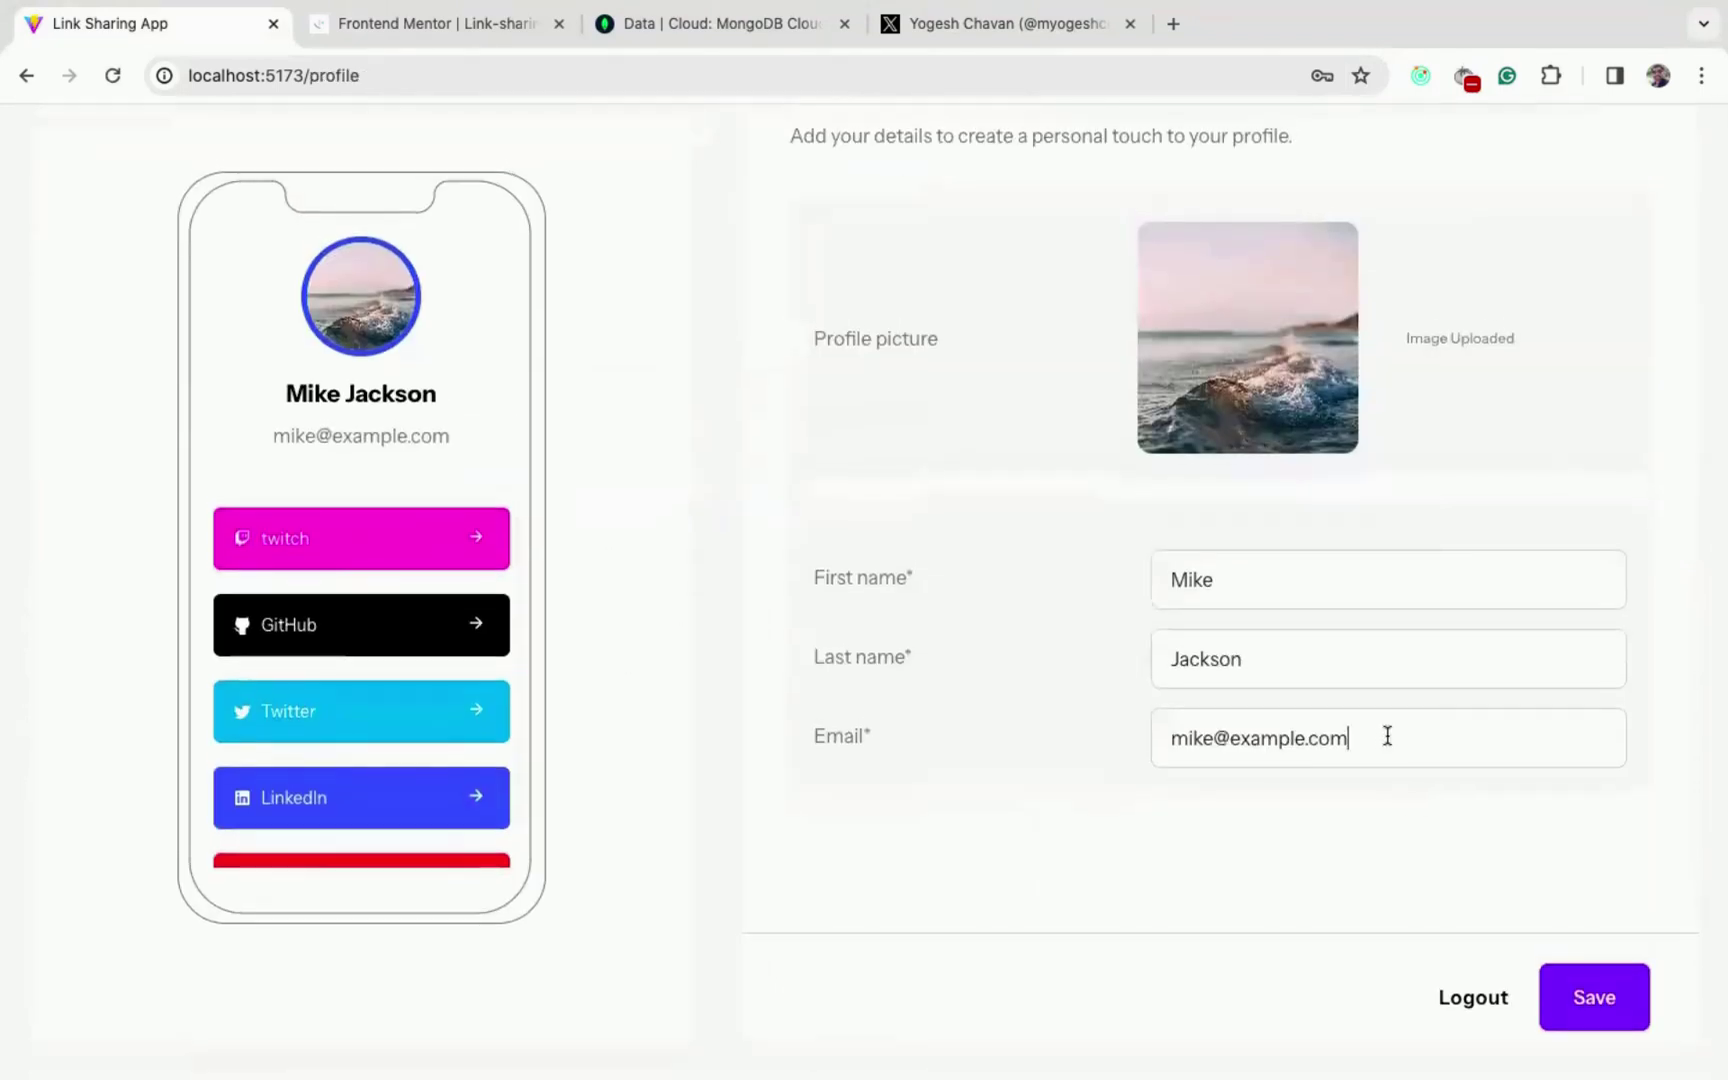
key(super+a)
key(BackSpace)
click(1594, 996)
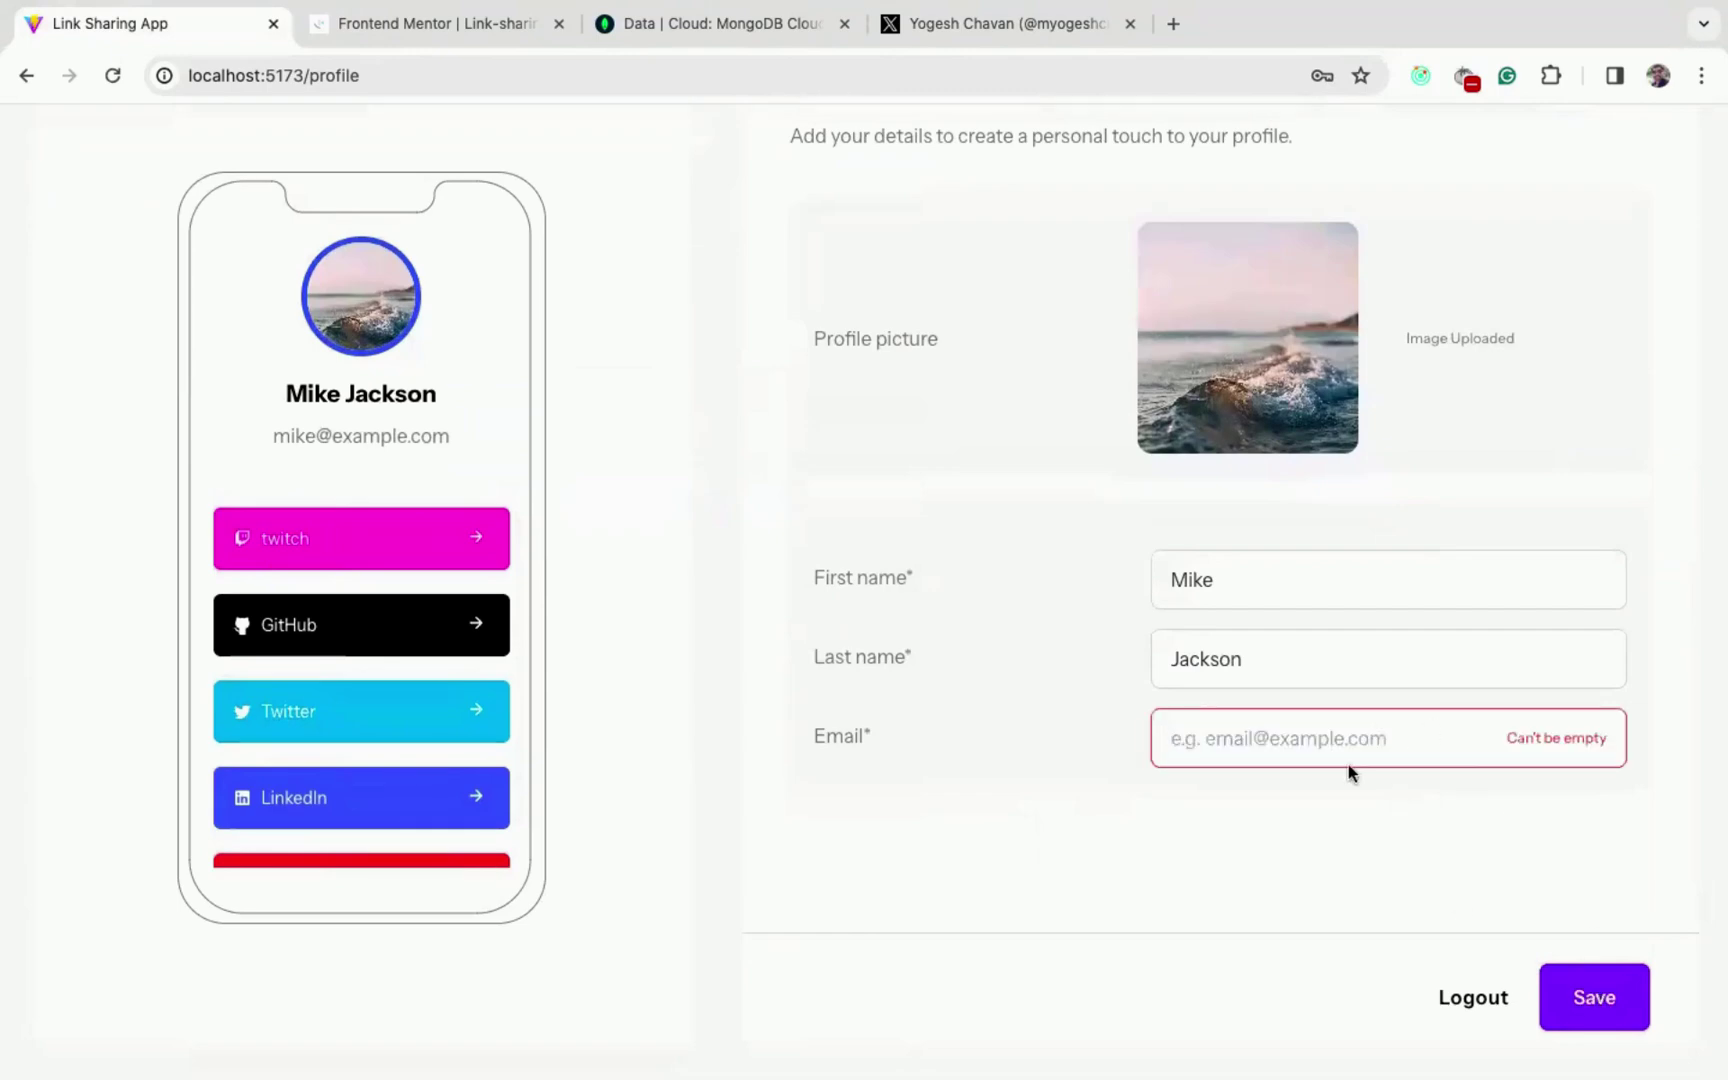
key(super+z)
click(1304, 648)
key(super+a)
key(BackSpace)
key(super+z)
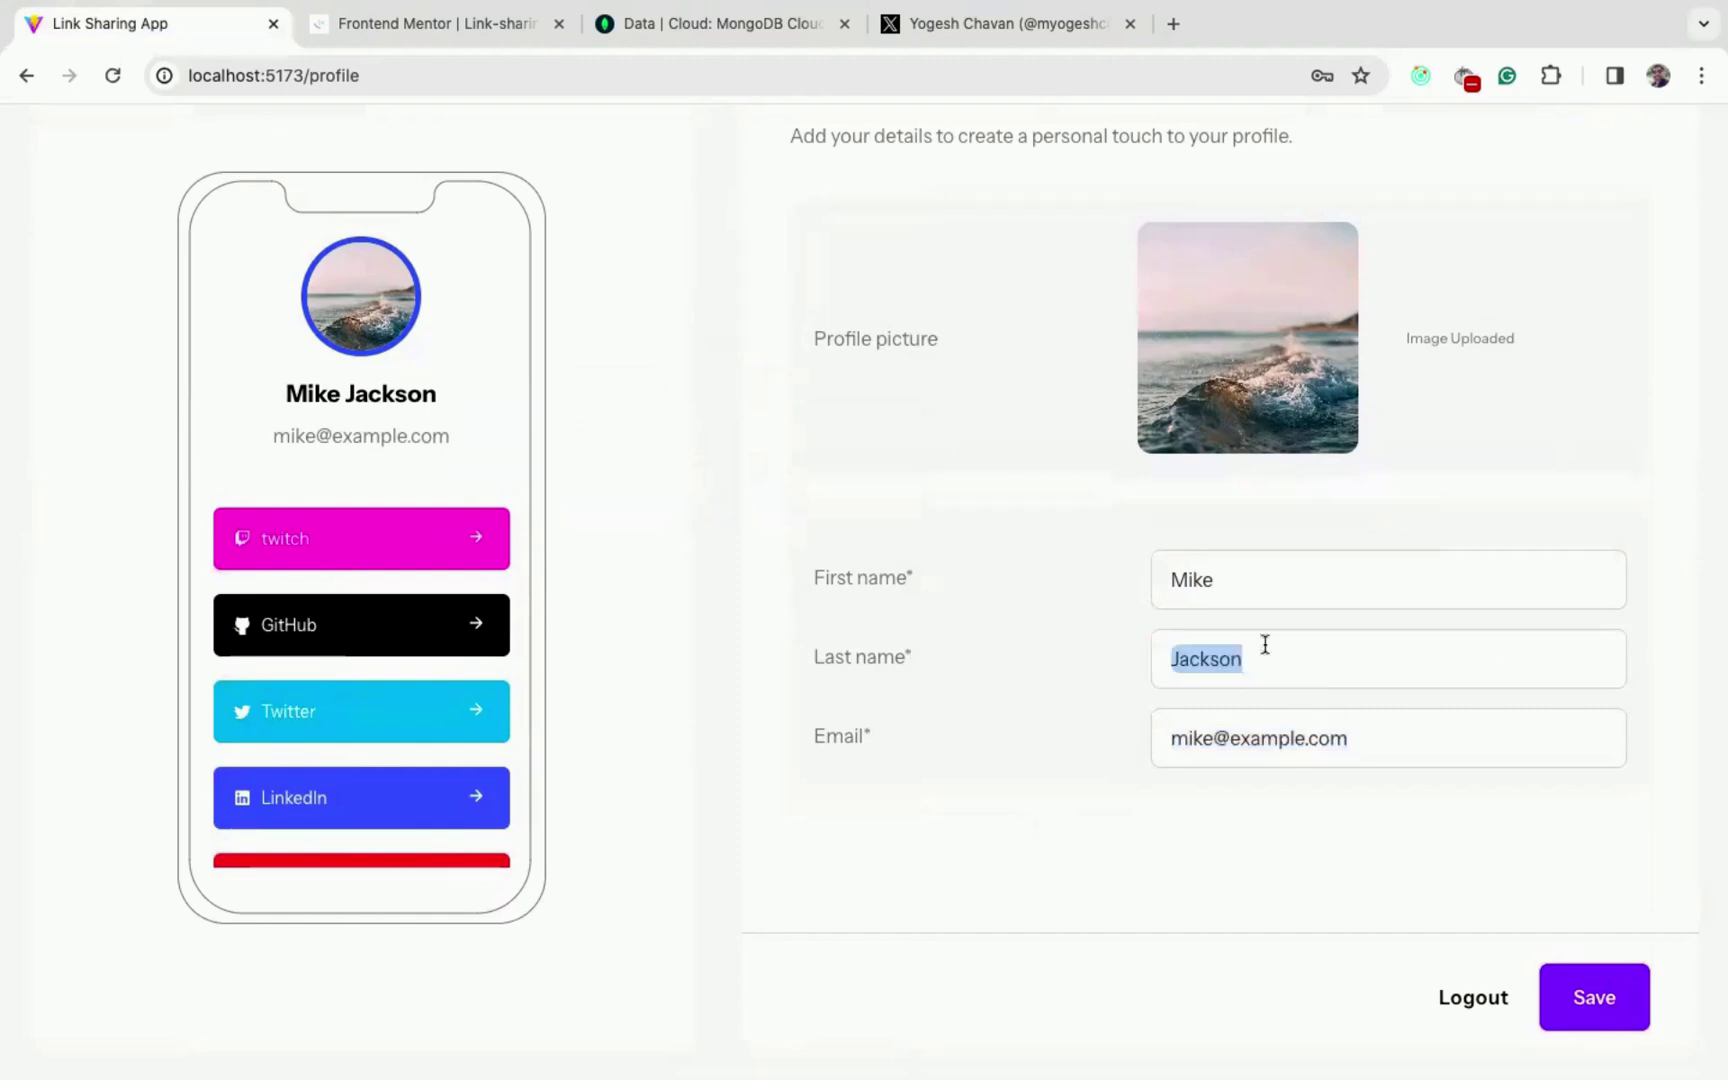
click(1237, 570)
key(super+a)
key(BackSpace)
key(super+z)
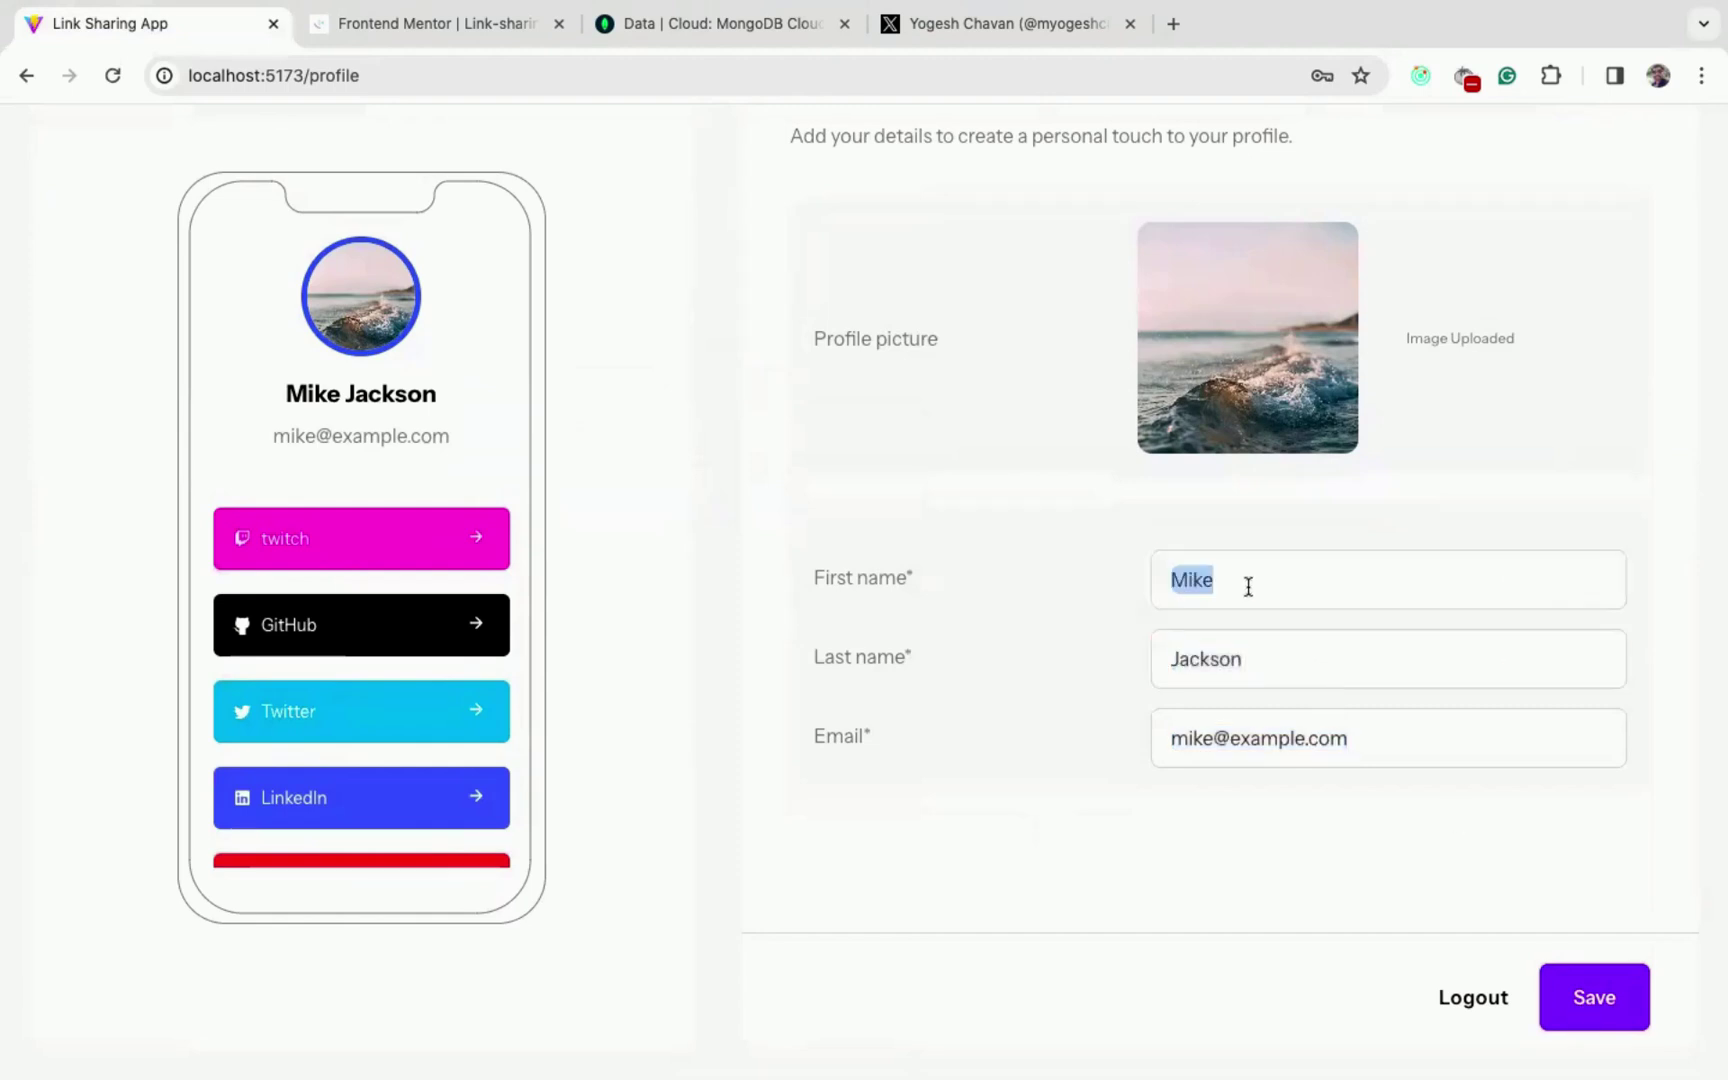
click(1577, 987)
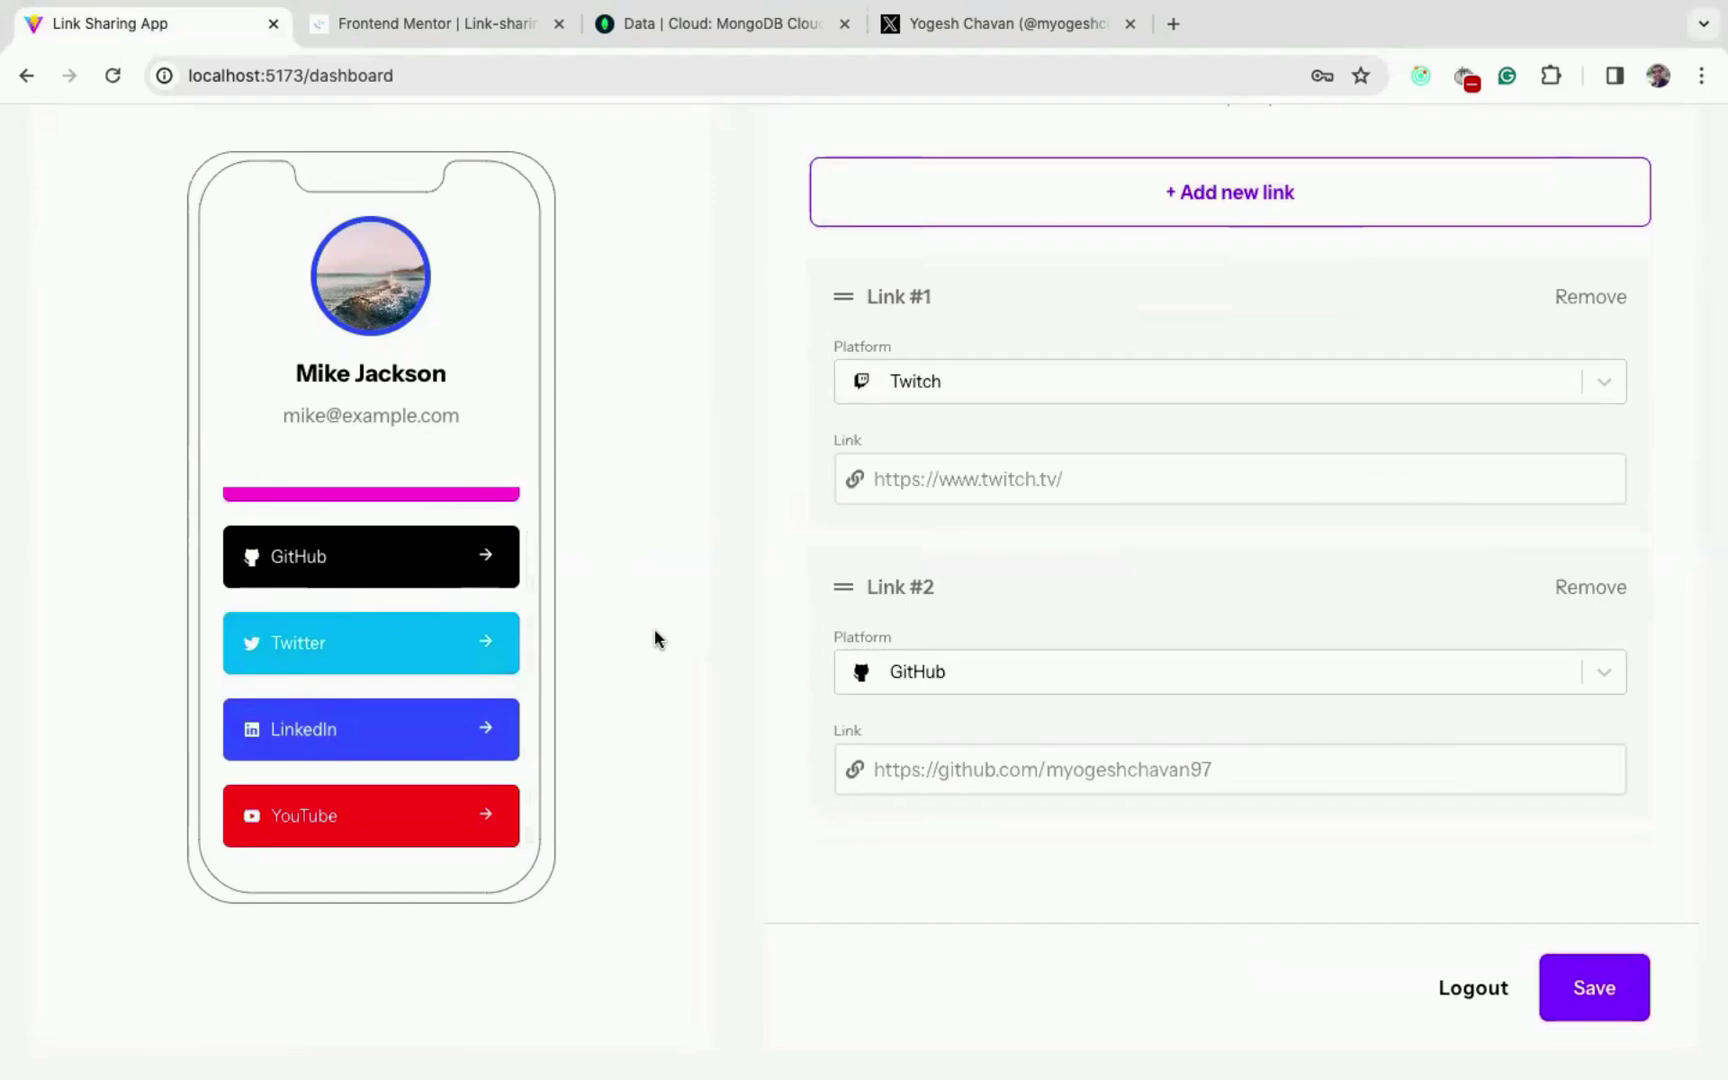
- Drag GitHub above Twitch, swap them back and forth, then review the reordered list
drag(843, 546, 828, 315)
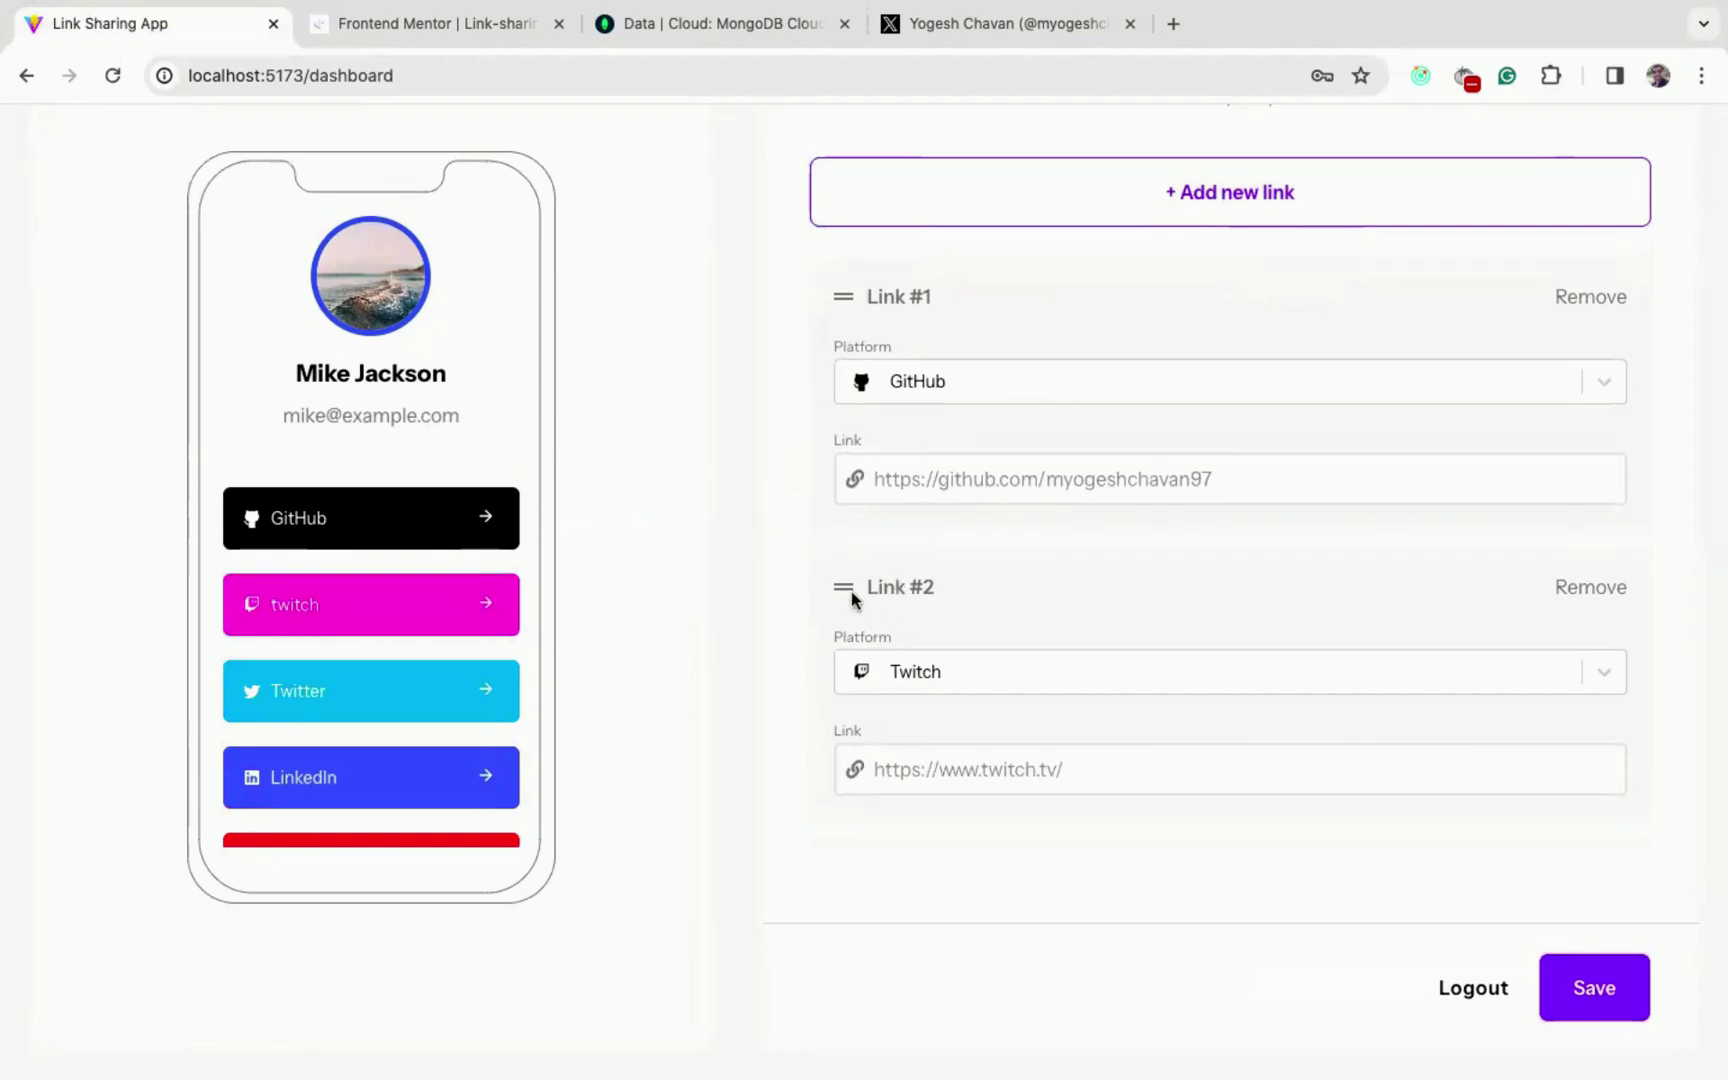
drag(850, 597, 837, 311)
scroll(1013, 613, down, 8)
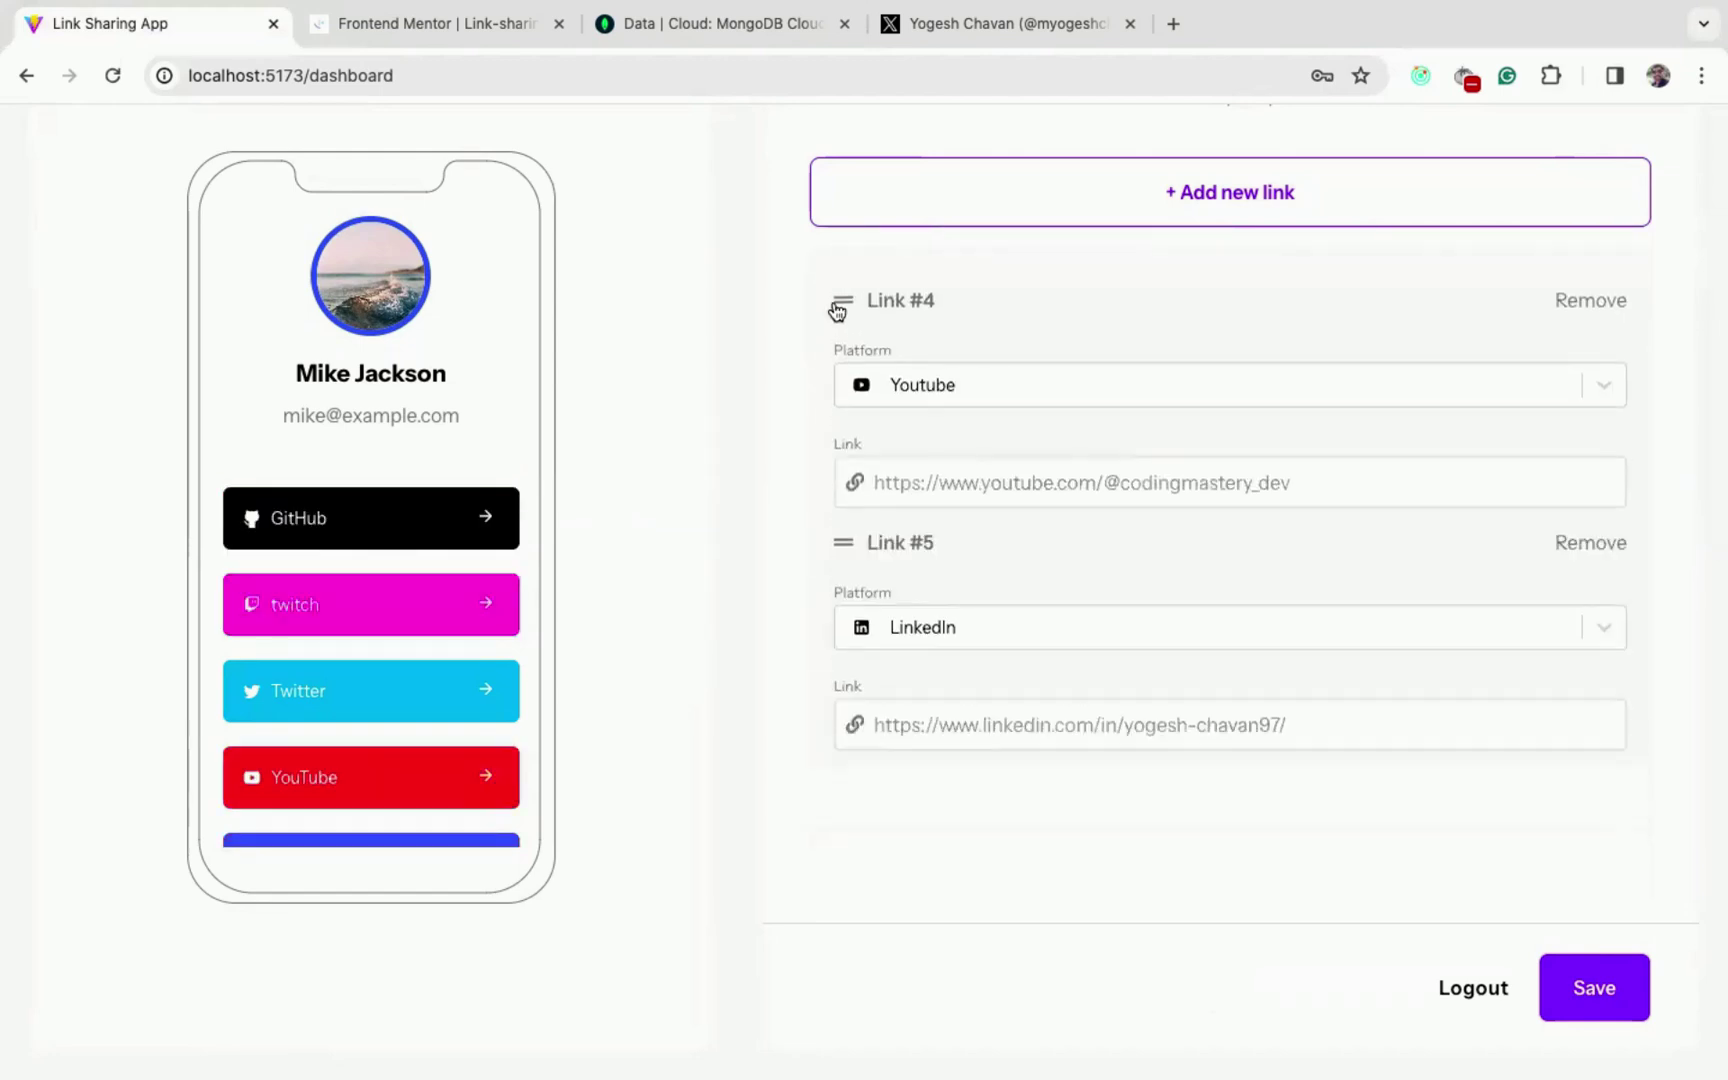
scroll(1118, 605, up, 8)
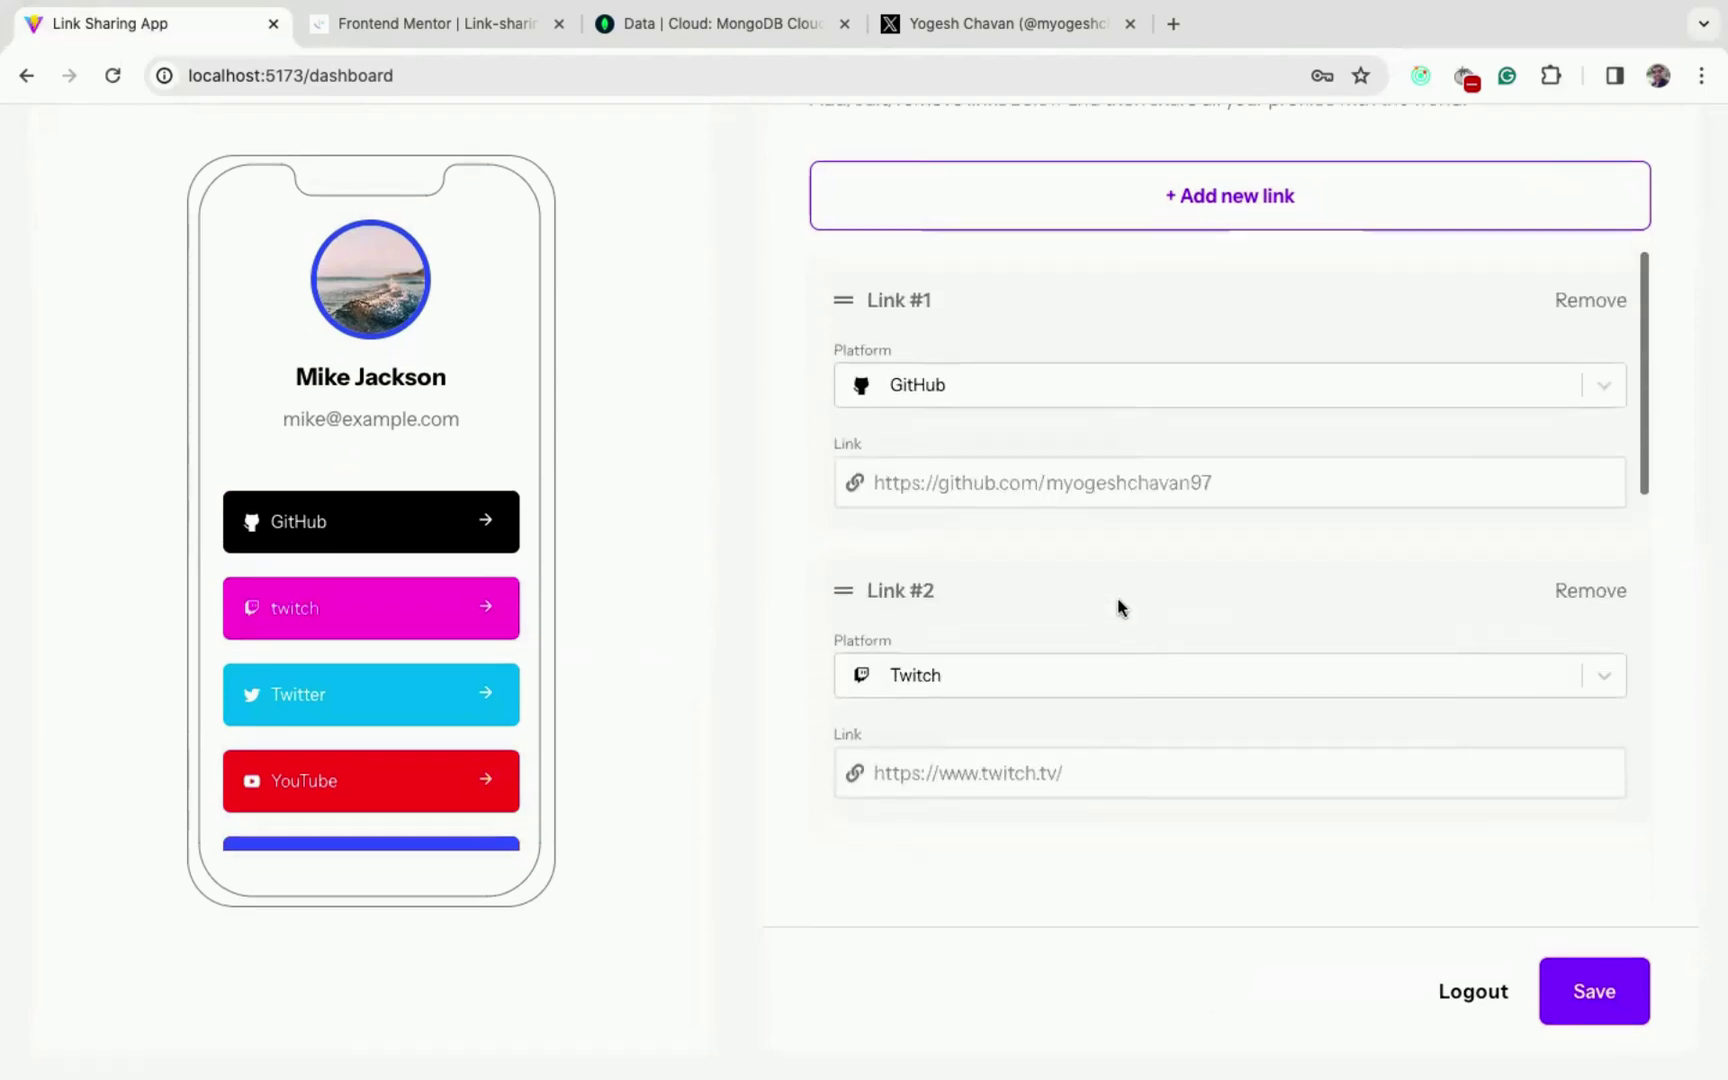
scroll(1118, 605, up, 3)
scroll(1150, 660, down, 3)
scroll(1190, 730, up, 3)
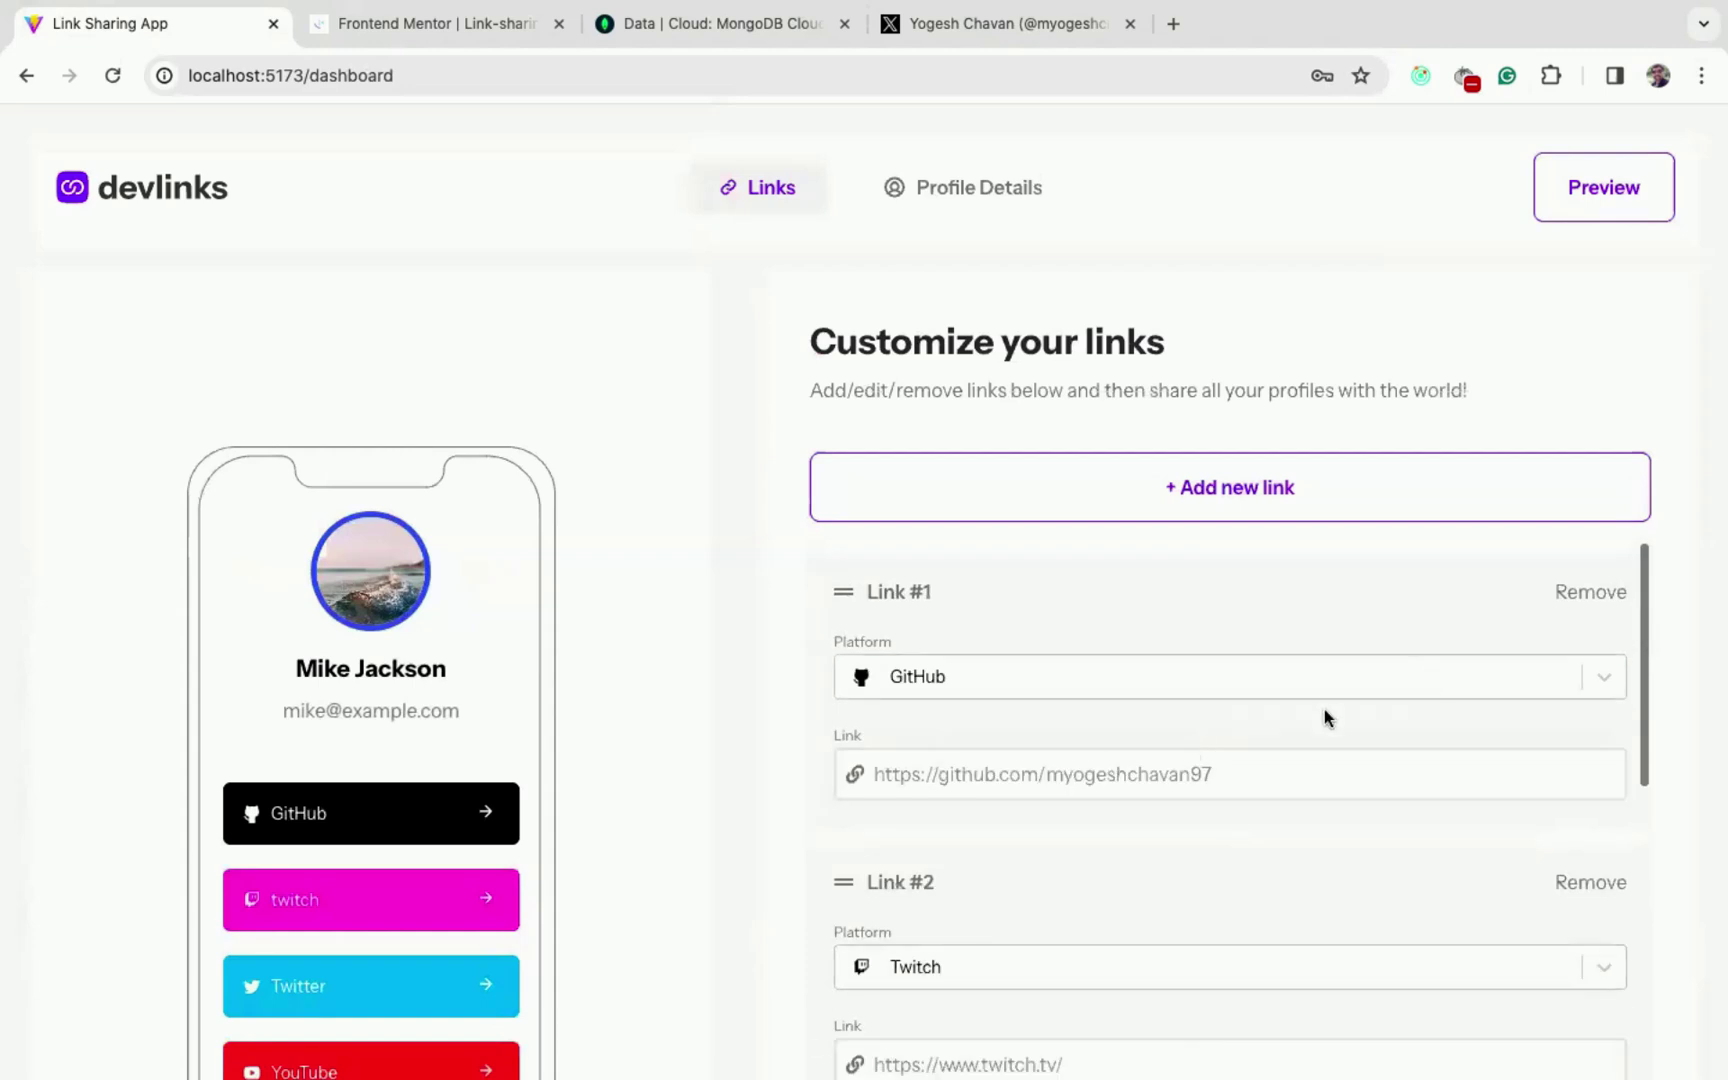
- Try GitLab as Link #1's platform, then save the links with GitHub first, Twitch second
click(1245, 688)
scroll(1136, 932, down, 1)
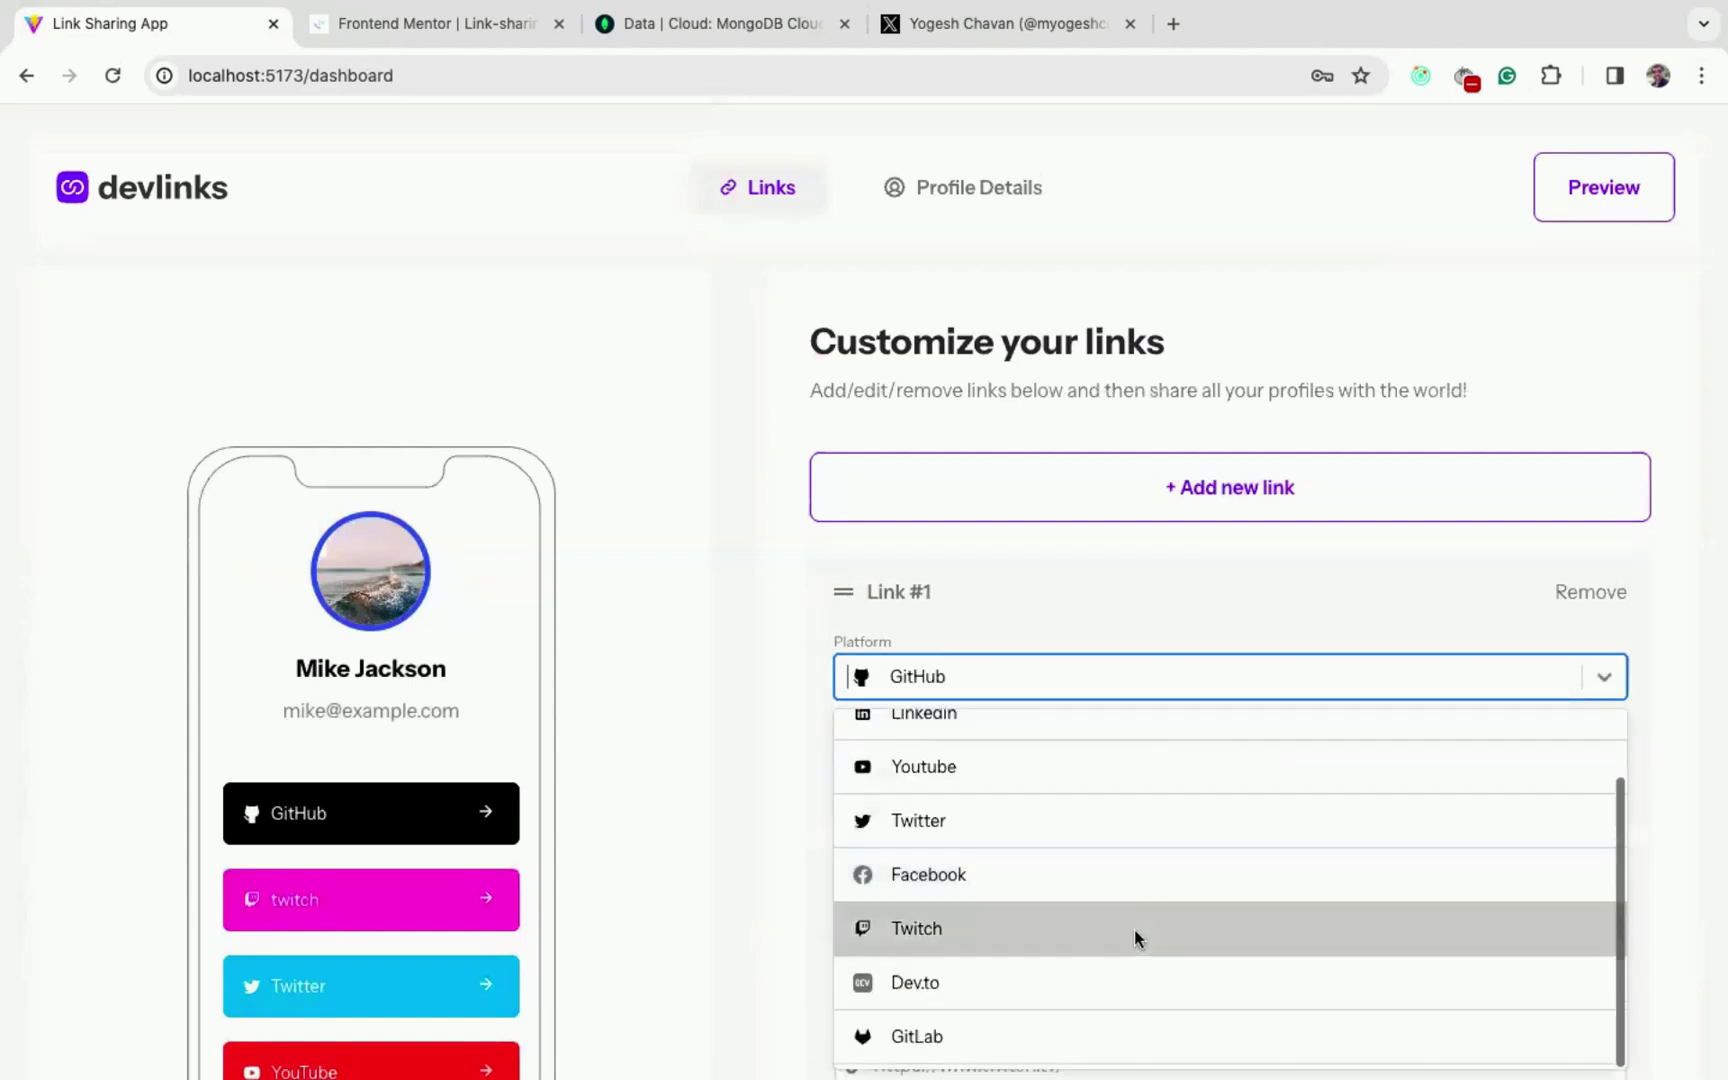
scroll(1134, 929, up, 1)
scroll(1134, 933, down, 1)
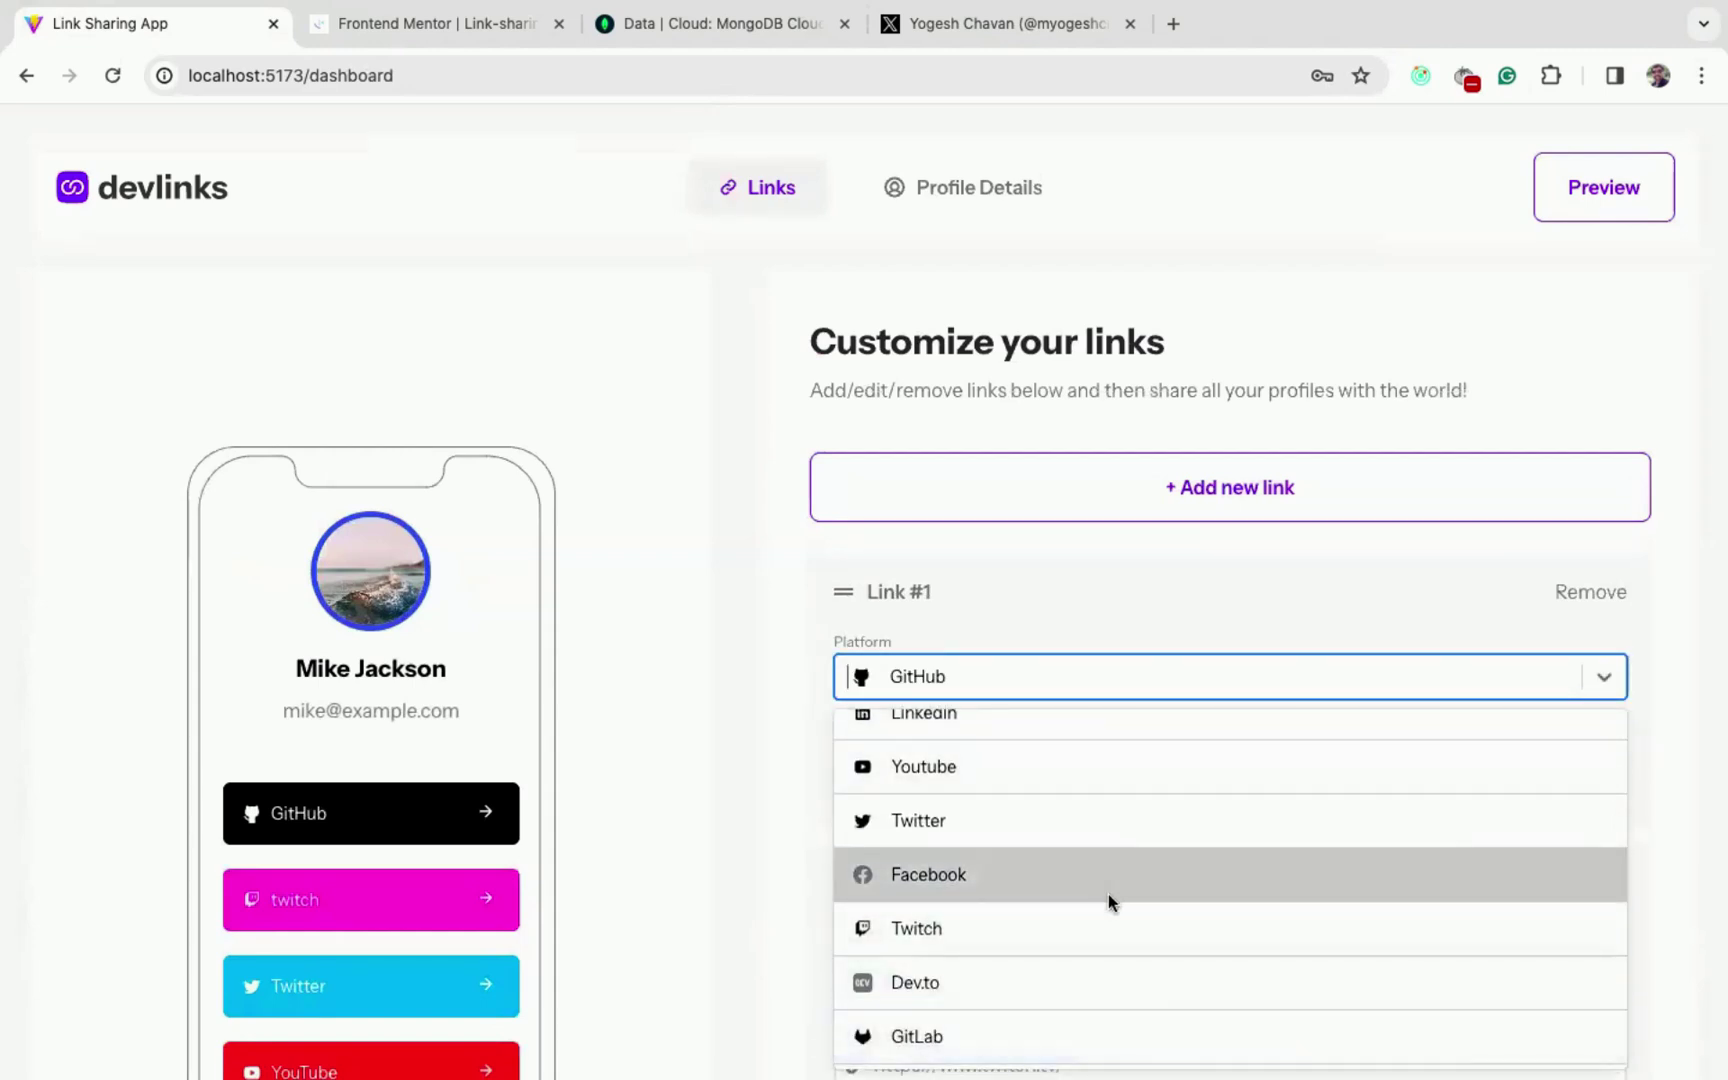
scroll(760, 826, down, 2)
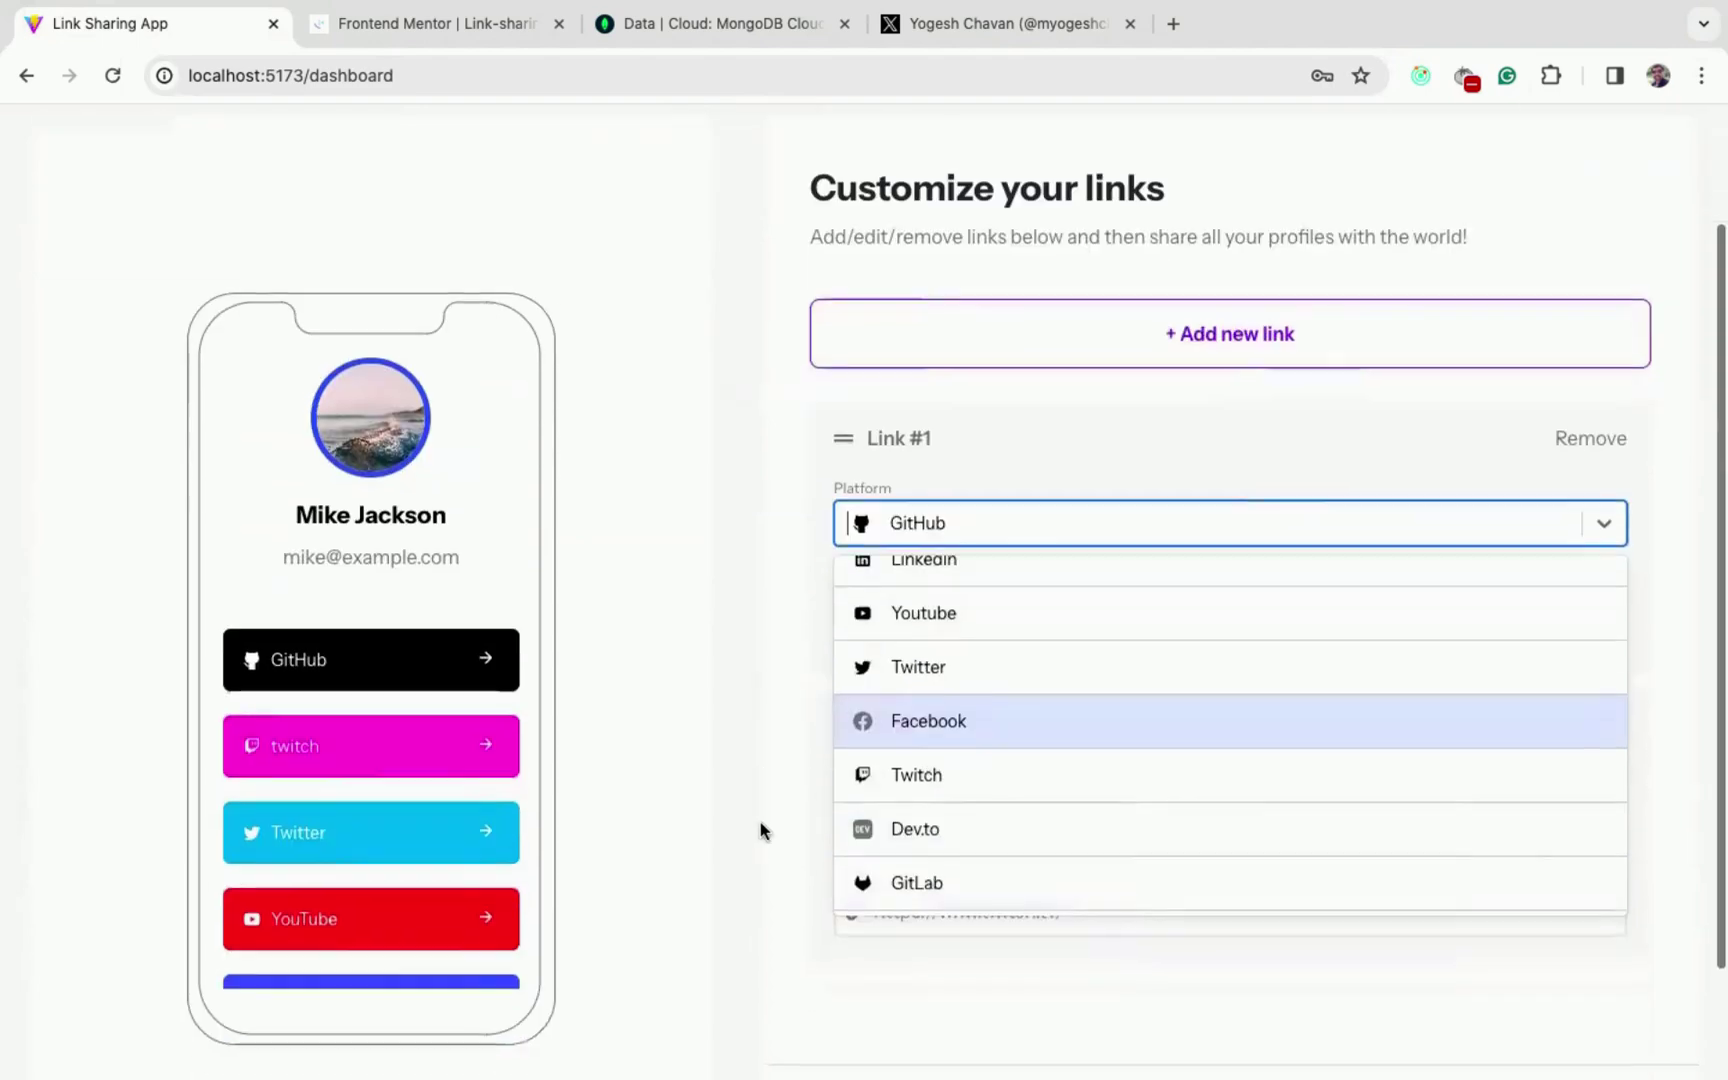
click(977, 885)
scroll(717, 683, down, 2)
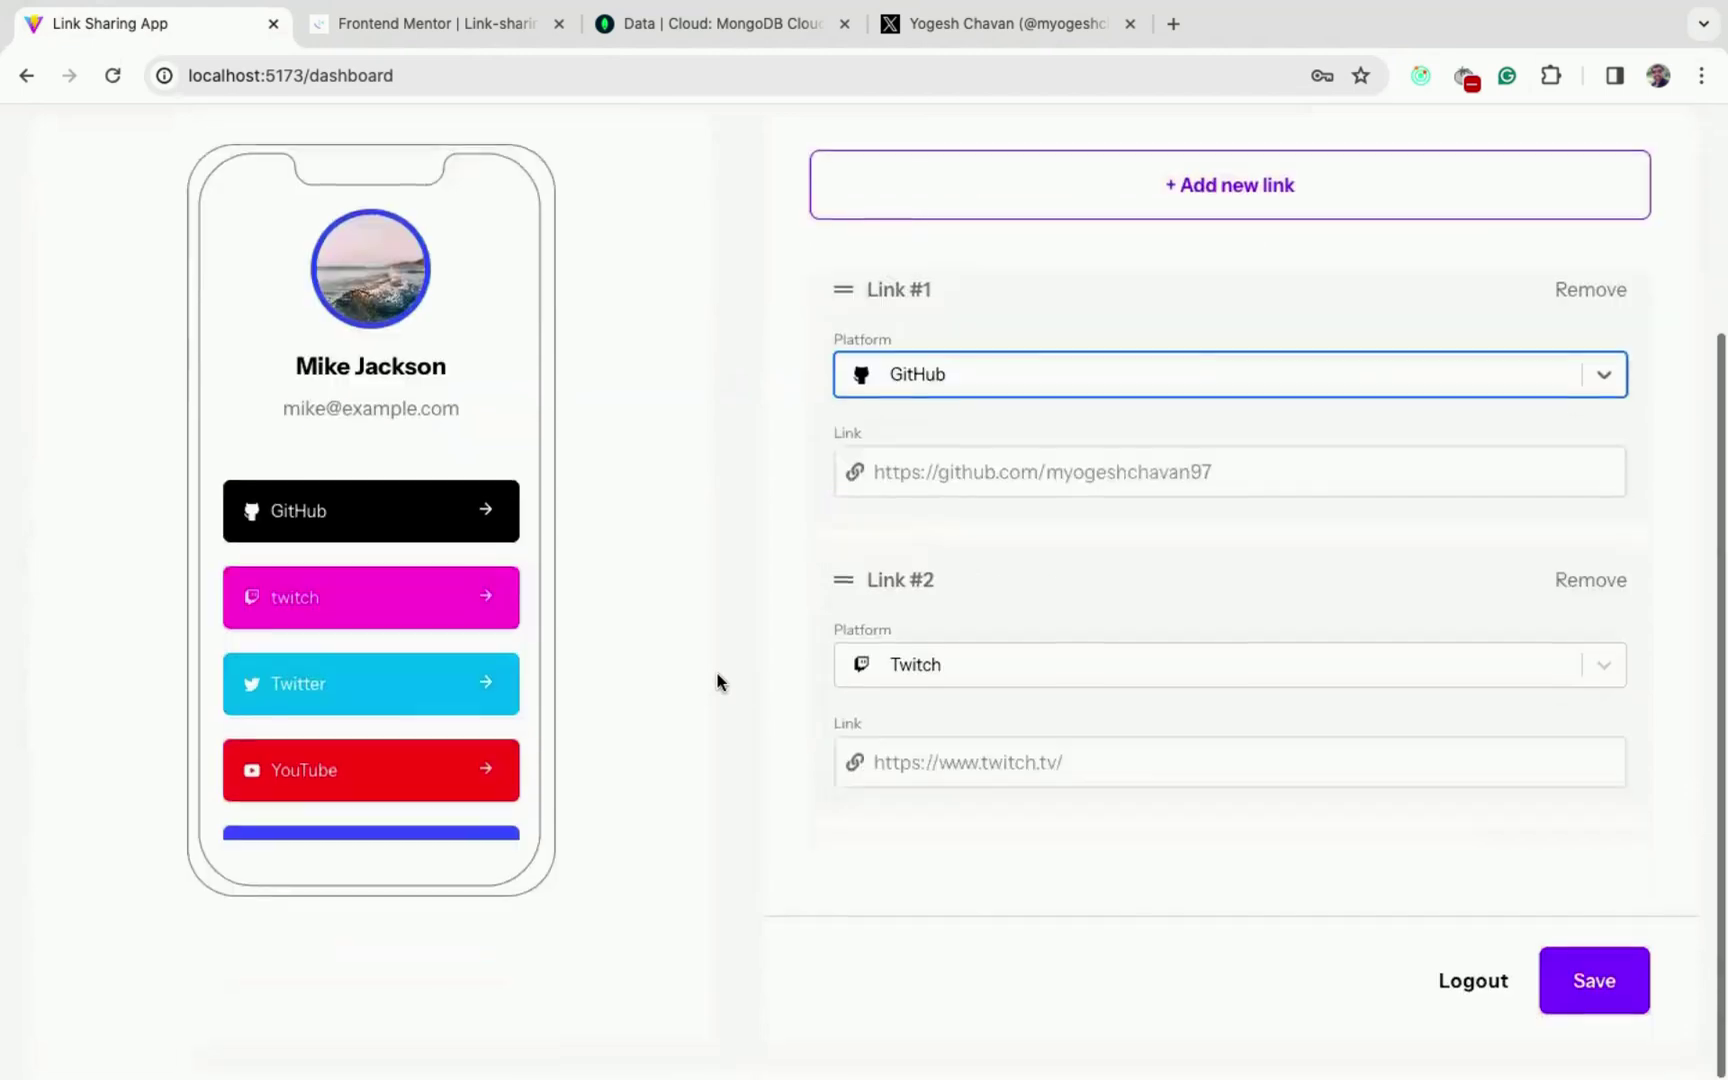
scroll(333, 572, down, 1)
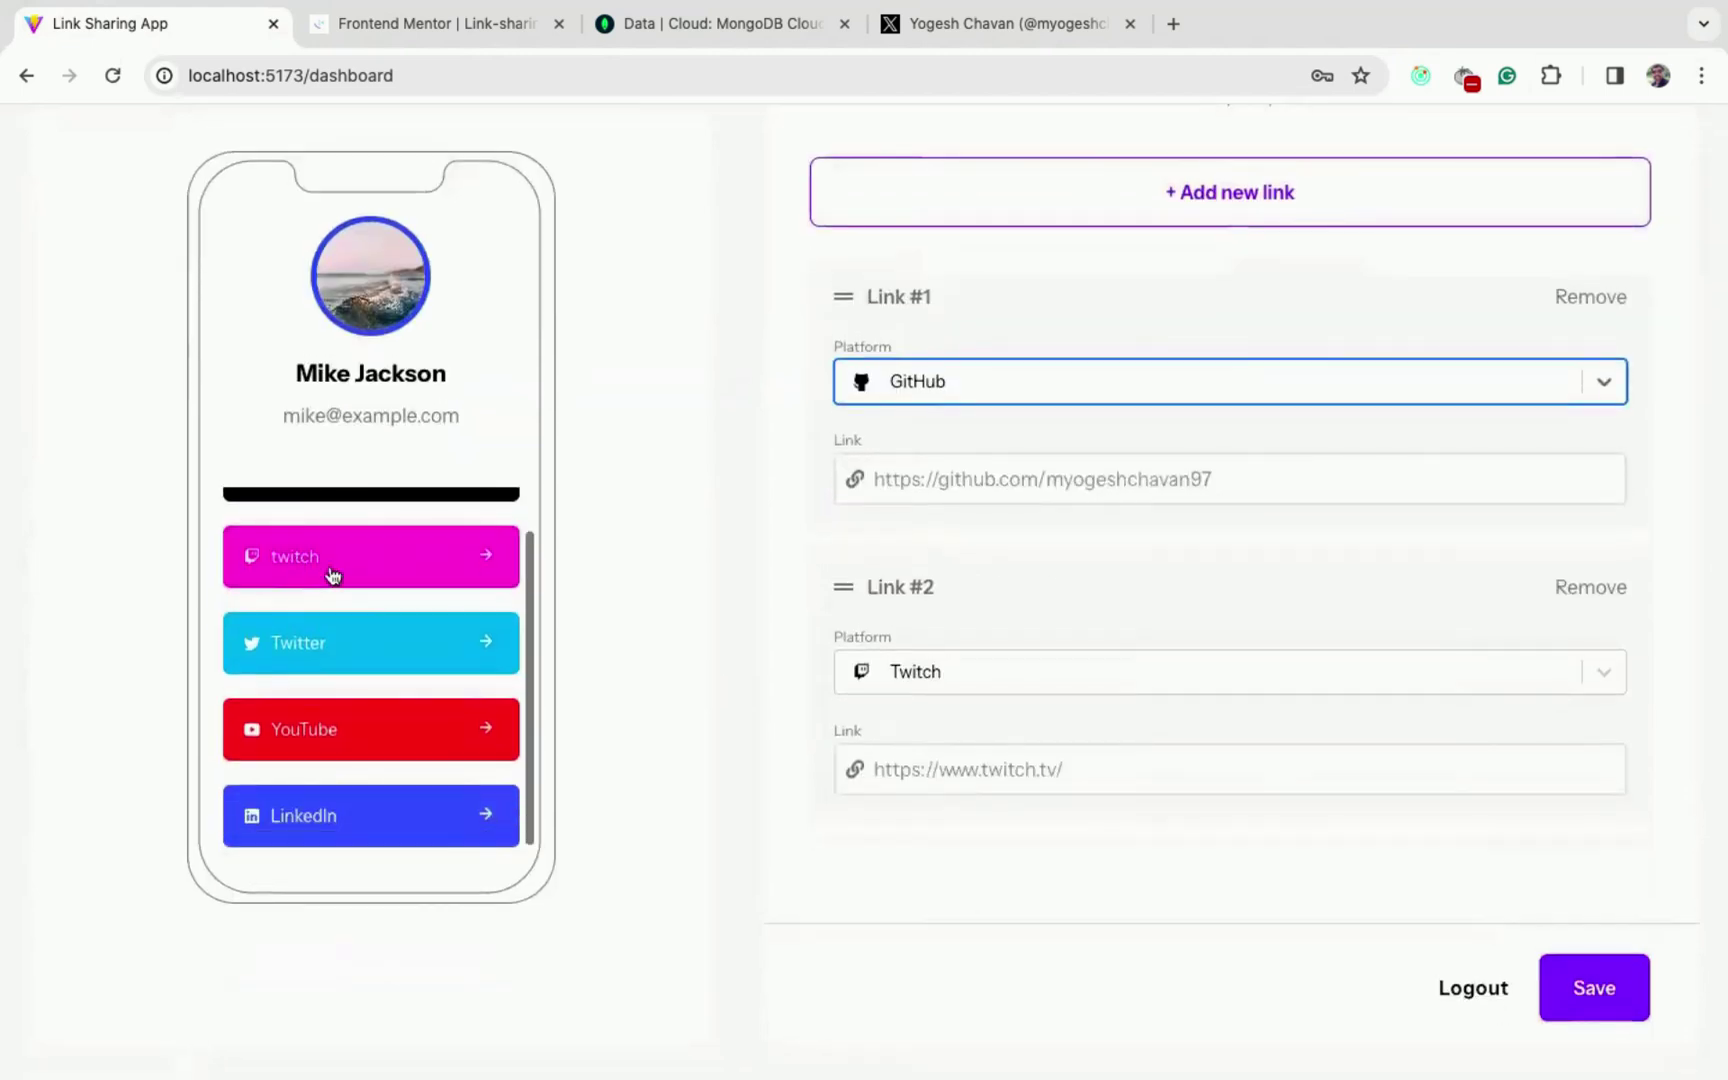
scroll(359, 733, up, 1)
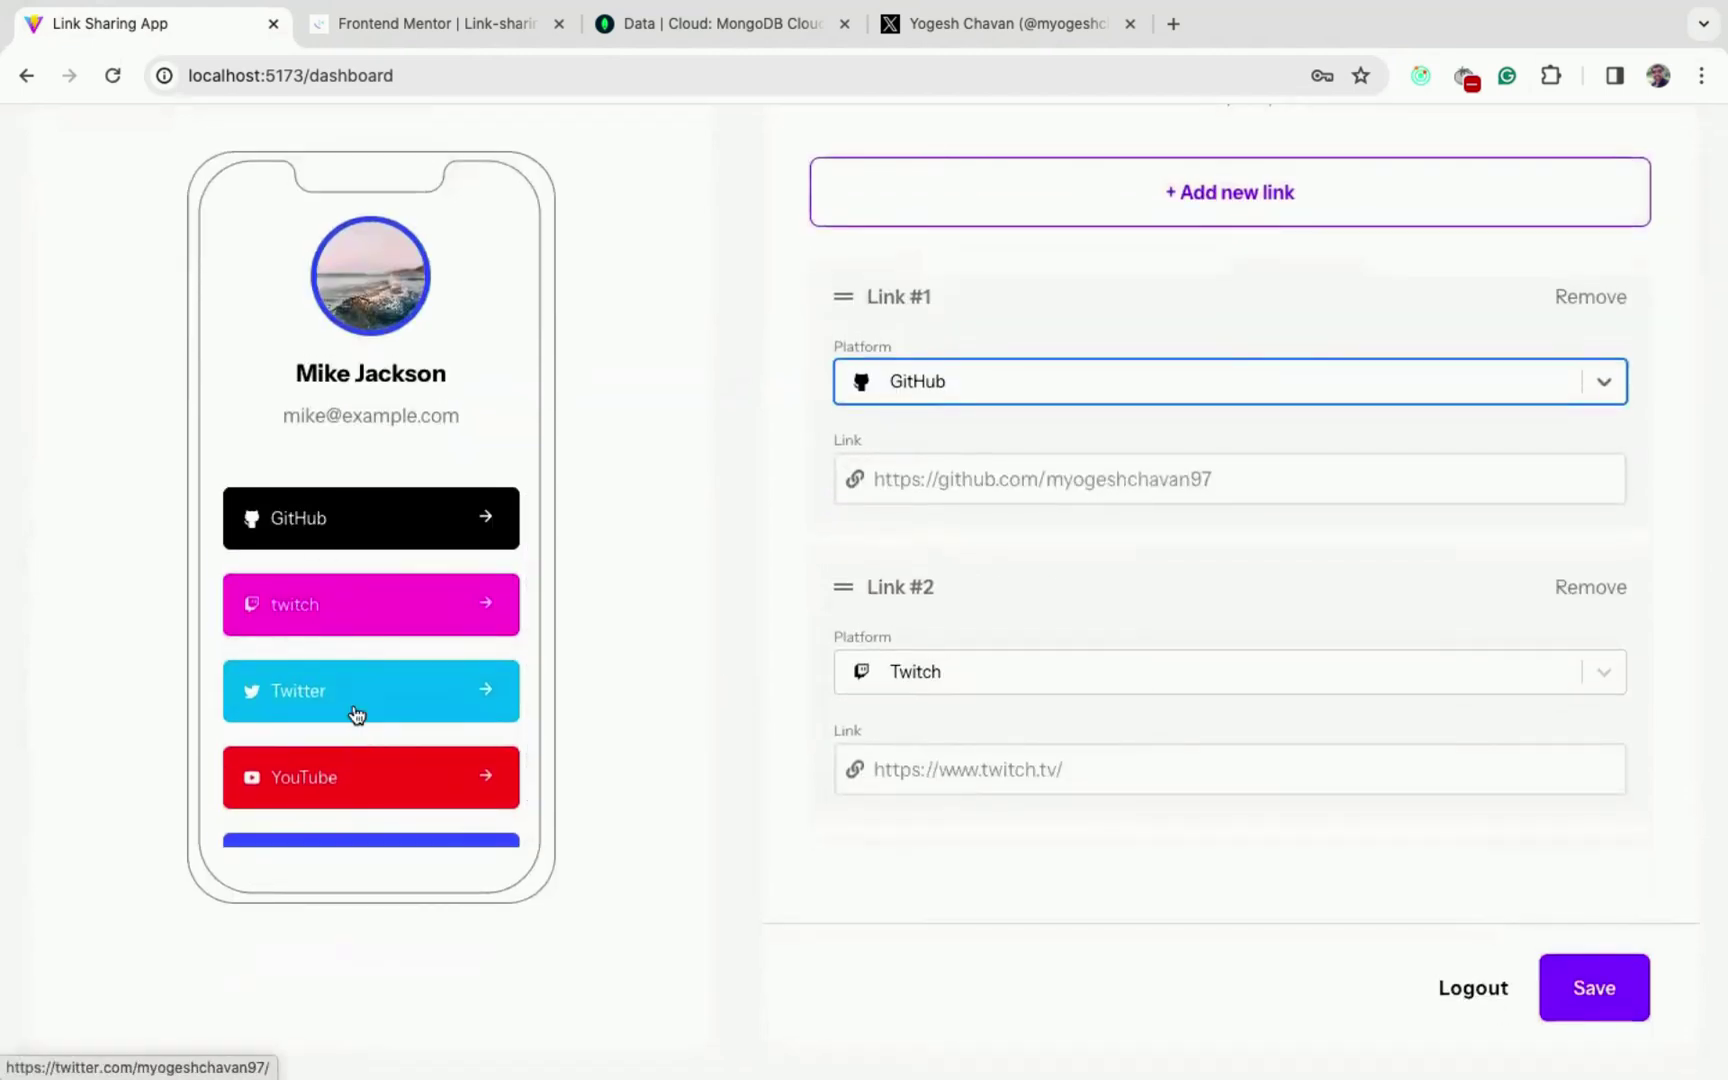
click(1599, 995)
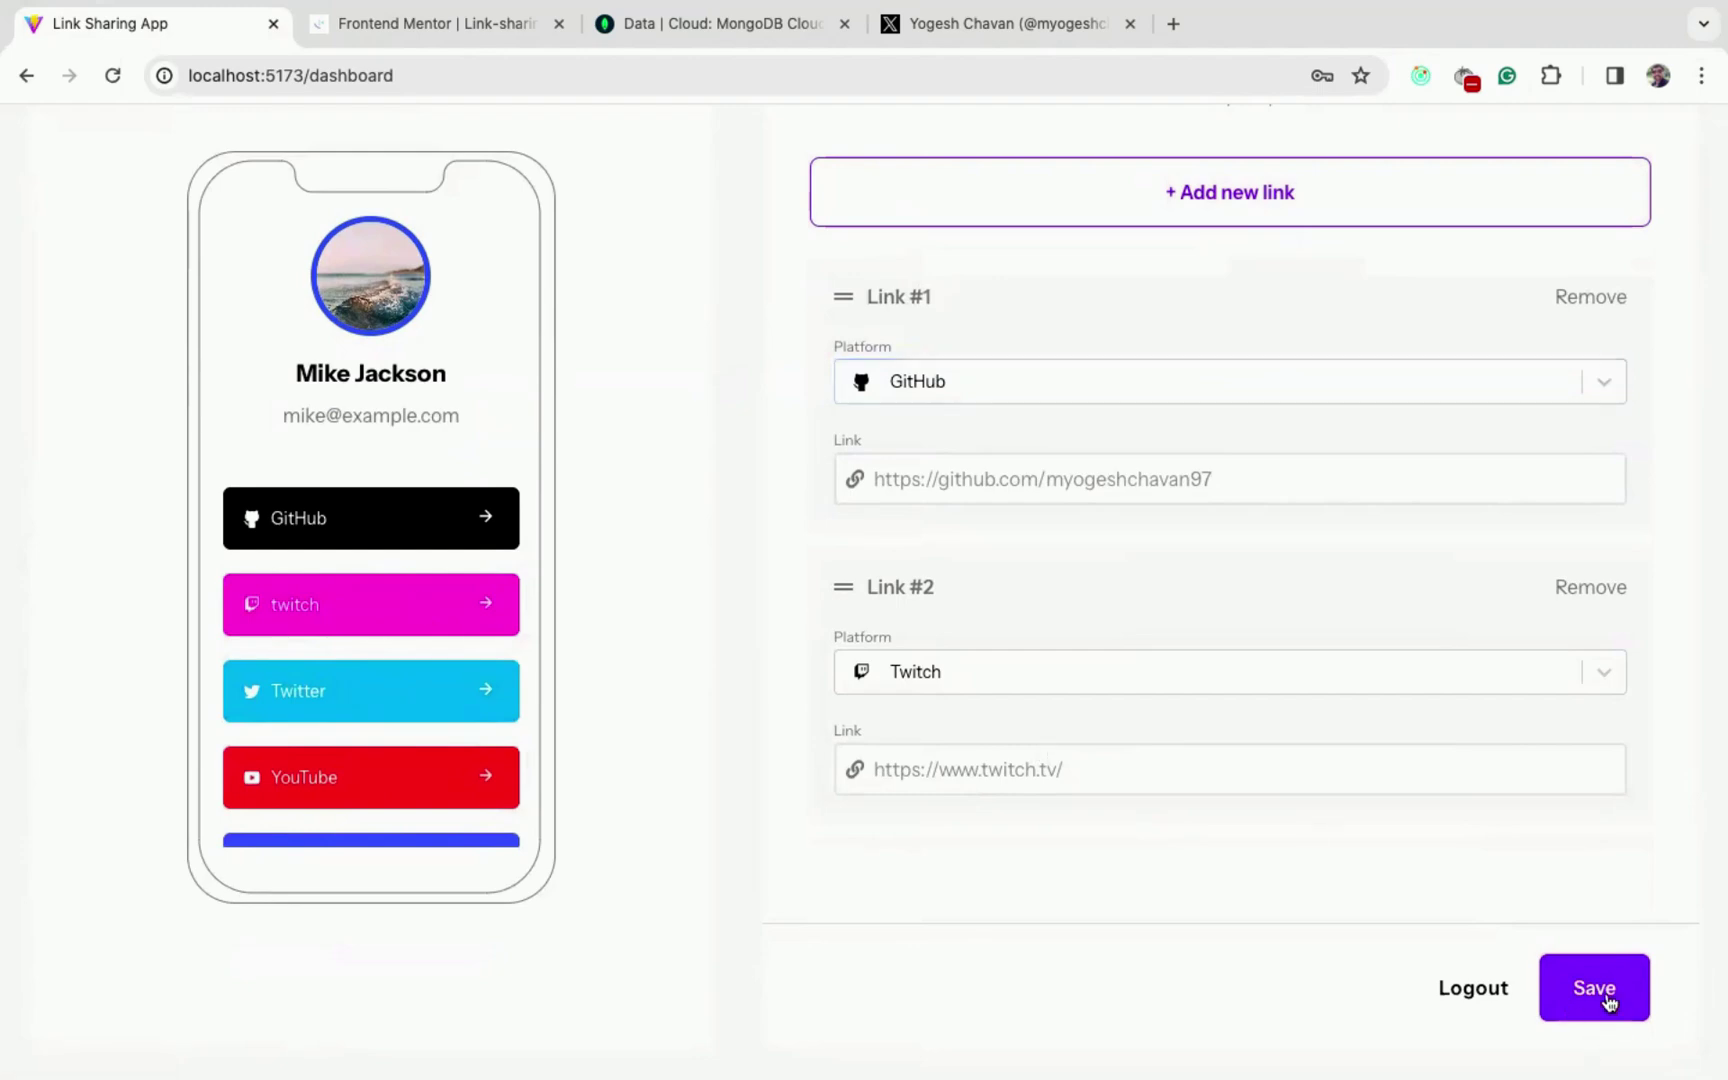
scroll(1085, 836, up, 3)
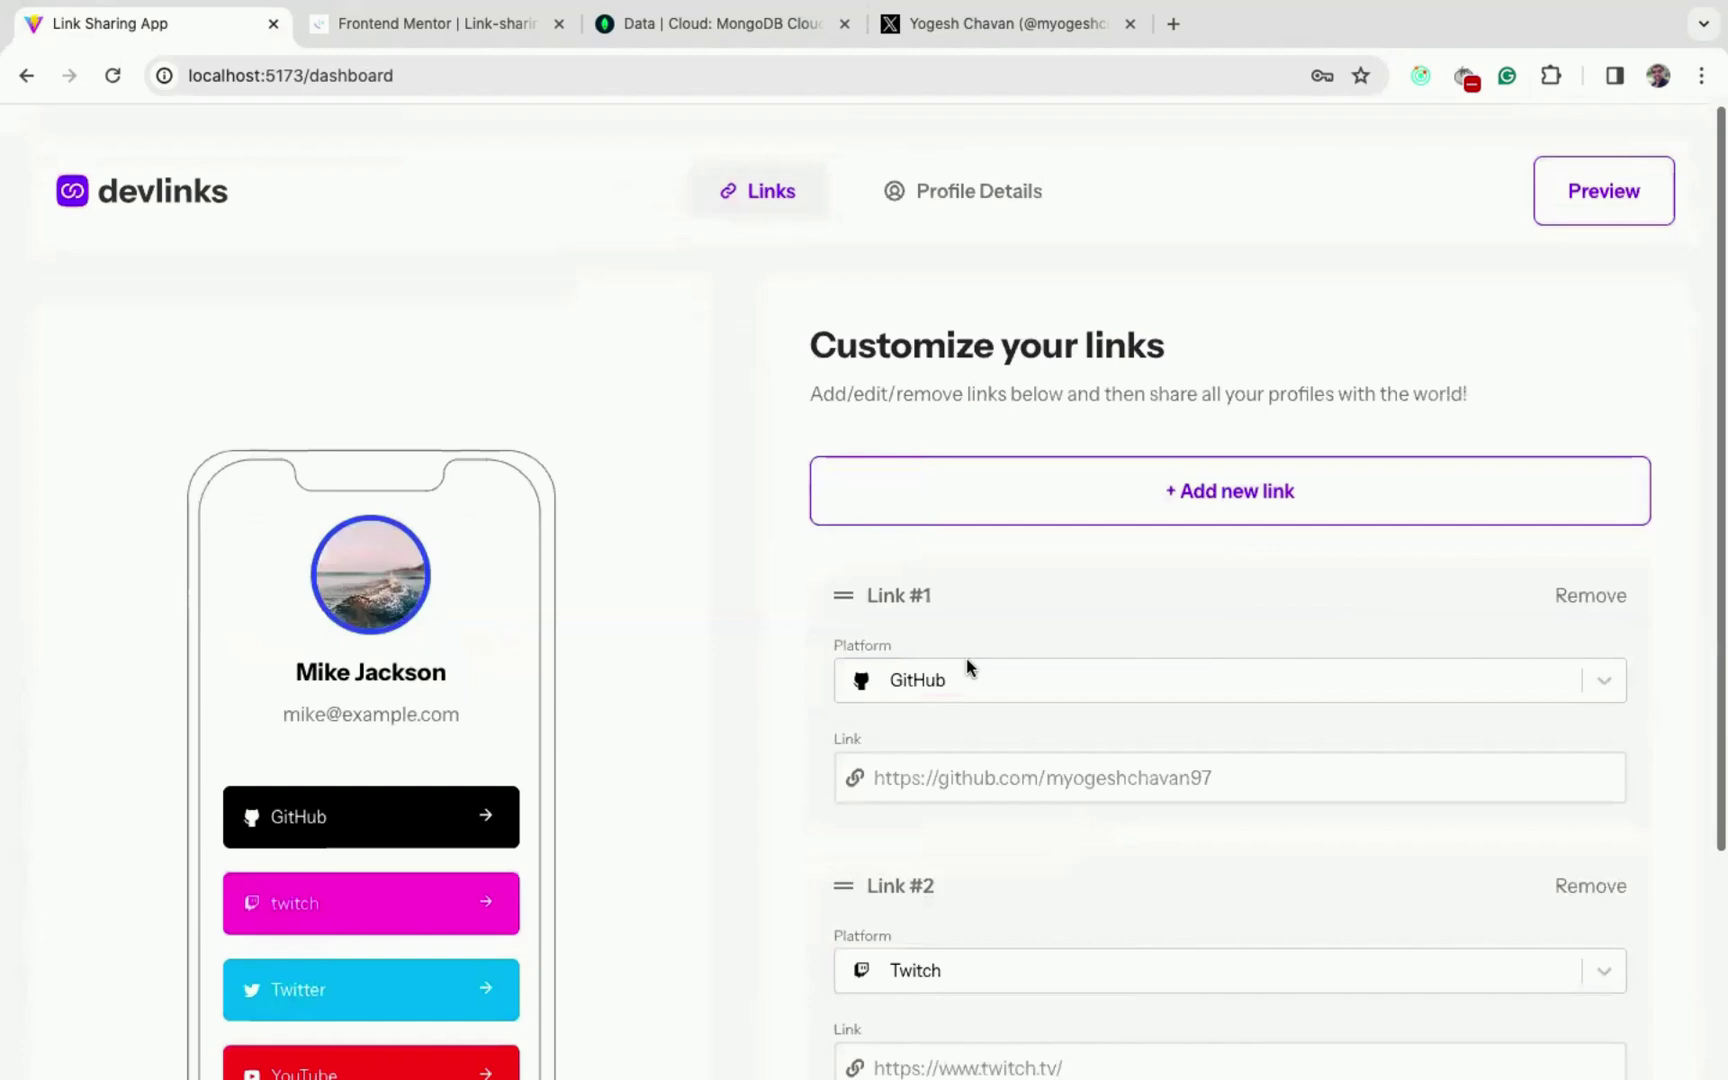
- In MongoDB Atlas, refresh the users collection, highlight the second user's token, then return to devlinks
click(688, 28)
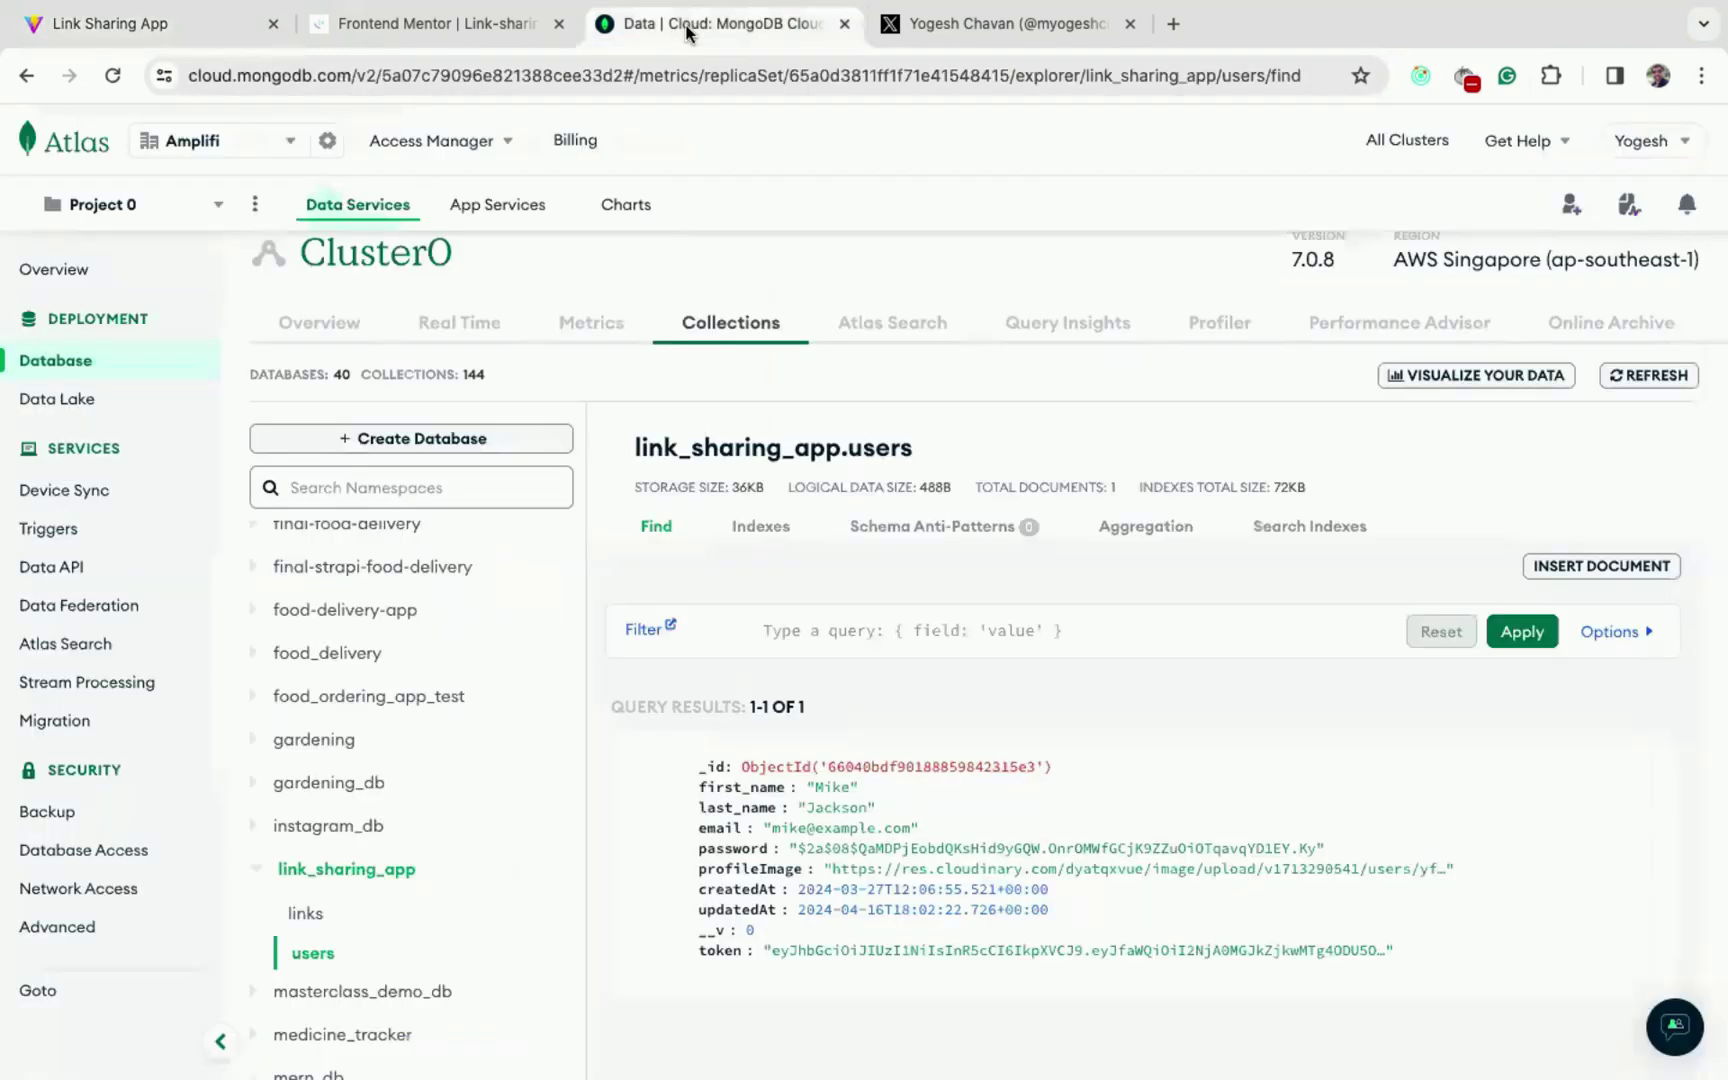
scroll(684, 677, down, 3)
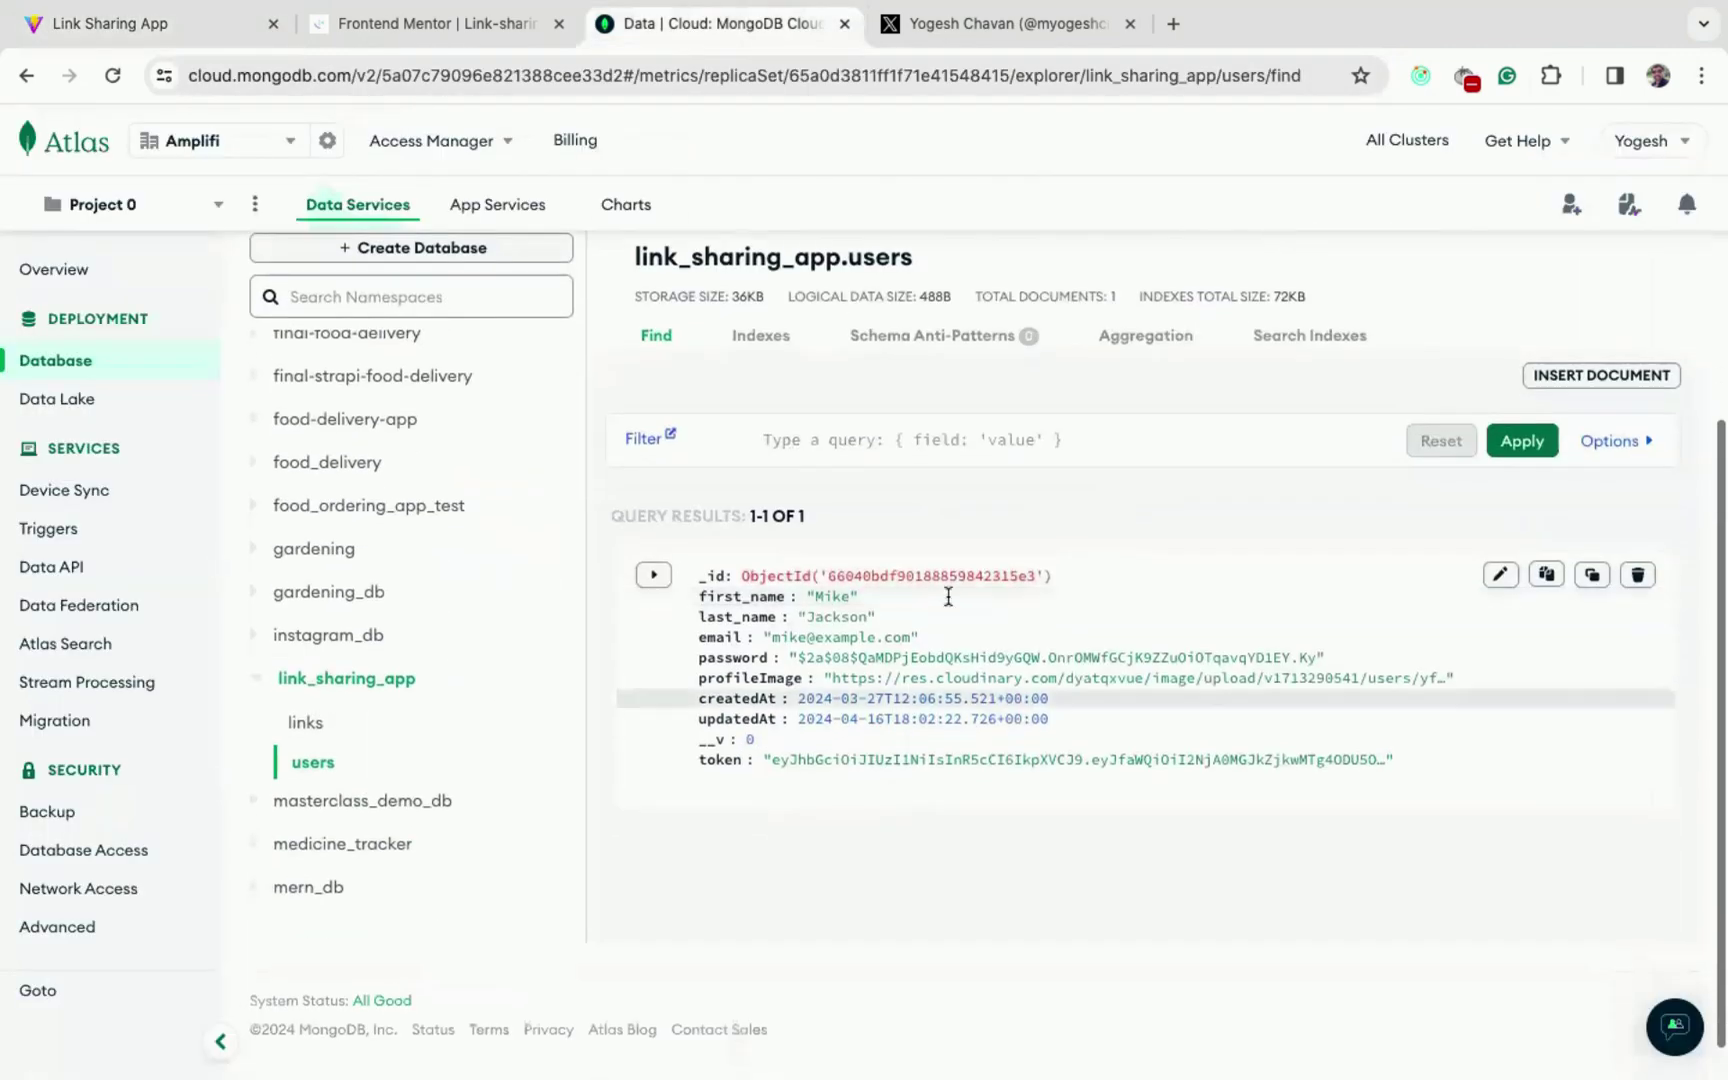
click(1522, 441)
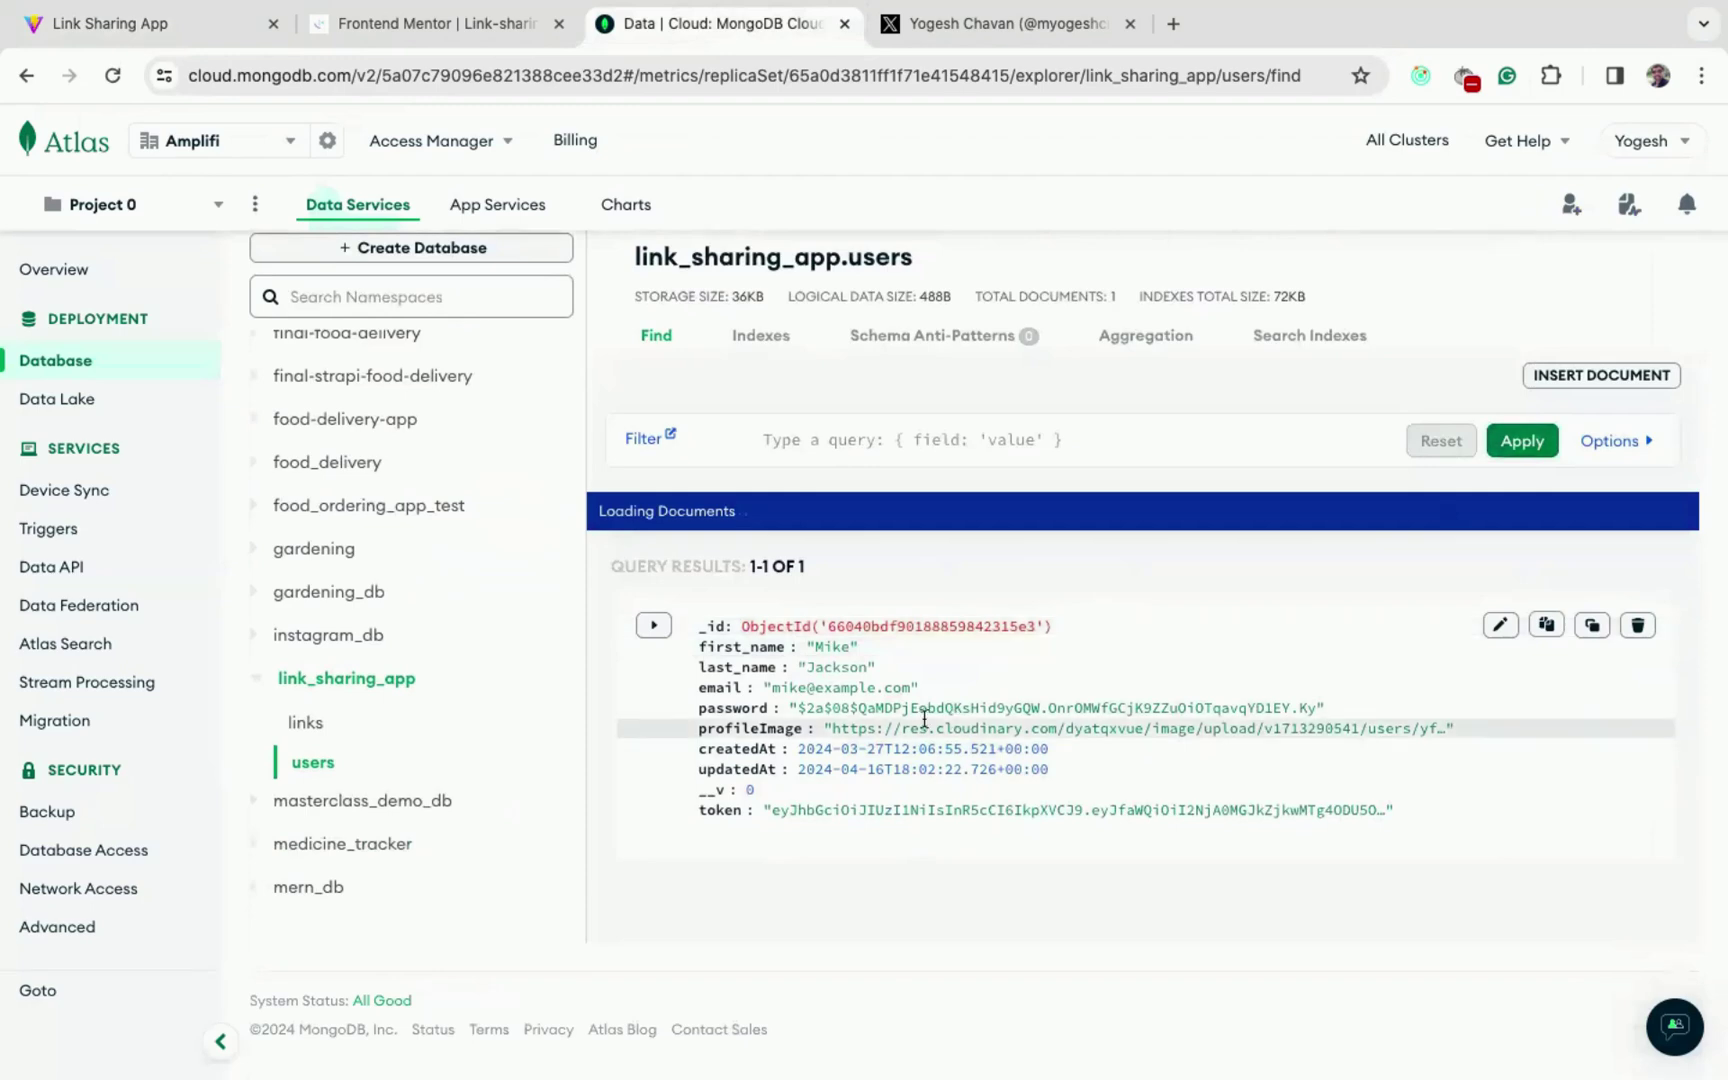
scroll(922, 710, down, 3)
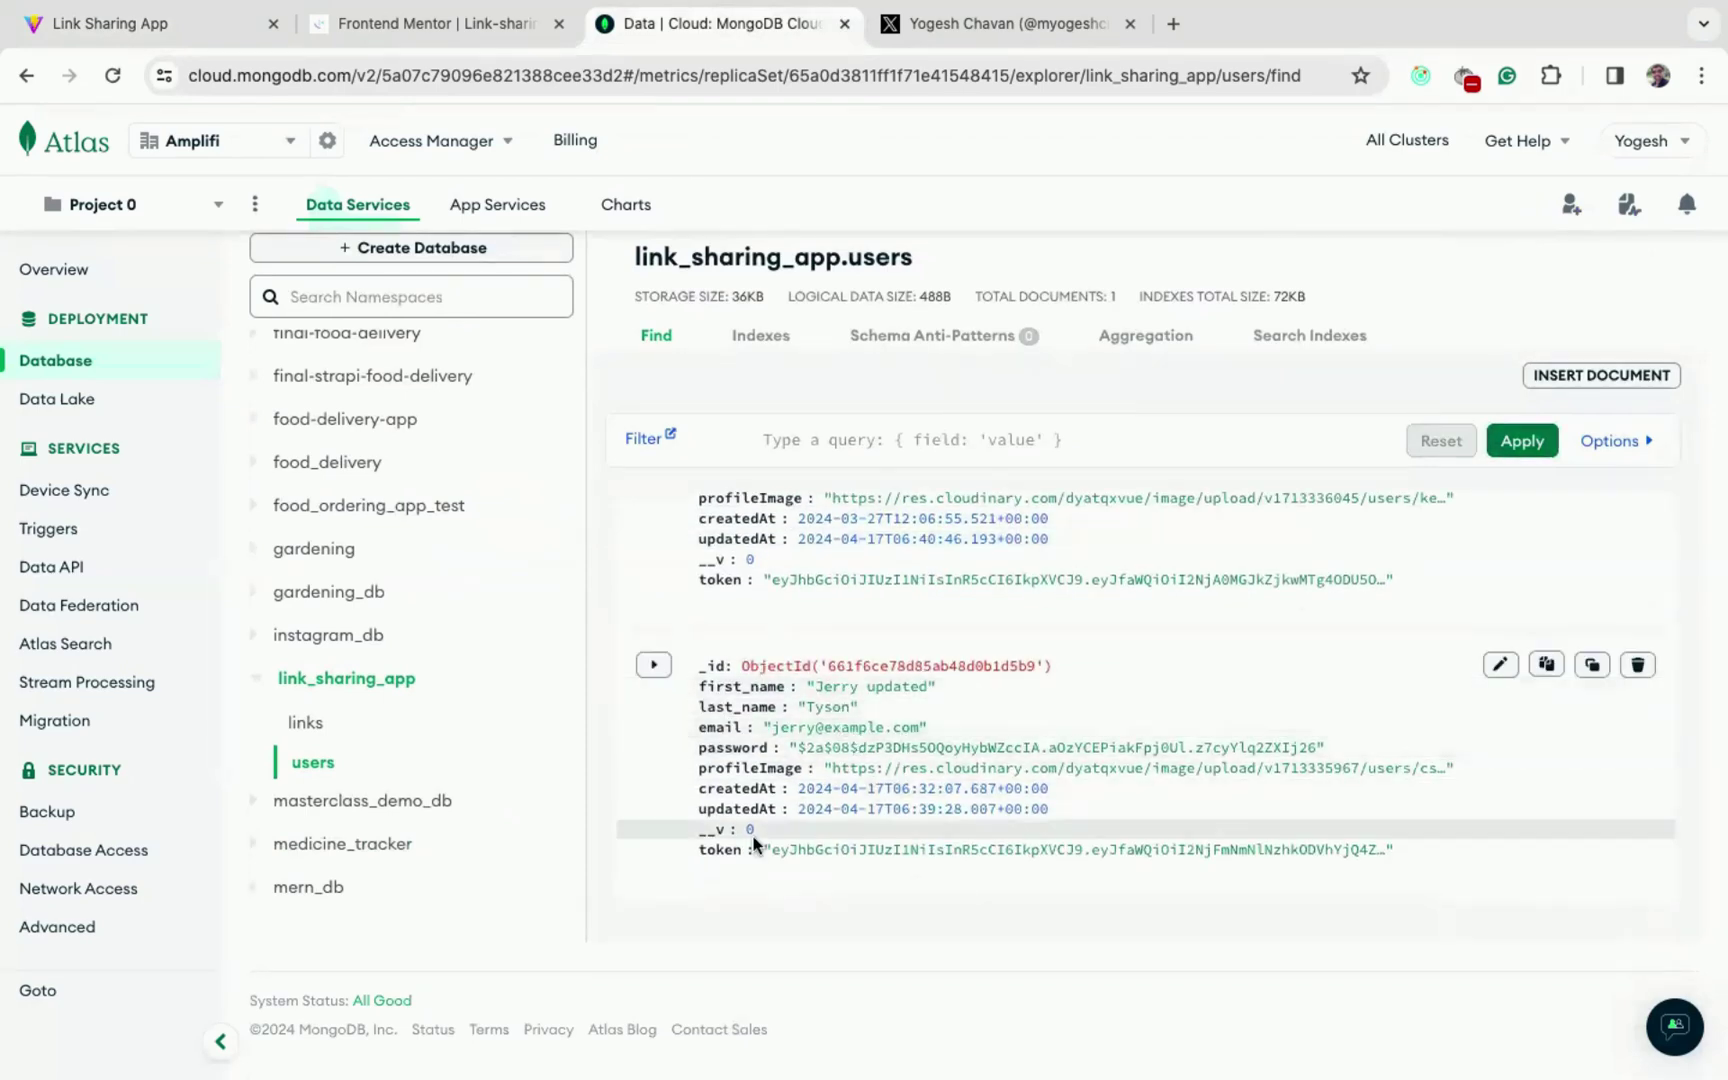
drag(698, 849, 1075, 870)
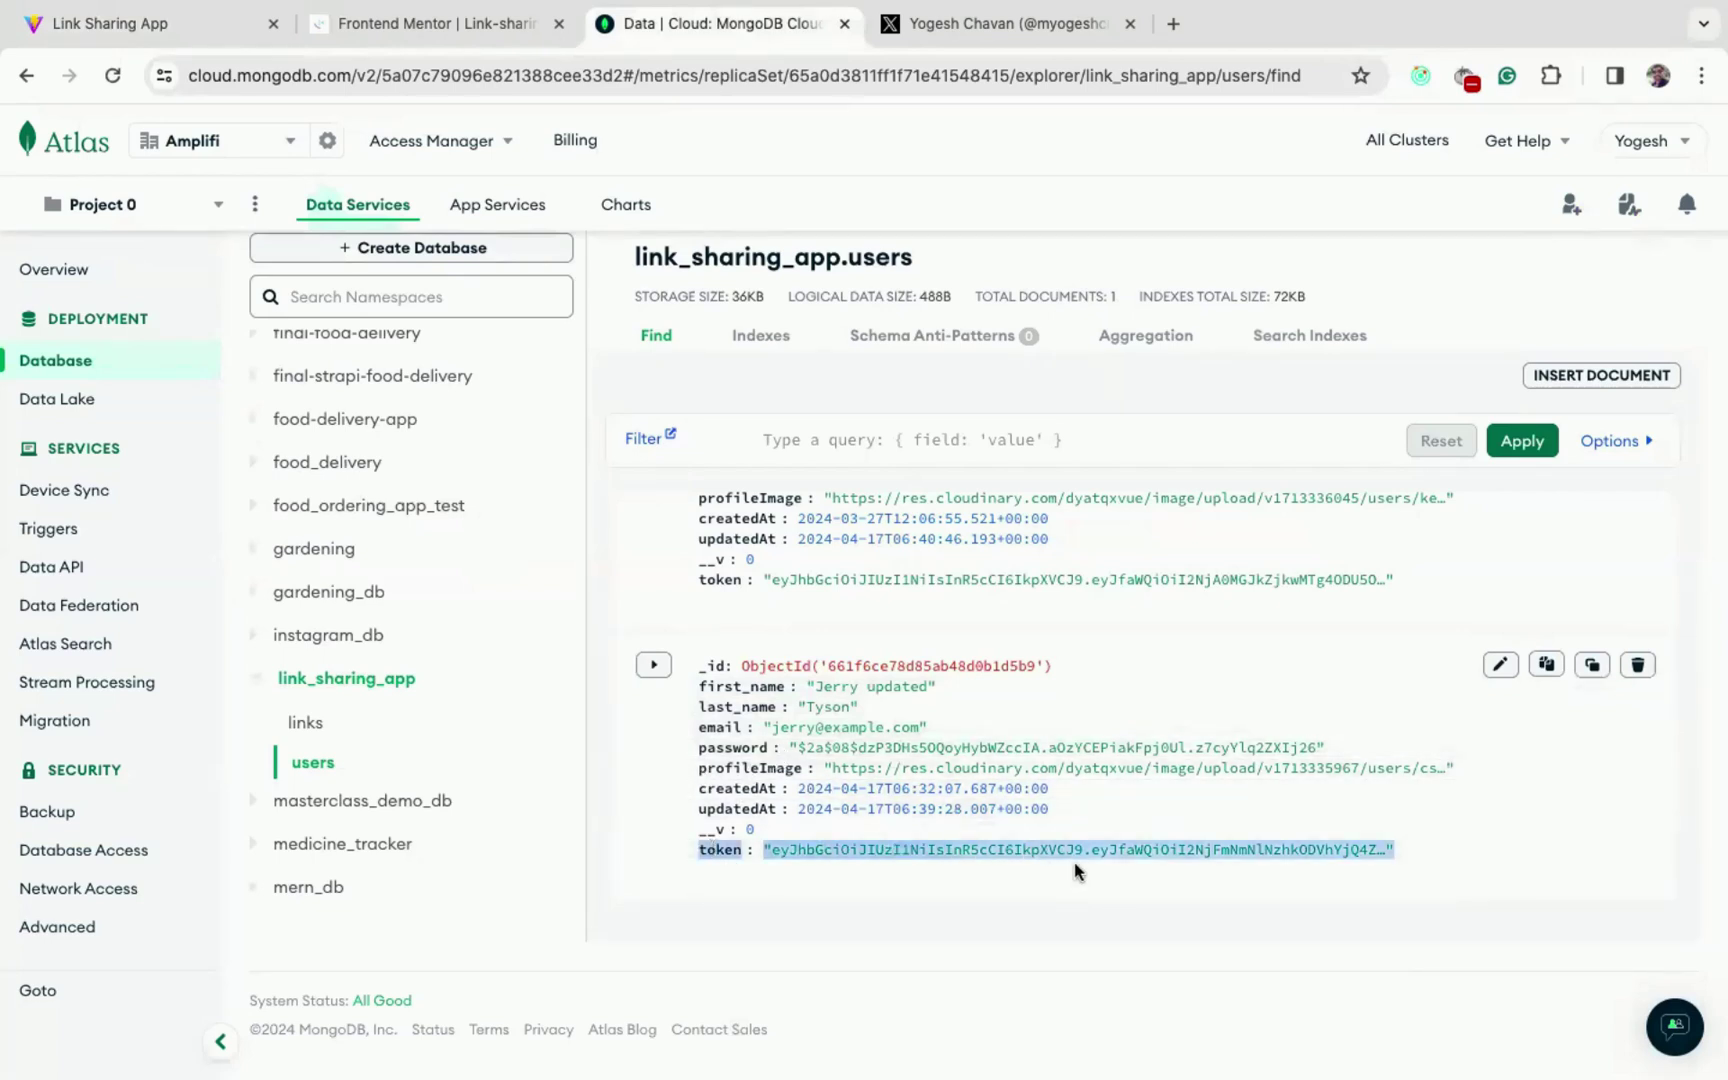
click(150, 23)
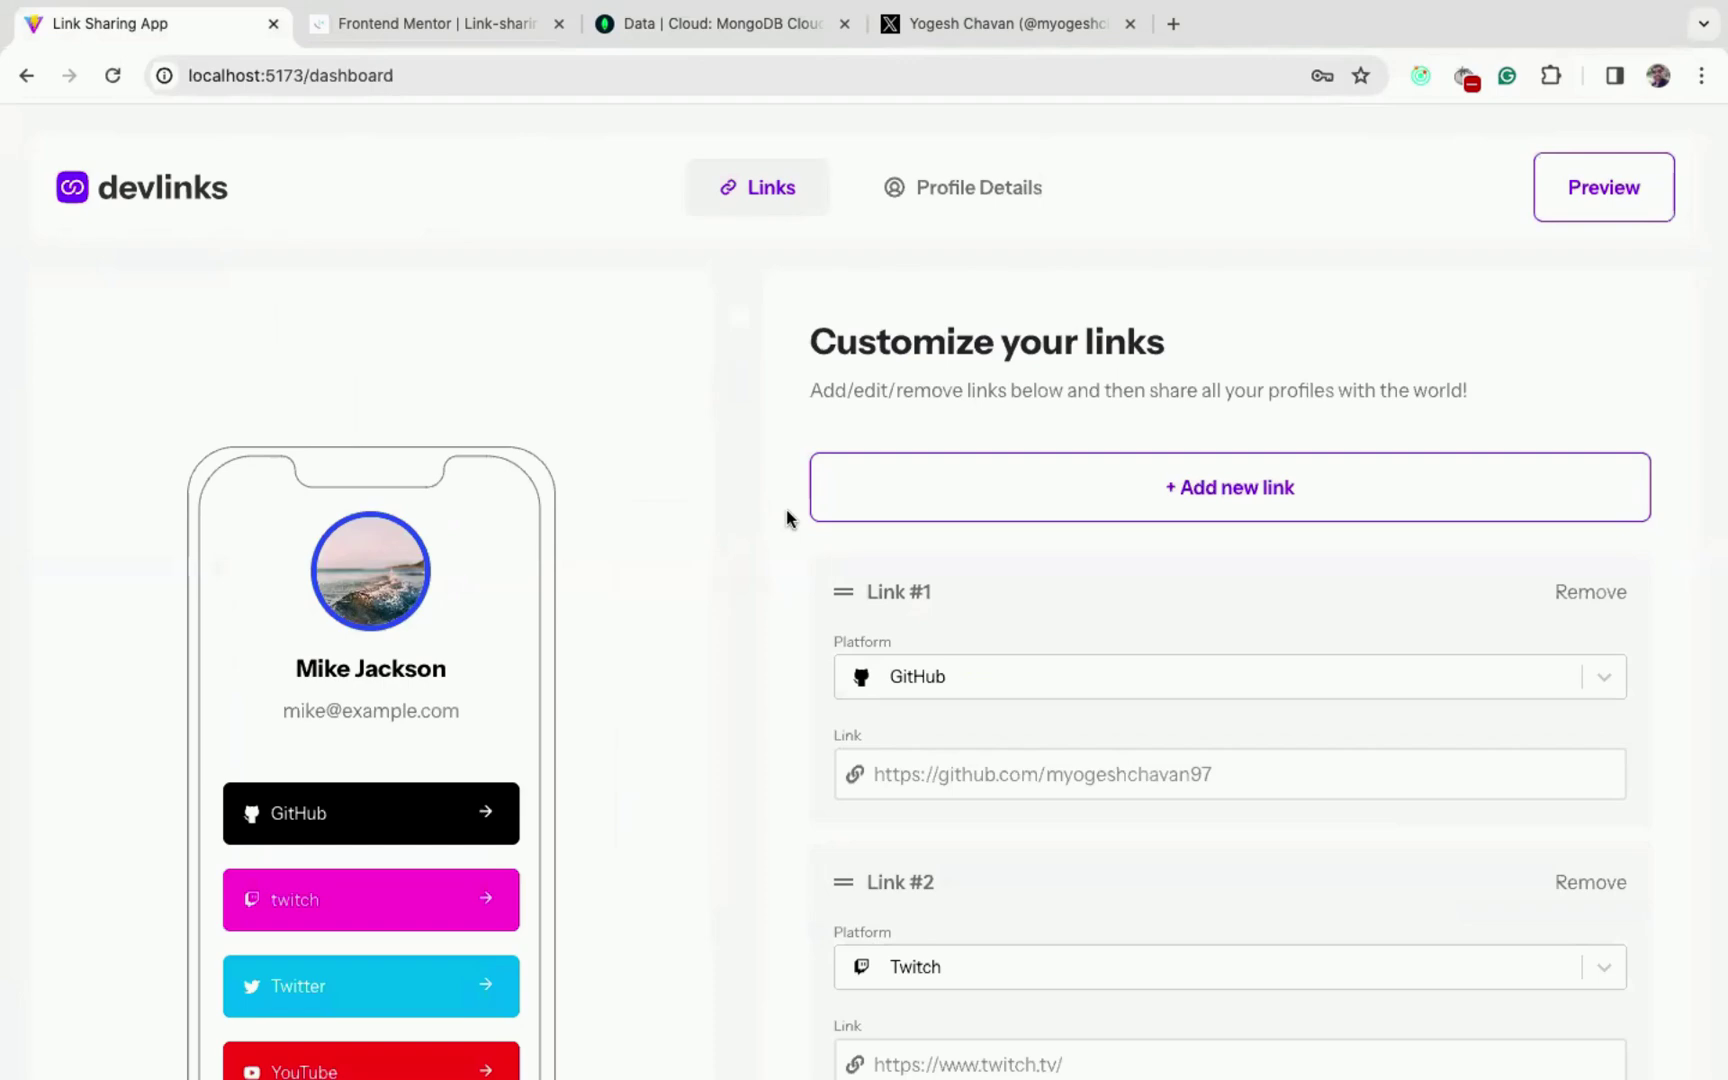
- While signed in, try loading the /login and /register addresses
scroll(786, 518, down, 9)
click(382, 78)
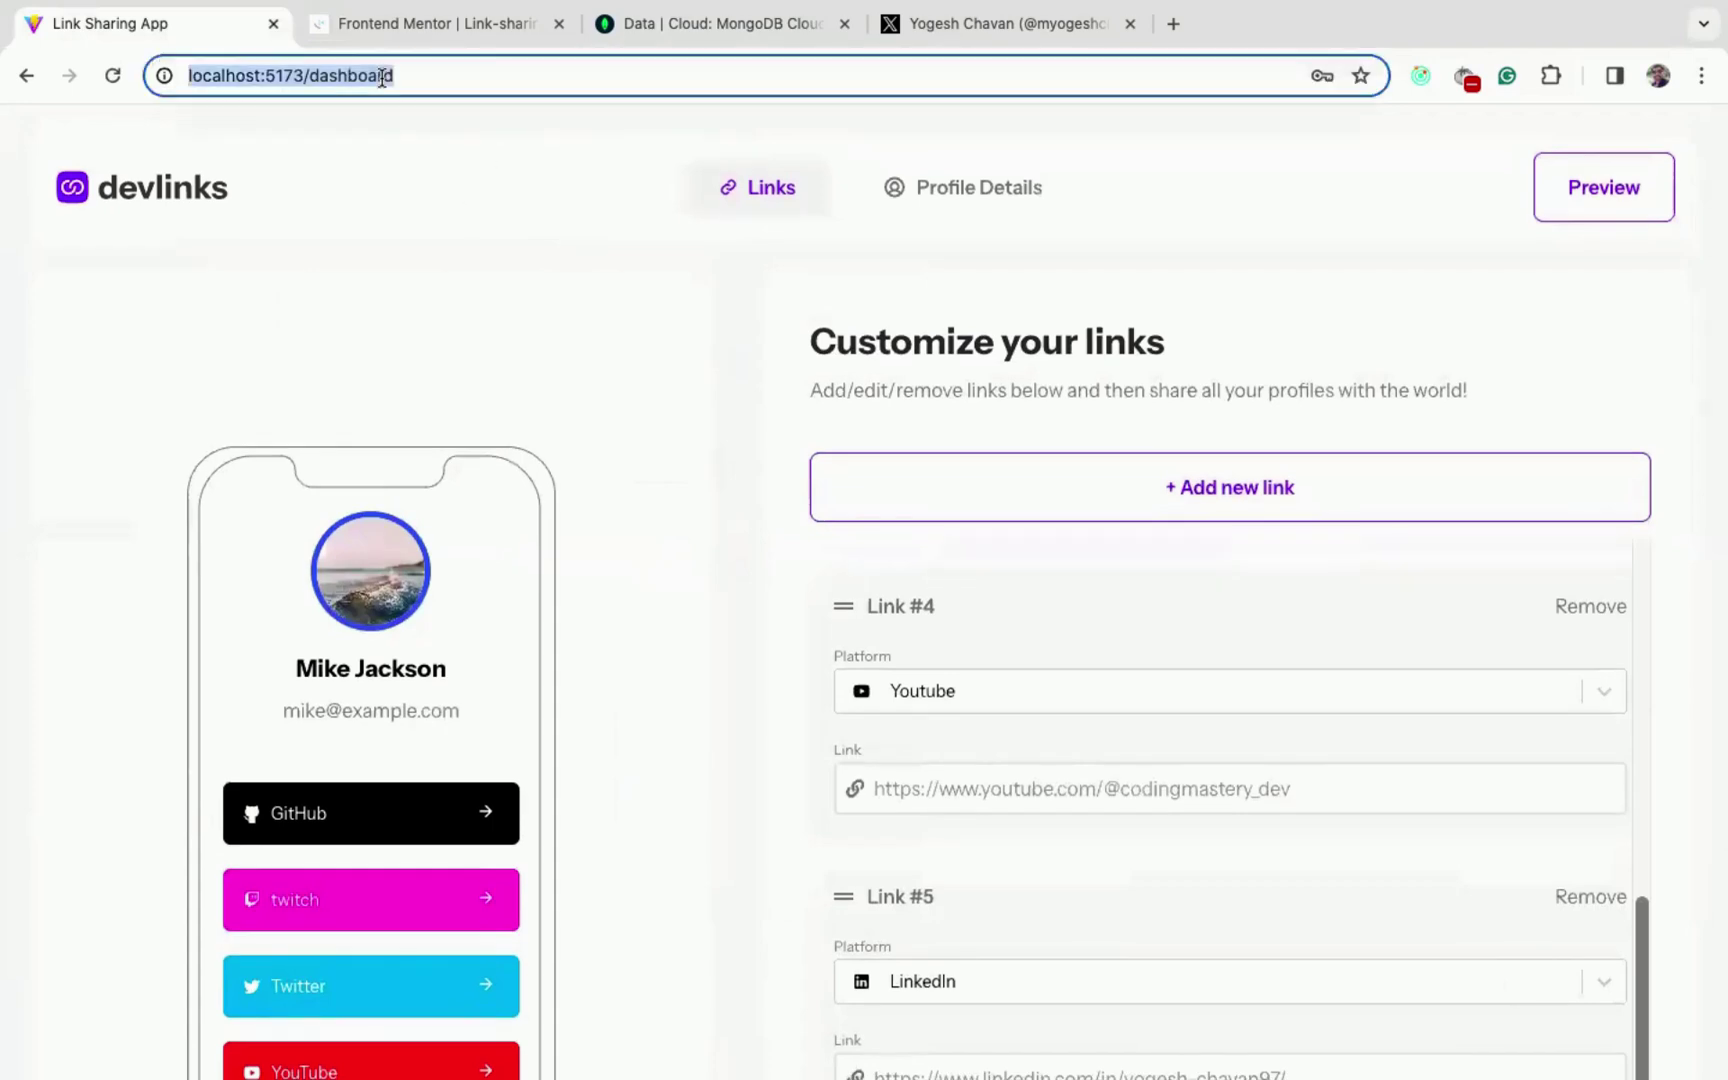
double_click(382, 78)
text(lg)
key(BackSpace)
text(ogin)
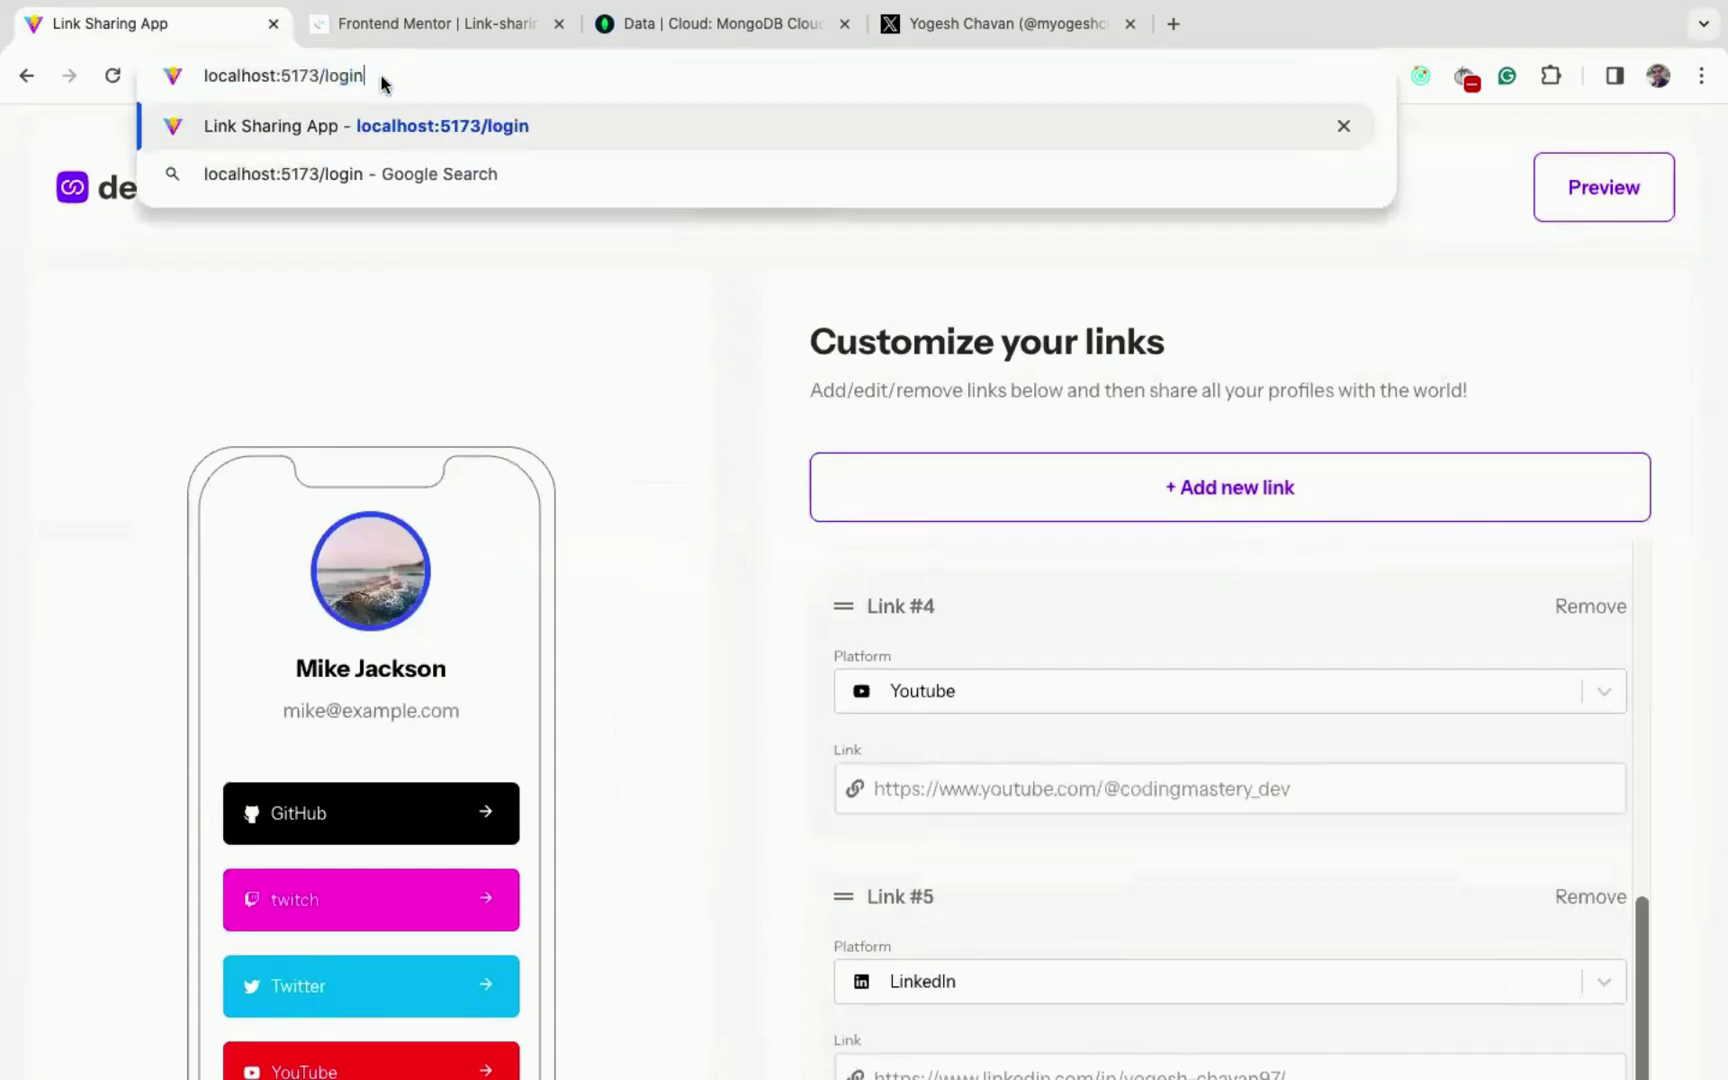
key(Escape)
click(340, 75)
double_click(342, 76)
text(re)
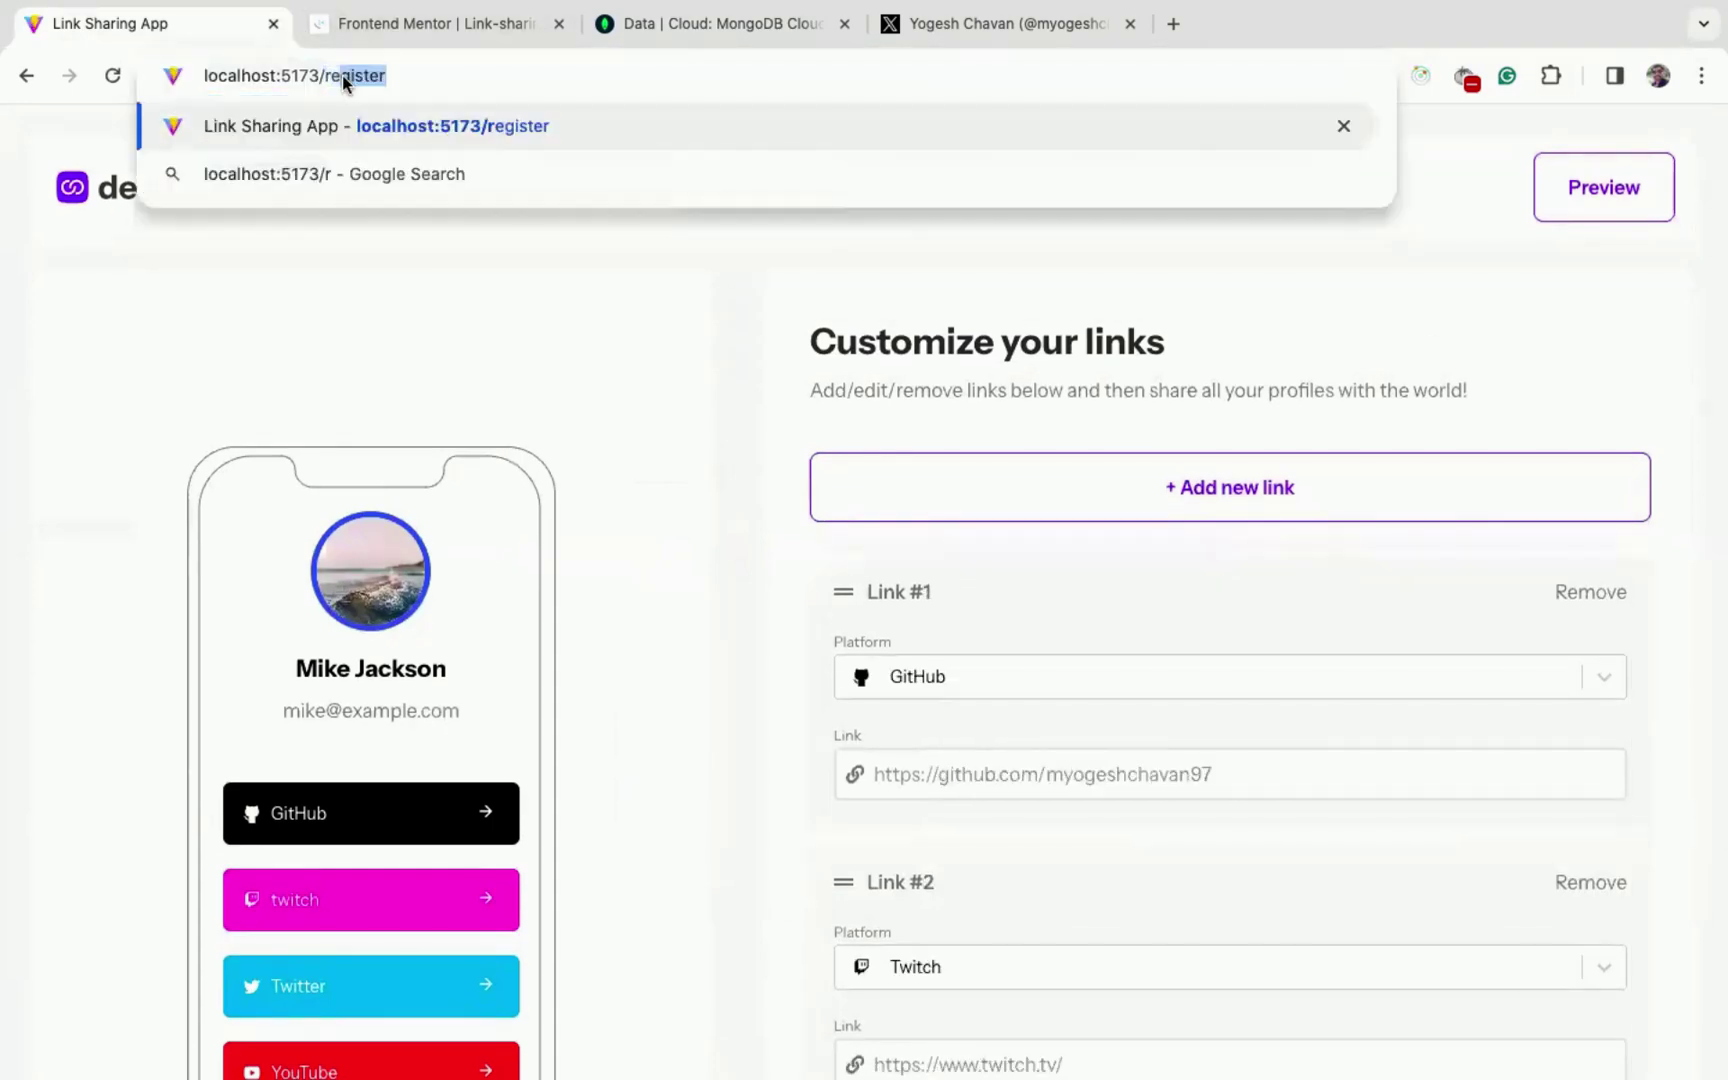
text(gi)
key(Return)
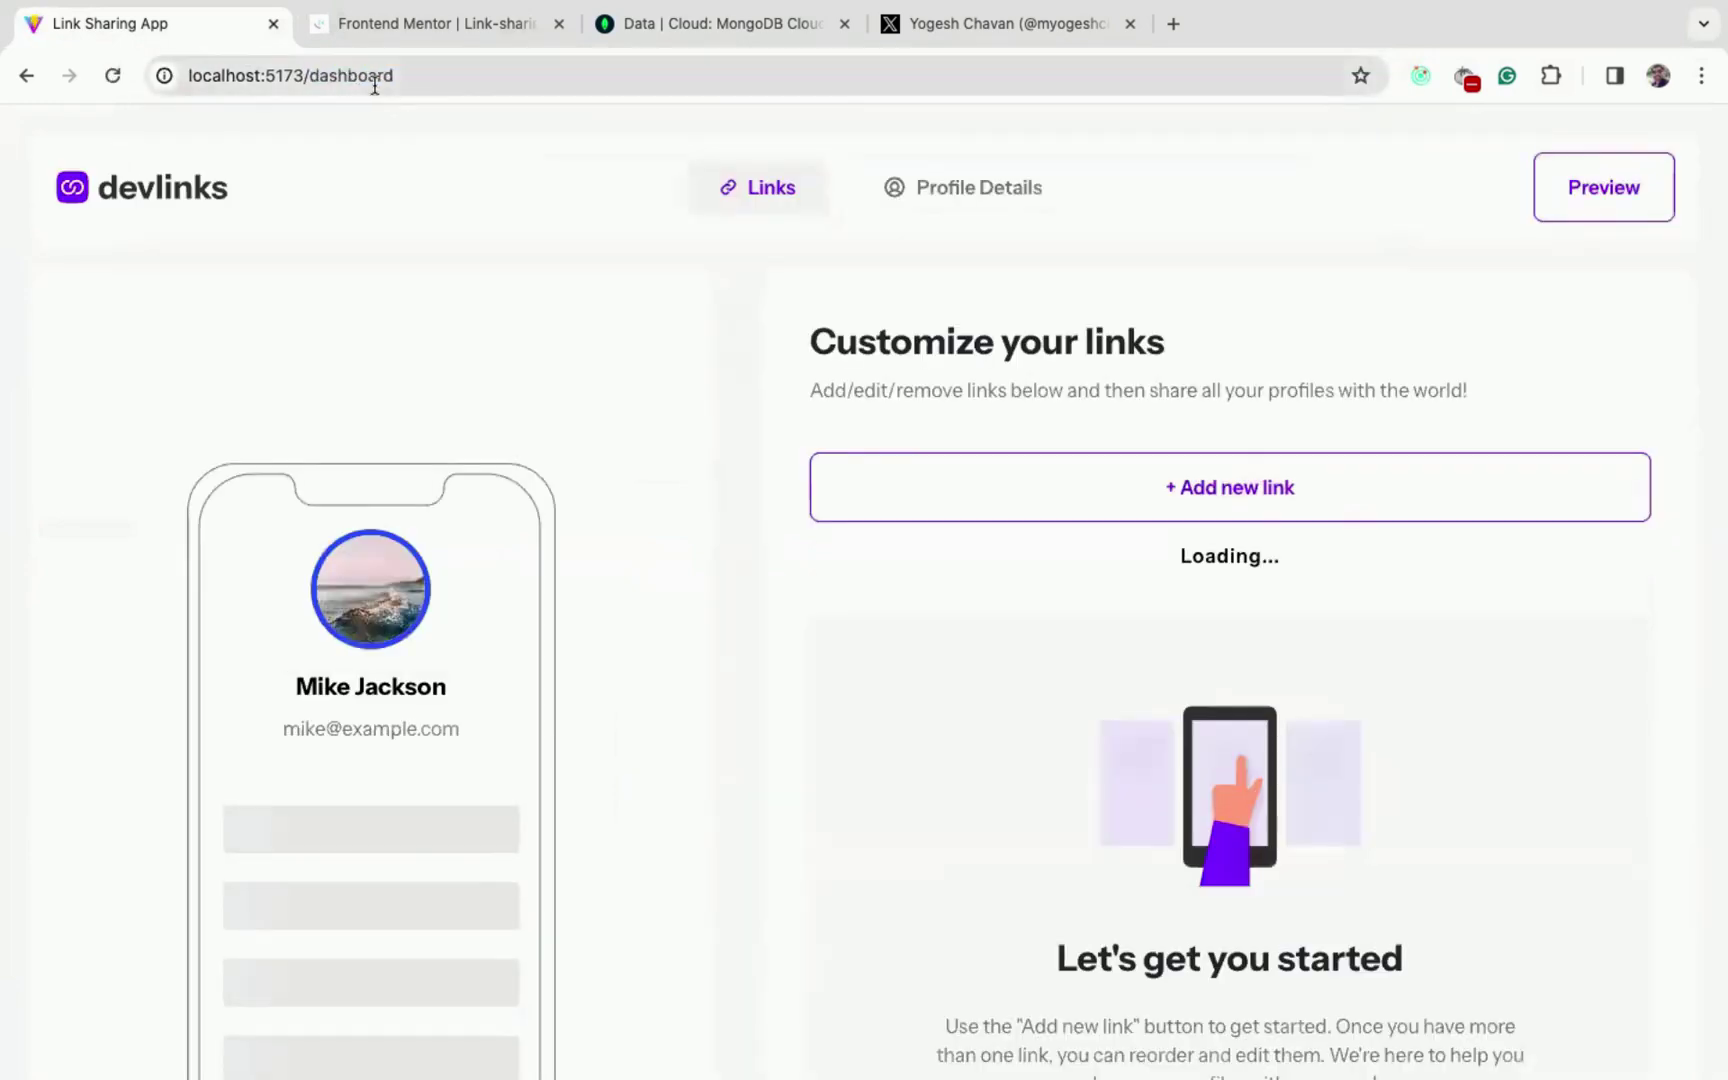
- Open the Profile Details page and then the profile preview
click(940, 193)
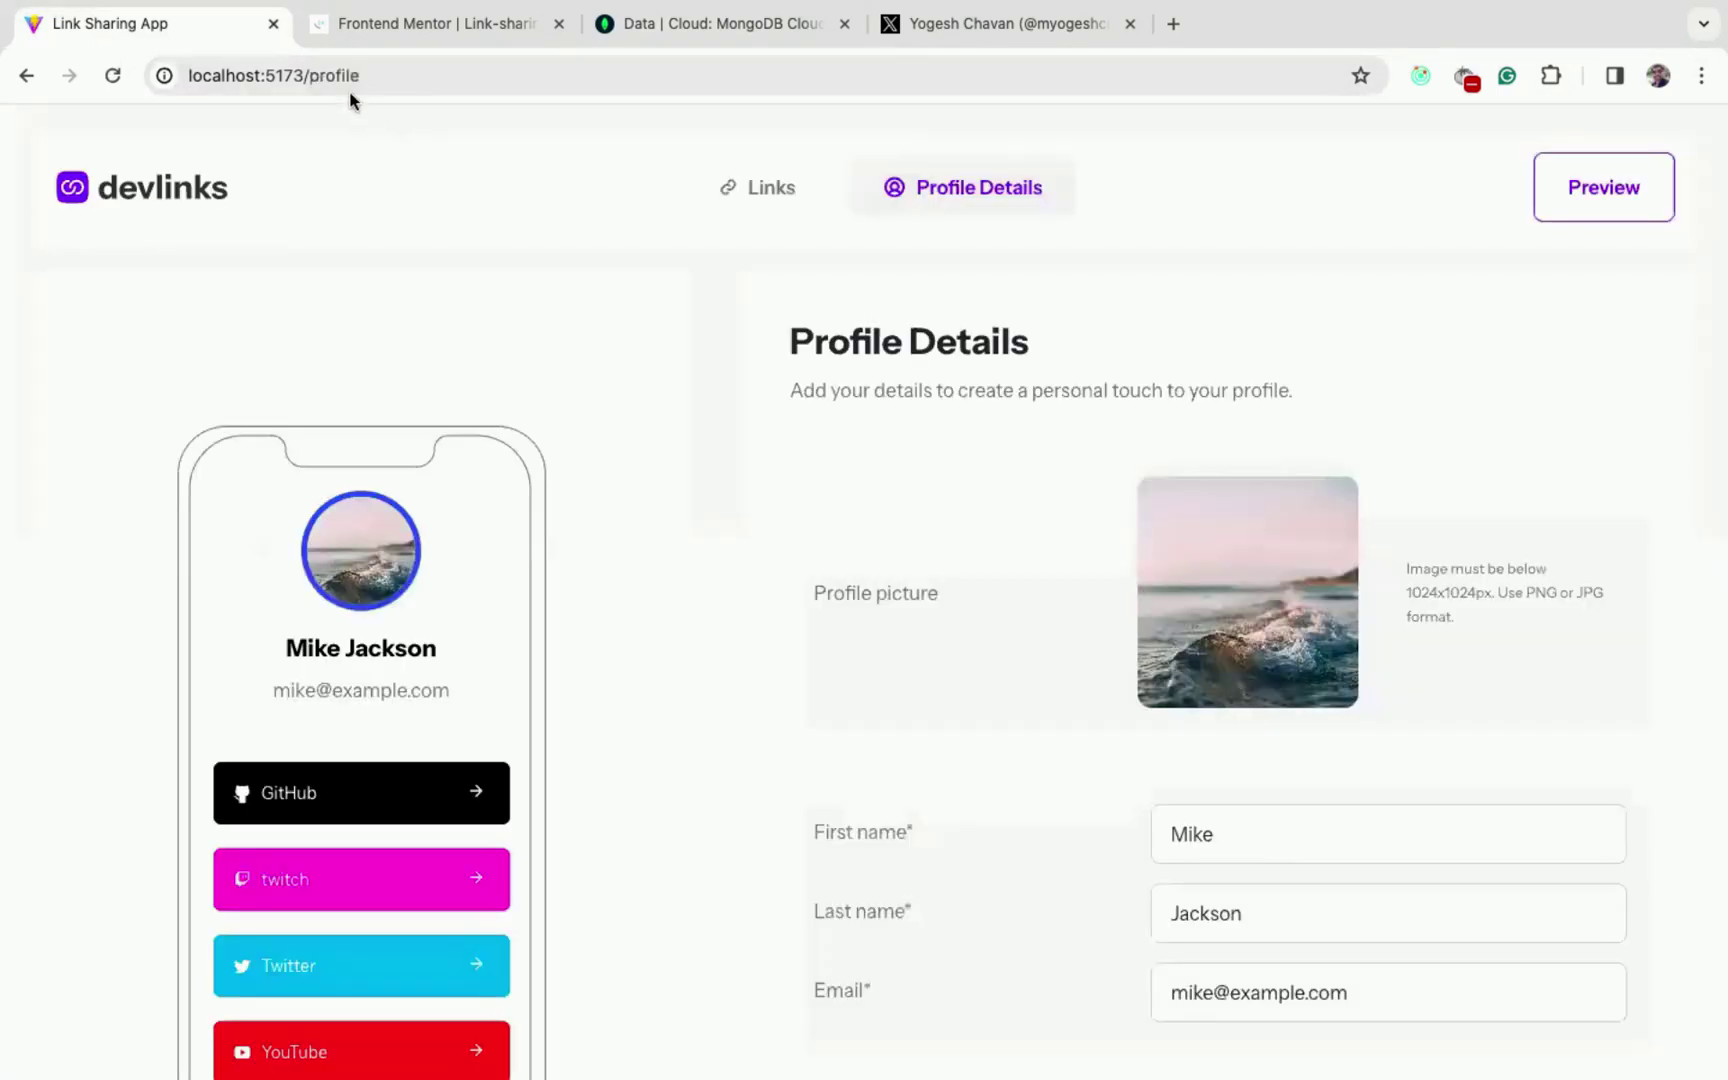
double_click(334, 76)
click(1598, 205)
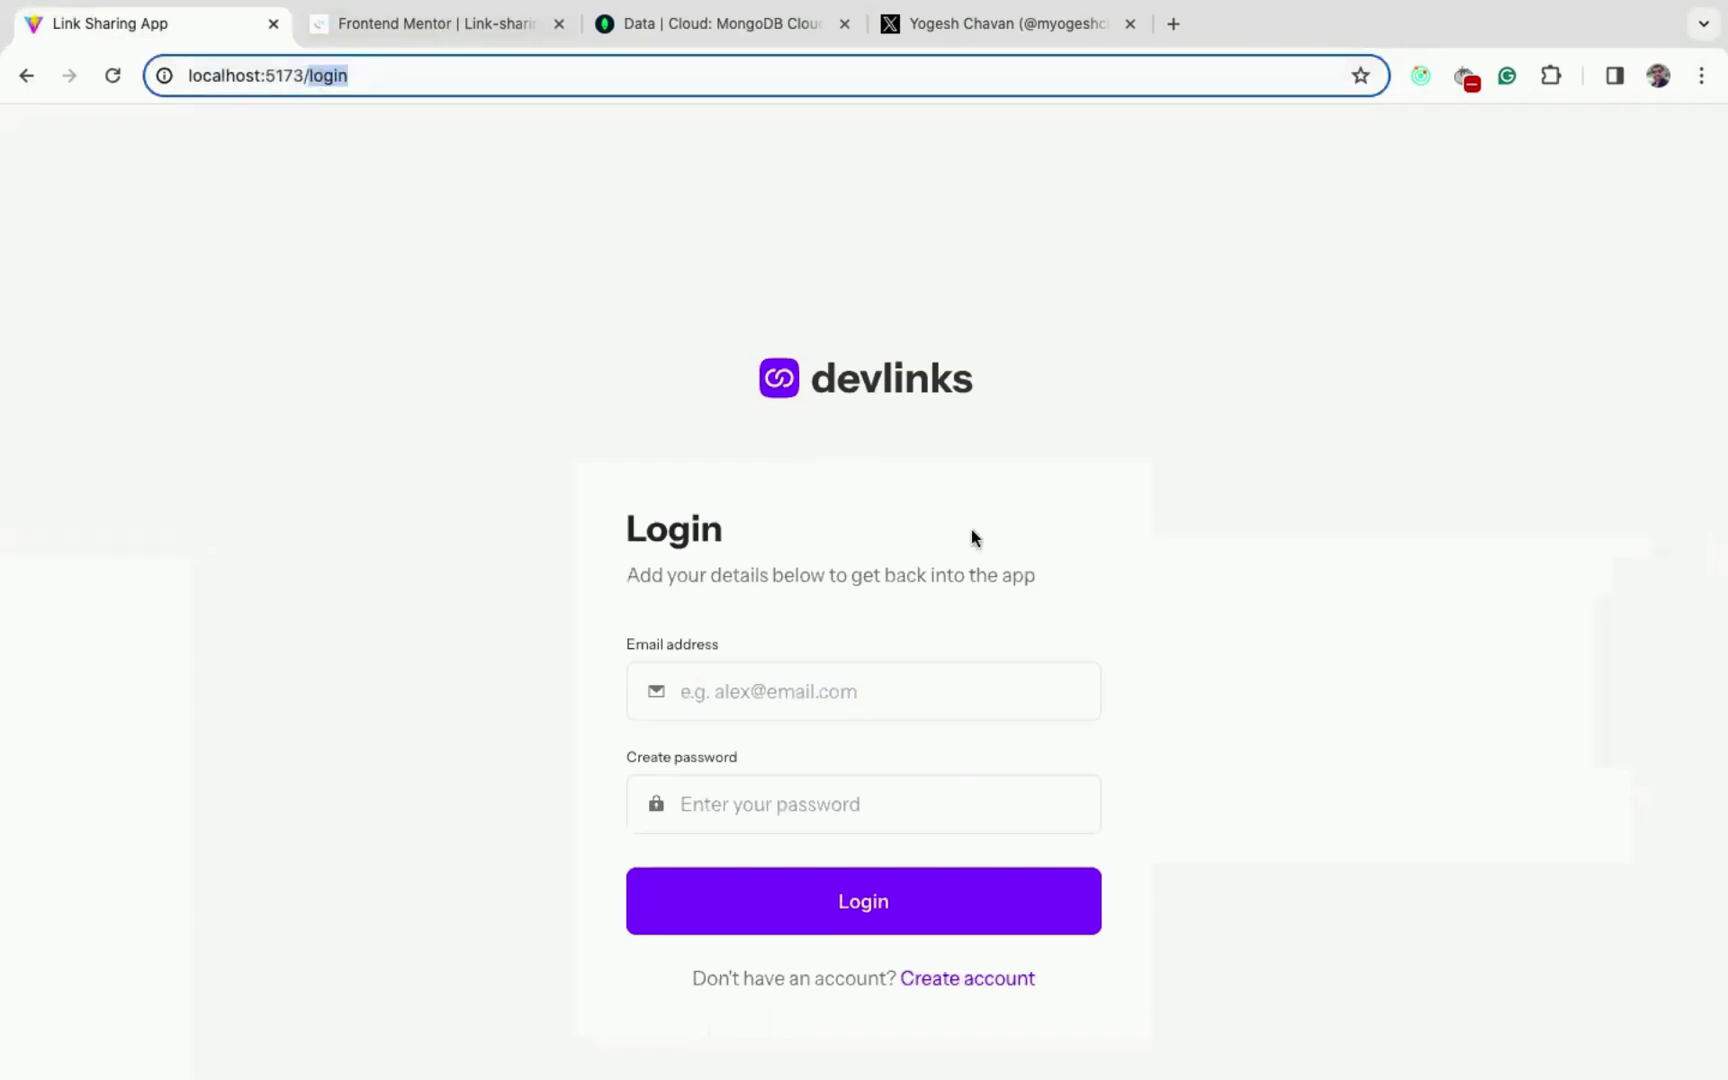
- While signed out, try the /dashboard and /profile addresses to confirm they redirect to login
click(976, 984)
double_click(349, 78)
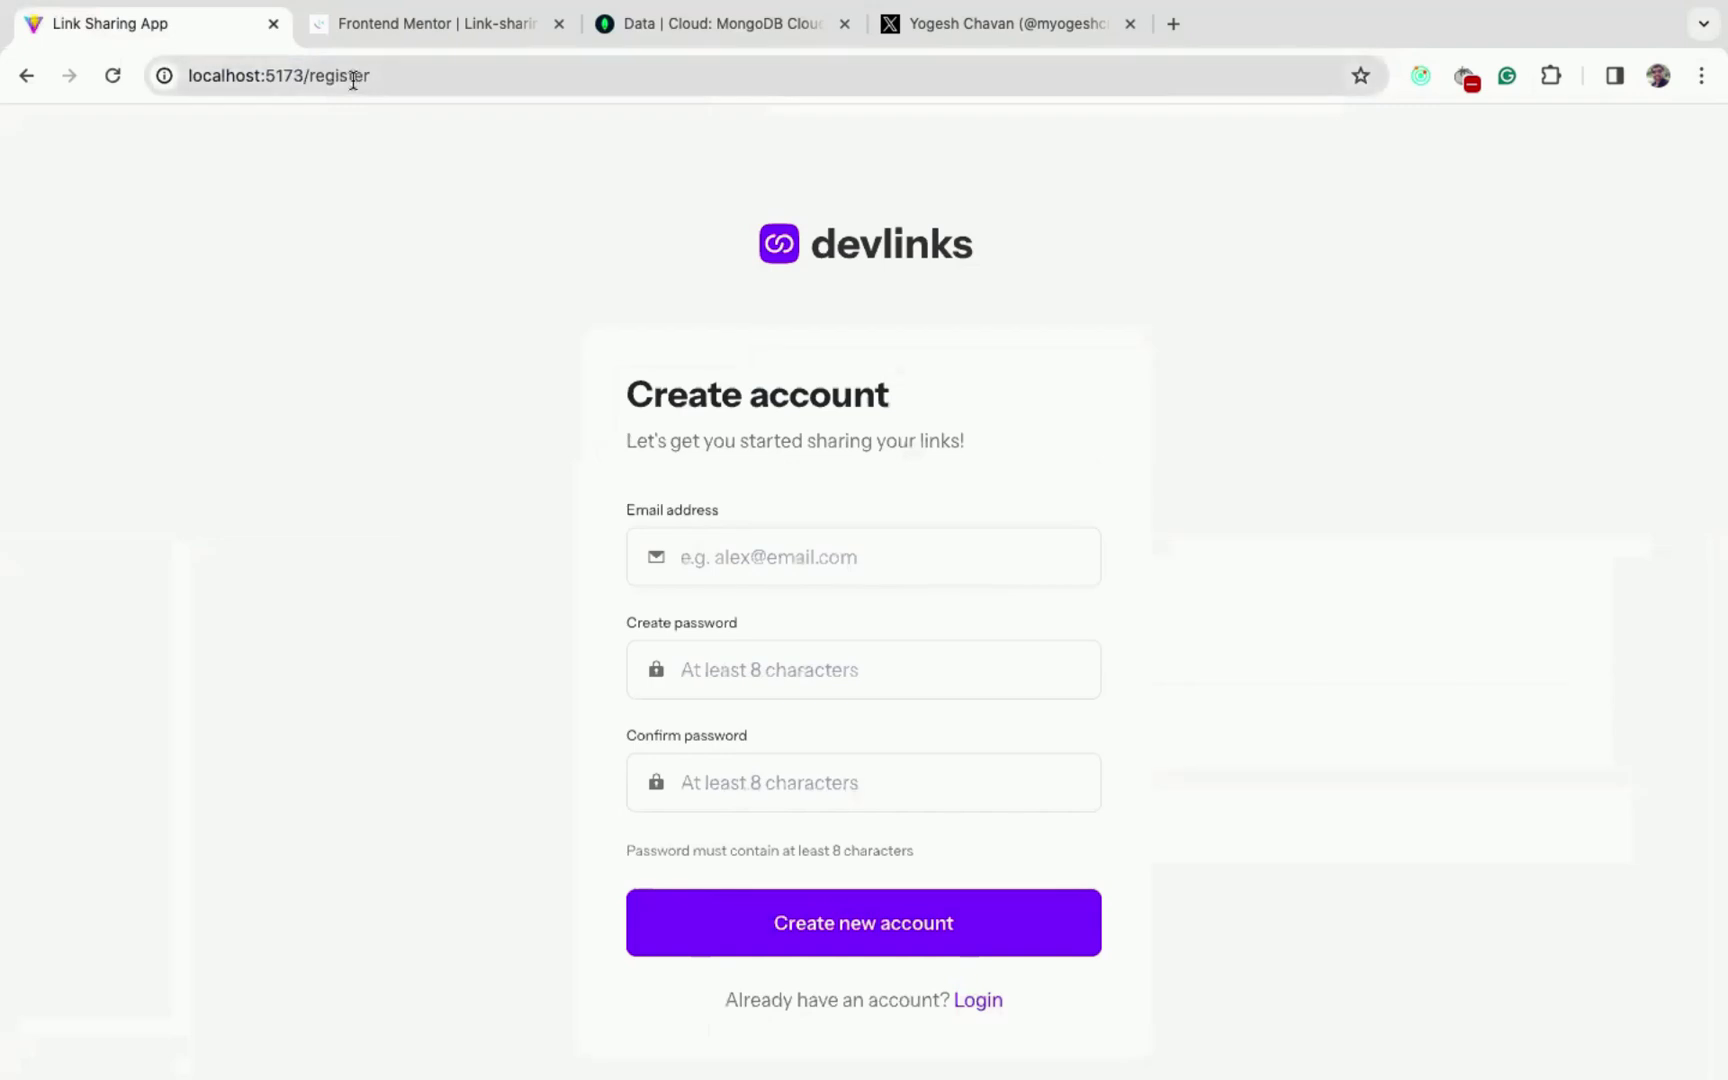
text(das)
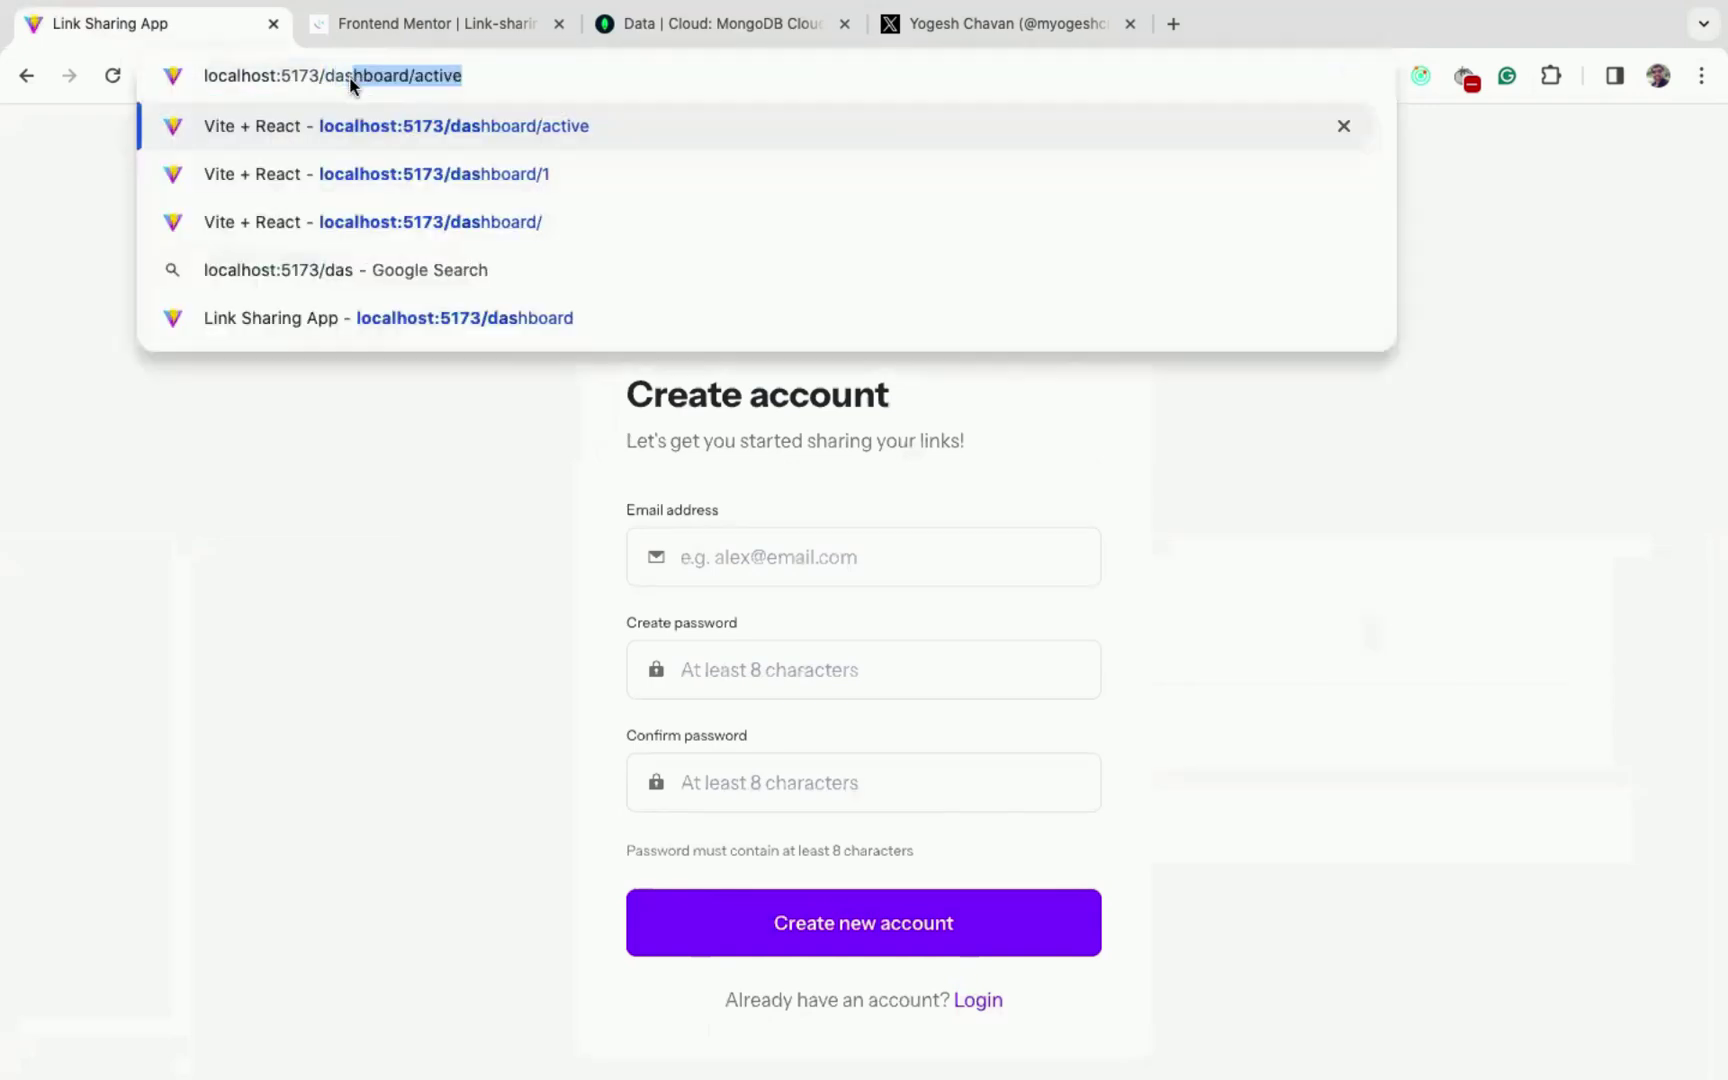
text(hboard)
key(Return)
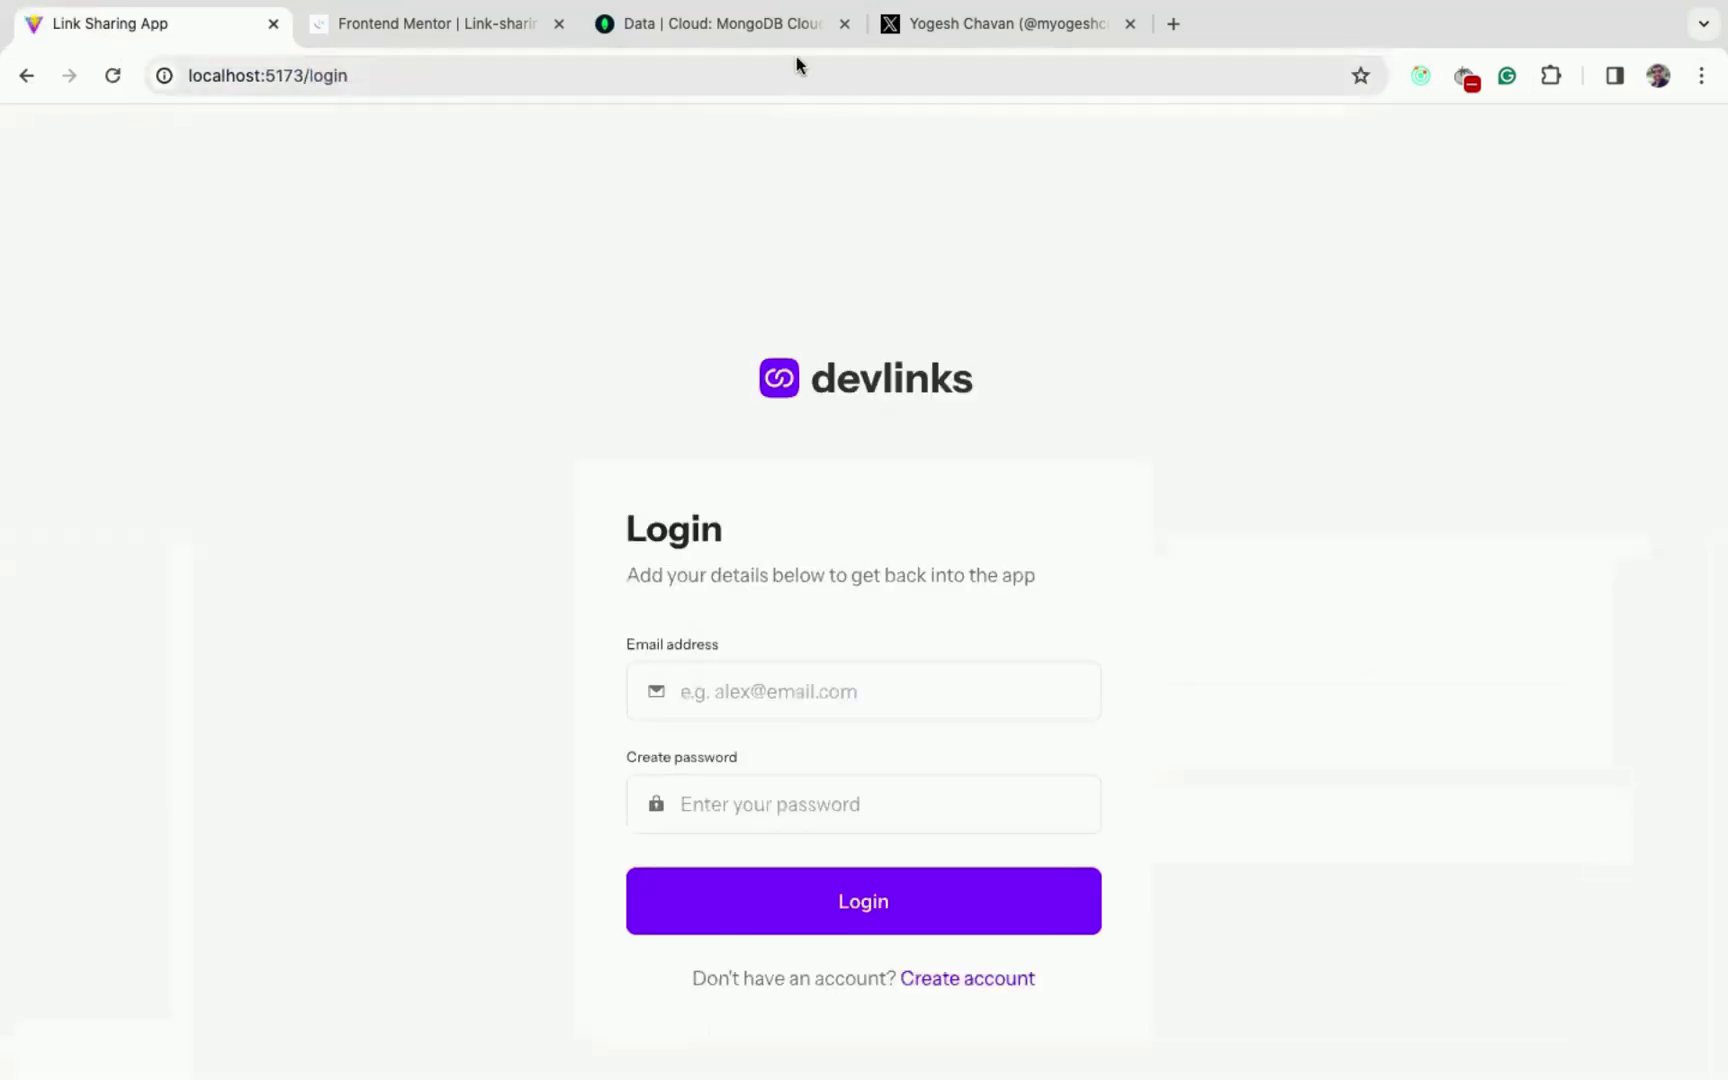
click(318, 74)
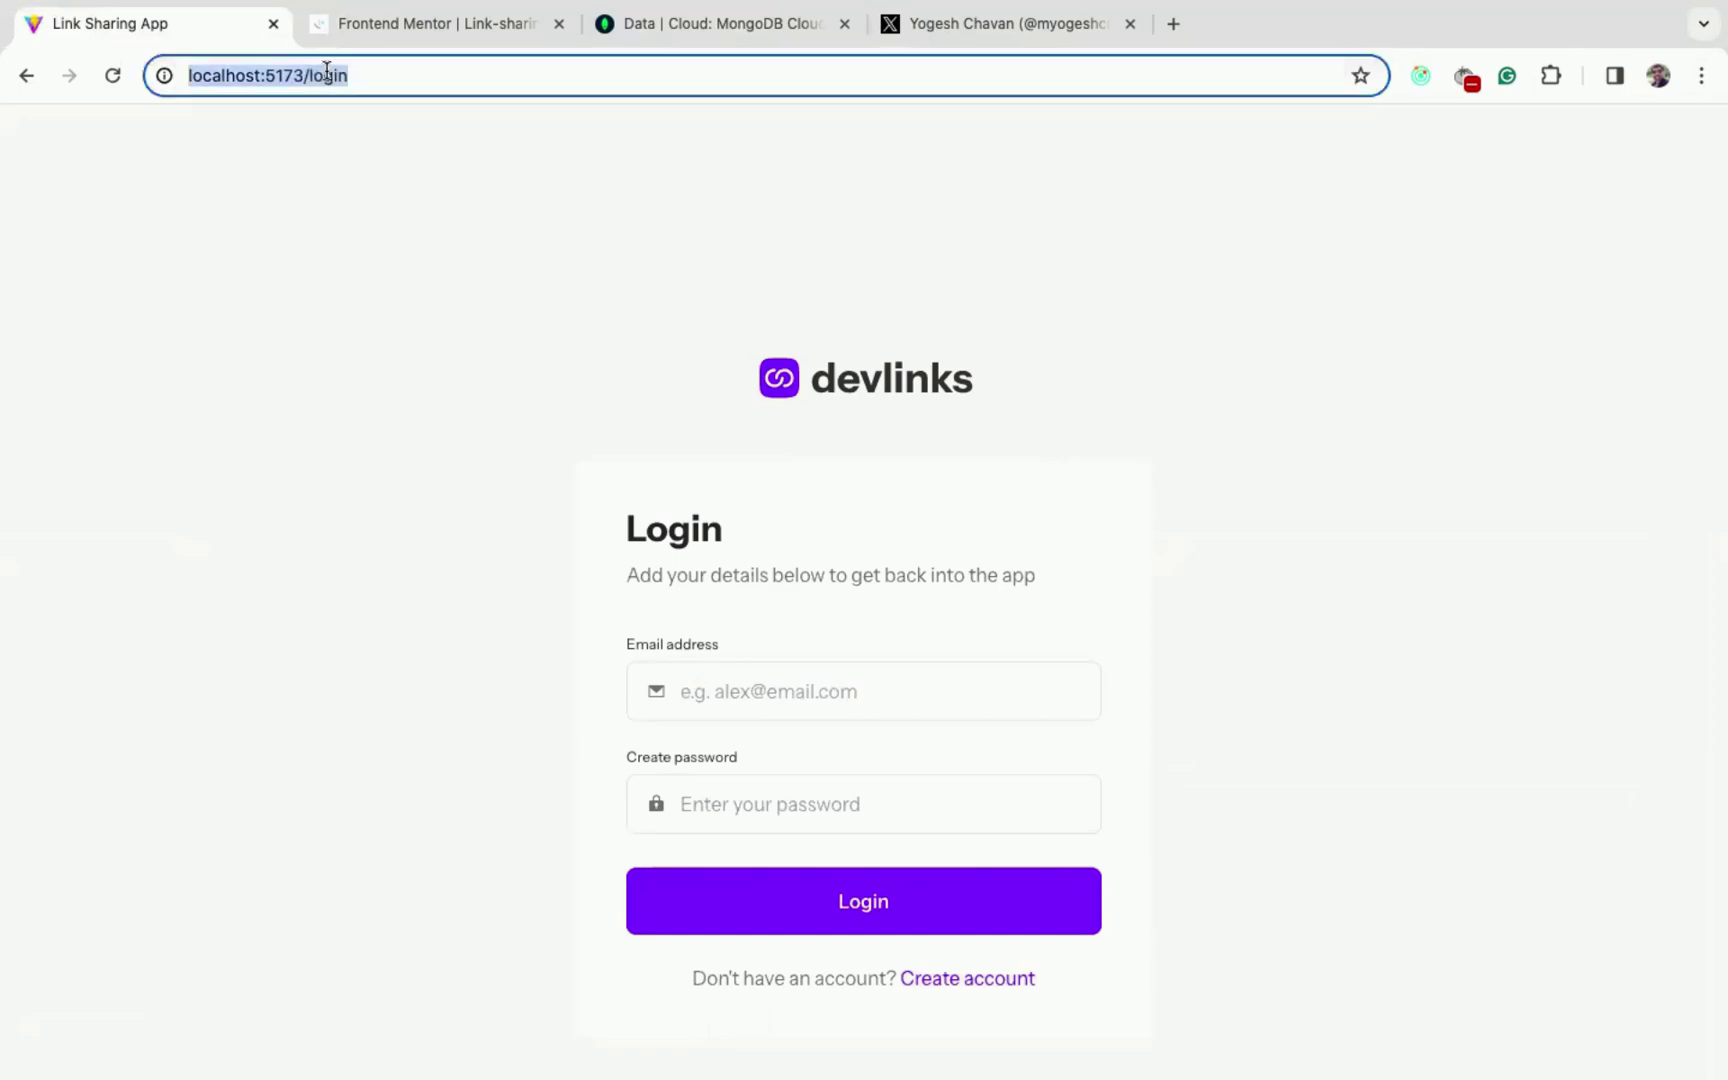
double_click(328, 72)
text(profile)
key(Return)
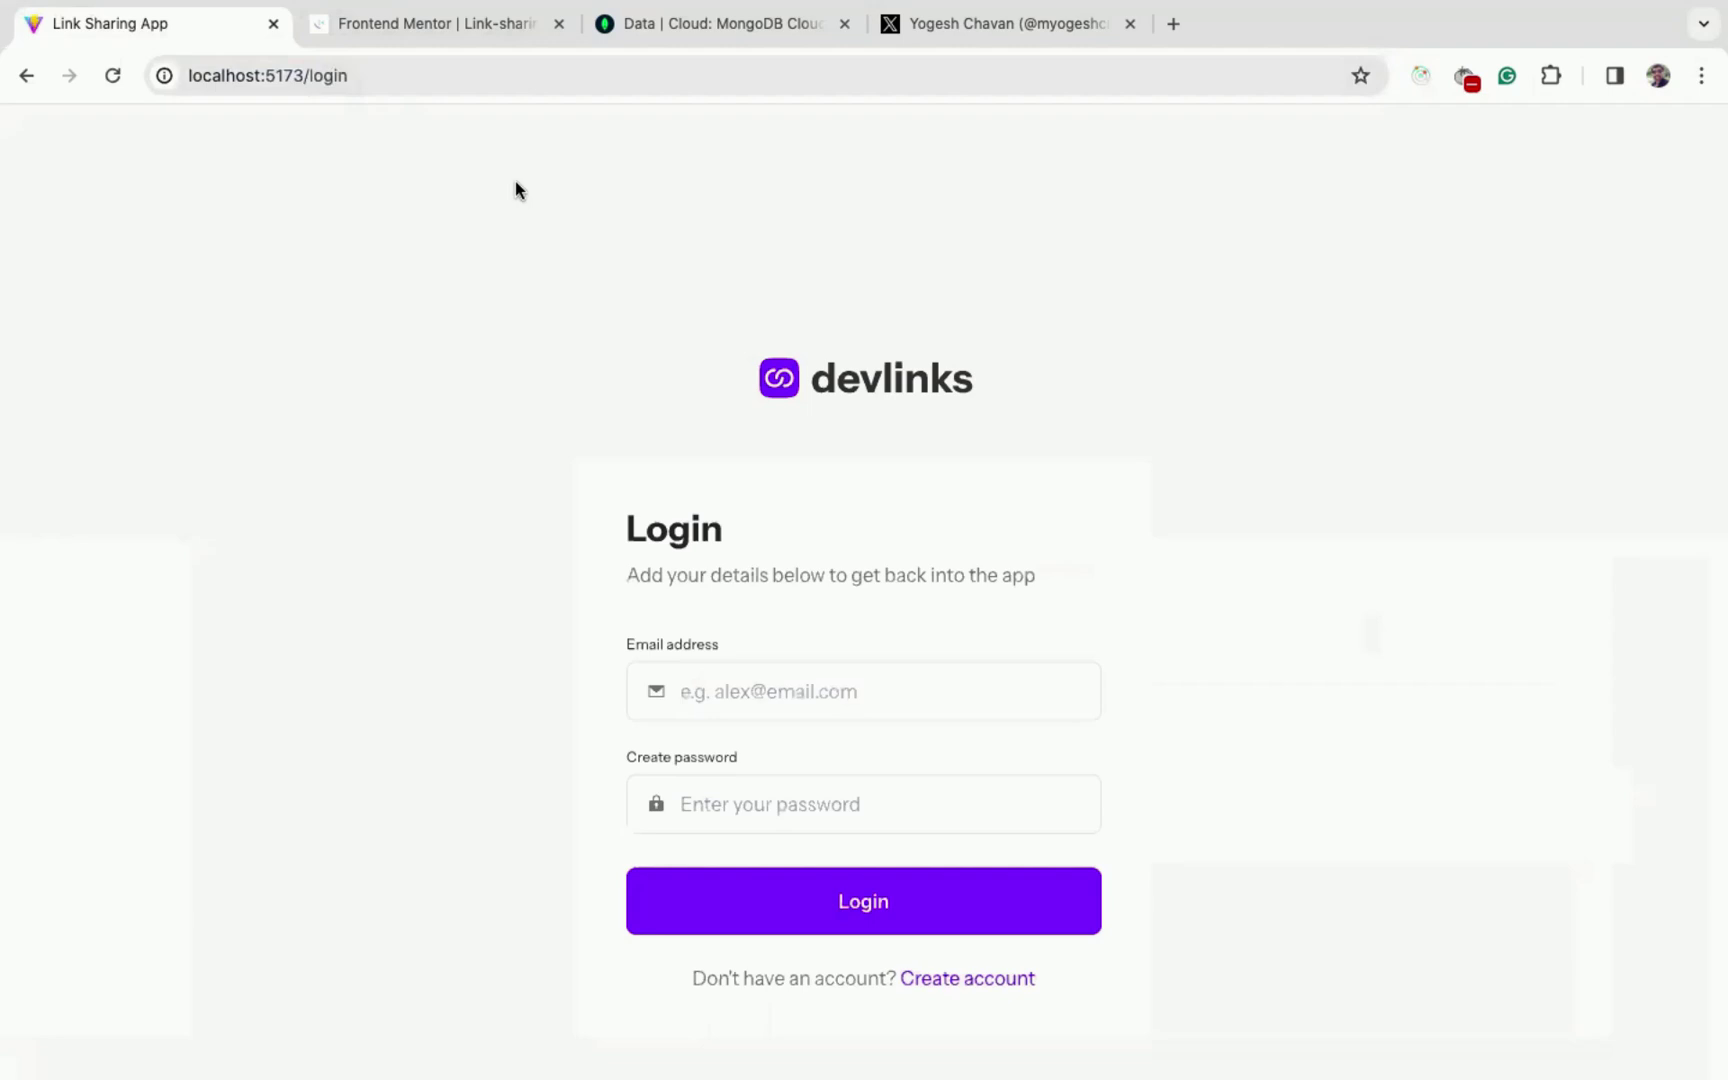
click(333, 74)
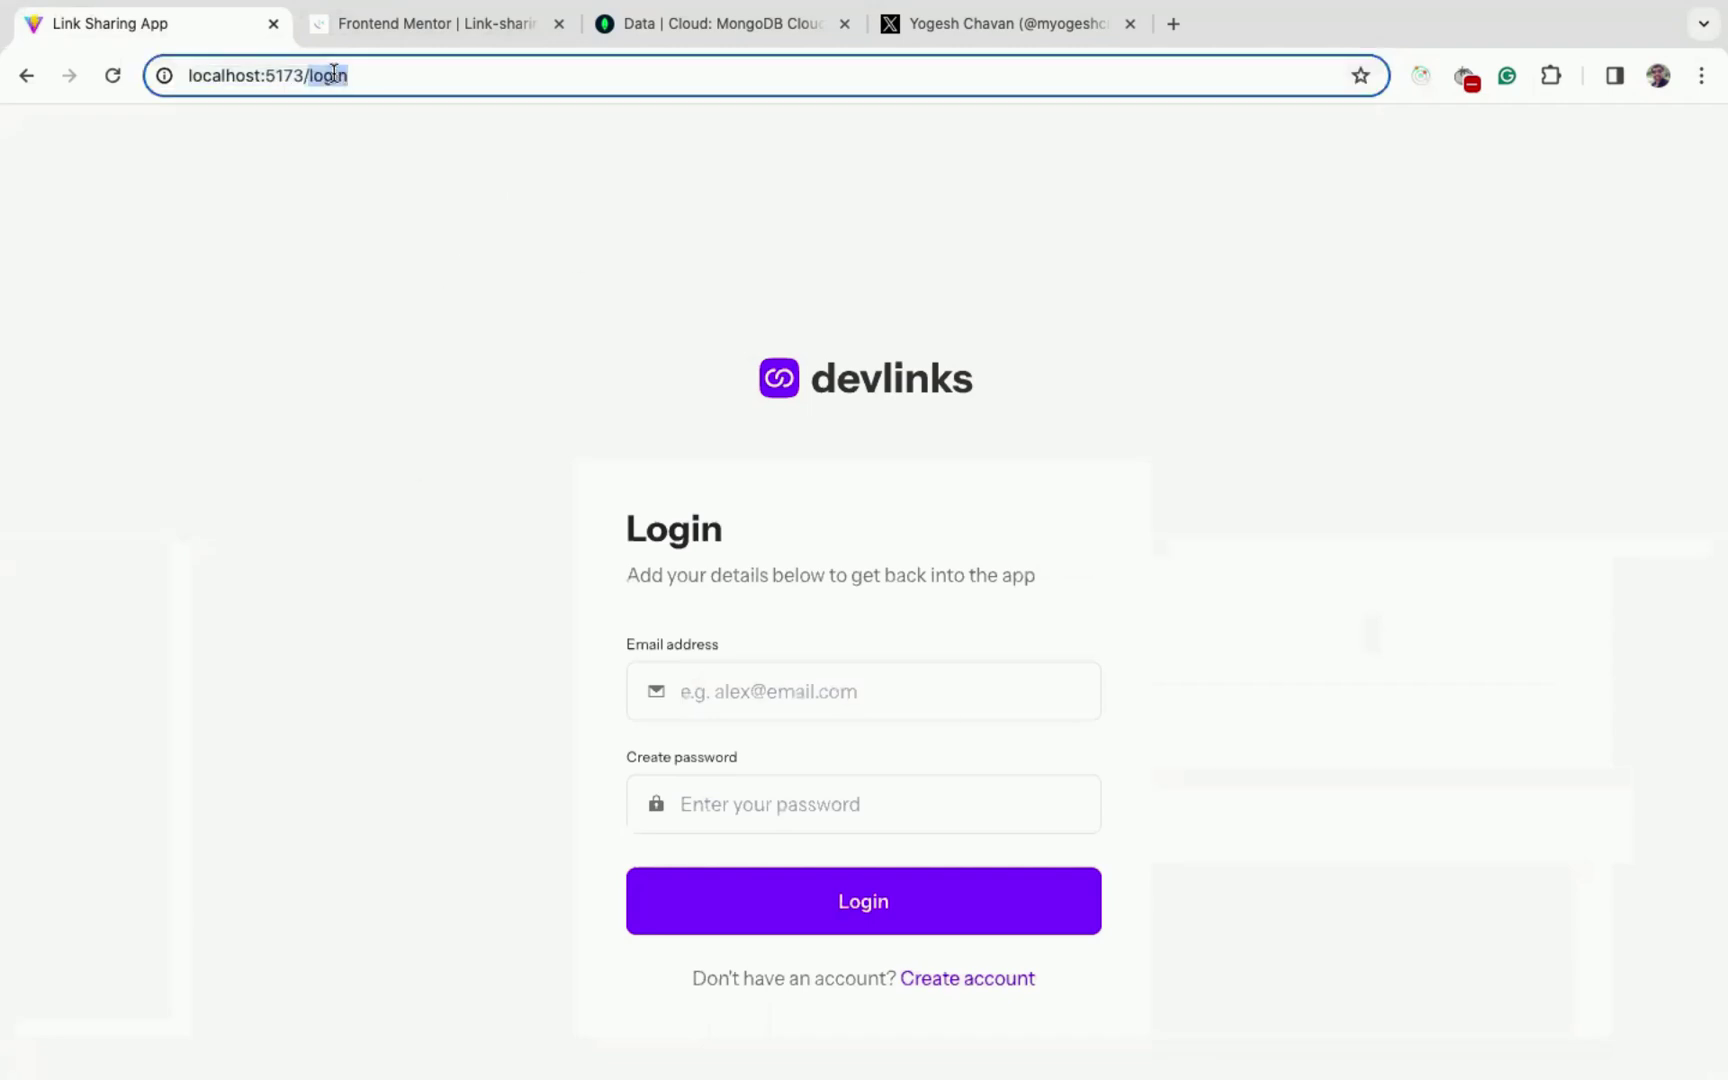
- Enter 'pre' to try opening the profile preview while signed out
text(pre)
key(Return)
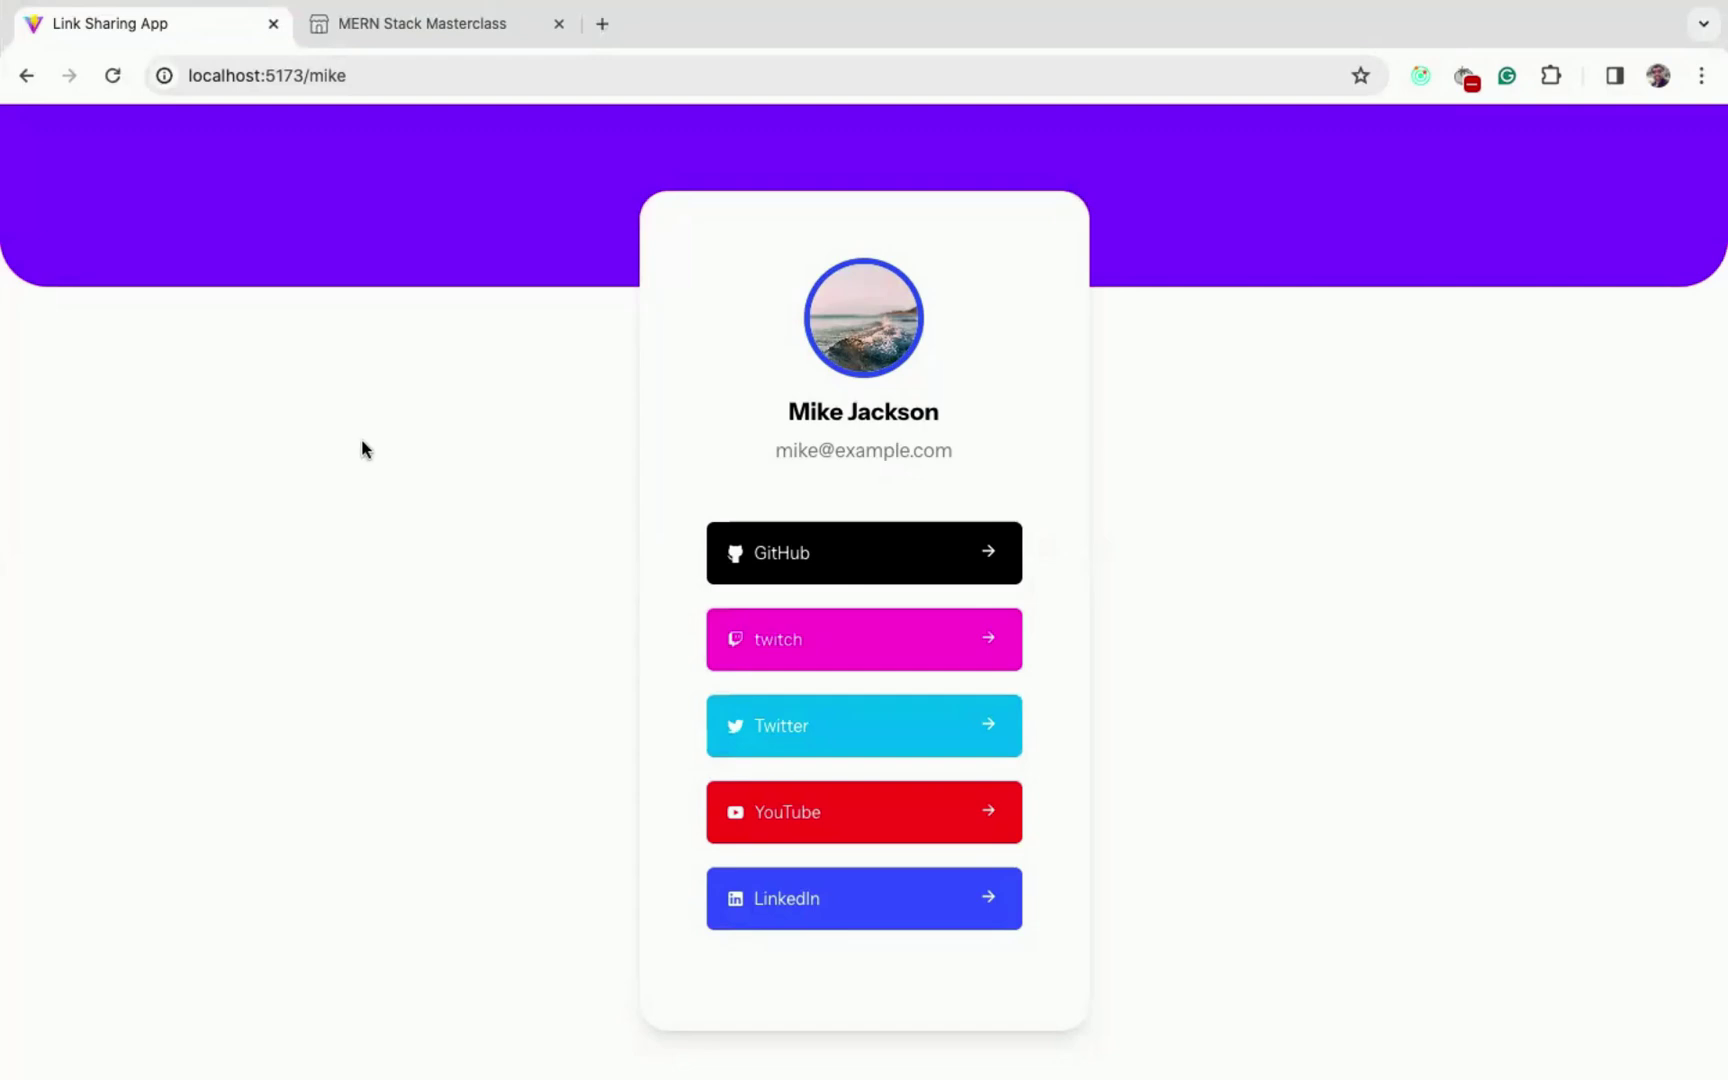
- Bring up the MERN Stack Masterclass course tab and scroll through its Recording, Source Code and Bonus Content outline
click(424, 30)
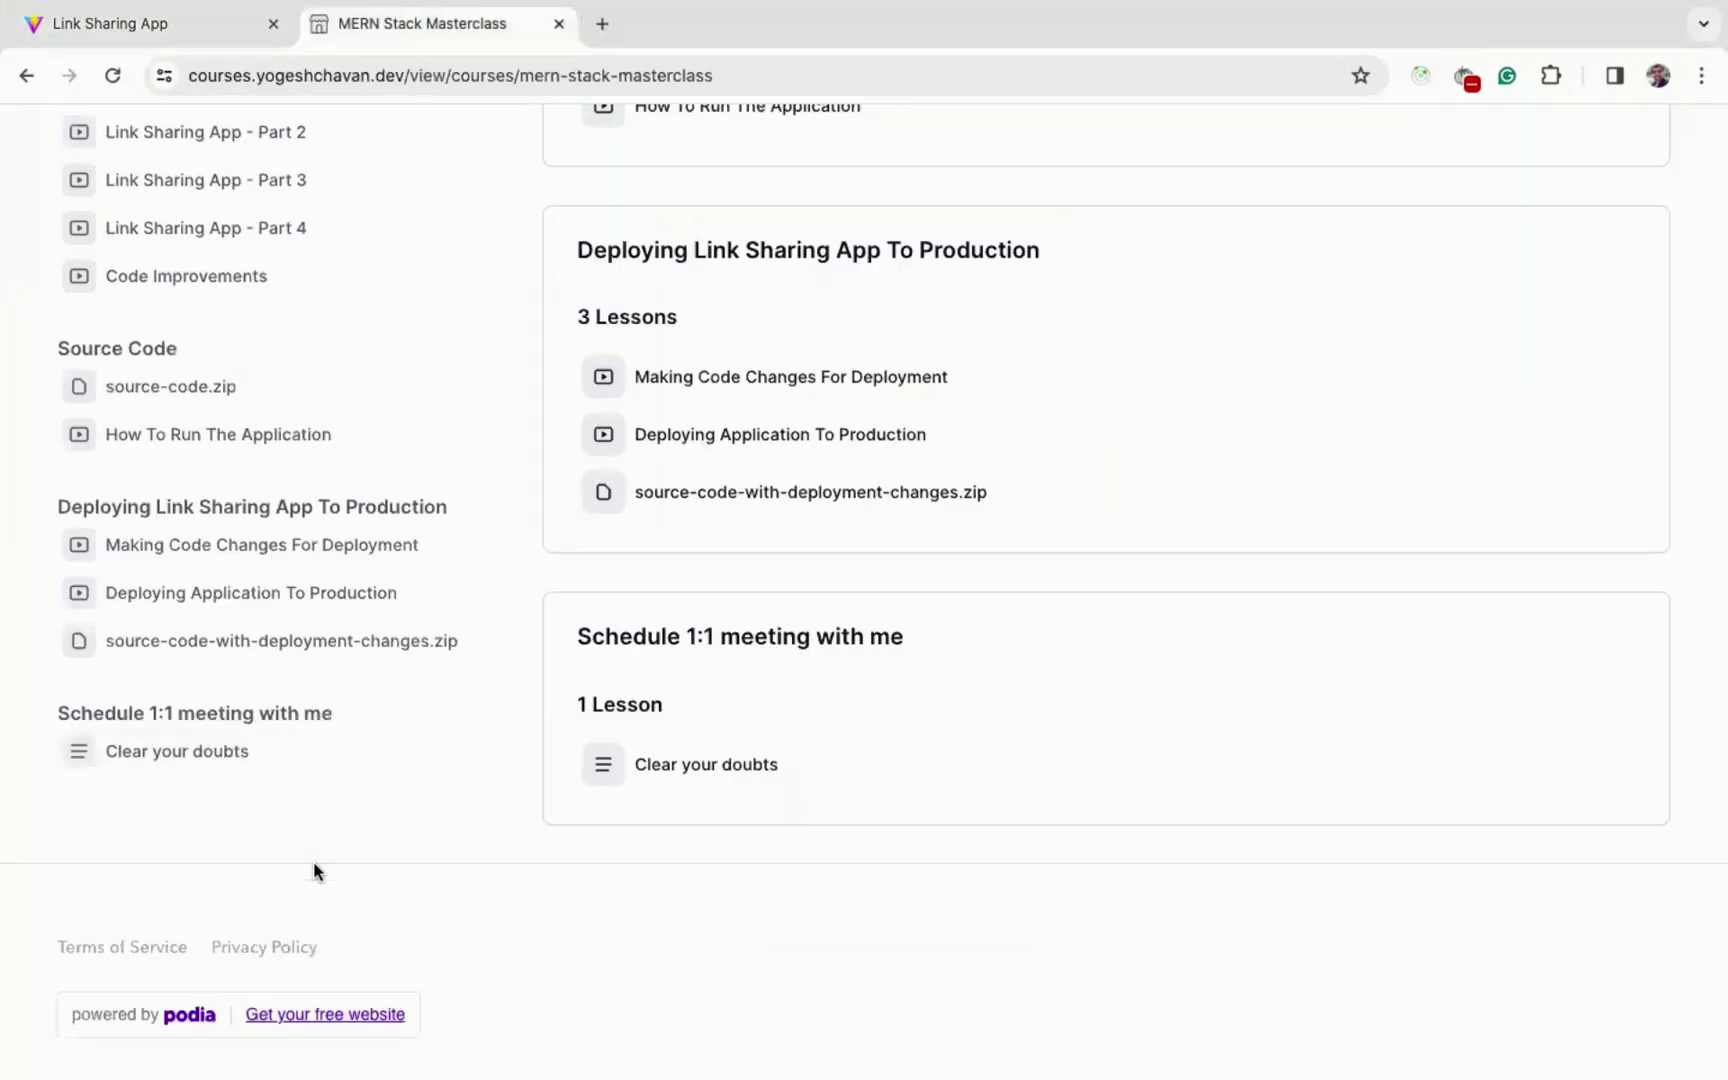
click(205, 25)
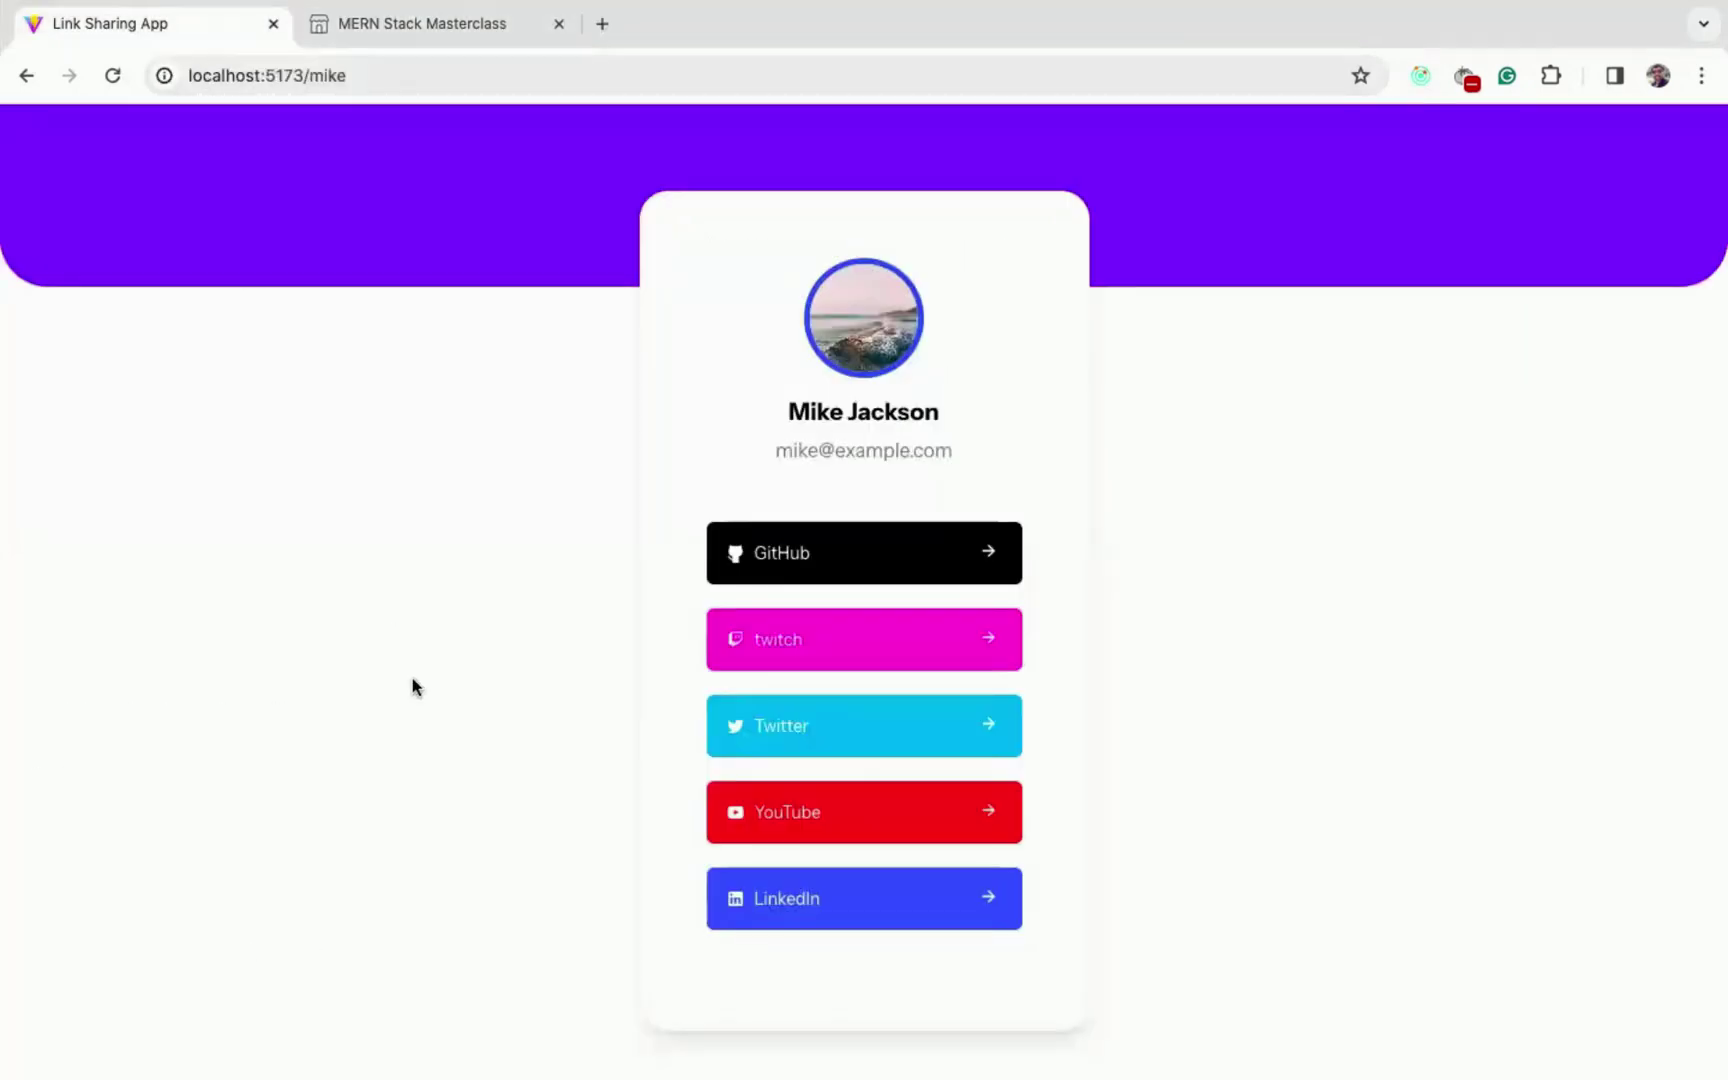
key(ctrl+Tab)
scroll(363, 586, up, 2)
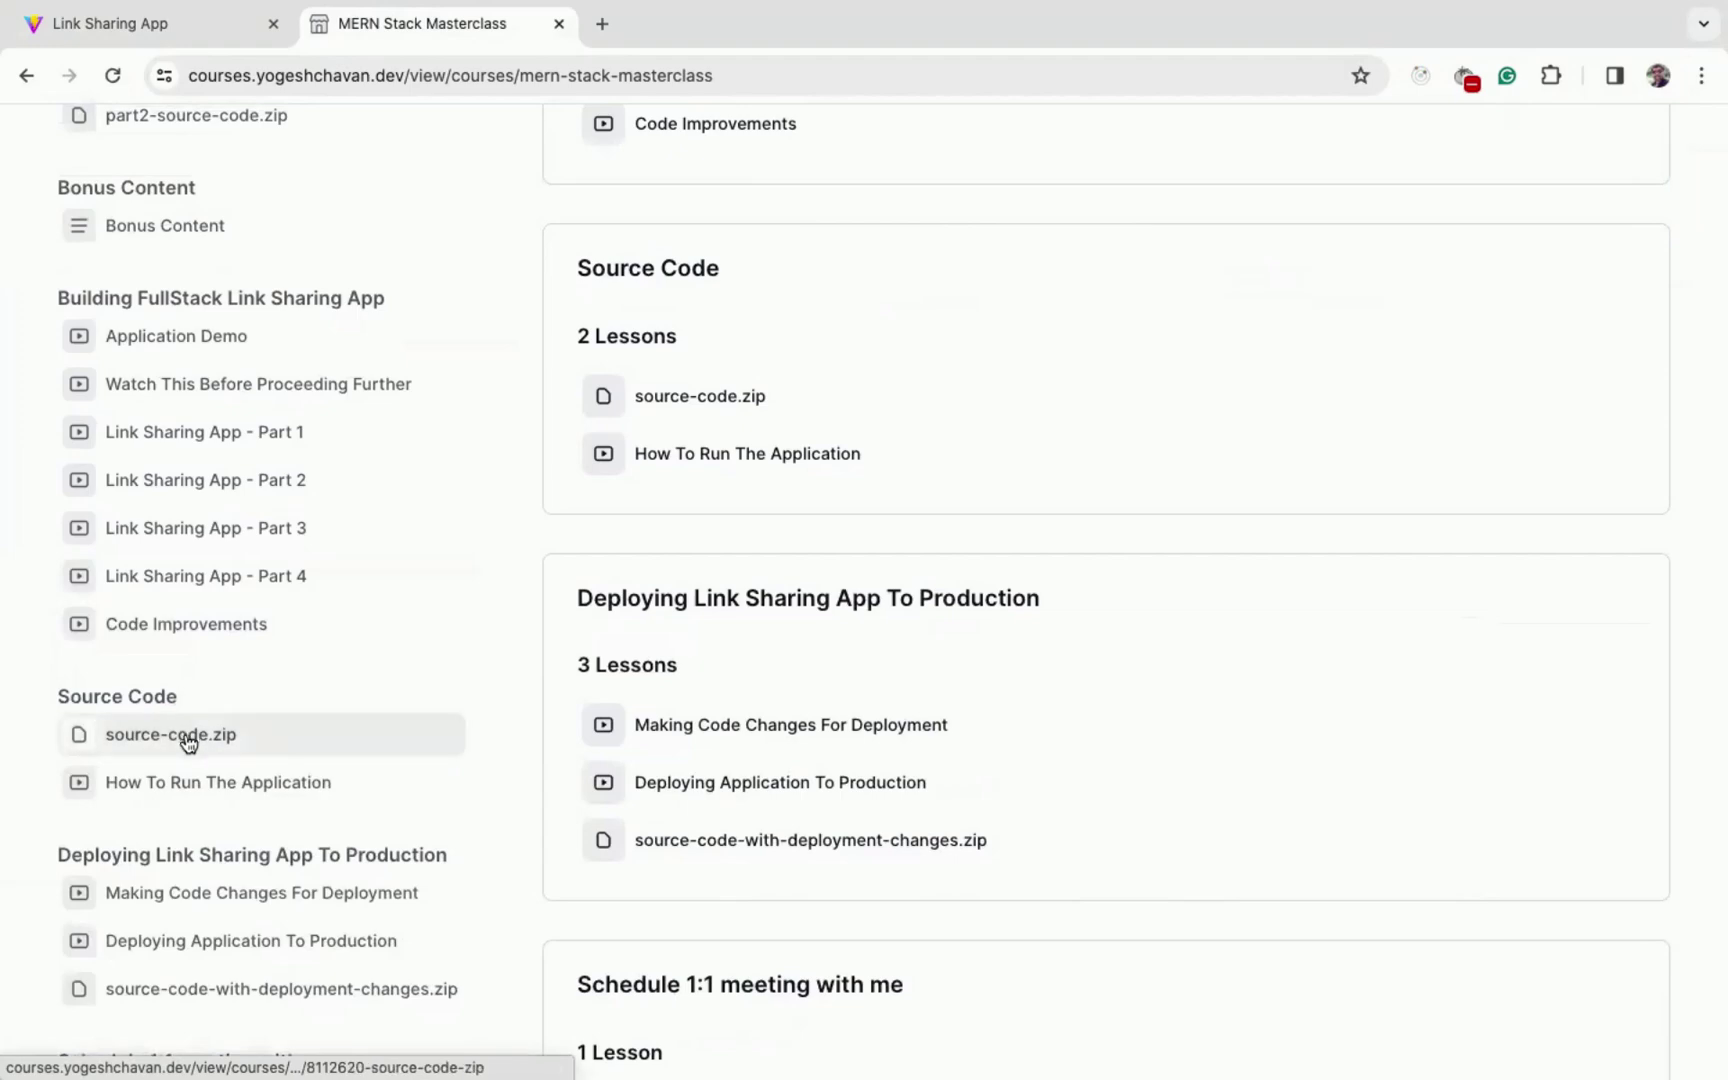
scroll(185, 738, down, 1)
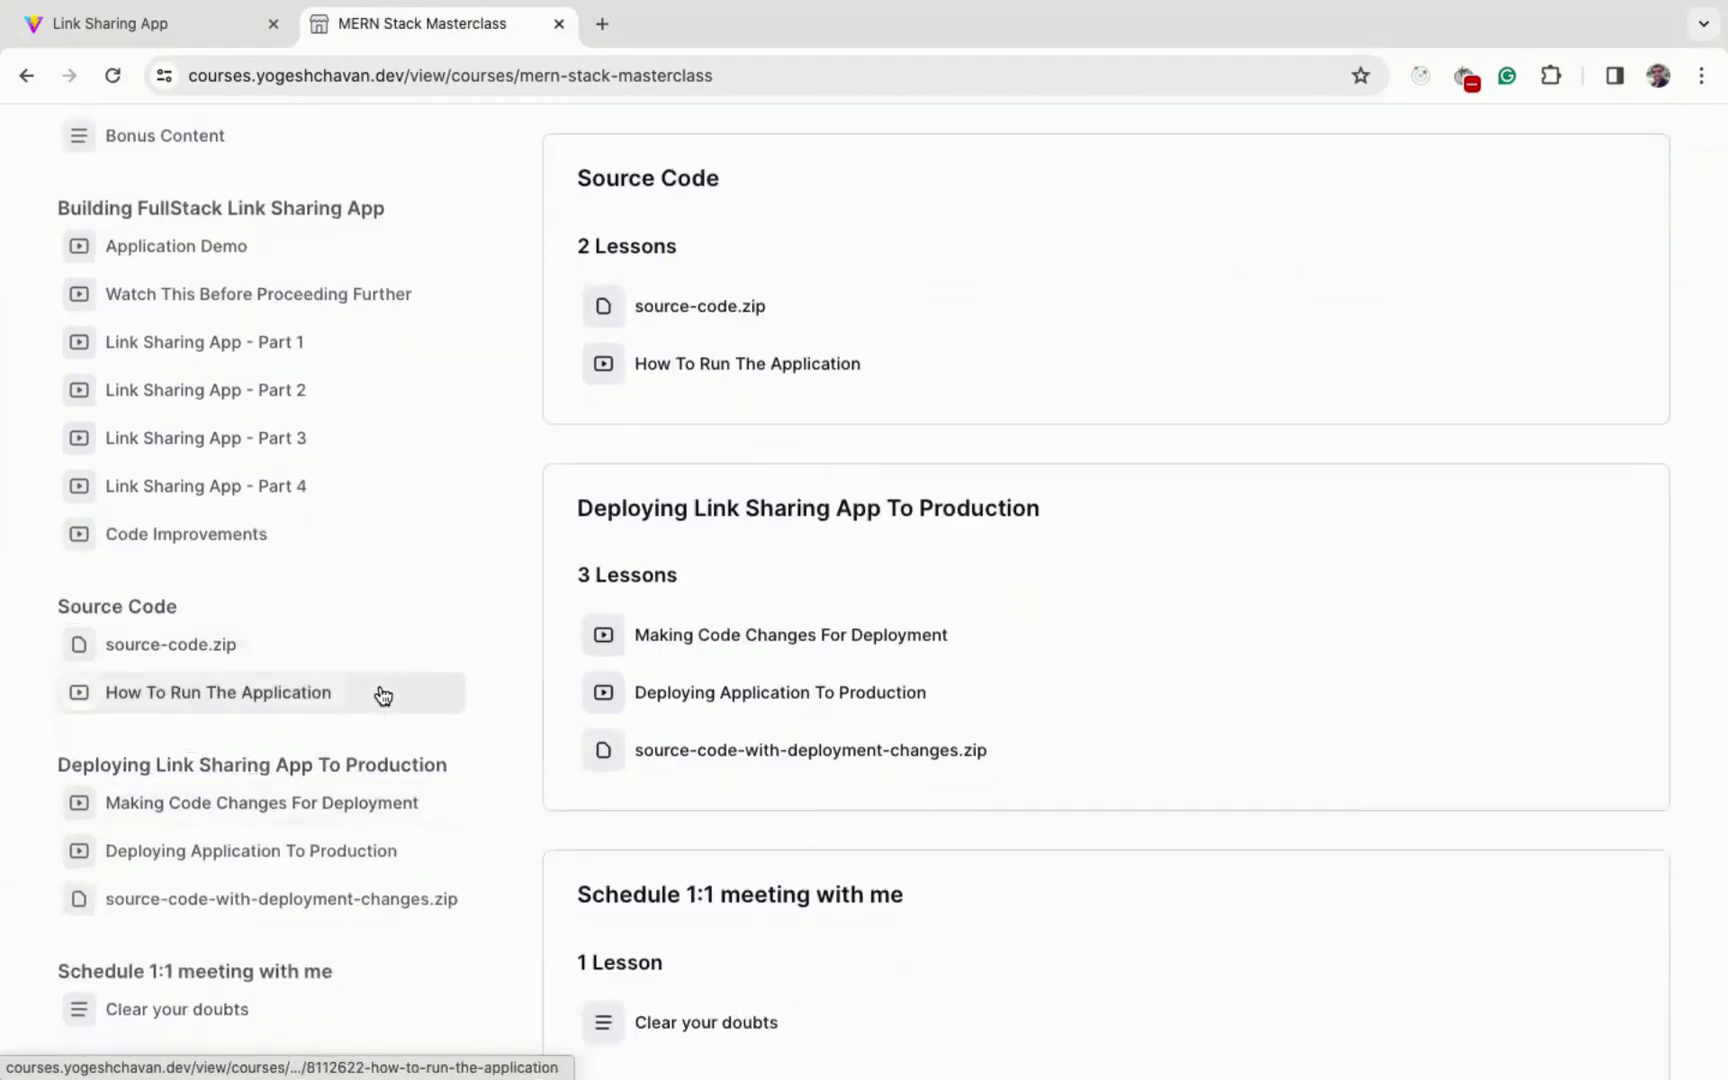
scroll(380, 694, down, 1)
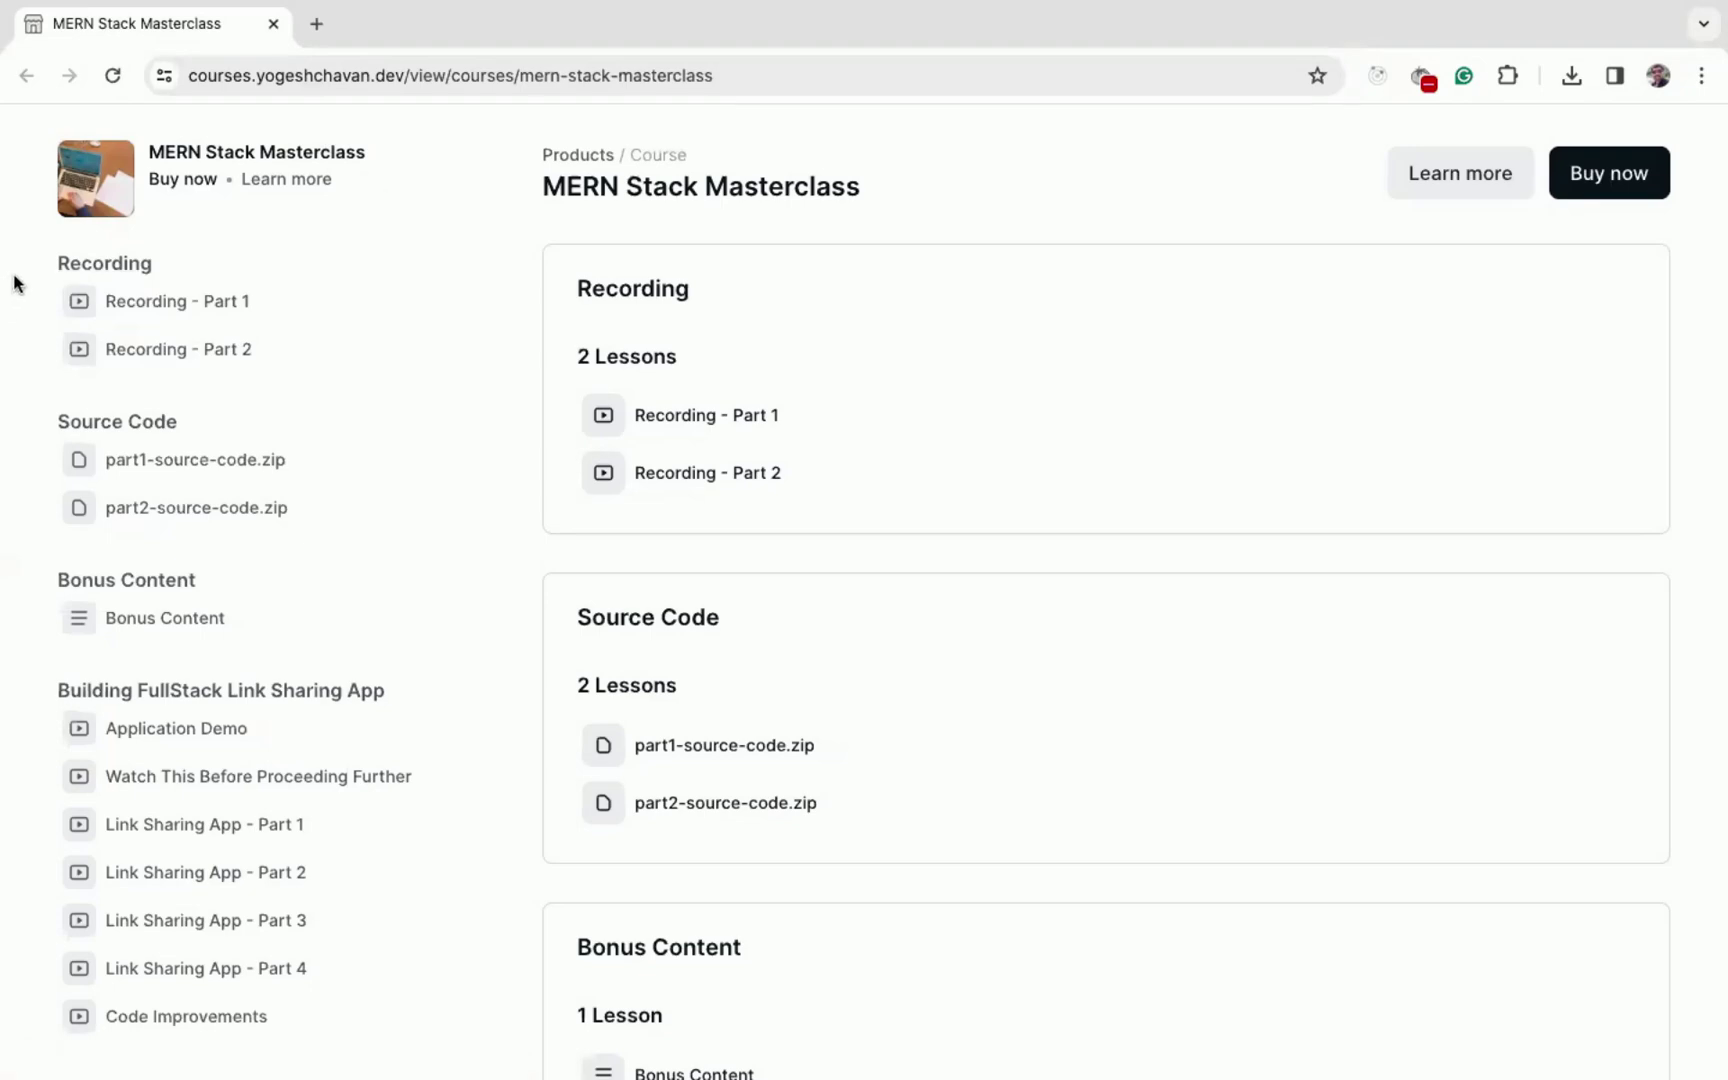
- Highlight the Recording and Building FullStack Link Sharing App lessons in turn, then switch to zoom.us
drag(14, 268, 403, 347)
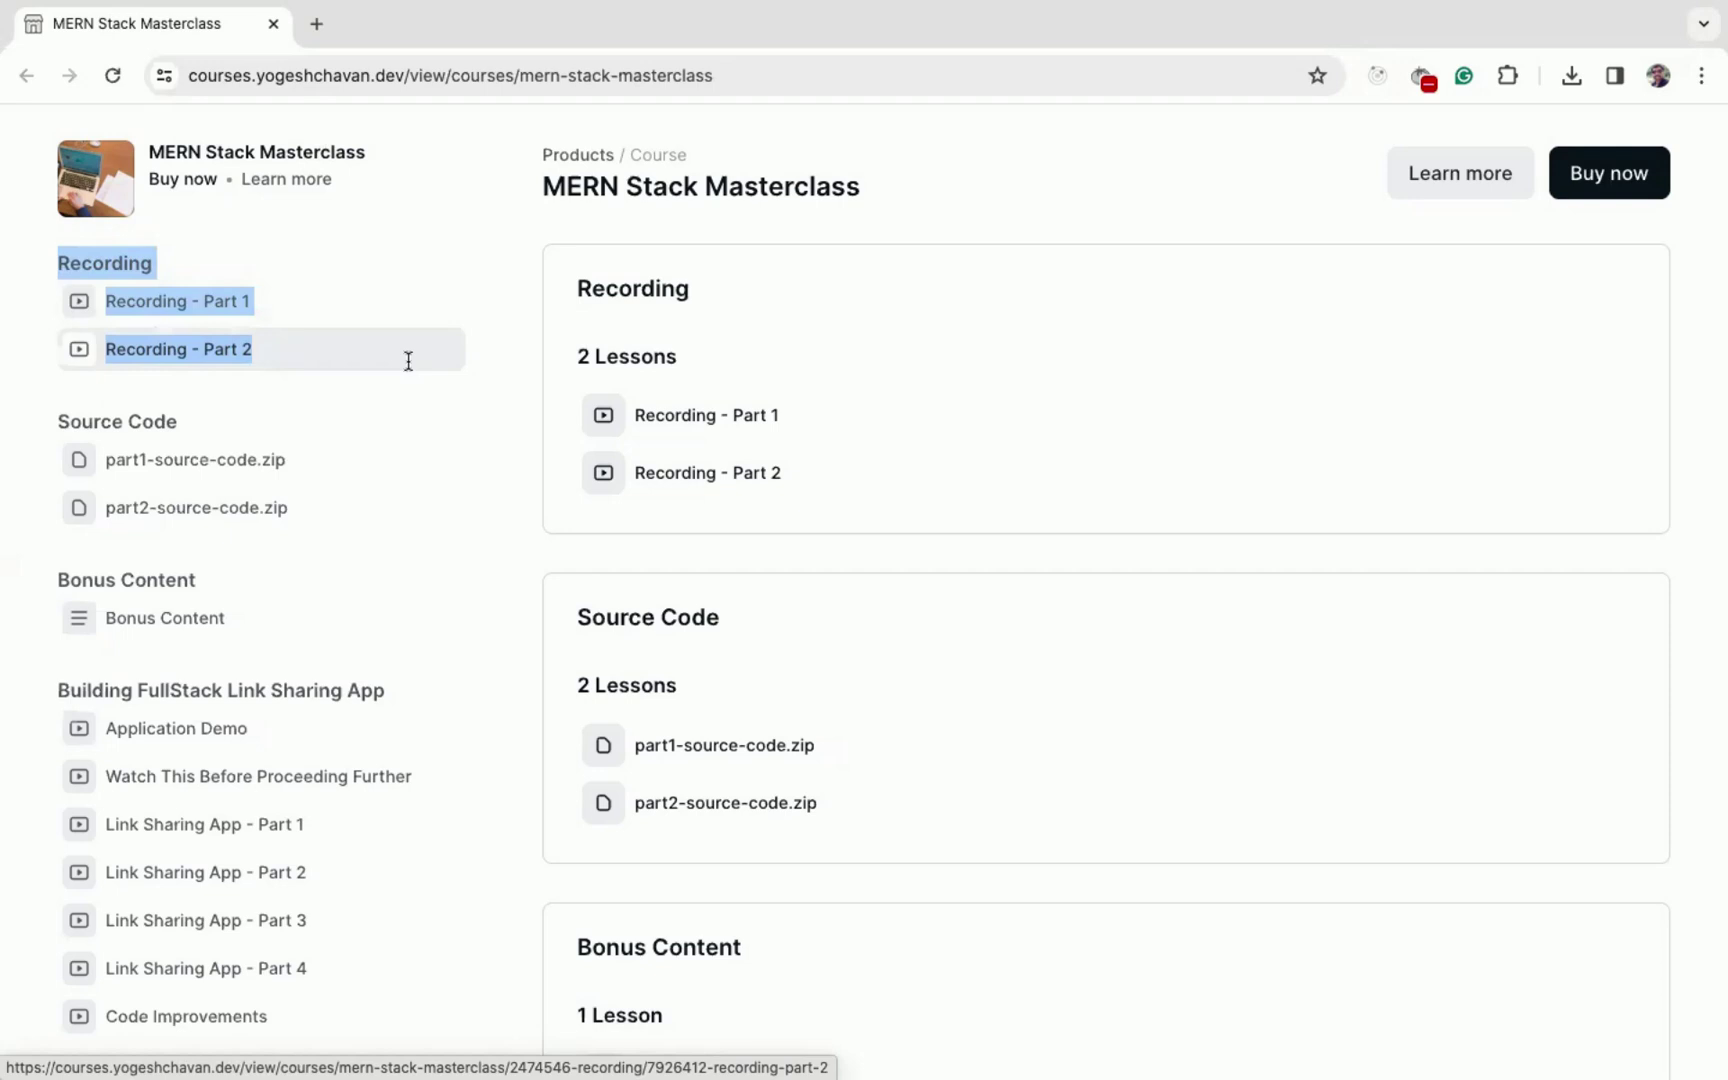
click(16, 690)
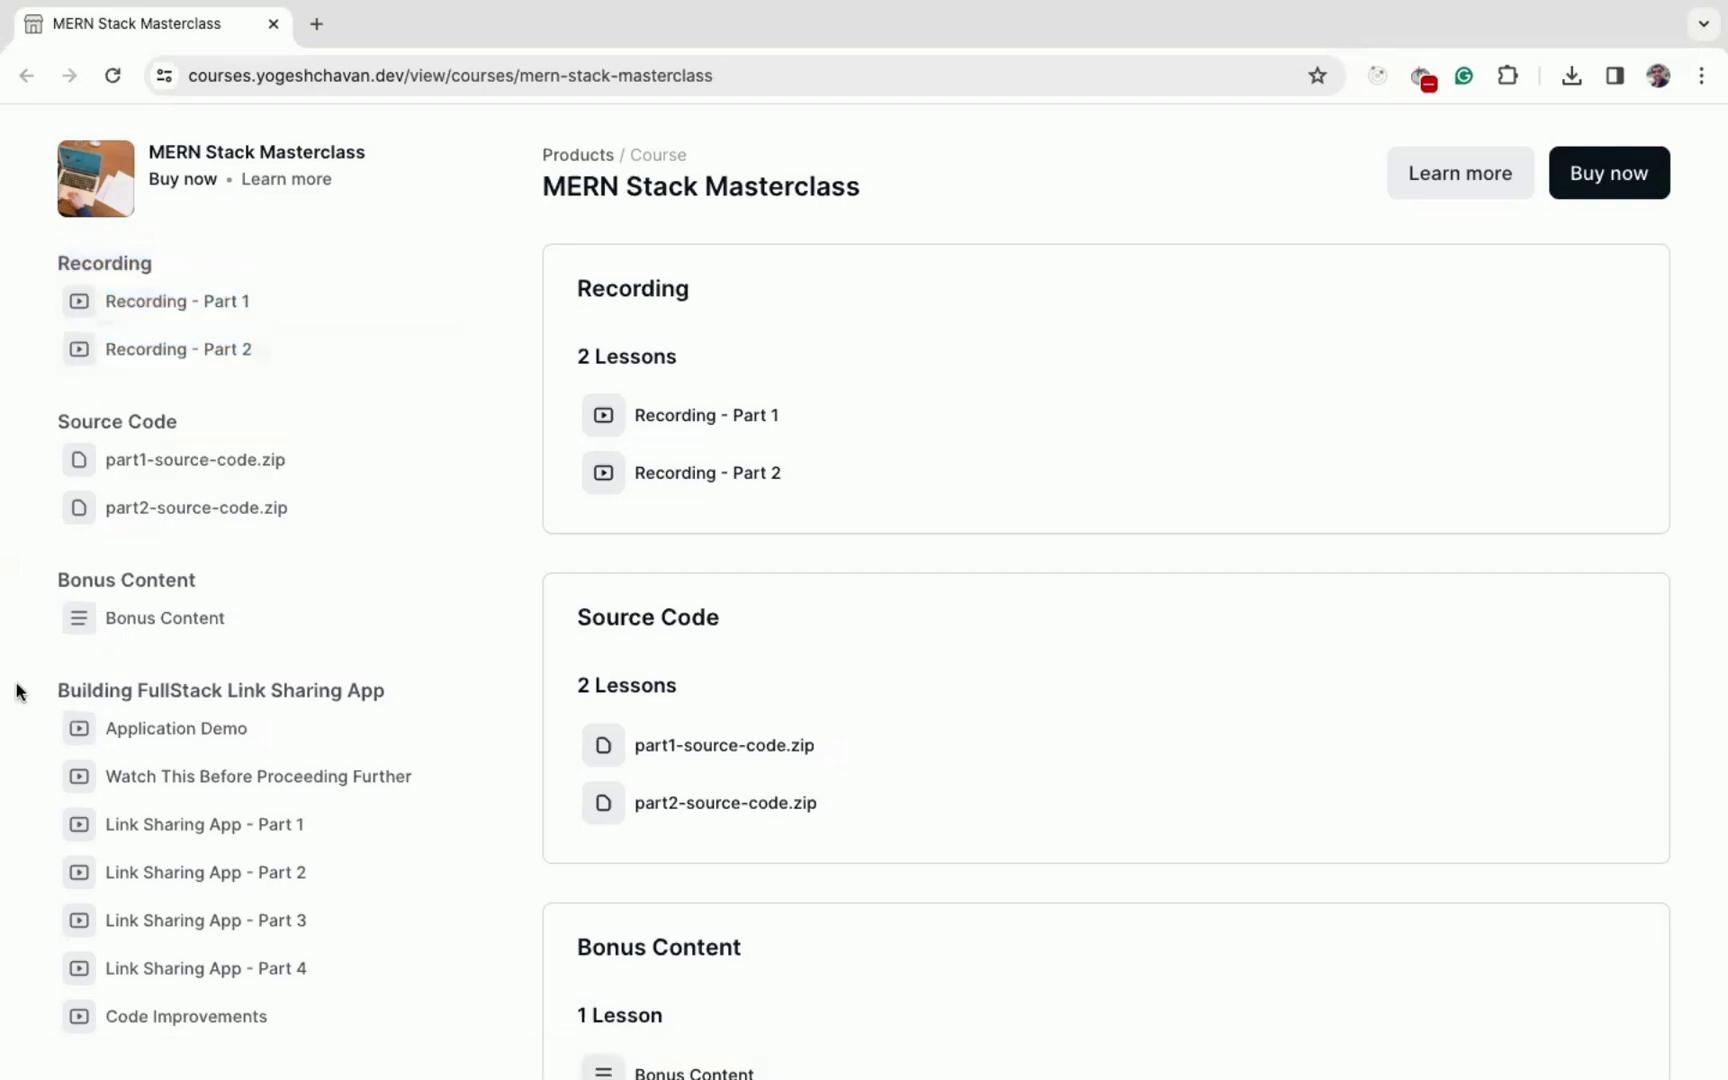
drag(16, 690, 449, 855)
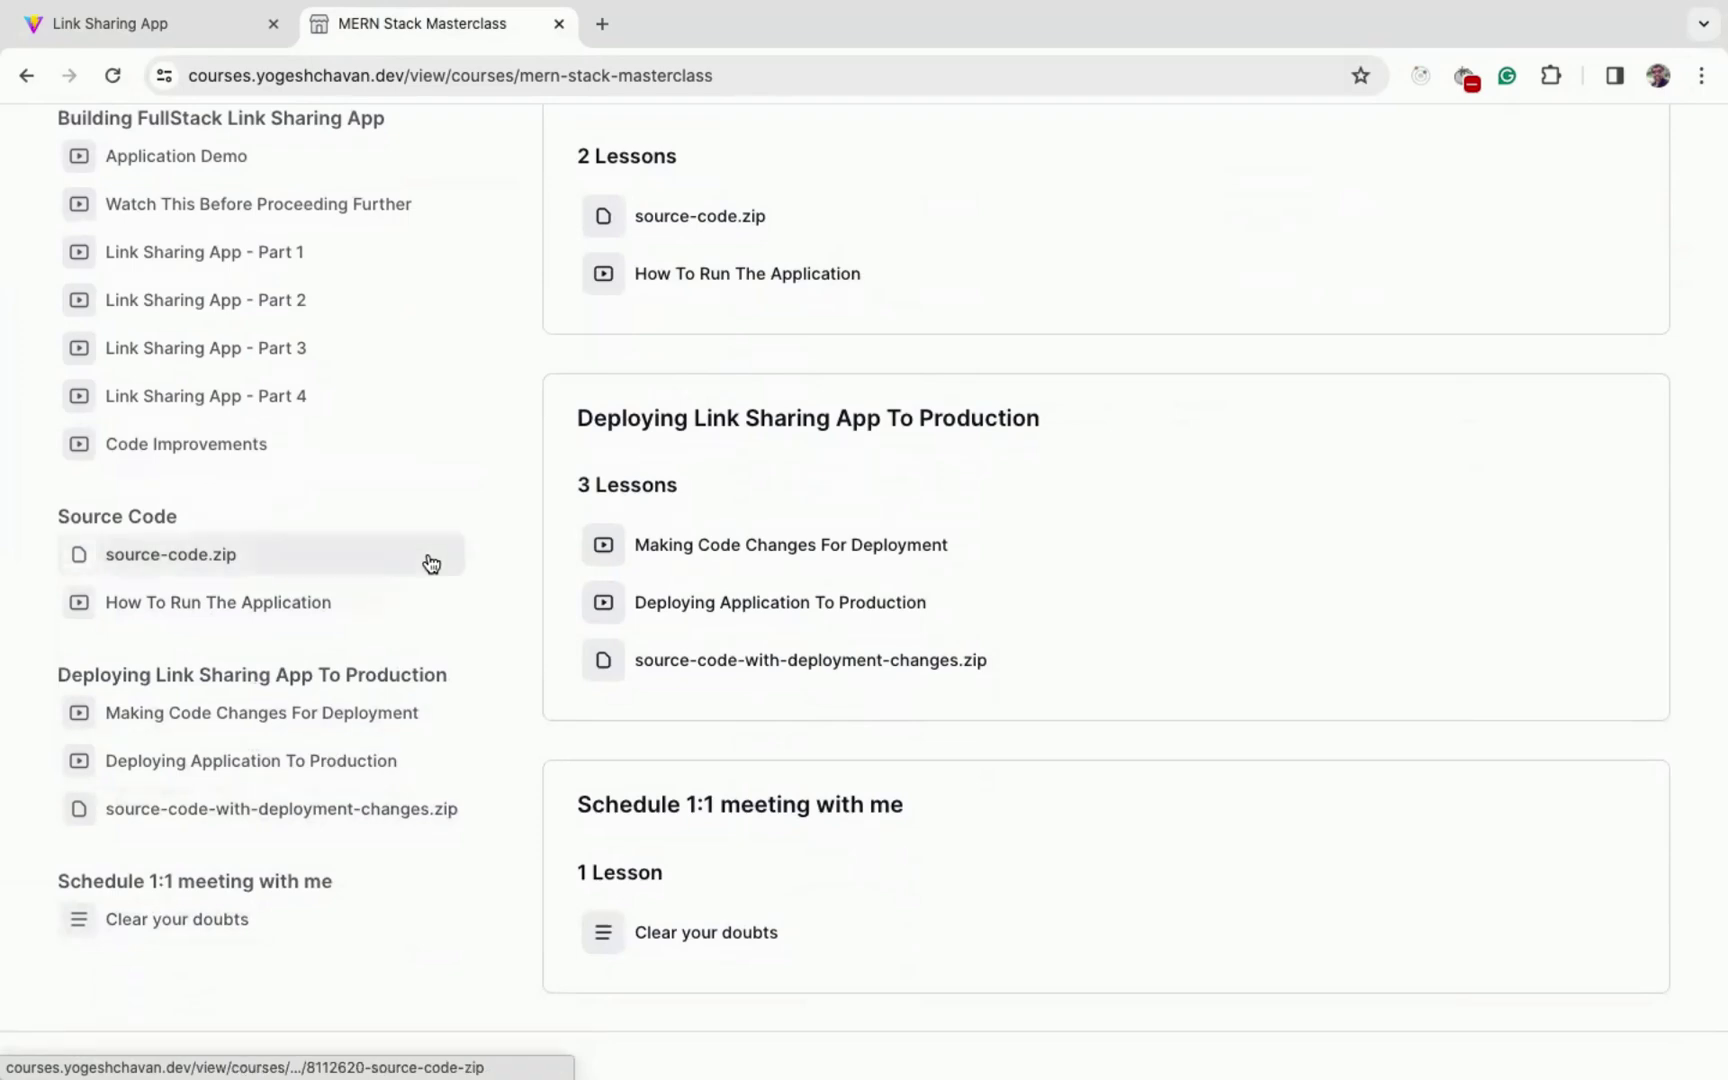
scroll(431, 563, up, 5)
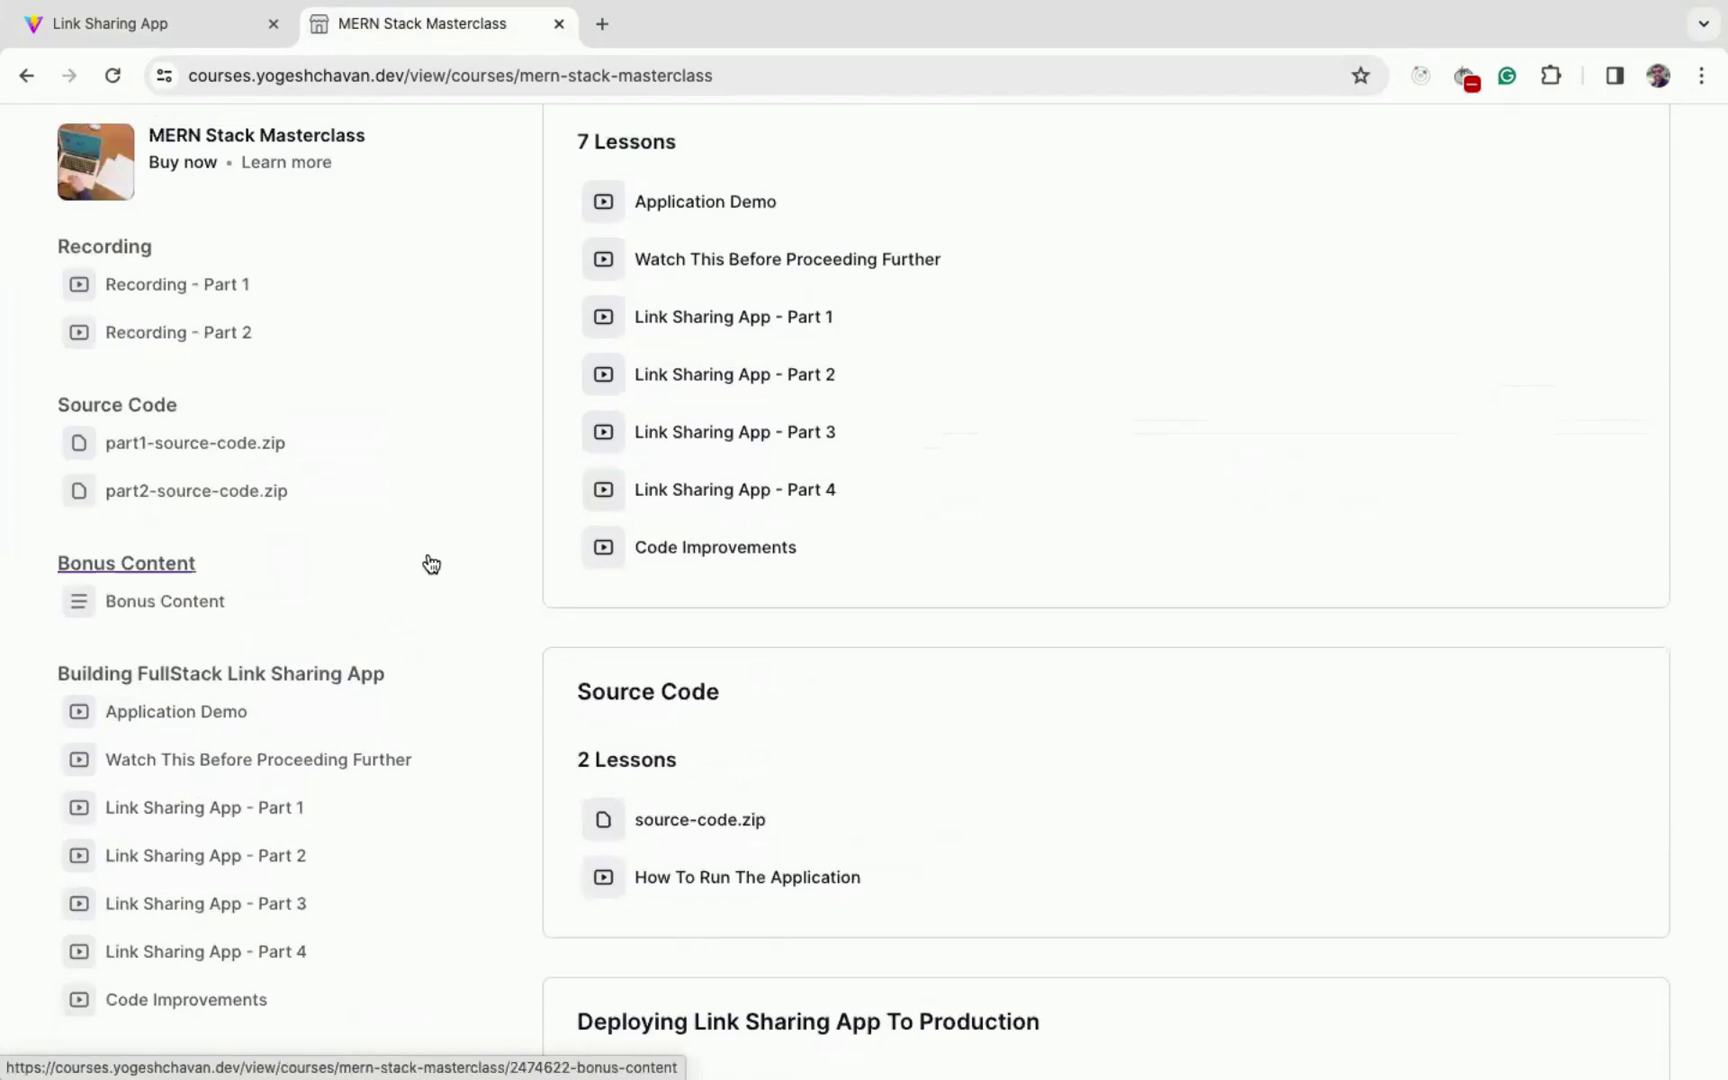
key(super+Tab)
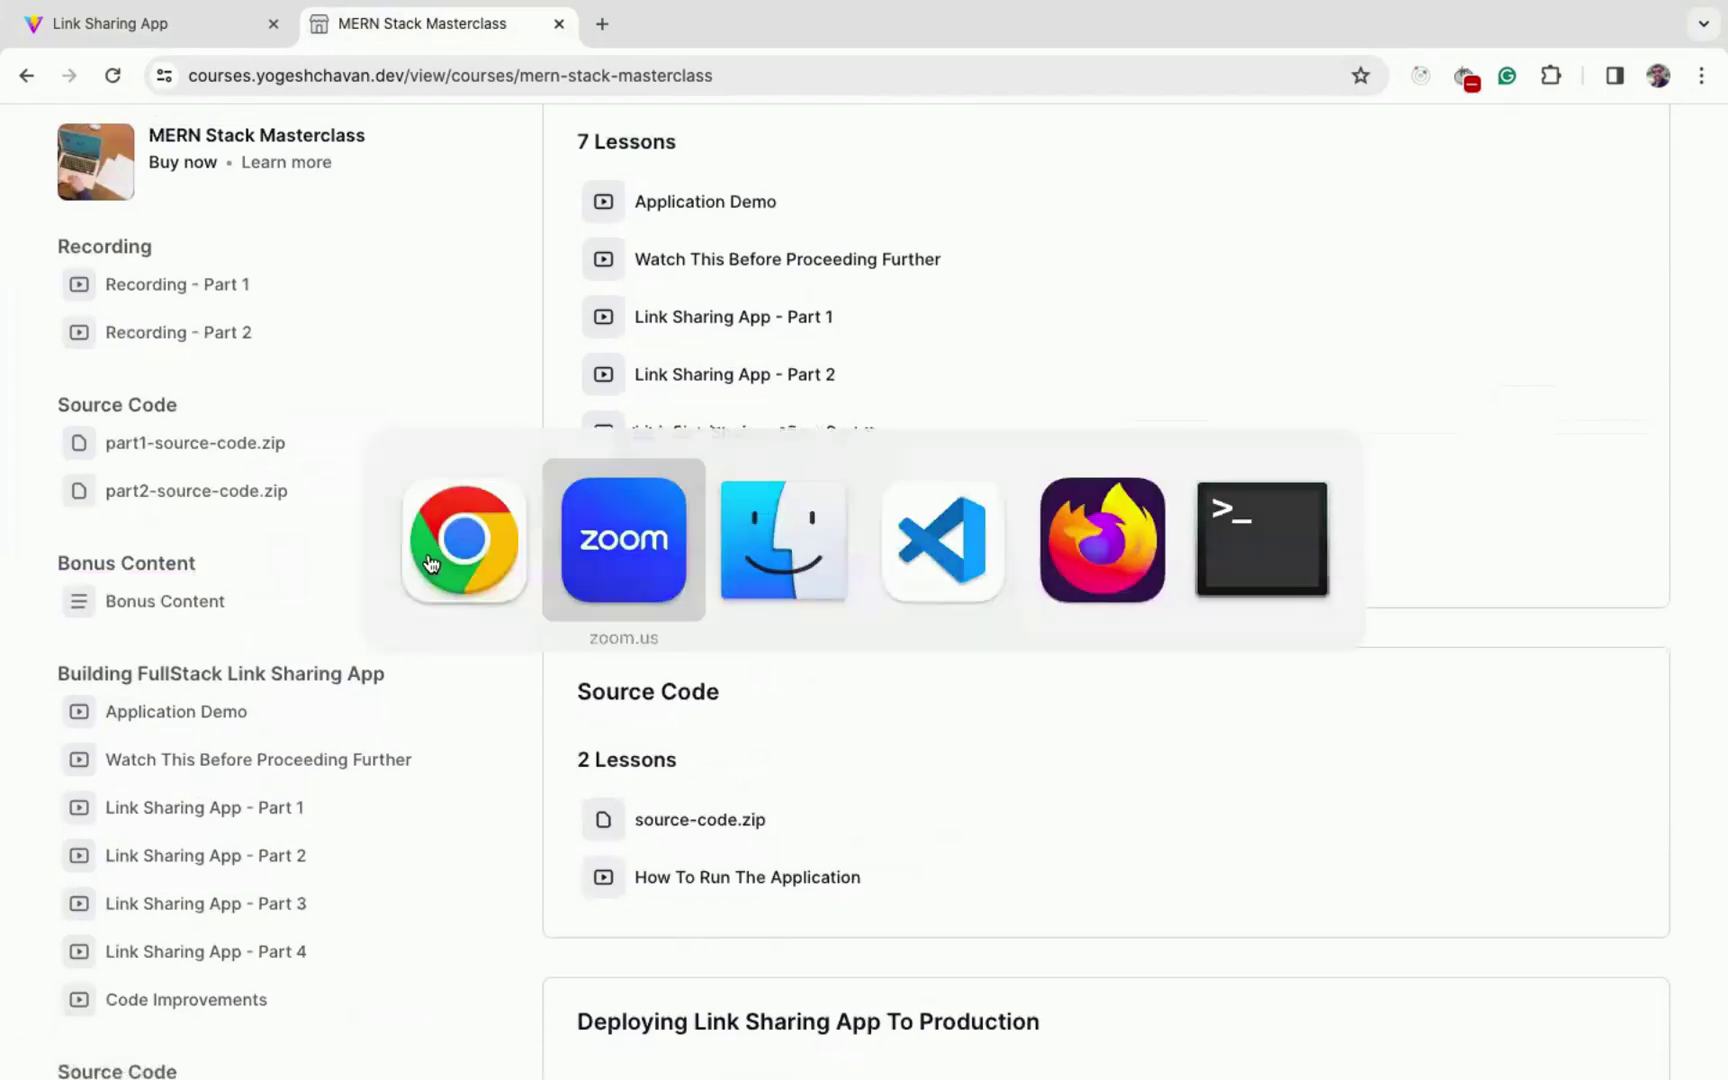